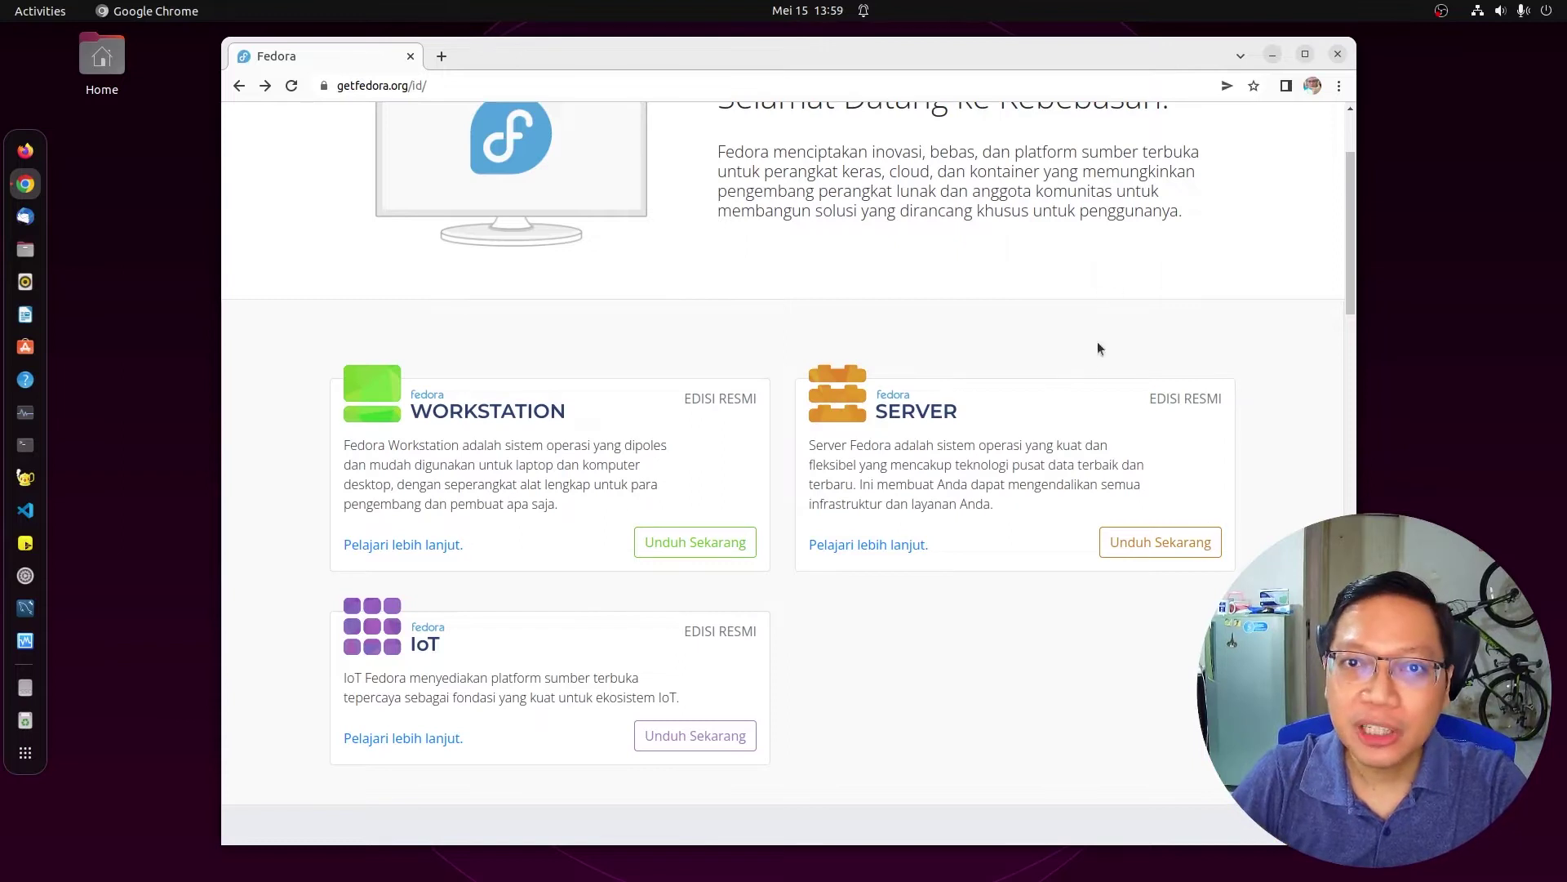
Open the download page for the Fedora Workstation edition from the Fedora home page.
scroll(1086, 360, up, 2)
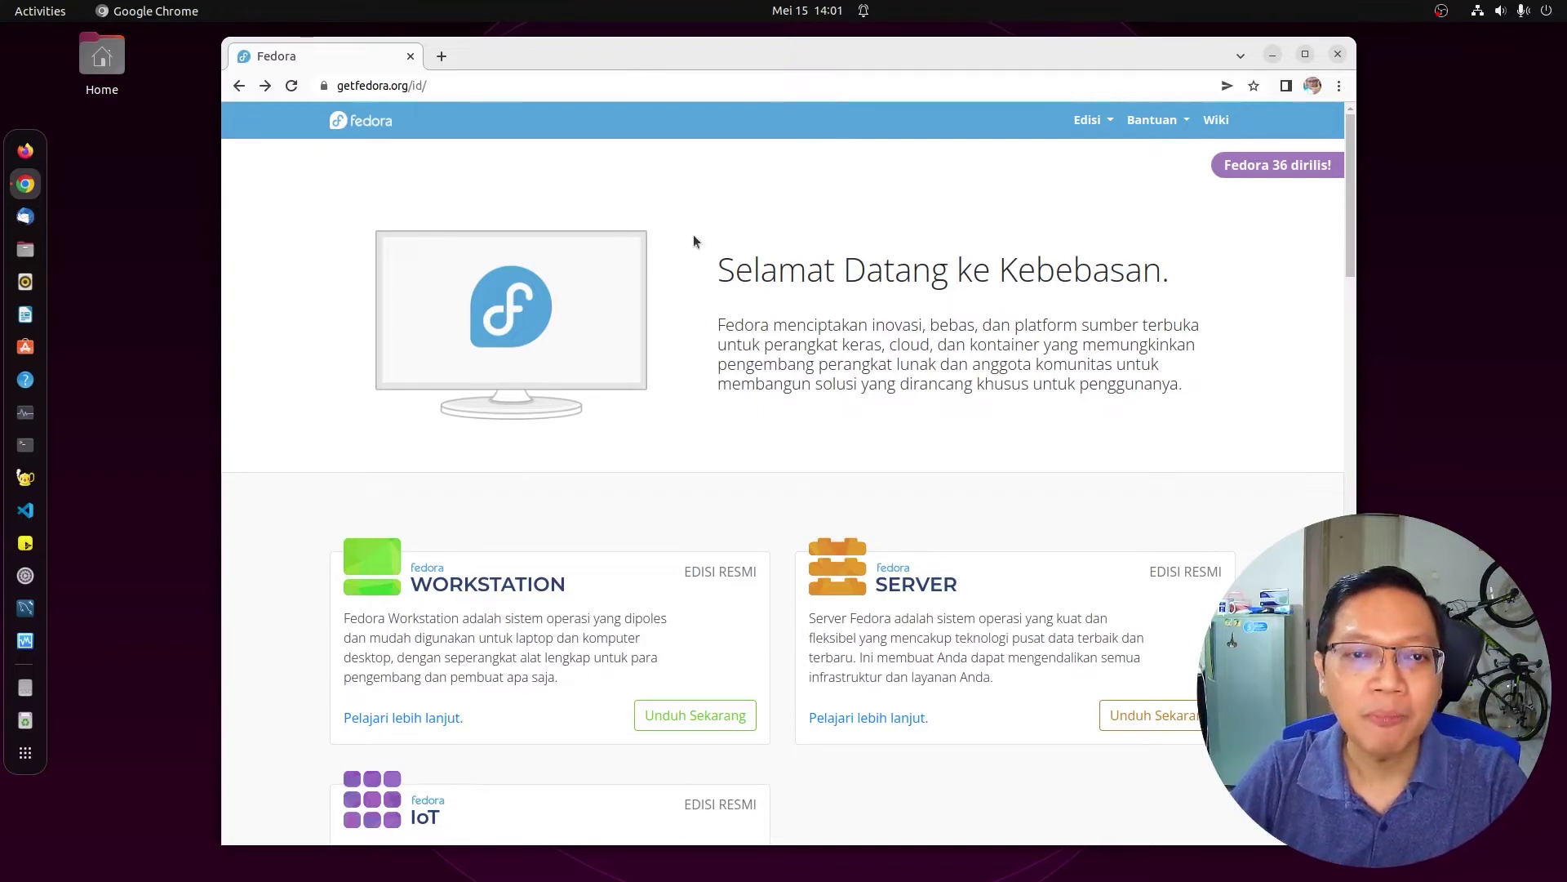
scroll(777, 348, down, 3)
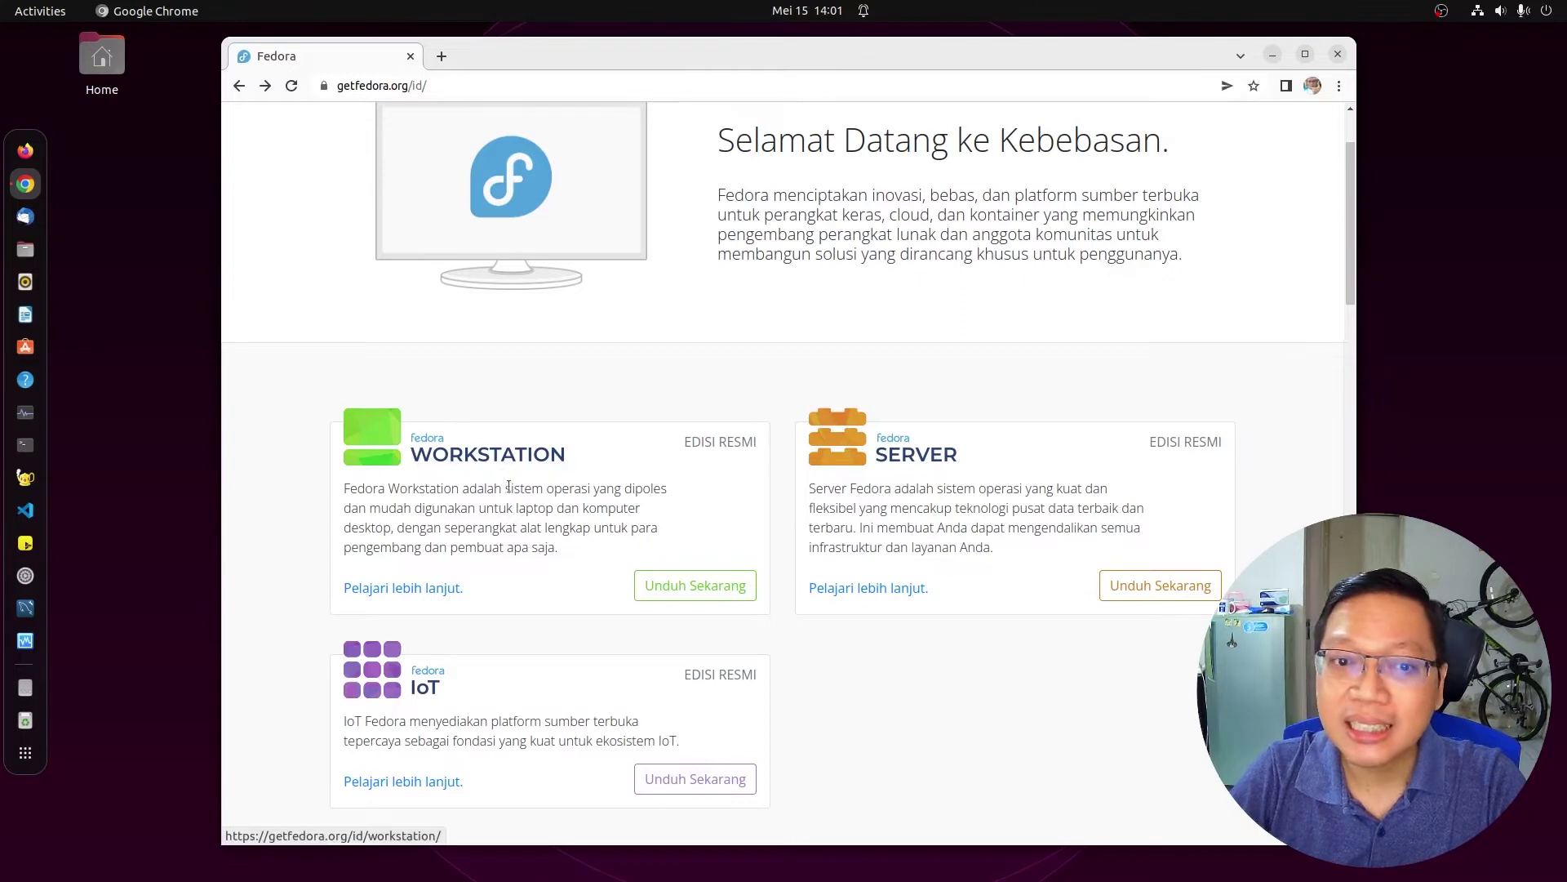
click(695, 585)
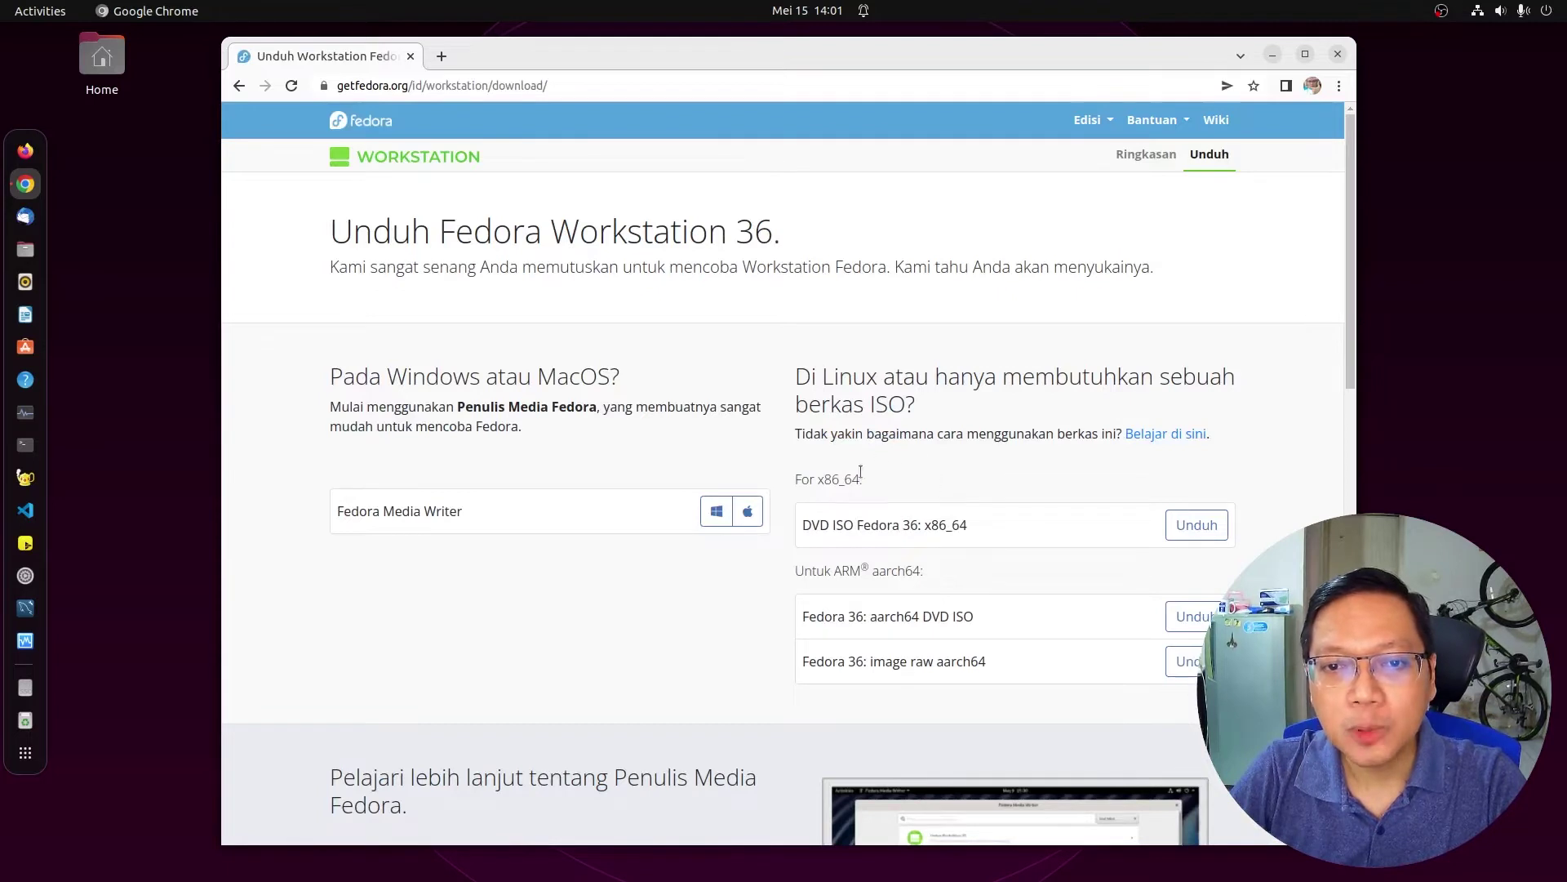
Examine the ISO download options for x86_64 and ARM aarch64 on the Fedora Workstation 36 page.
scroll(883, 482, down, 1)
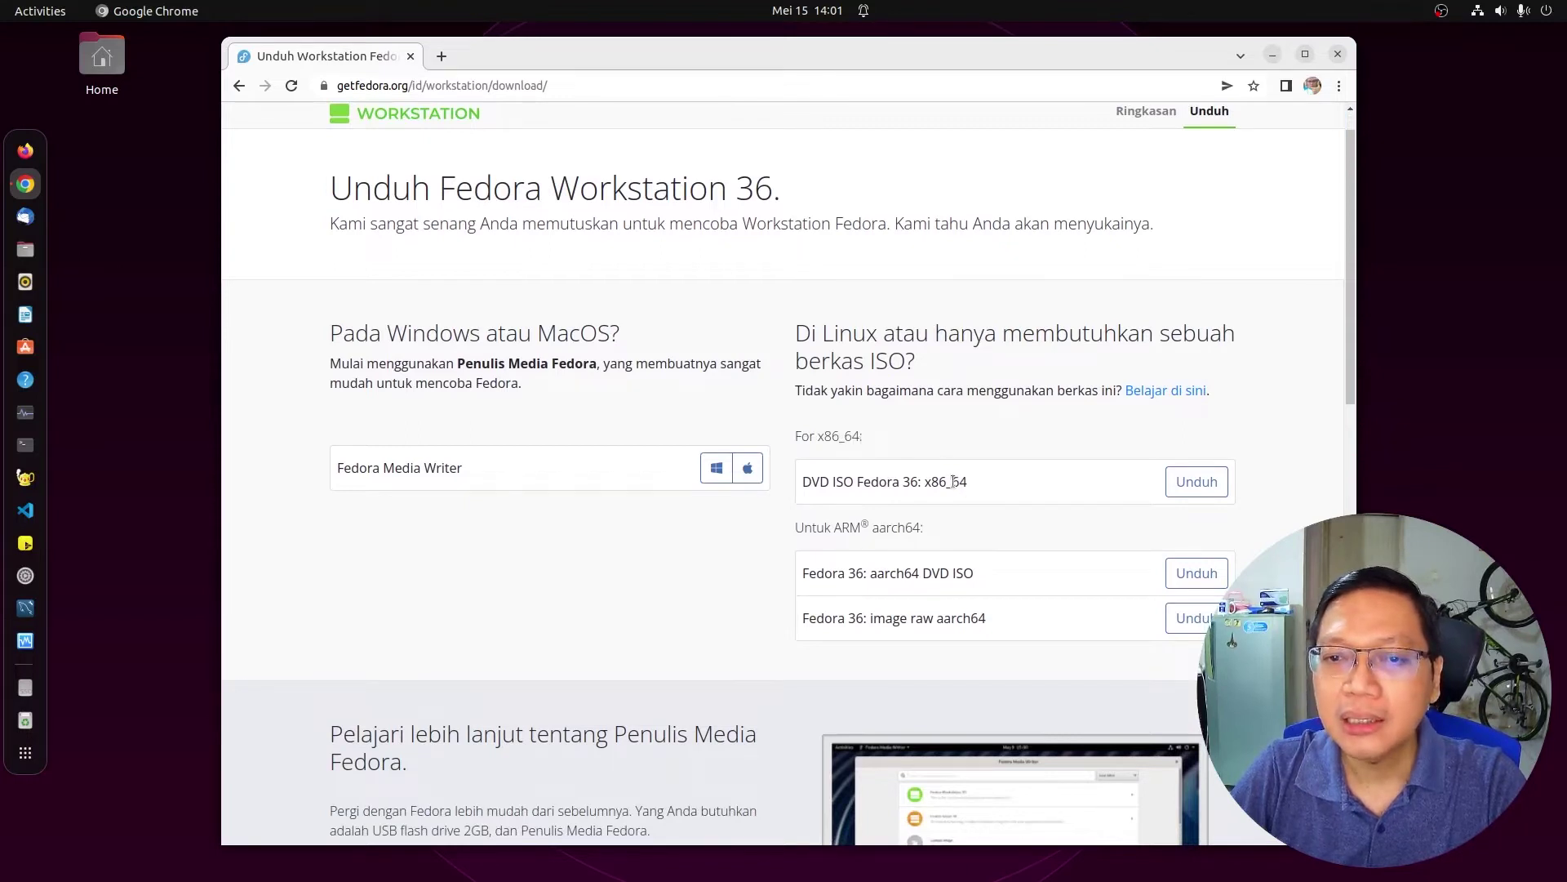
drag(795, 437, 887, 441)
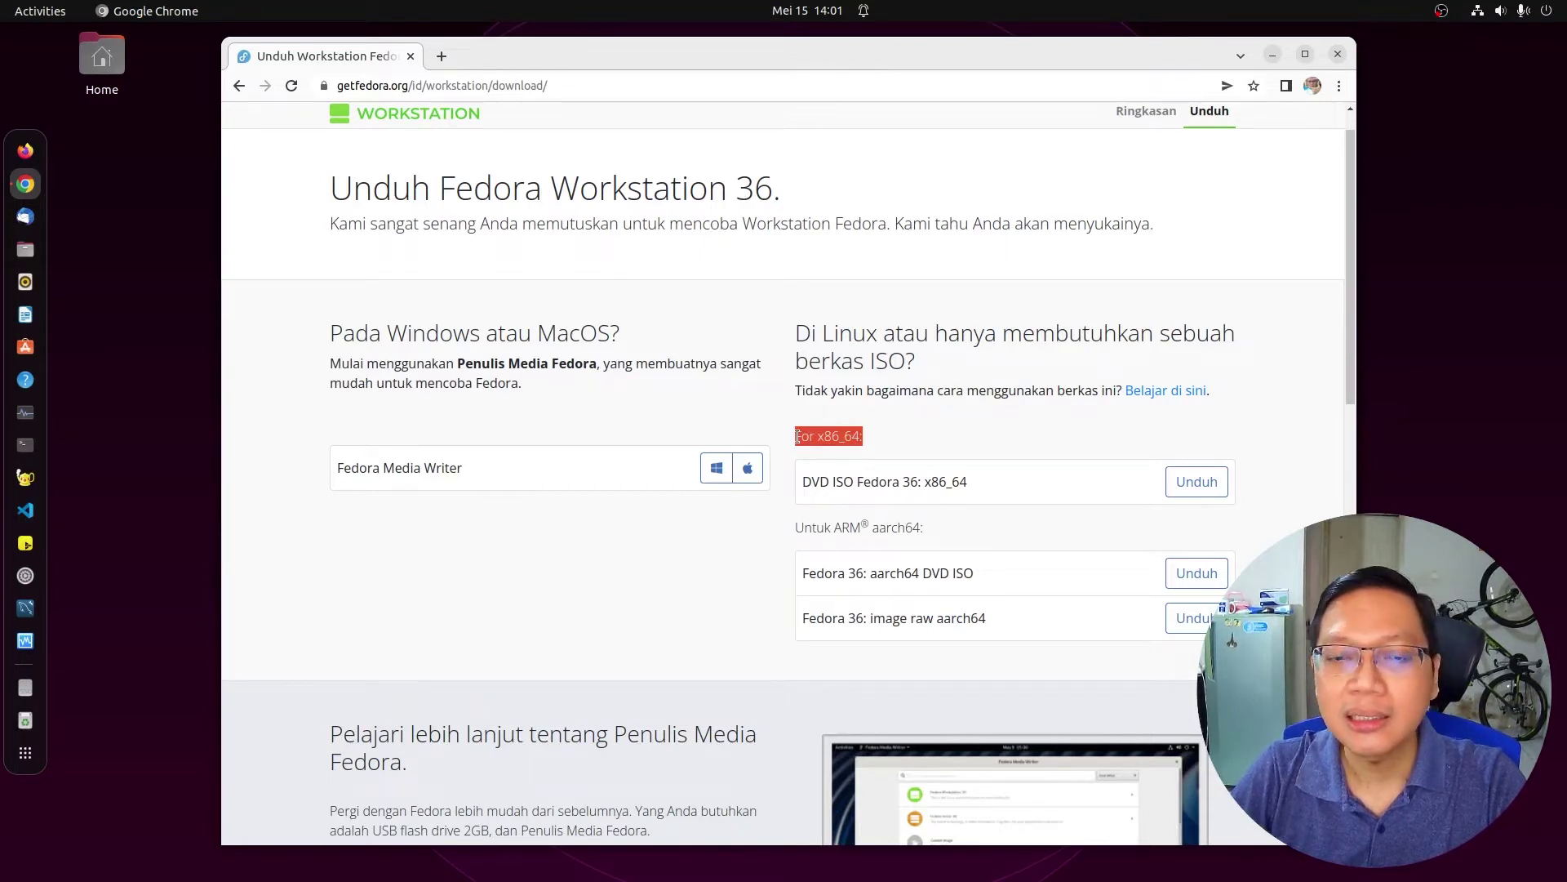
click(868, 518)
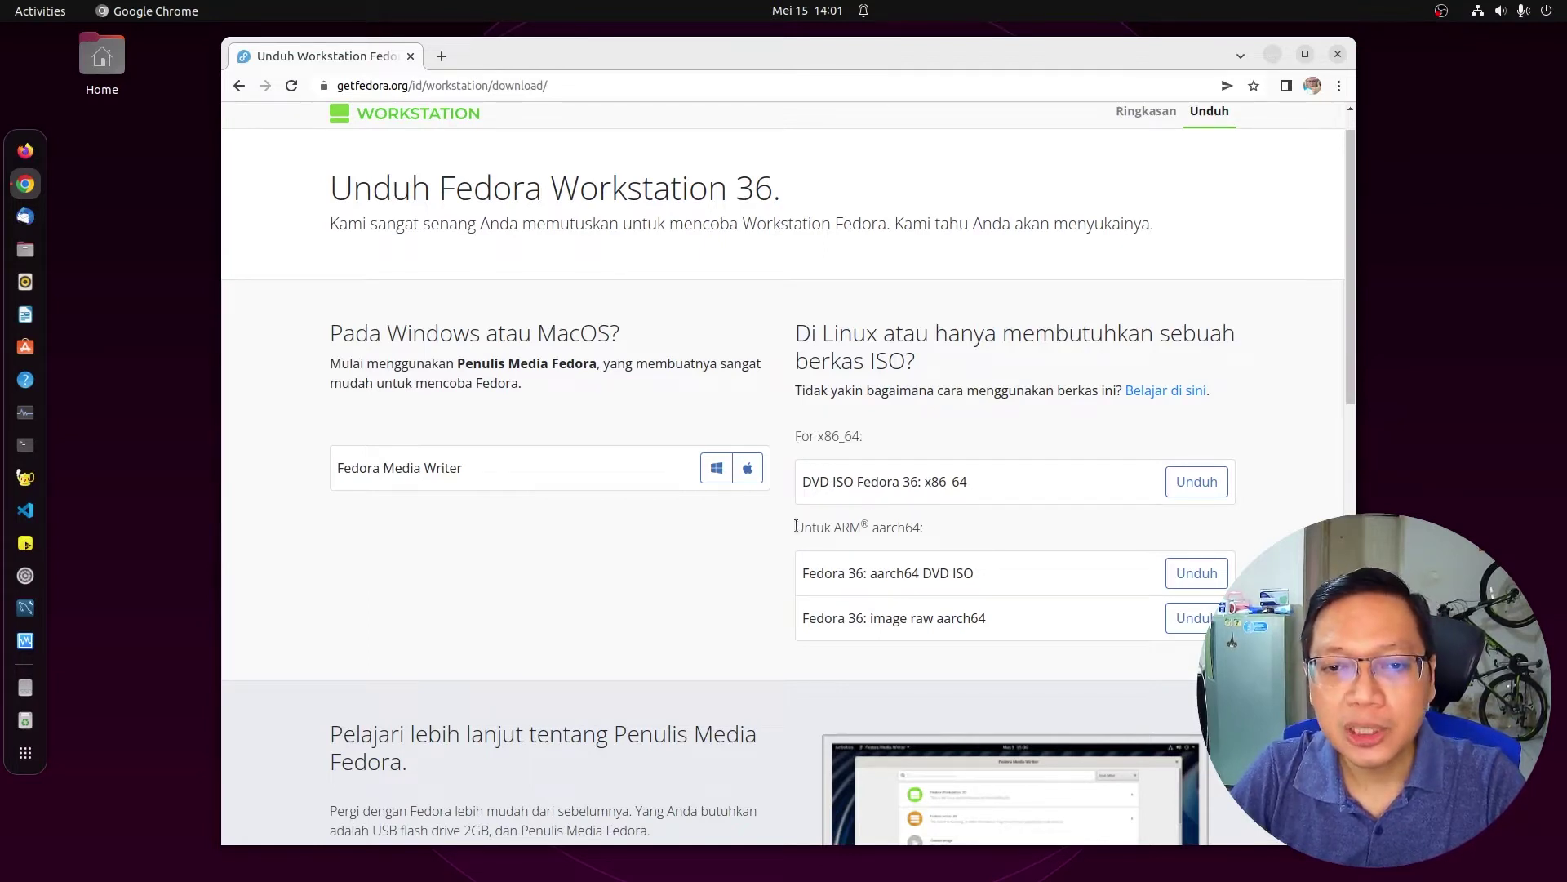
drag(796, 527, 932, 533)
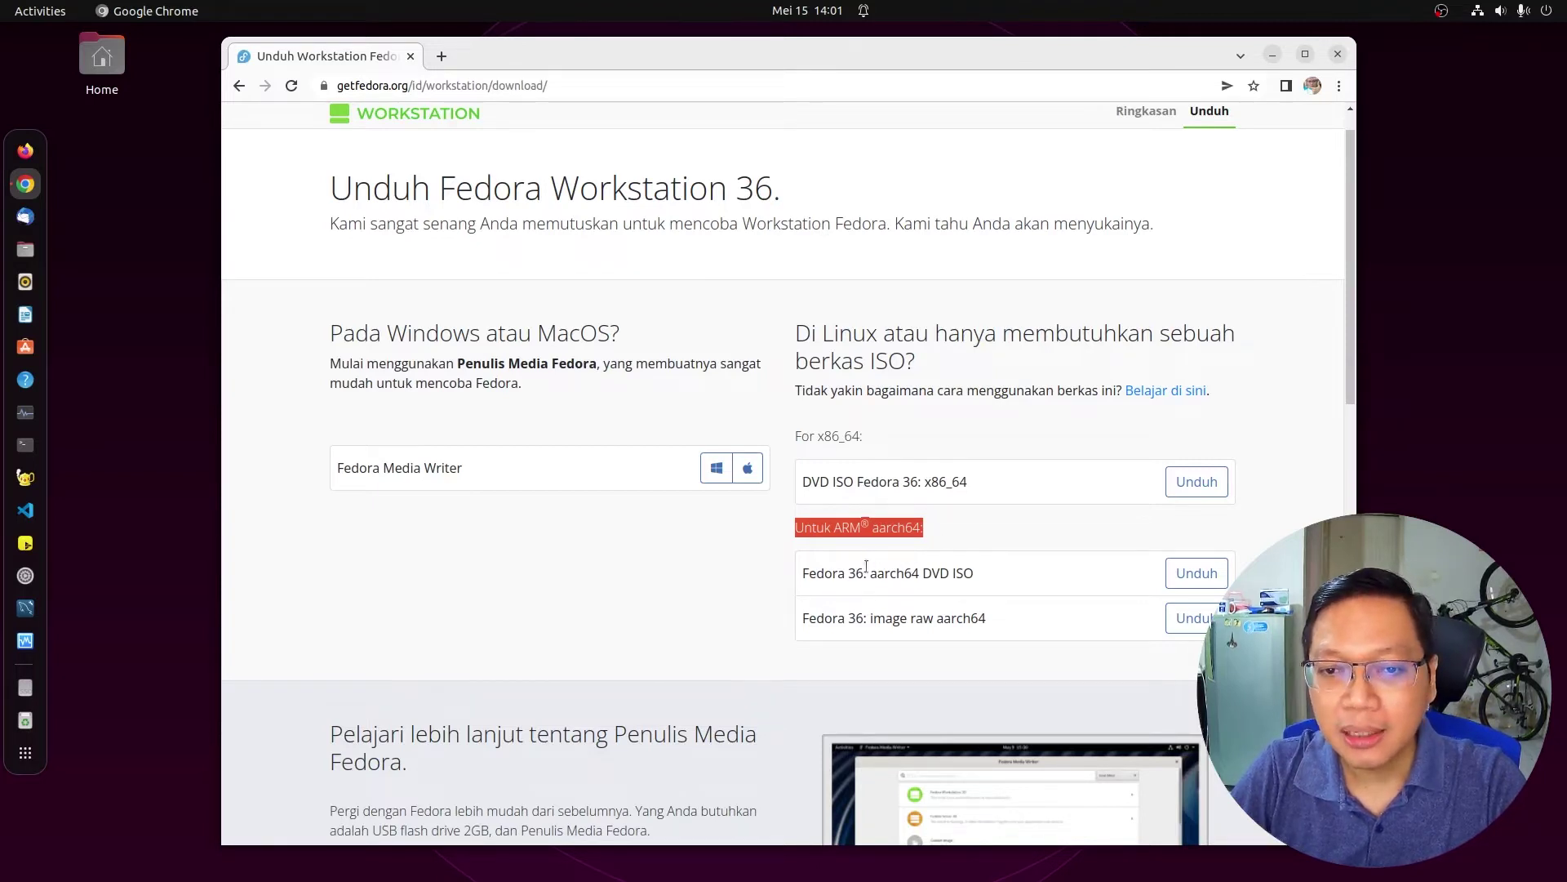
click(841, 529)
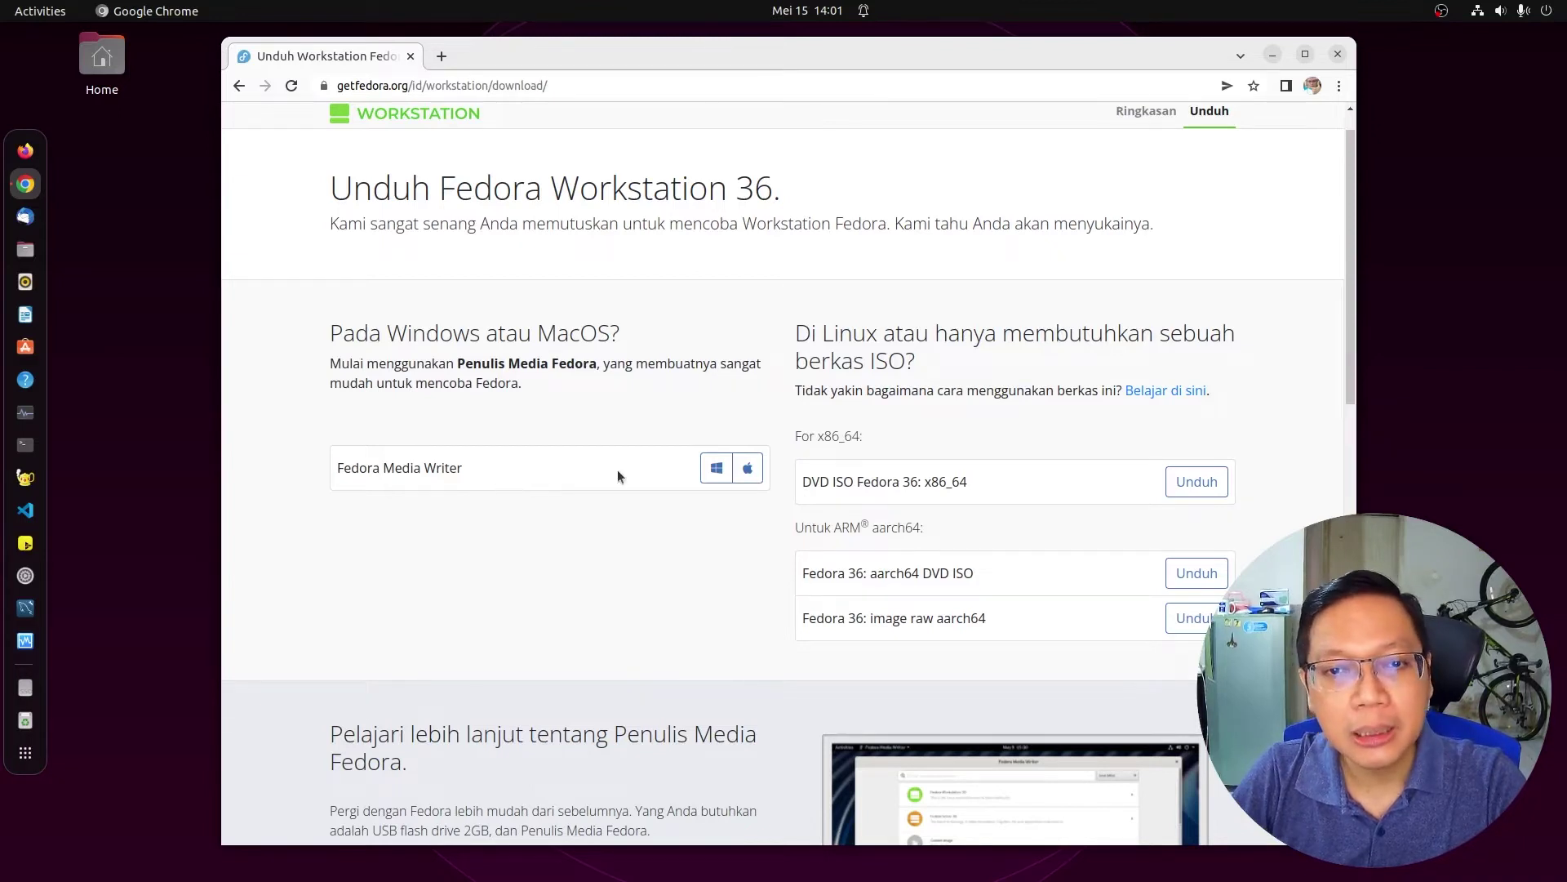
drag(802, 482, 1004, 489)
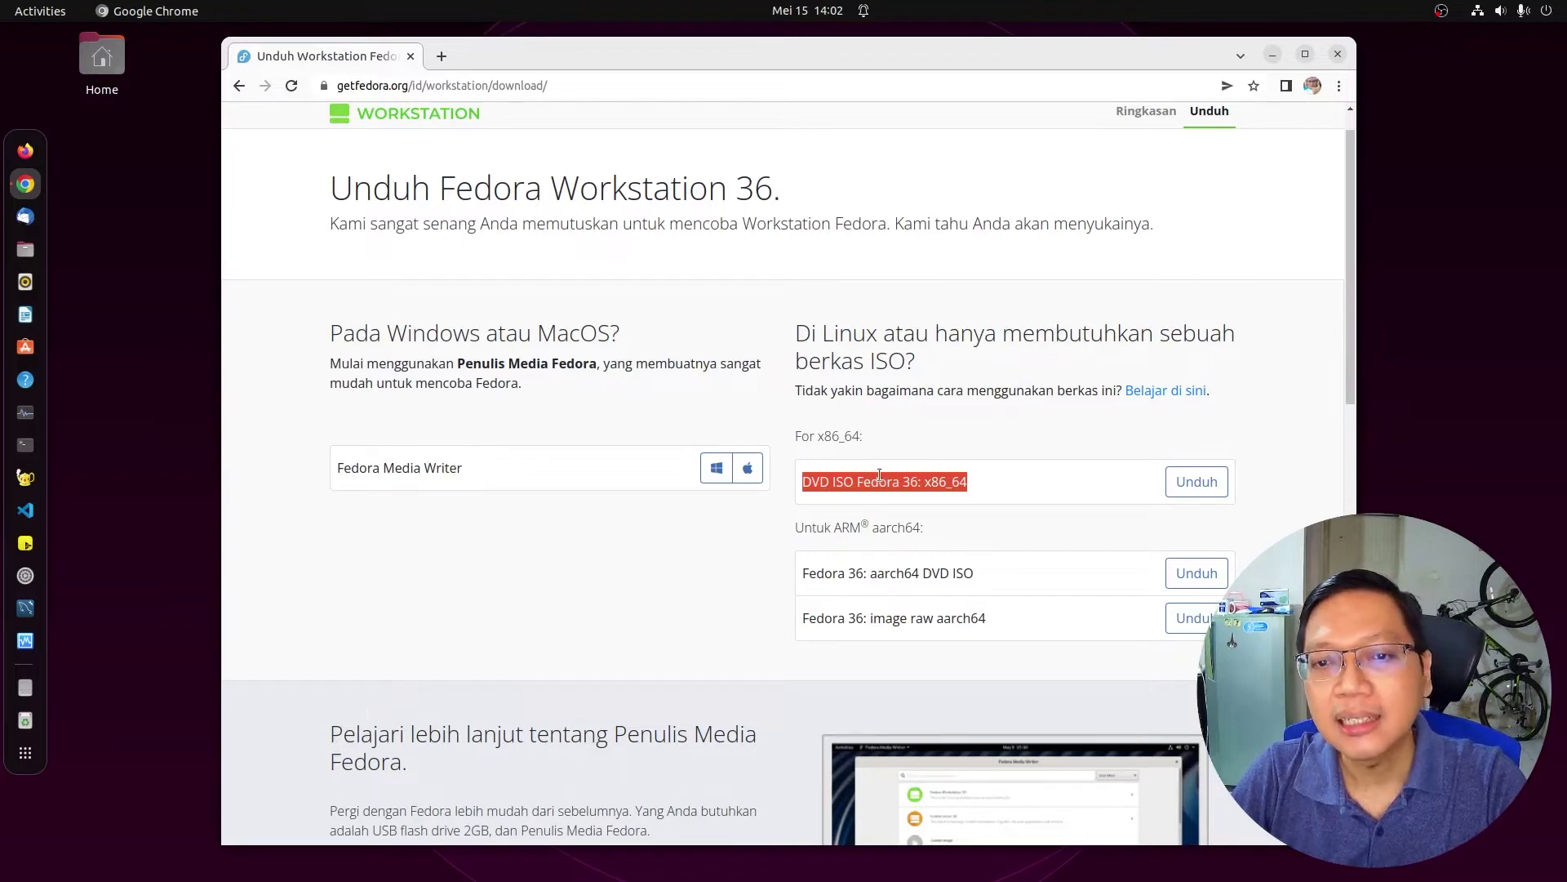
click(984, 488)
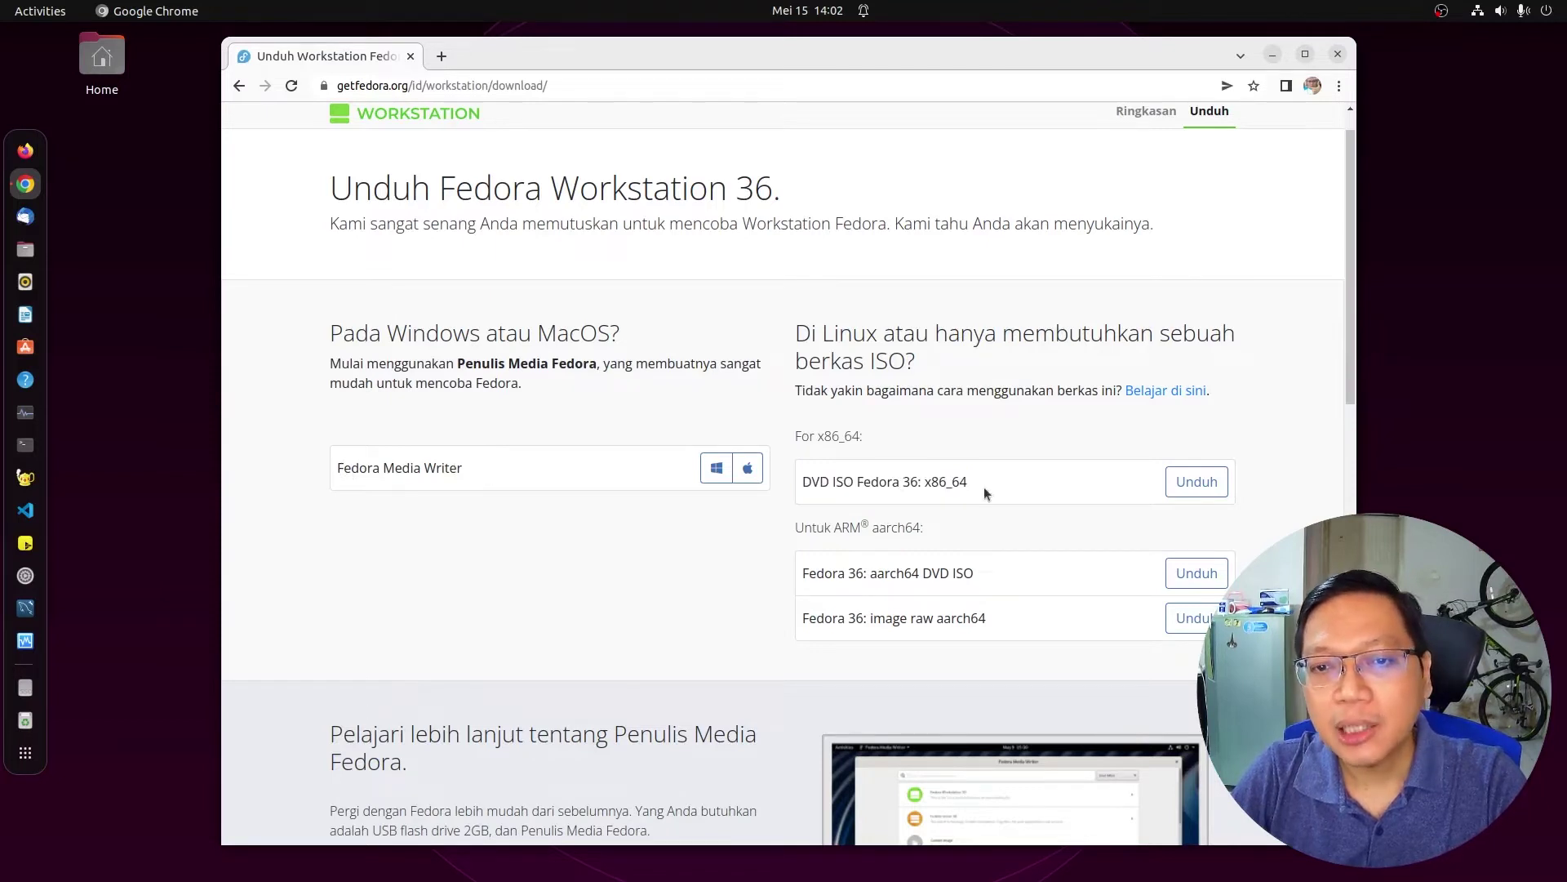
click(1198, 488)
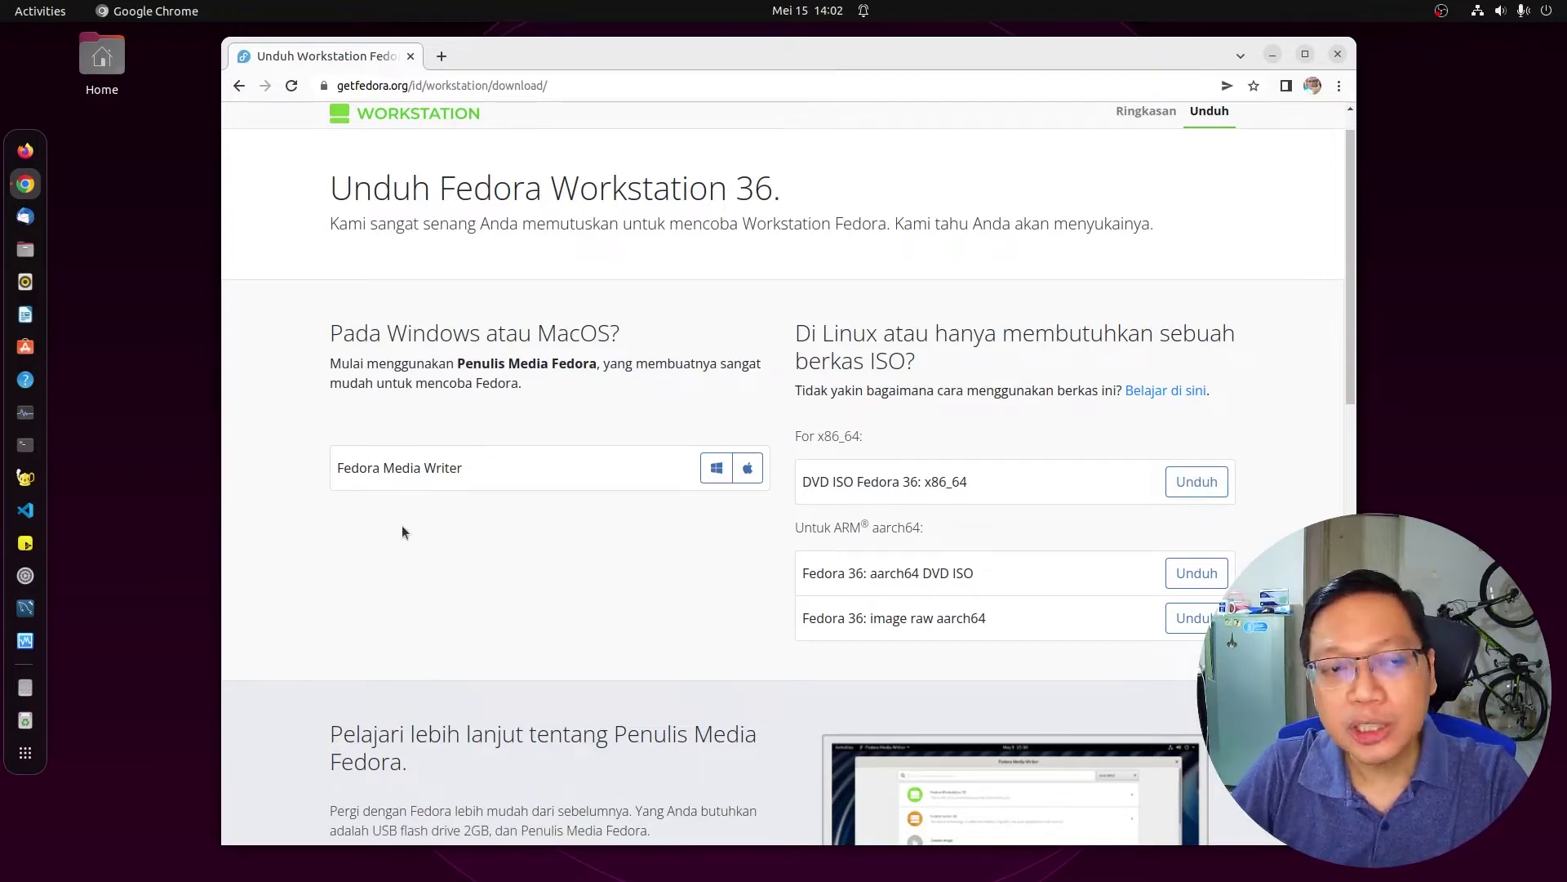
Switch to Oracle VM VirtualBox Manager, minimize the browser and move the manager window to the middle of the desktop.
click(25, 641)
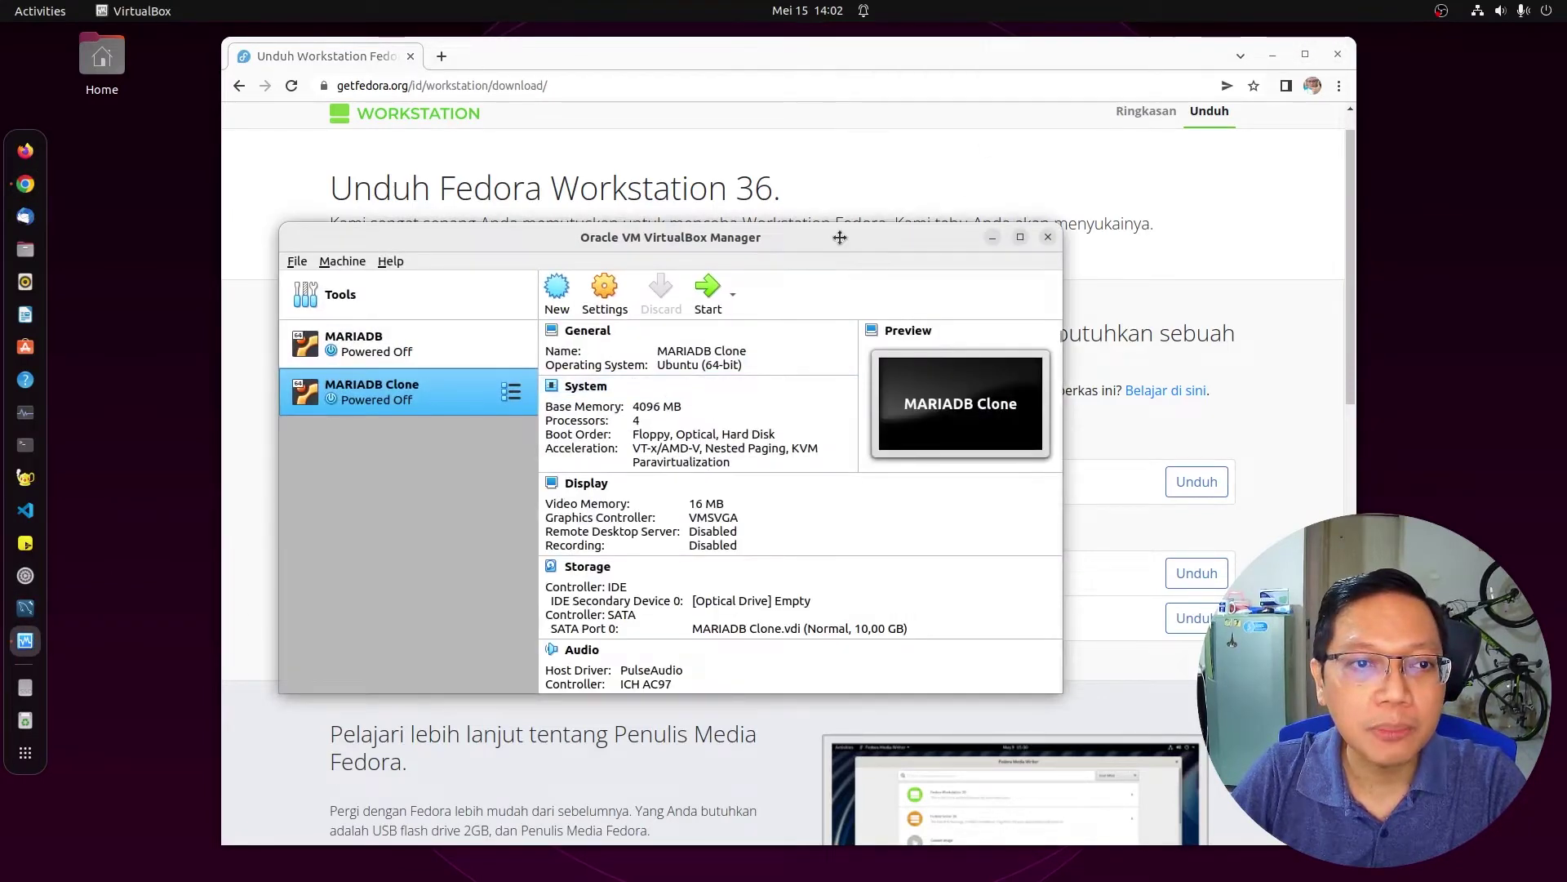
drag(839, 235, 685, 219)
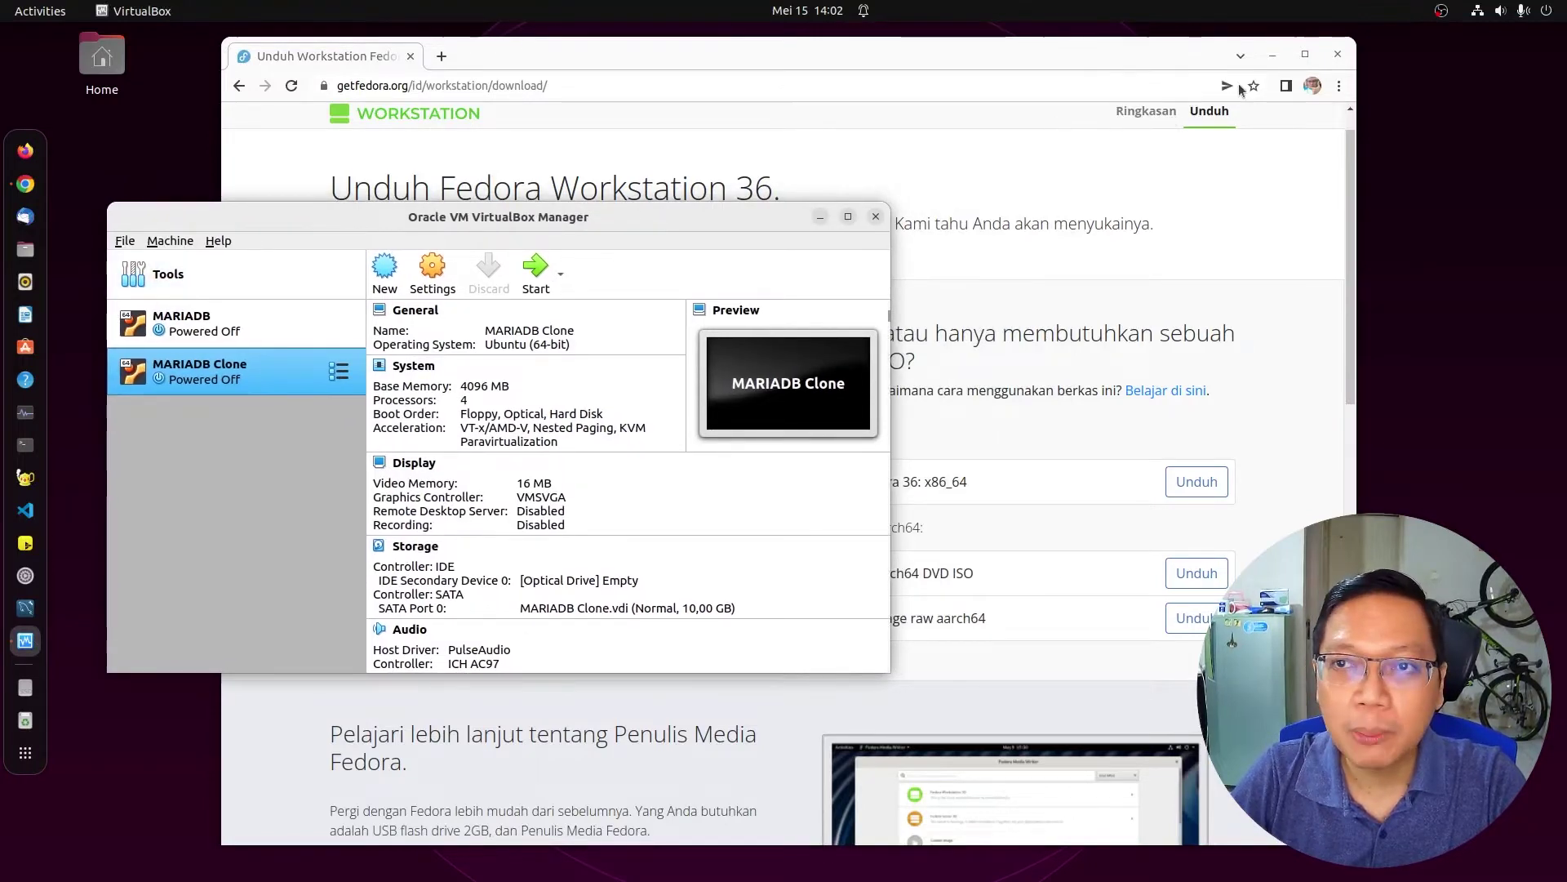
click(477, 189)
key(super+h)
drag(598, 216, 860, 192)
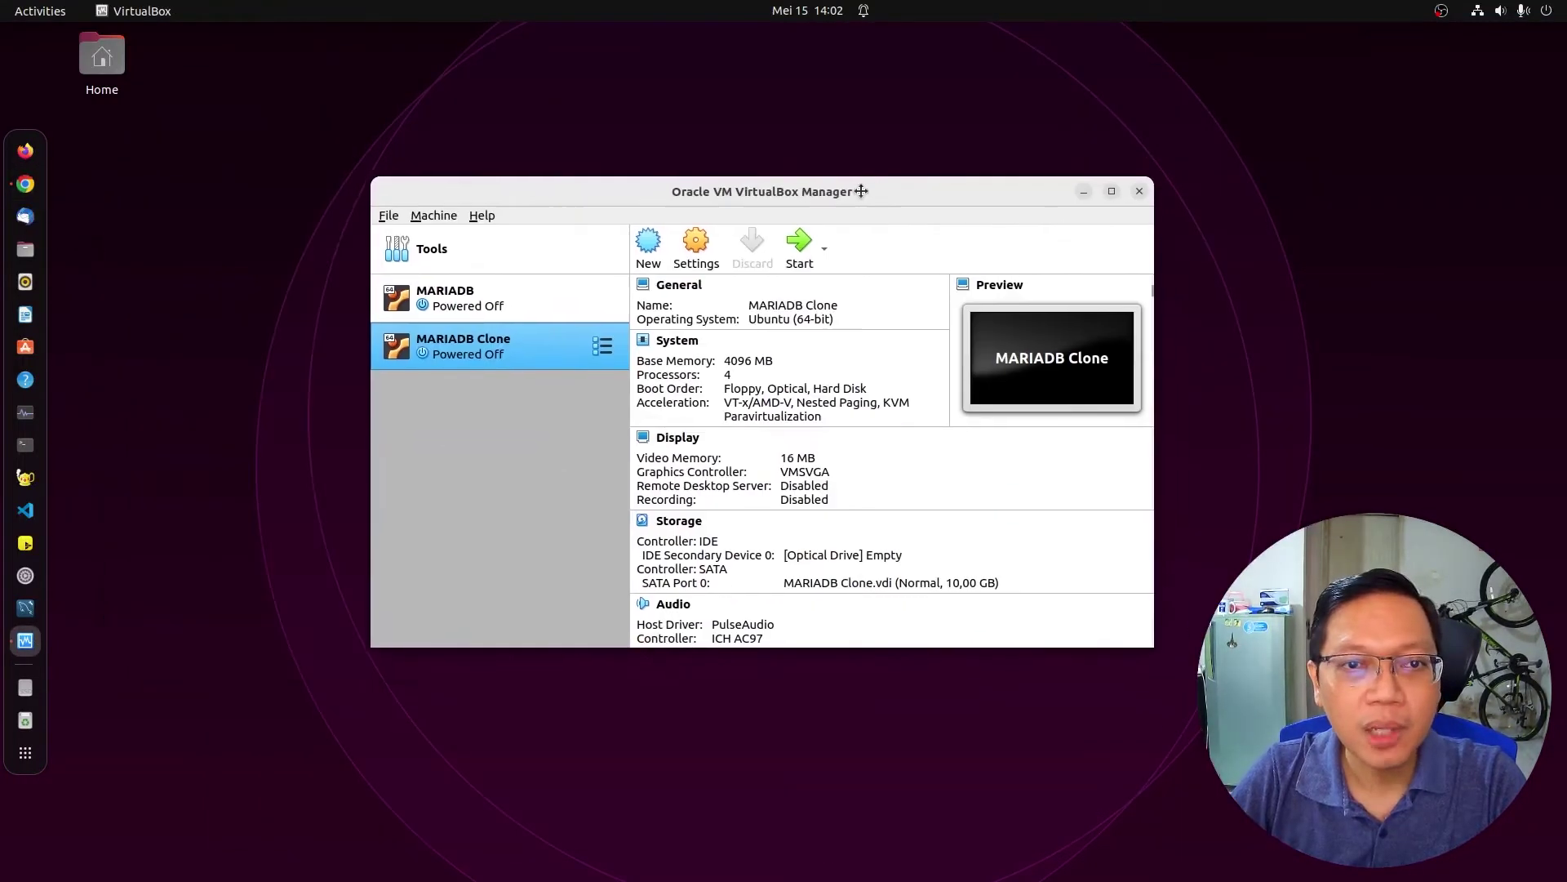
Start a new Linux Fedora (64-bit) virtual machine named FEDORA 36 with 6011 MB of memory.
click(647, 246)
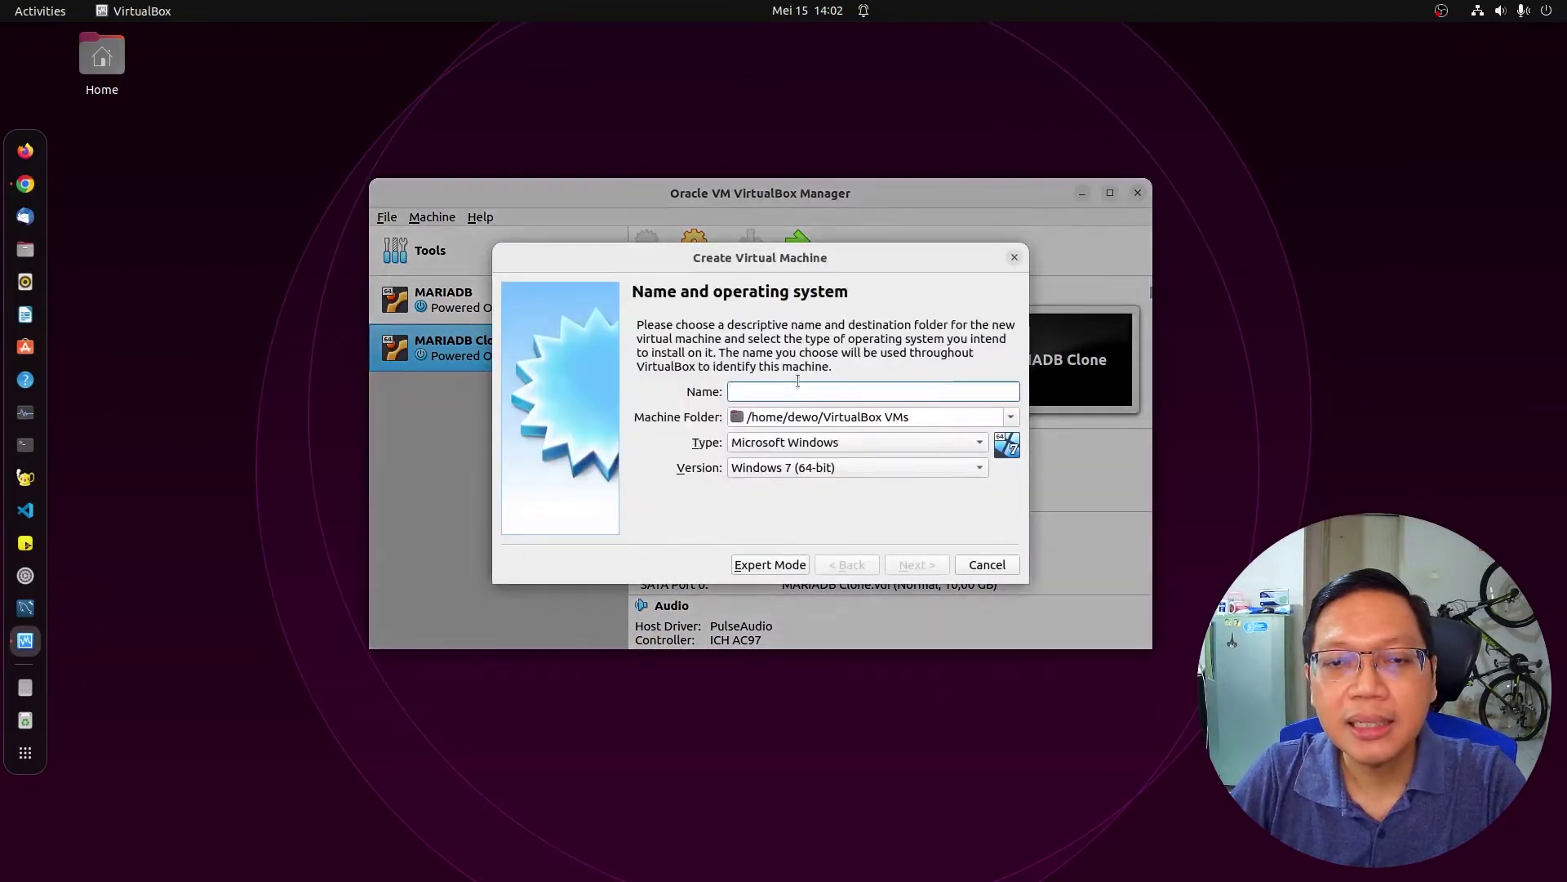
text(FEDORA 36)
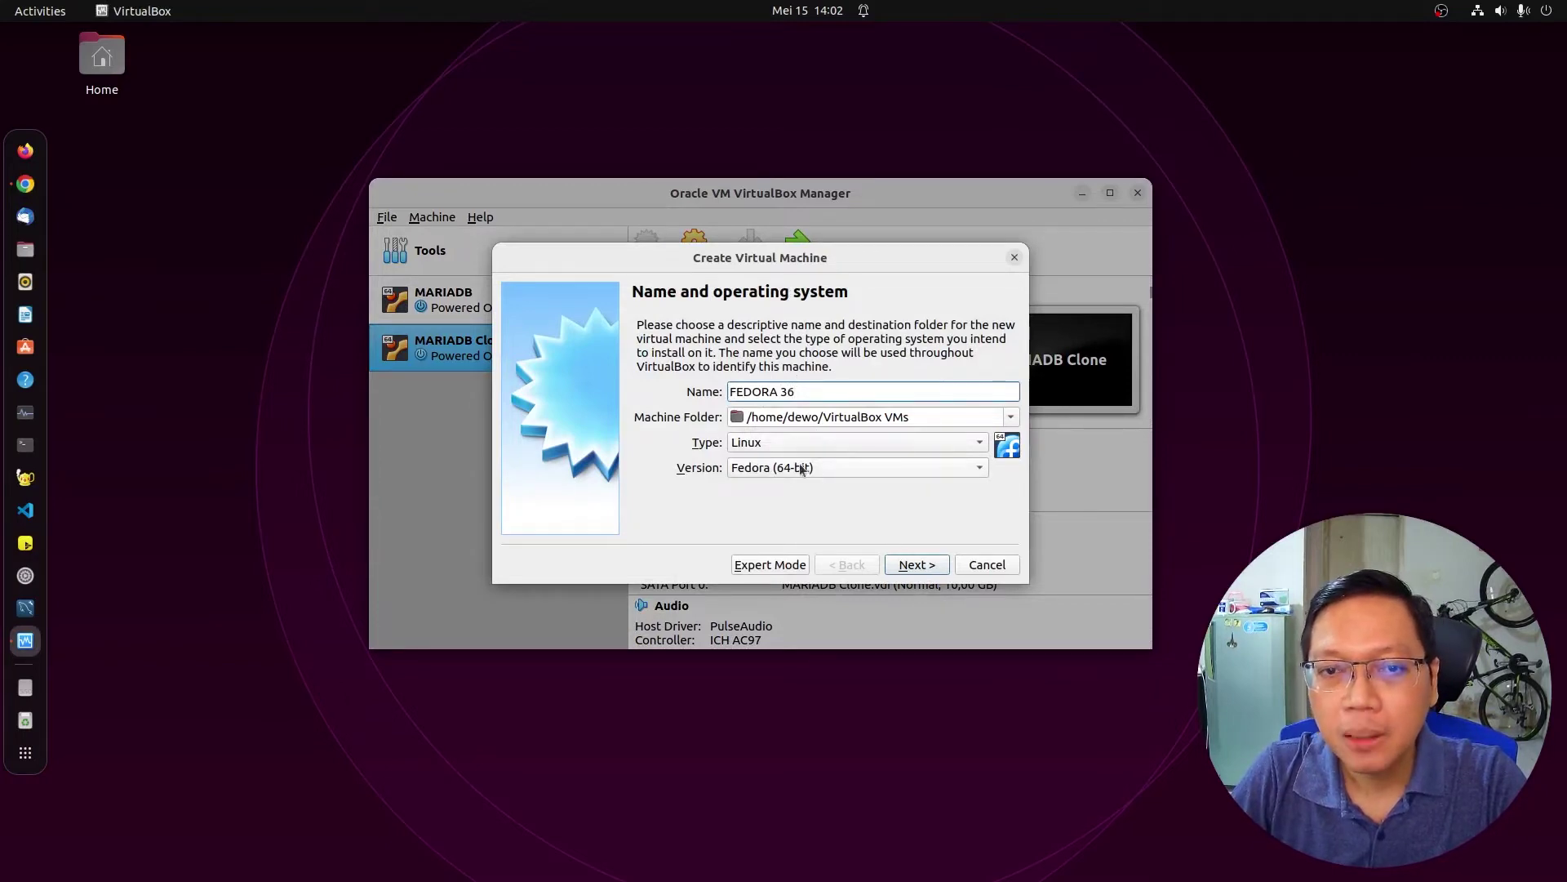
click(916, 569)
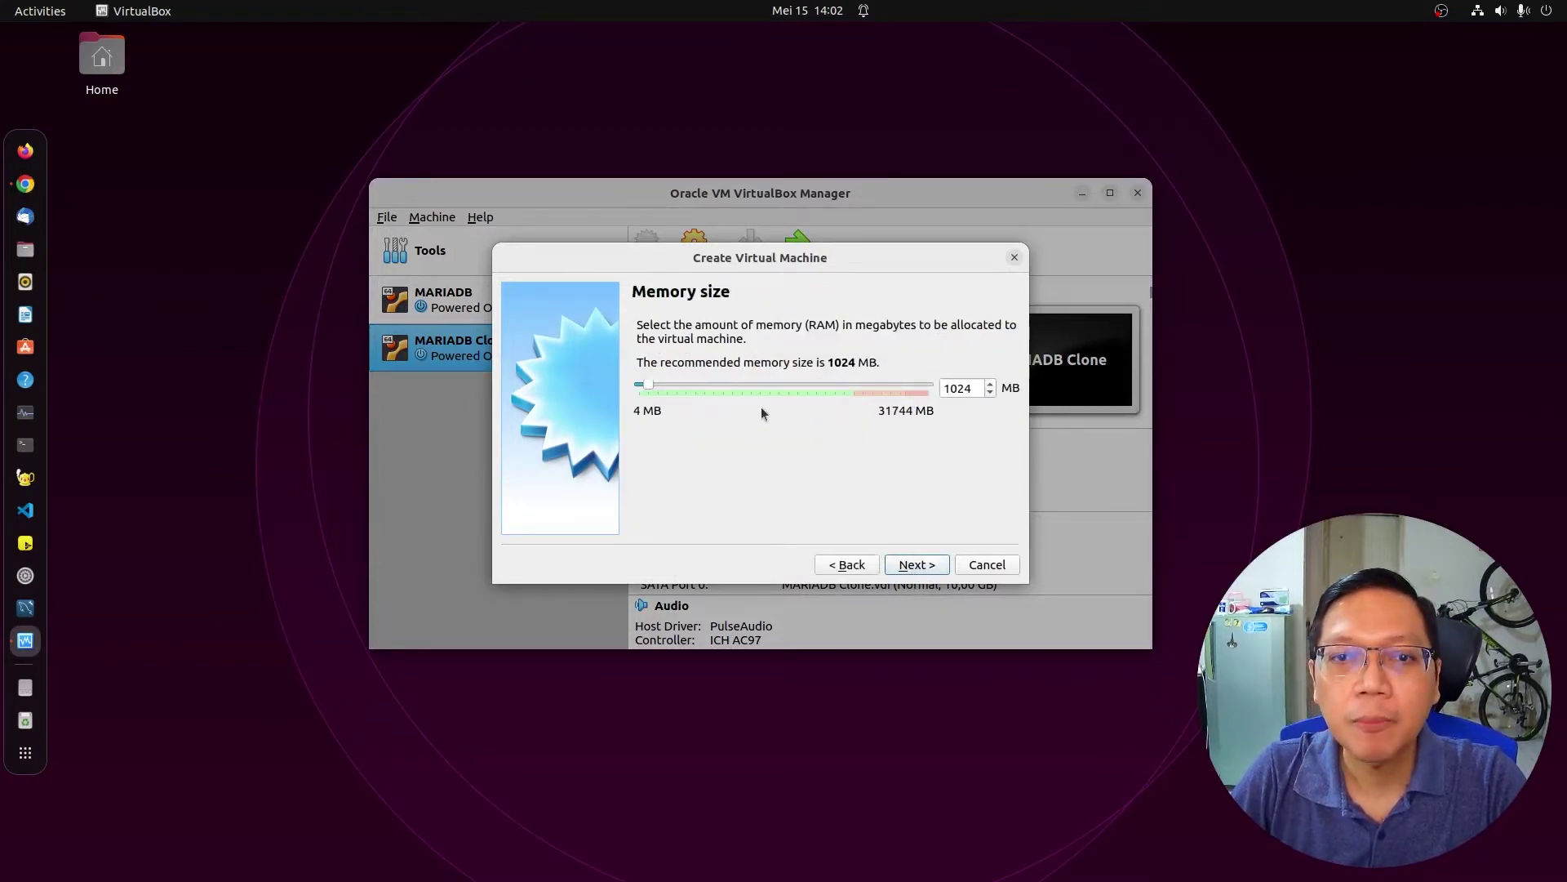
drag(651, 389, 698, 386)
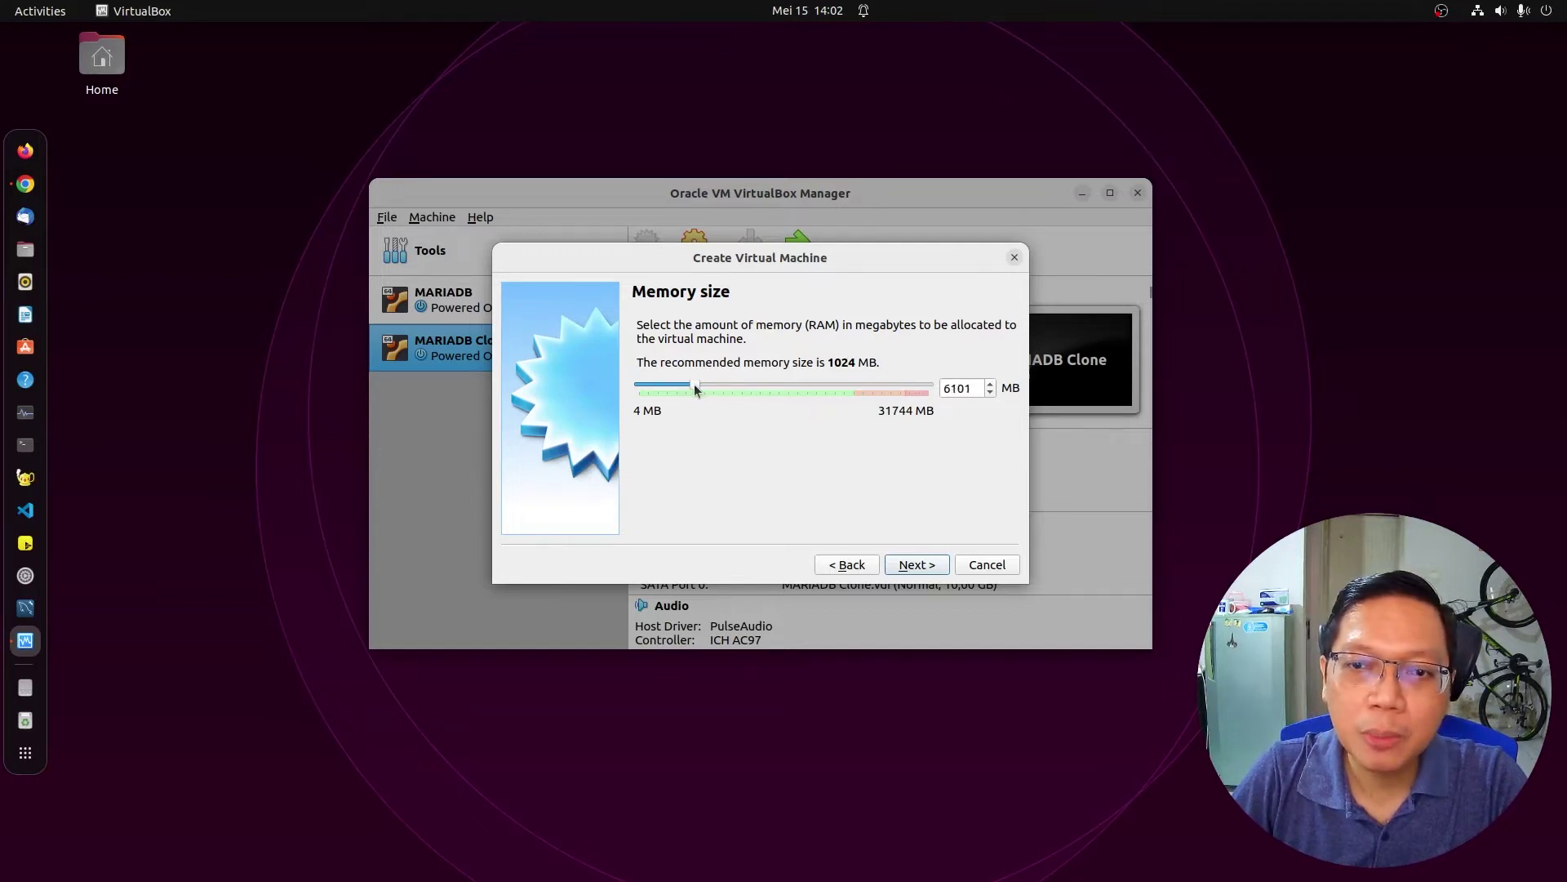
drag(693, 389, 693, 389)
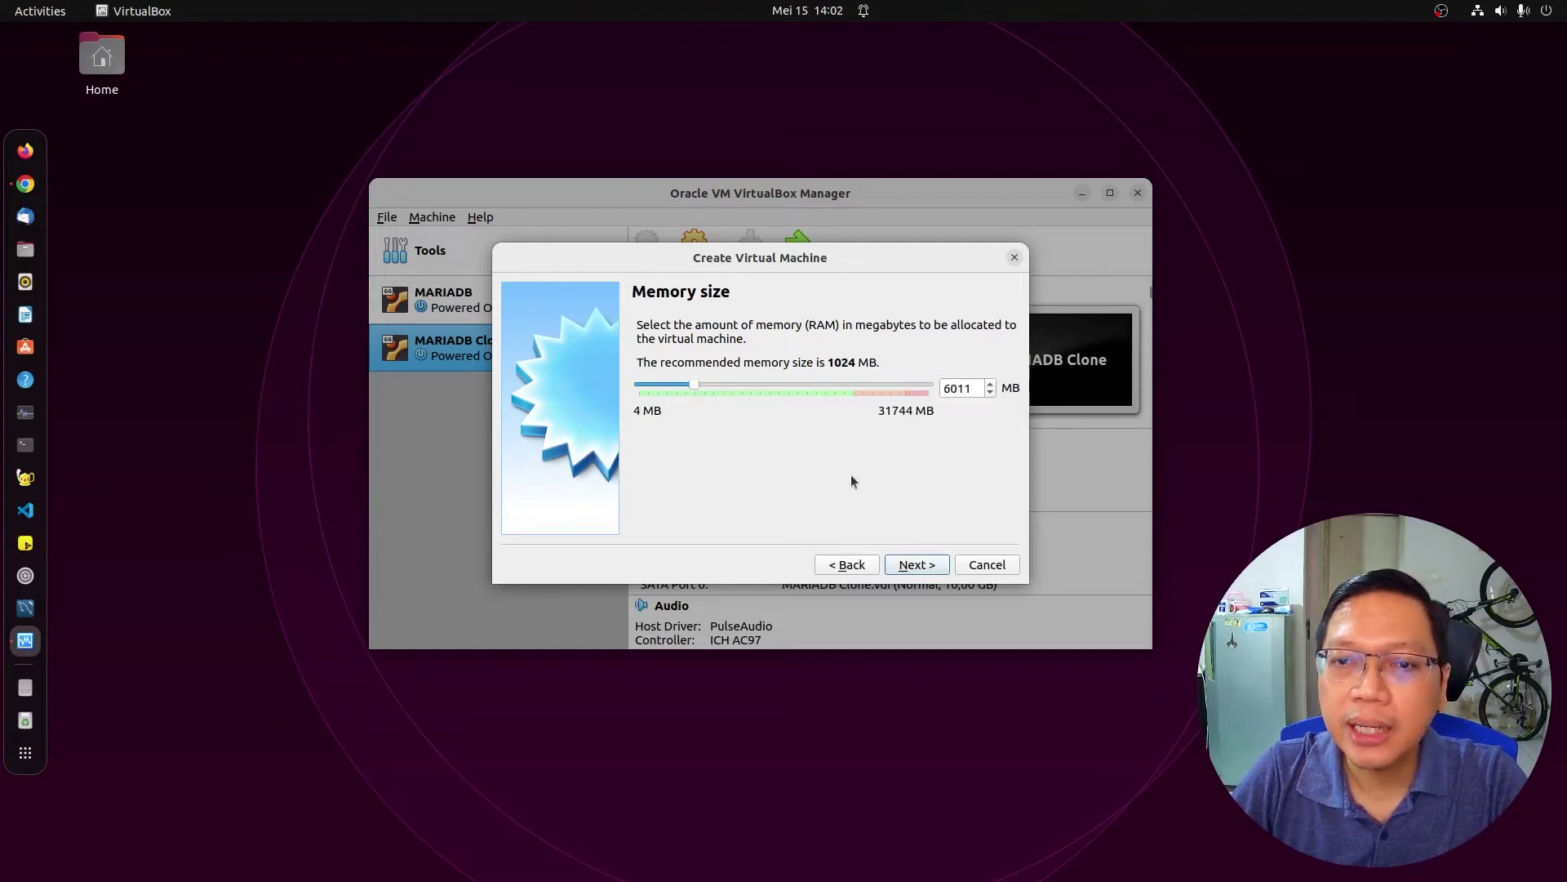
click(917, 565)
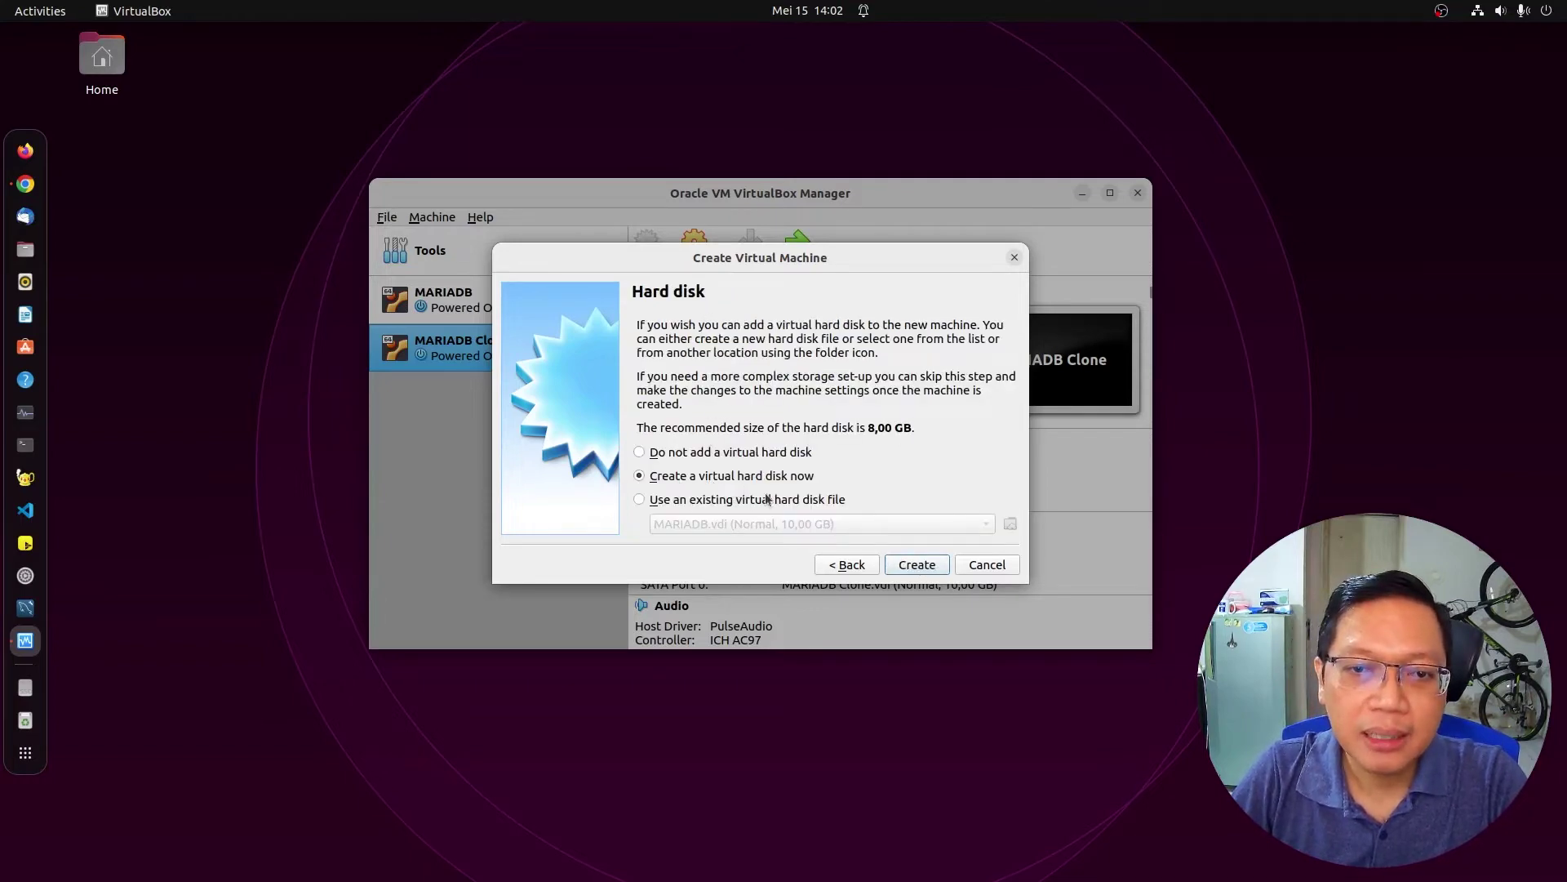
Create a dynamically allocated VDI hard disk of 64 GB for the new machine.
click(914, 572)
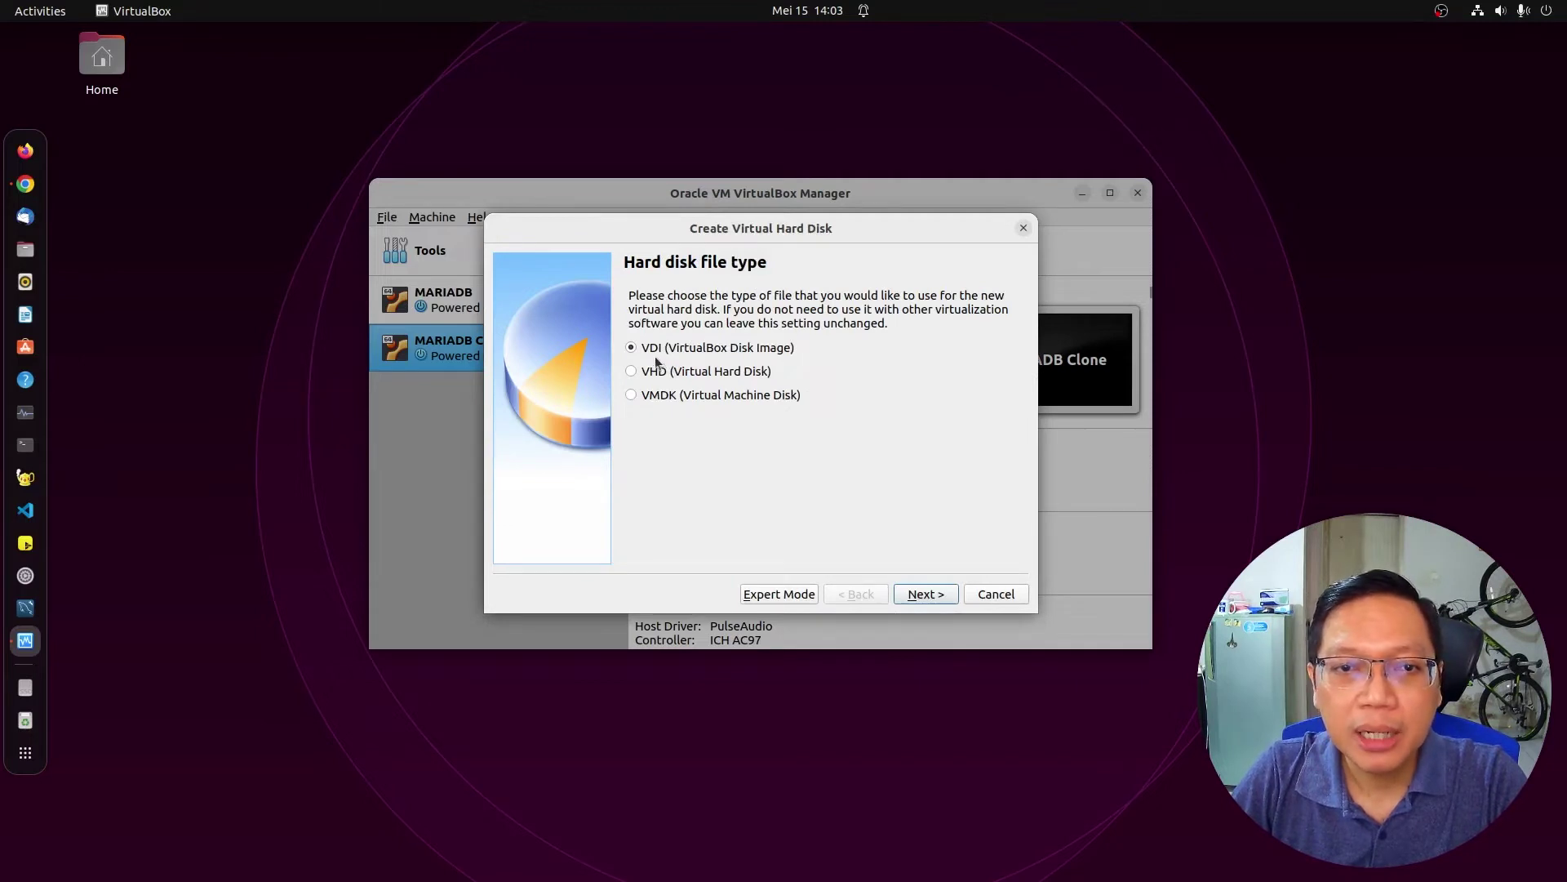
click(931, 594)
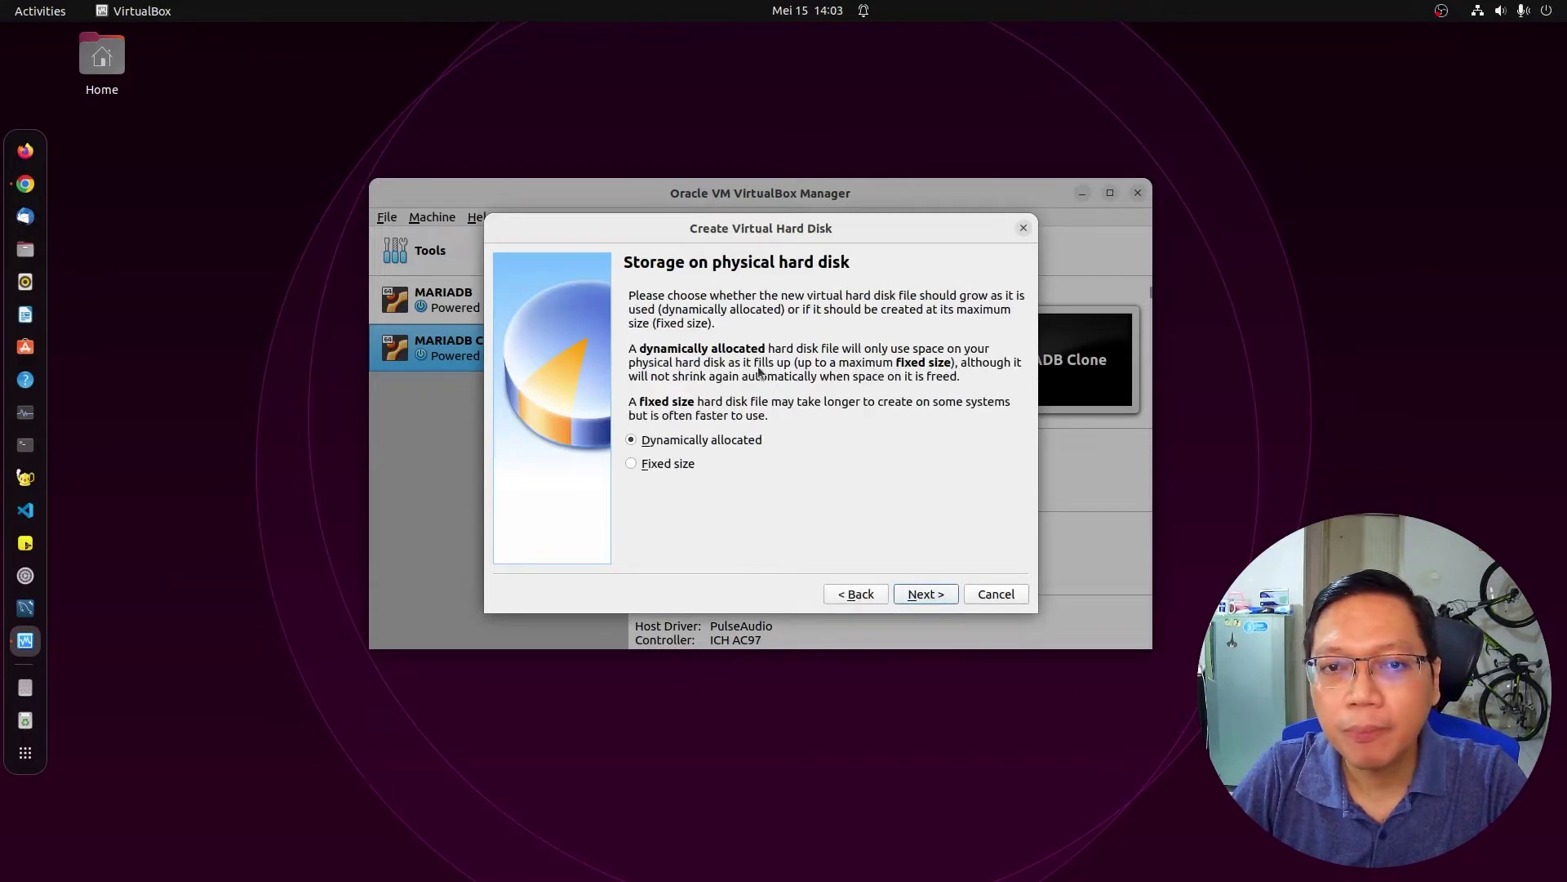
click(941, 600)
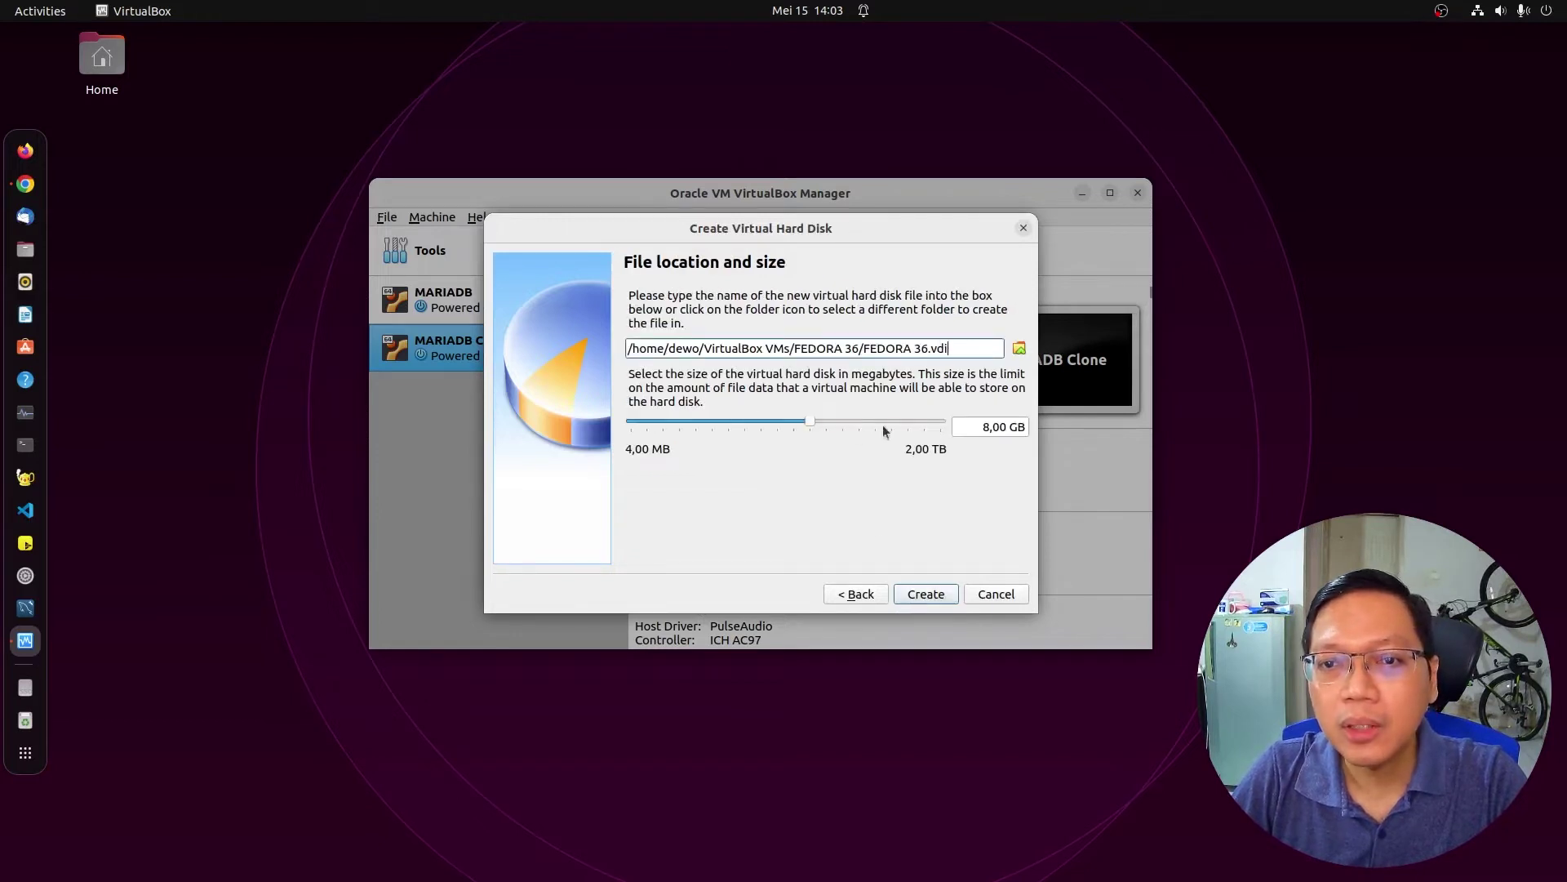
drag(988, 430, 982, 430)
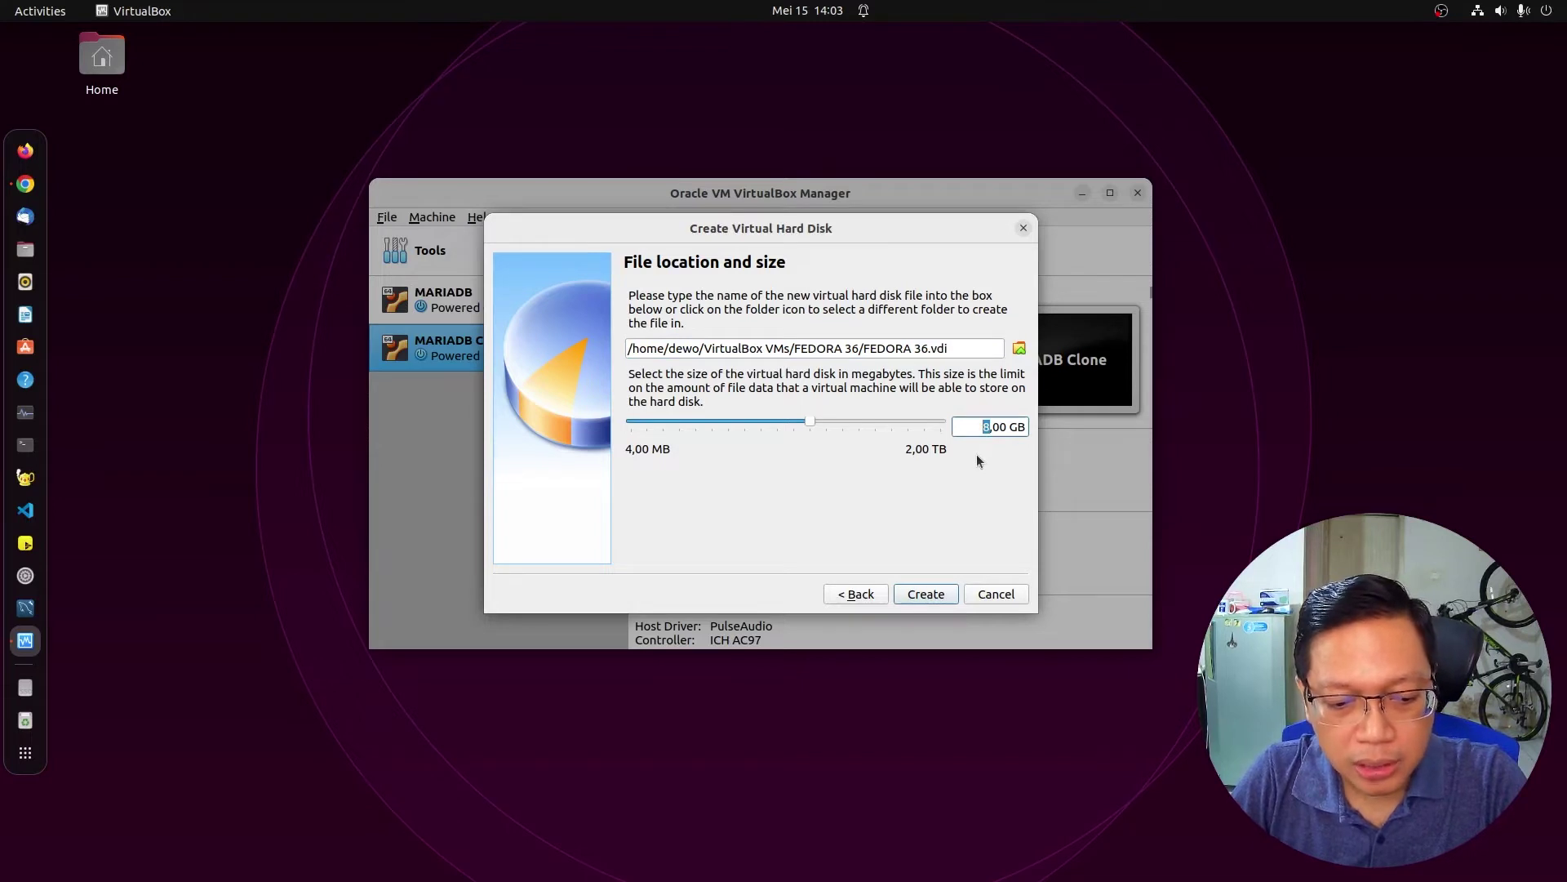
text(64)
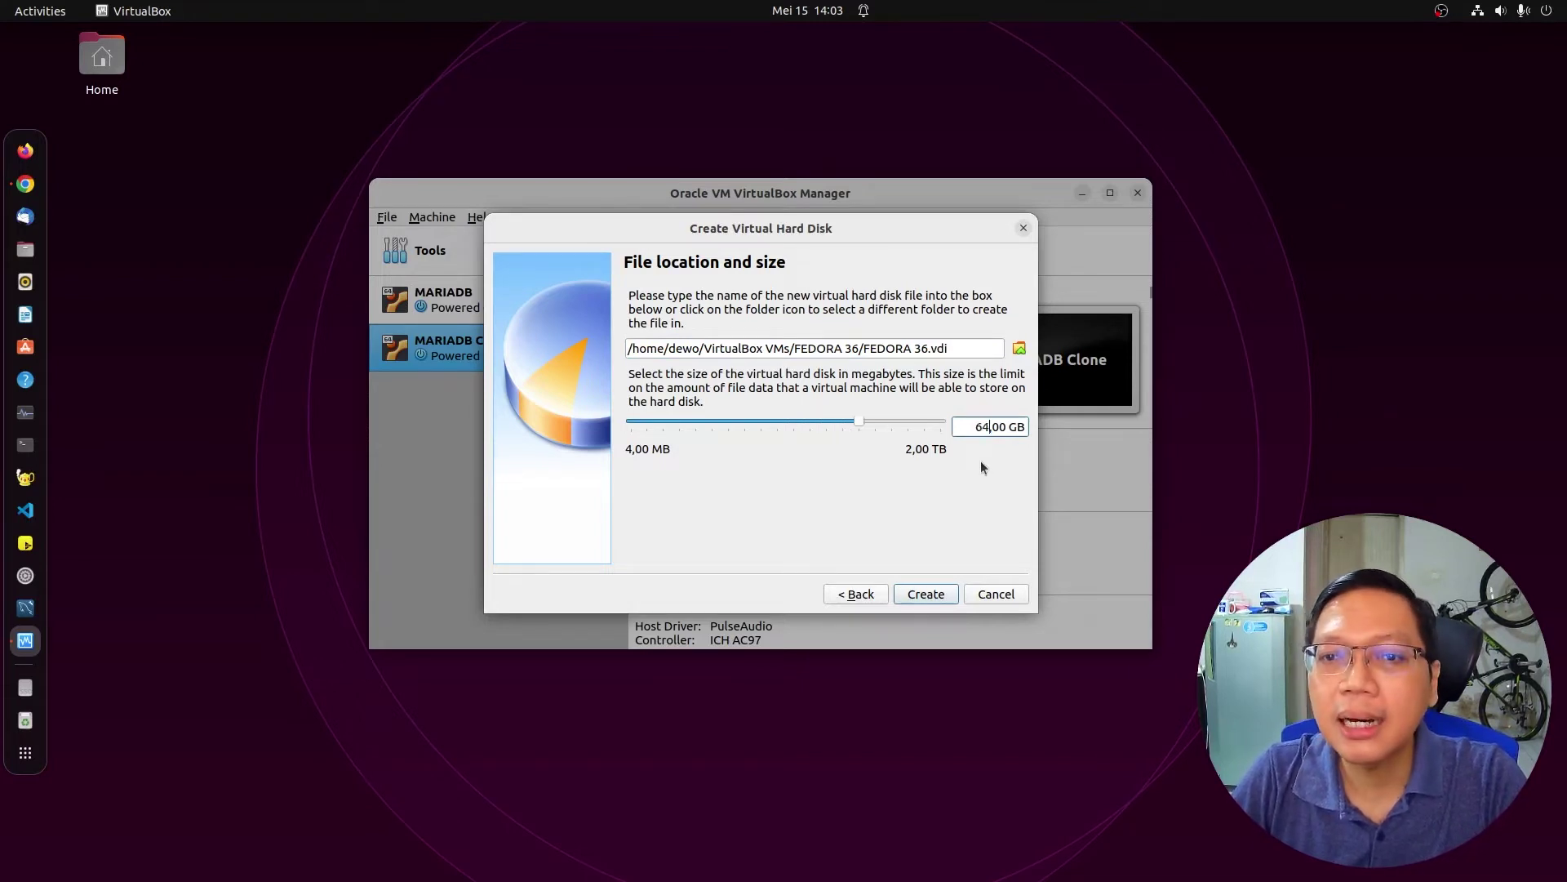
click(926, 594)
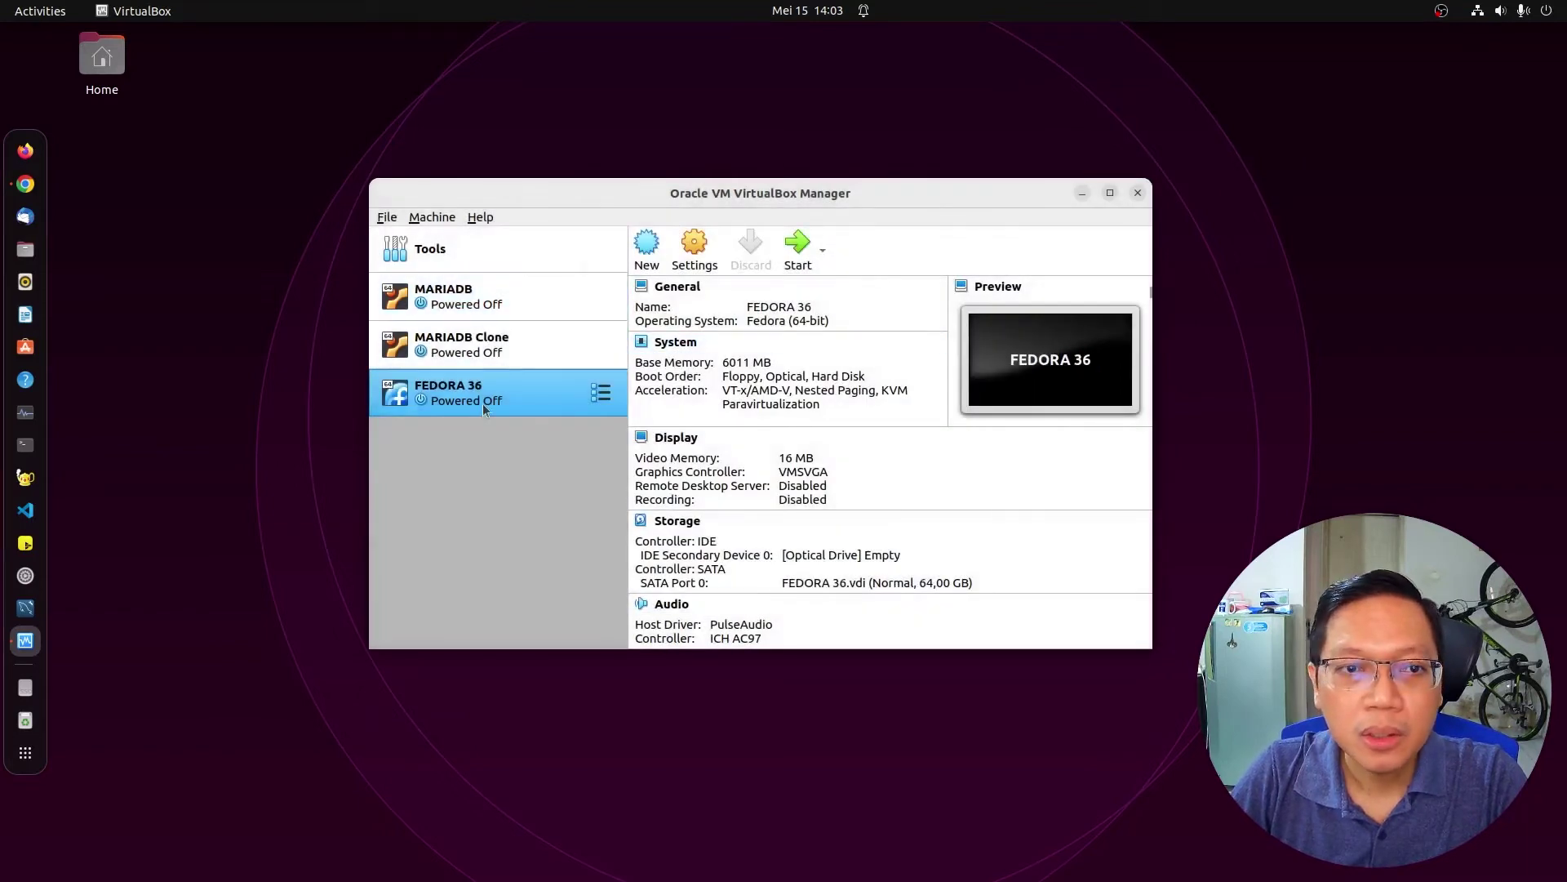
Set the FEDORA 36 machine to 5 processors and 128 MB of video memory.
click(693, 245)
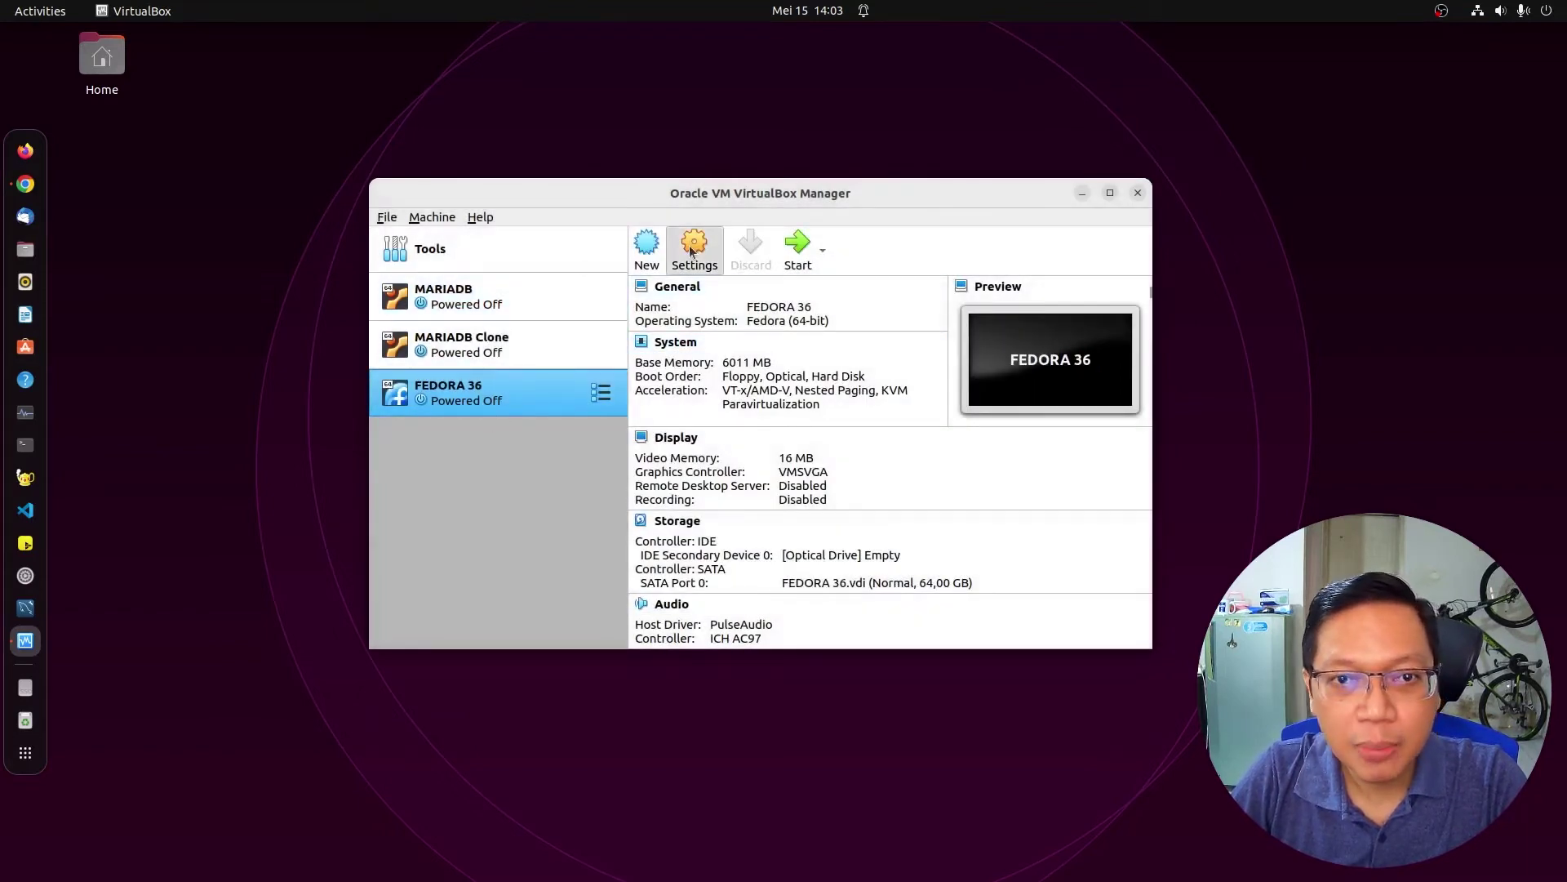
click(526, 260)
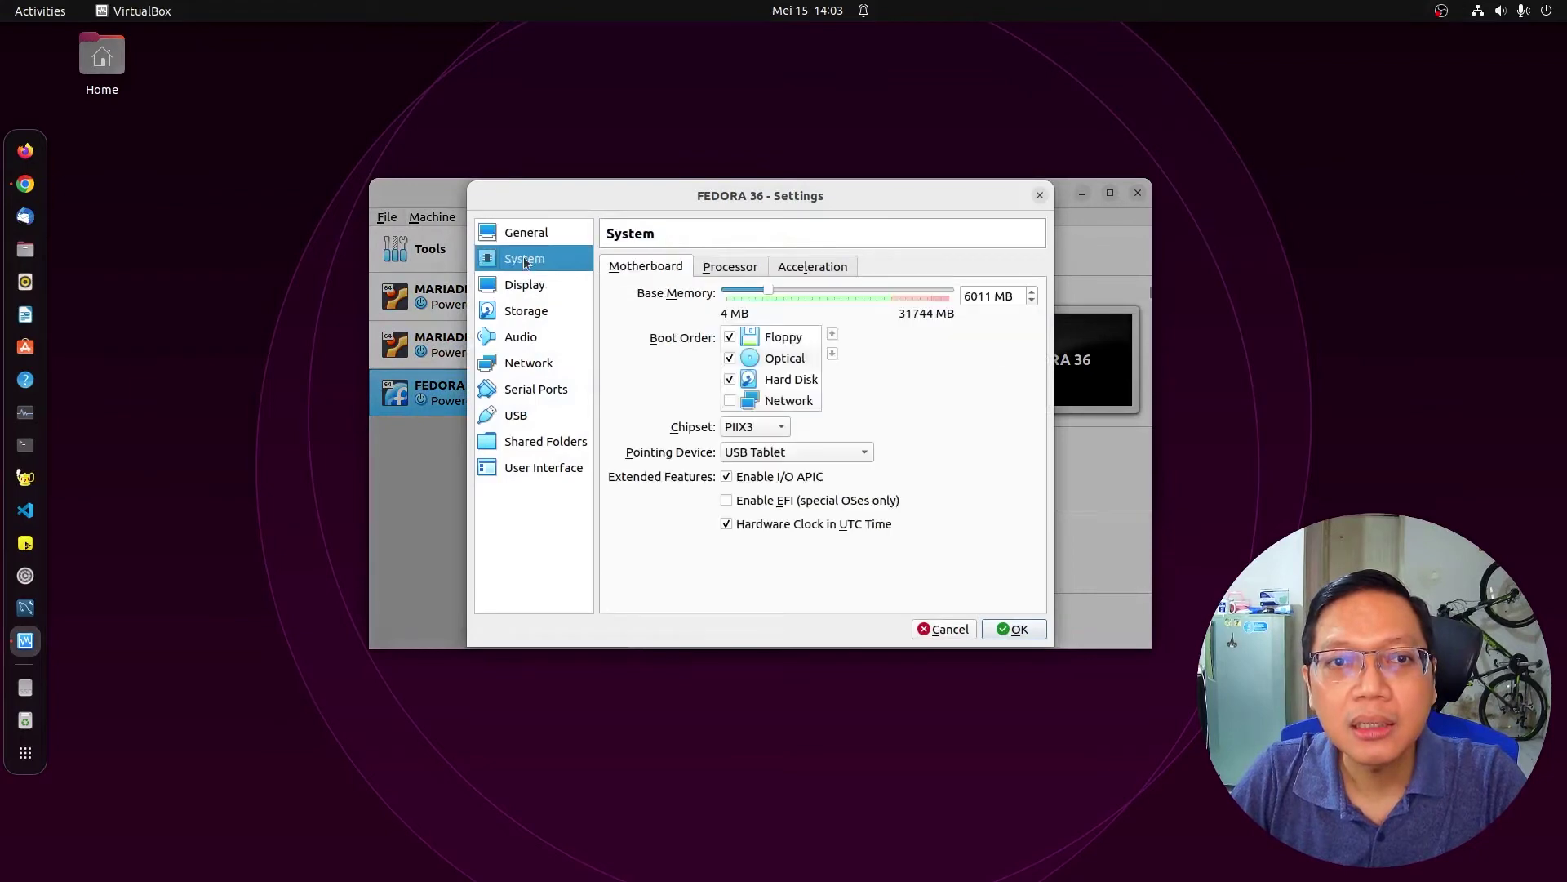
click(734, 274)
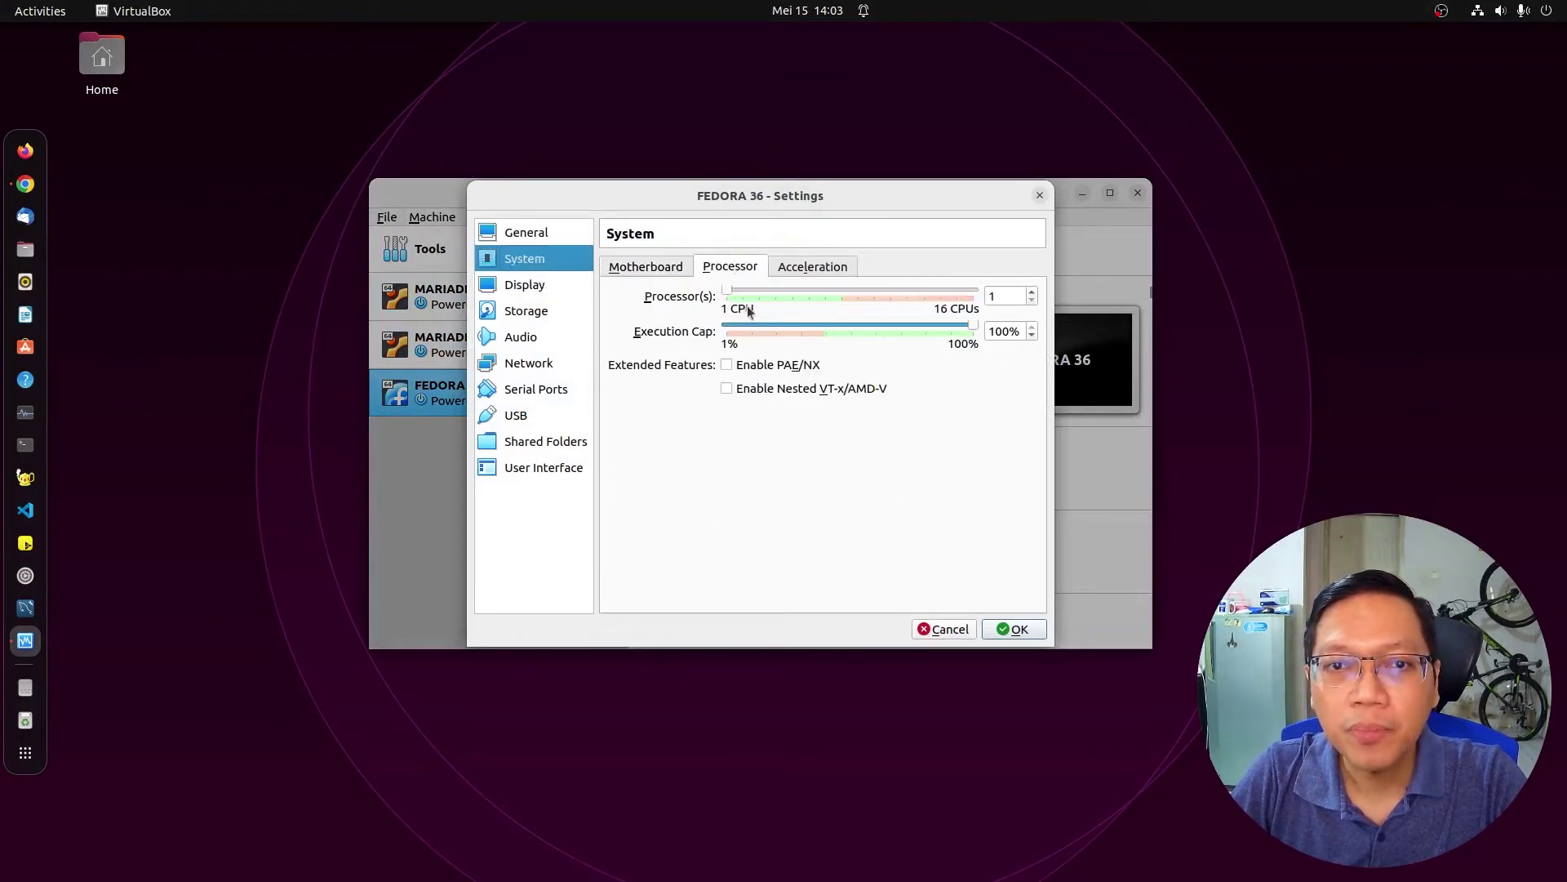
drag(728, 291, 790, 290)
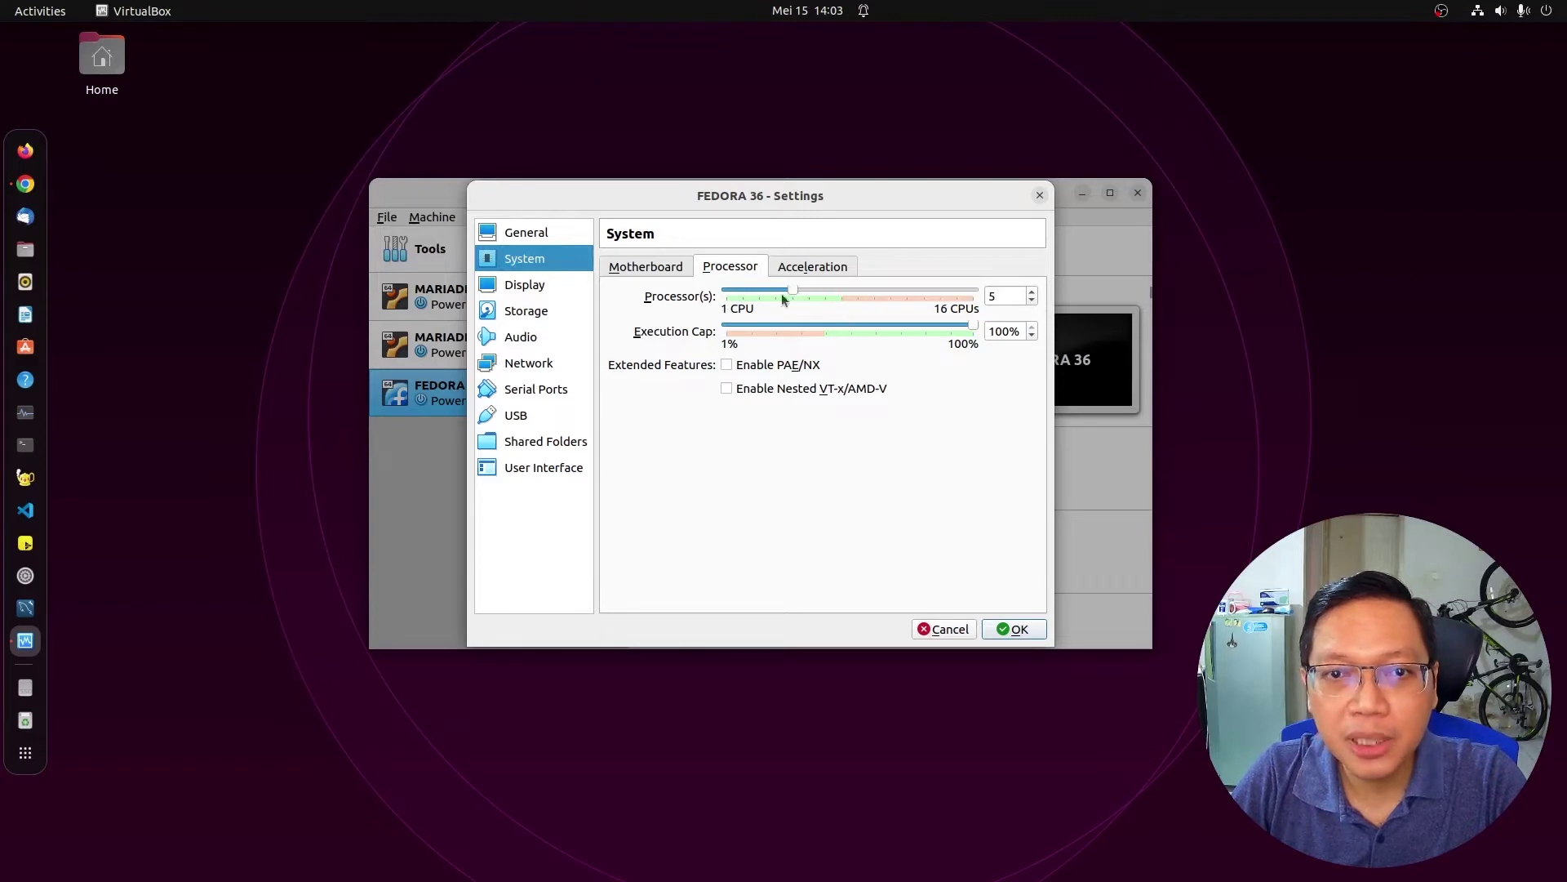
click(522, 289)
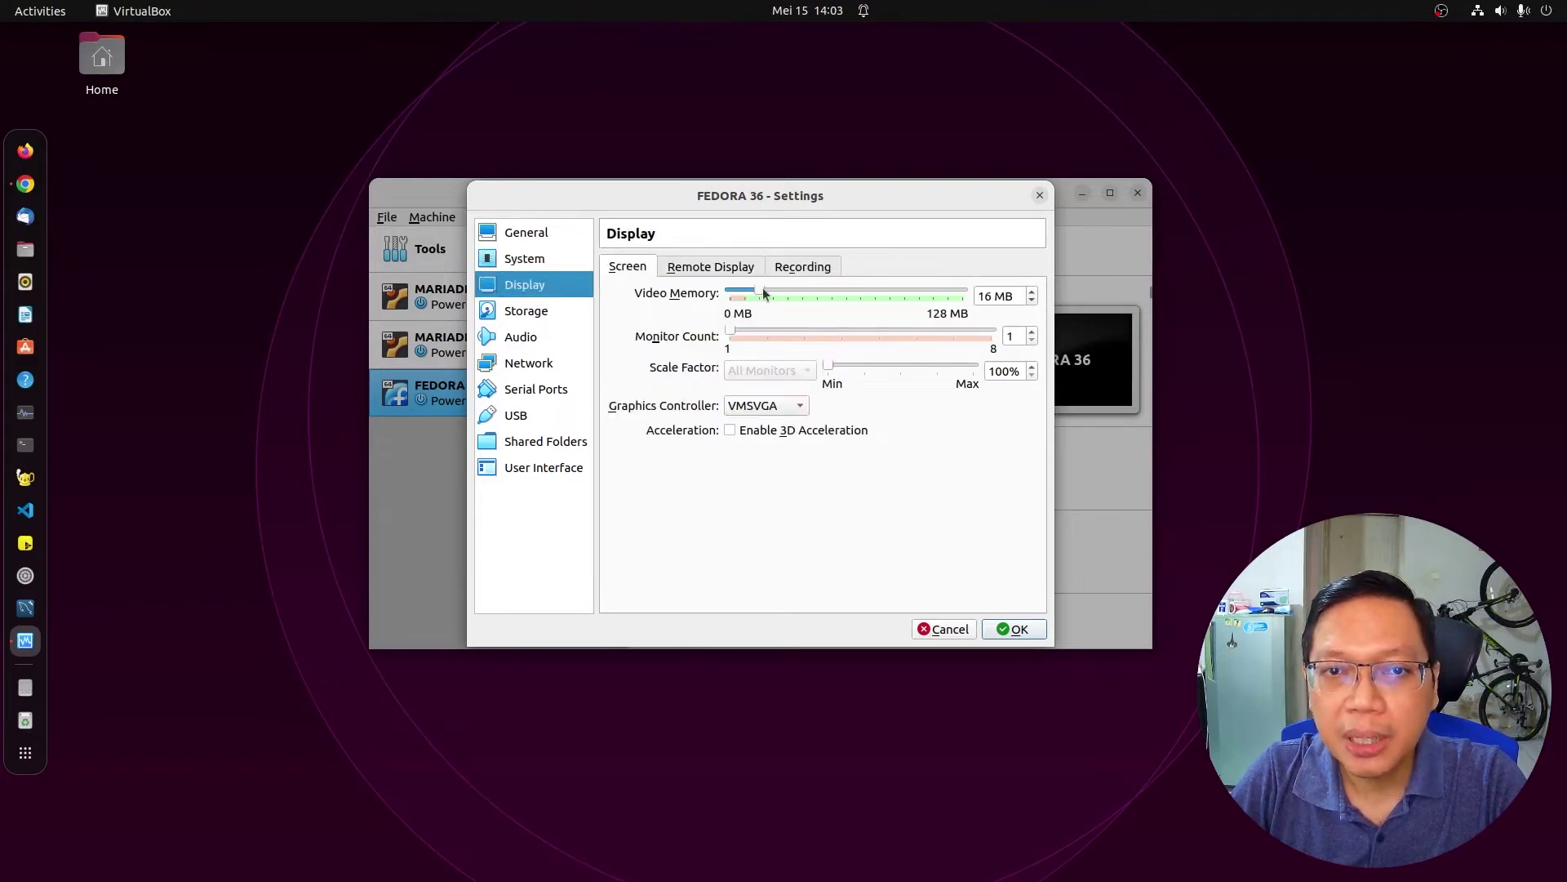
drag(762, 292, 1025, 294)
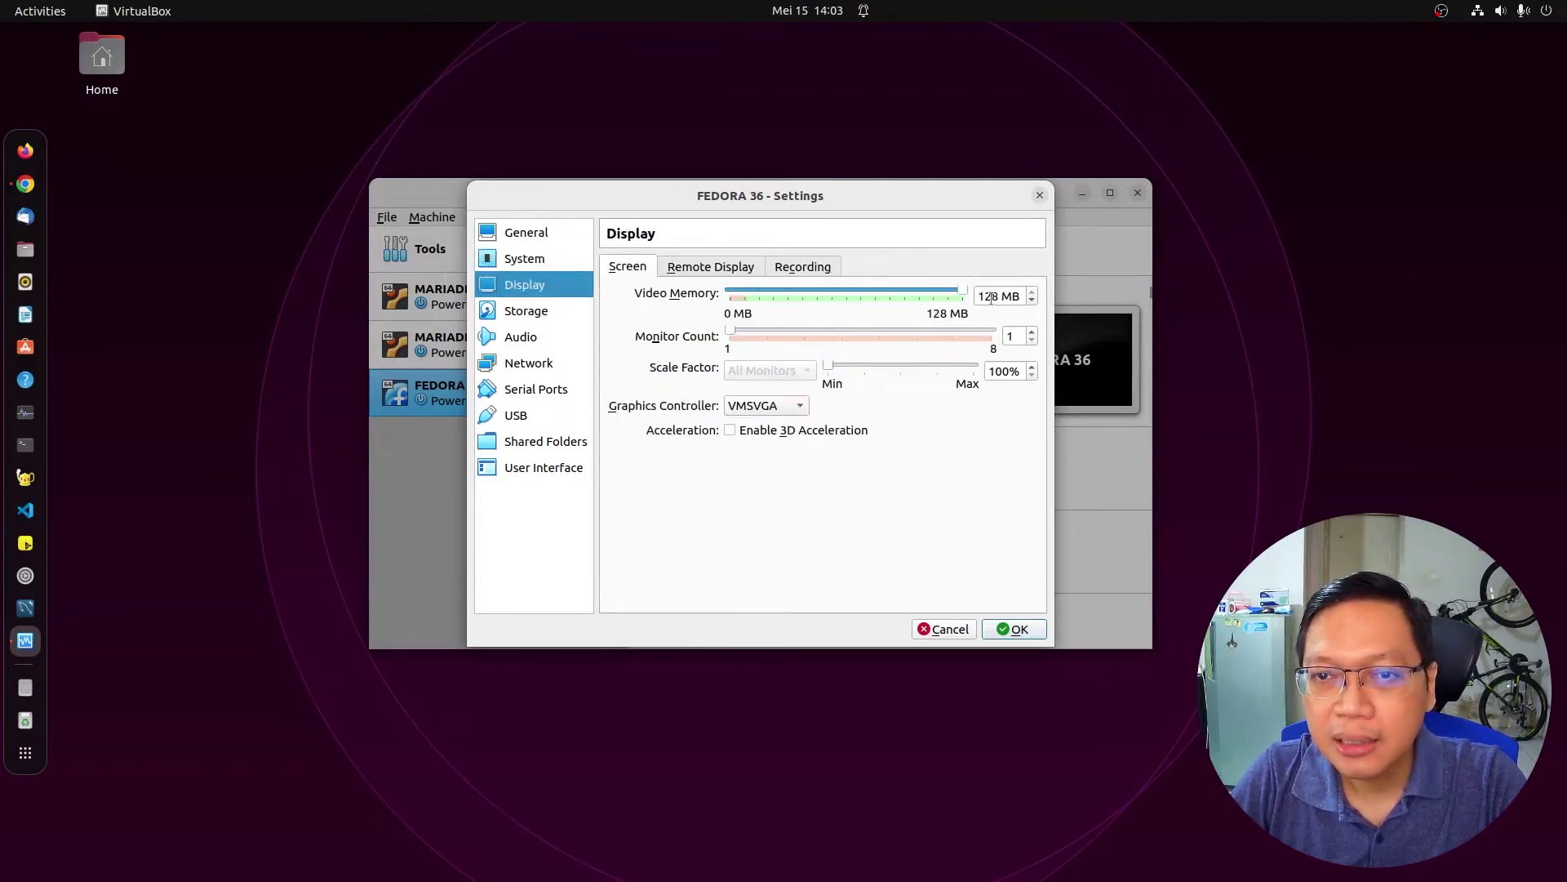
Load Fedora-Workstation-Live-x86_64-36-1.5.iso from Downloads into the empty IDE optical drive and mark it as Live CD/DVD.
click(546, 312)
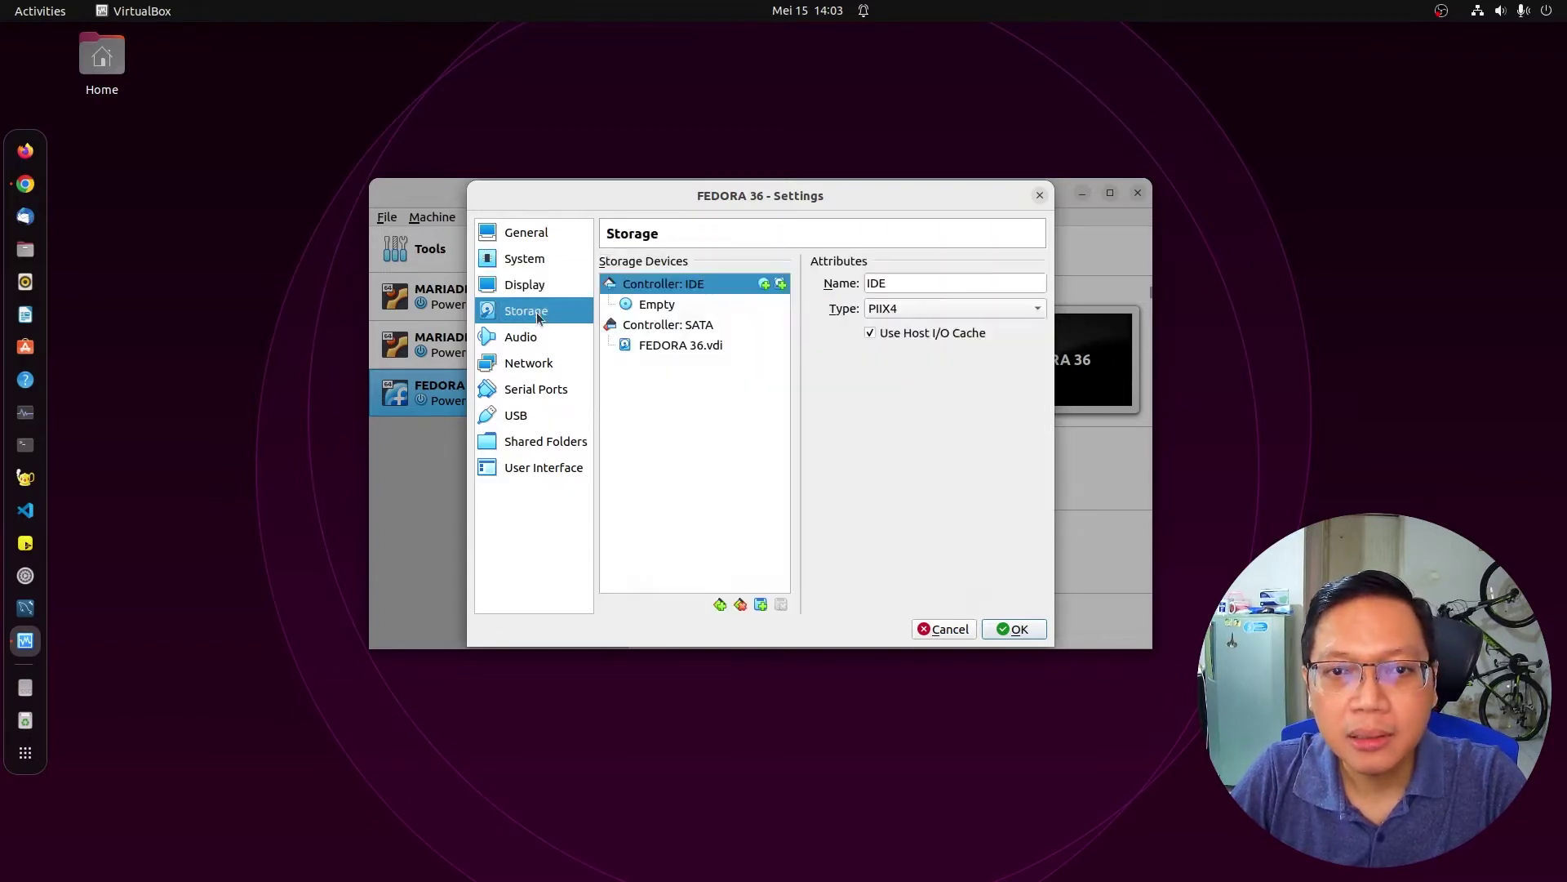
click(667, 311)
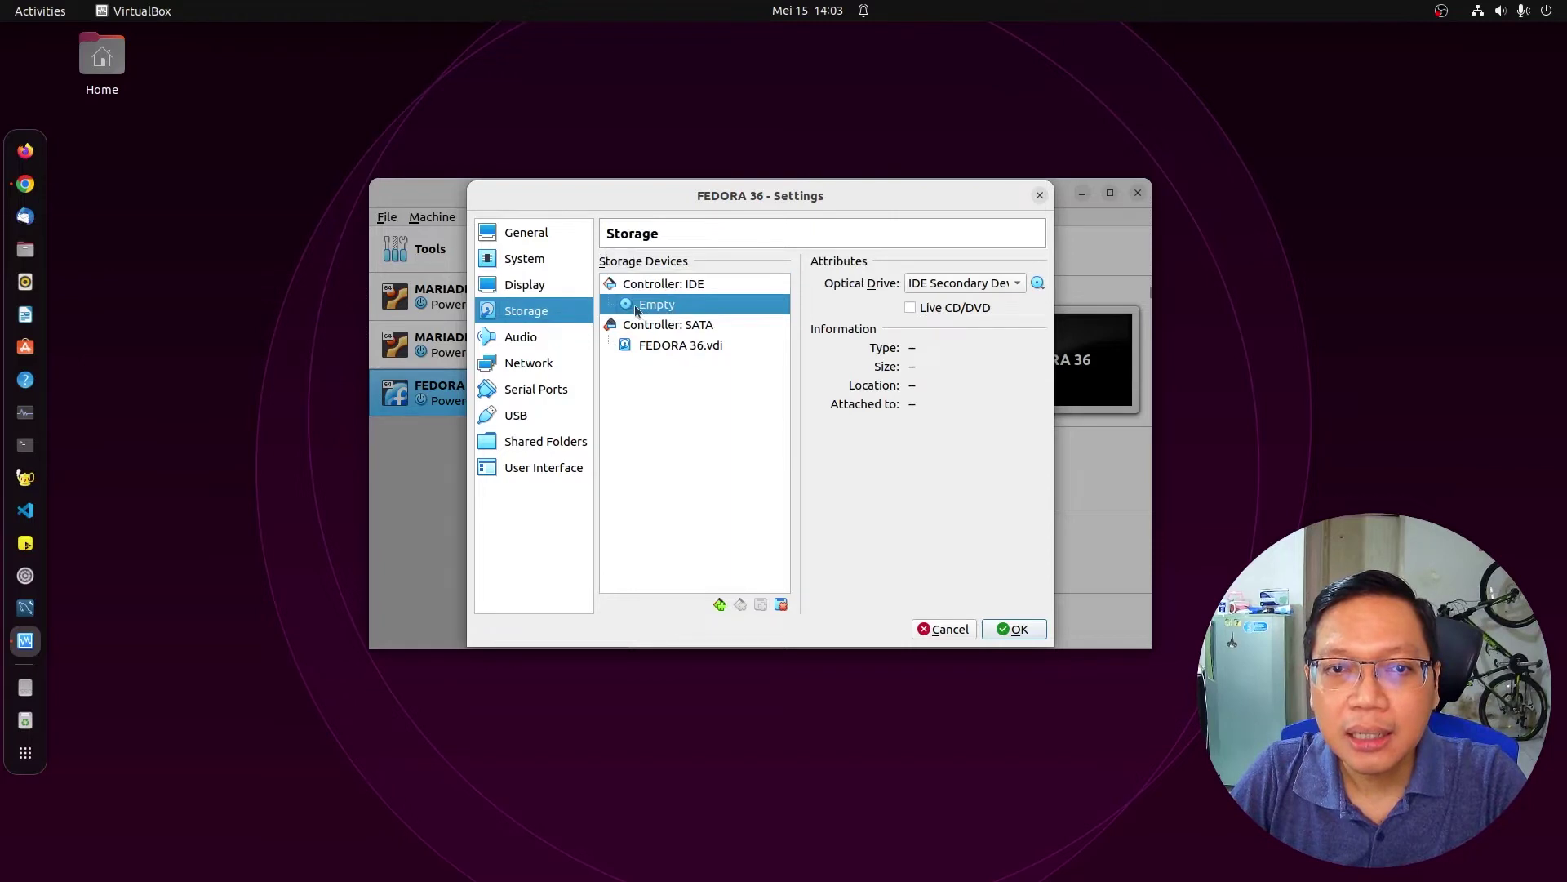
click(1037, 284)
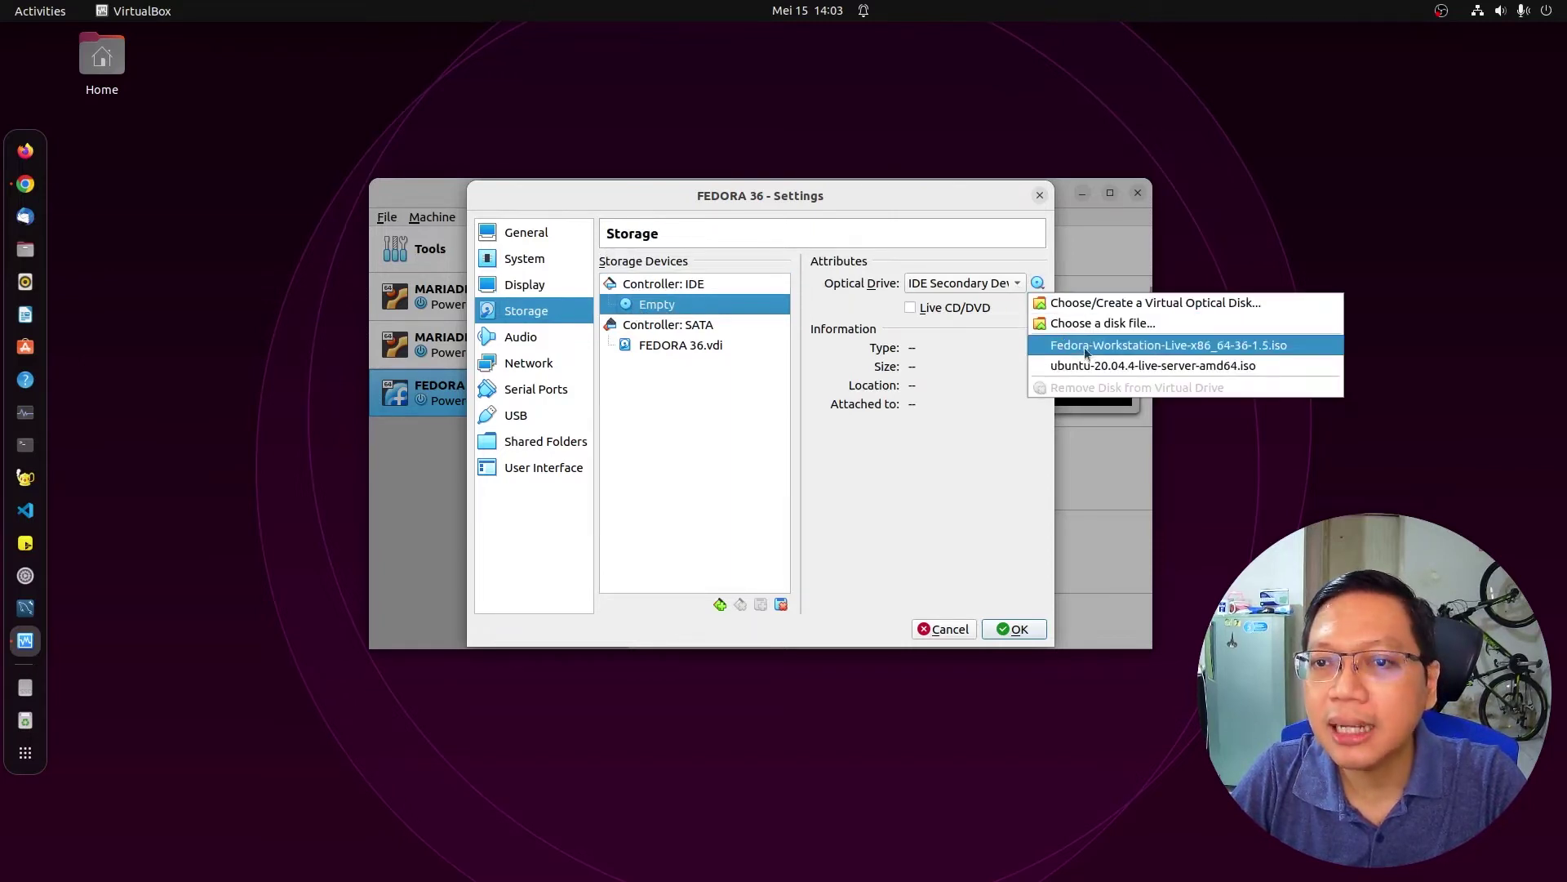
click(1071, 325)
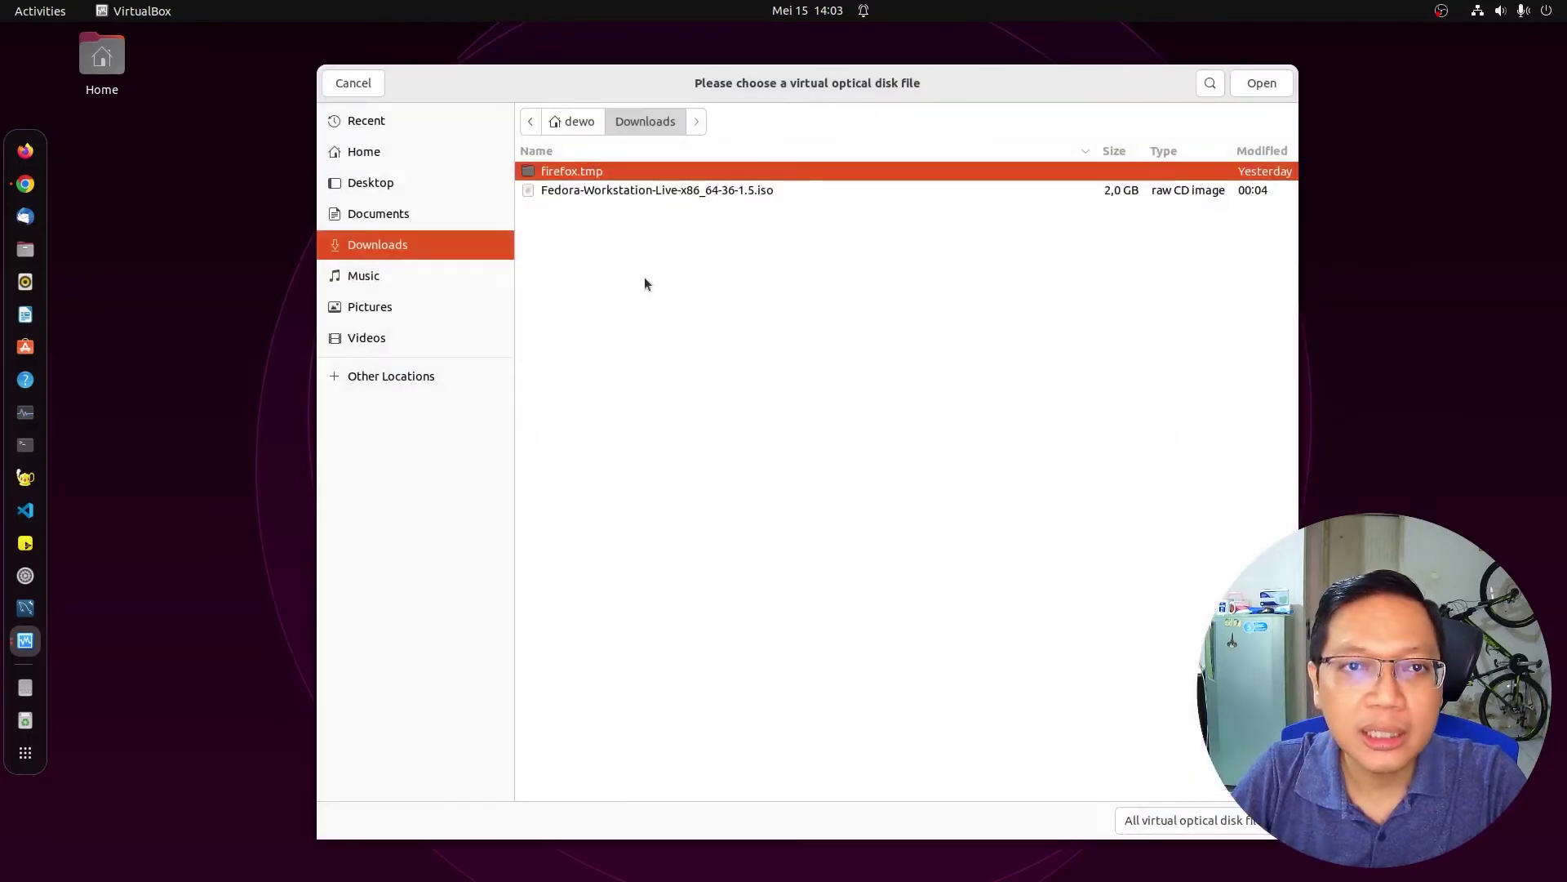
click(594, 192)
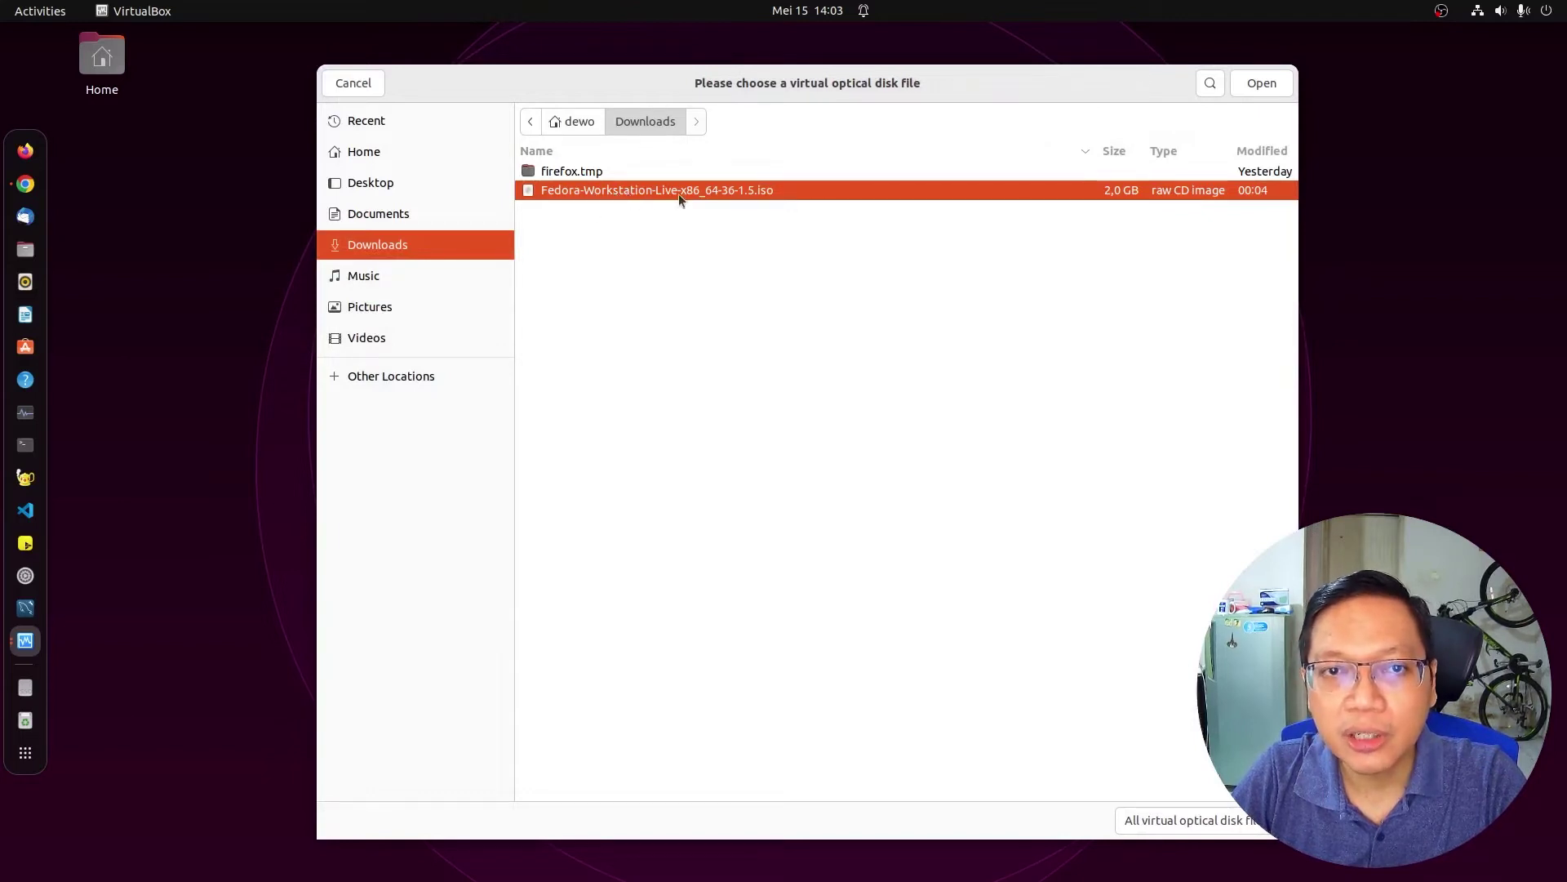
click(1260, 83)
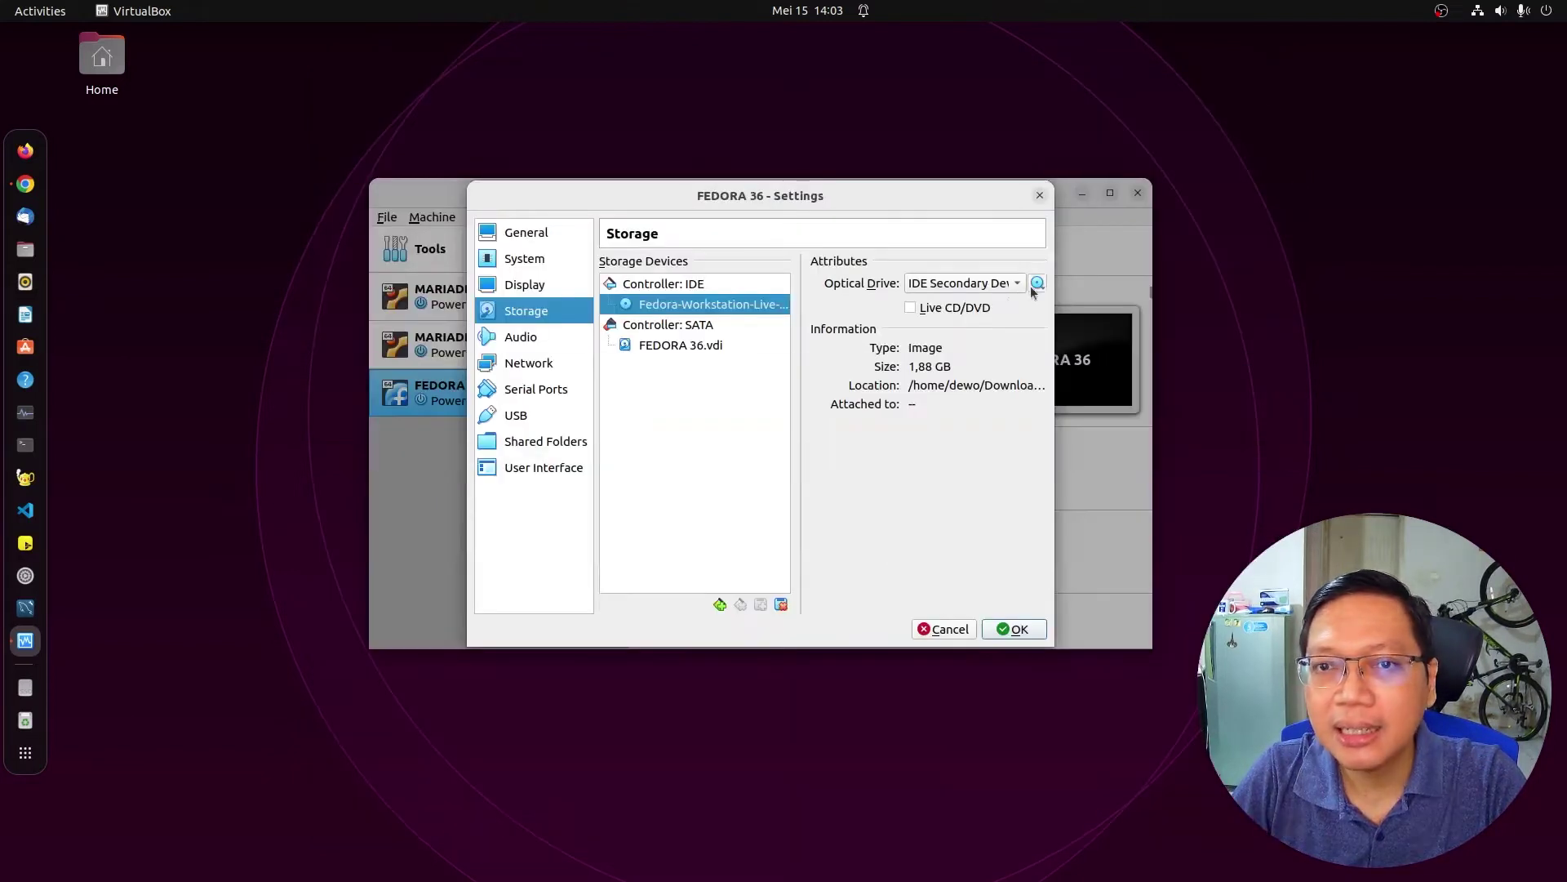
click(912, 312)
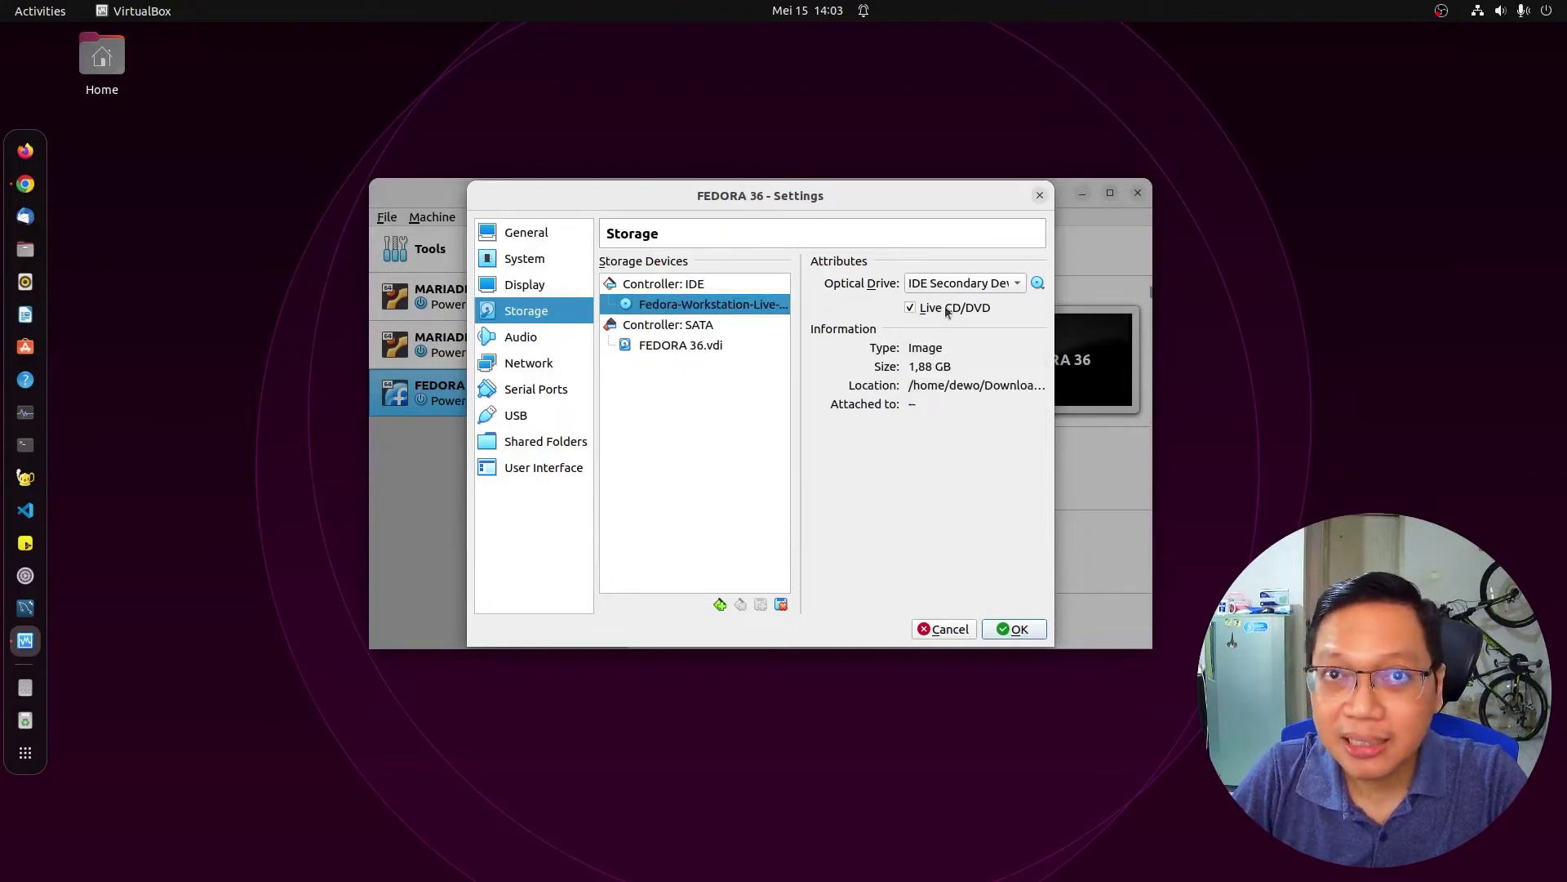
Attach network Adapter 1 to Bridged Adapter and save the FEDORA 36 machine settings.
click(523, 365)
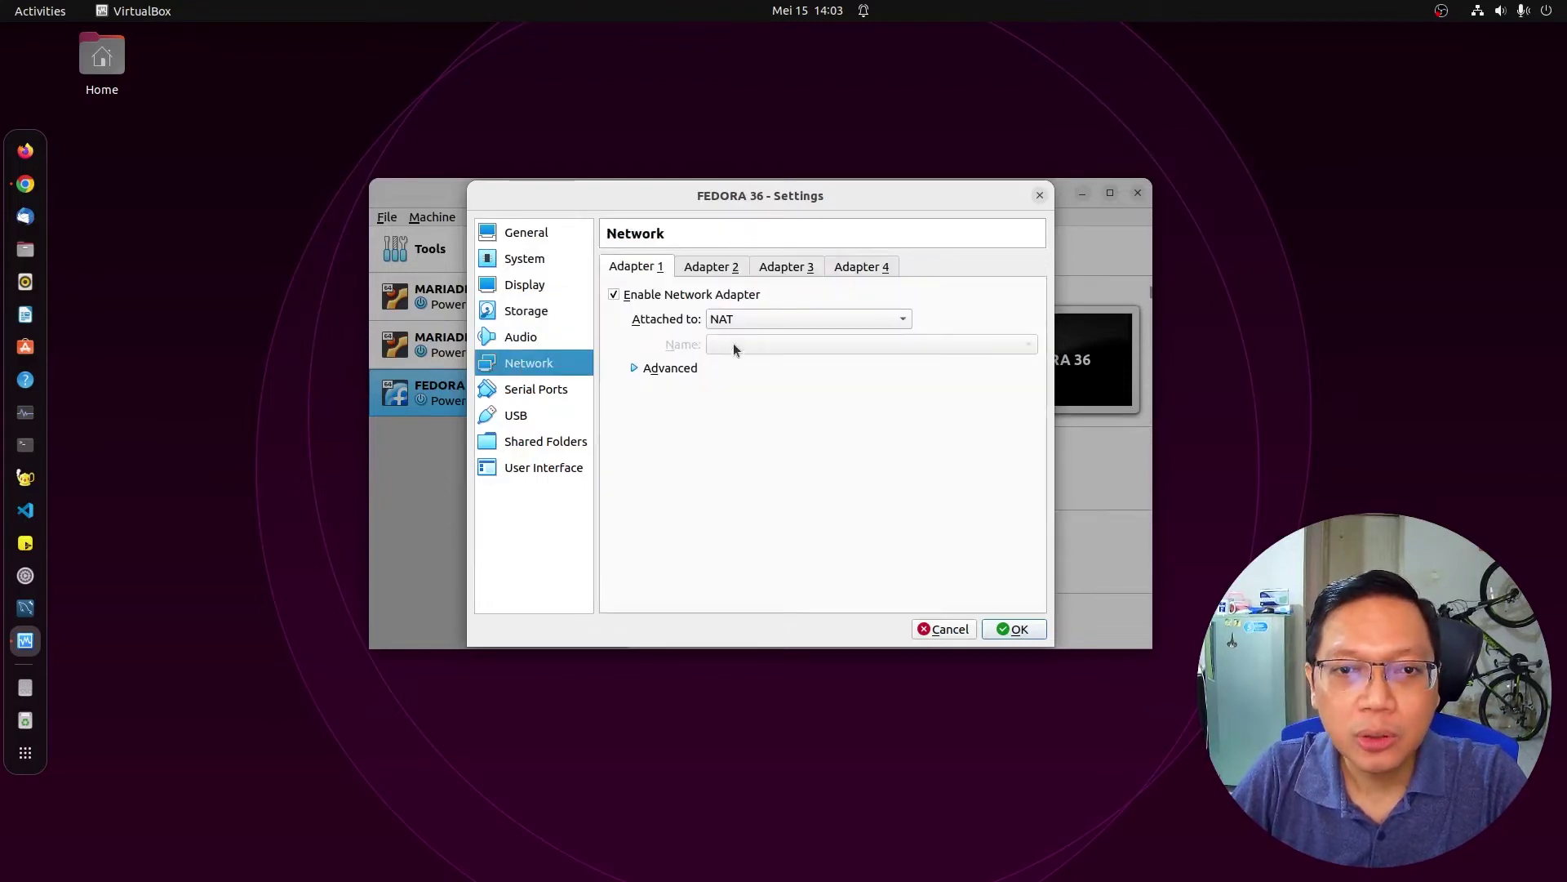
click(737, 320)
click(755, 342)
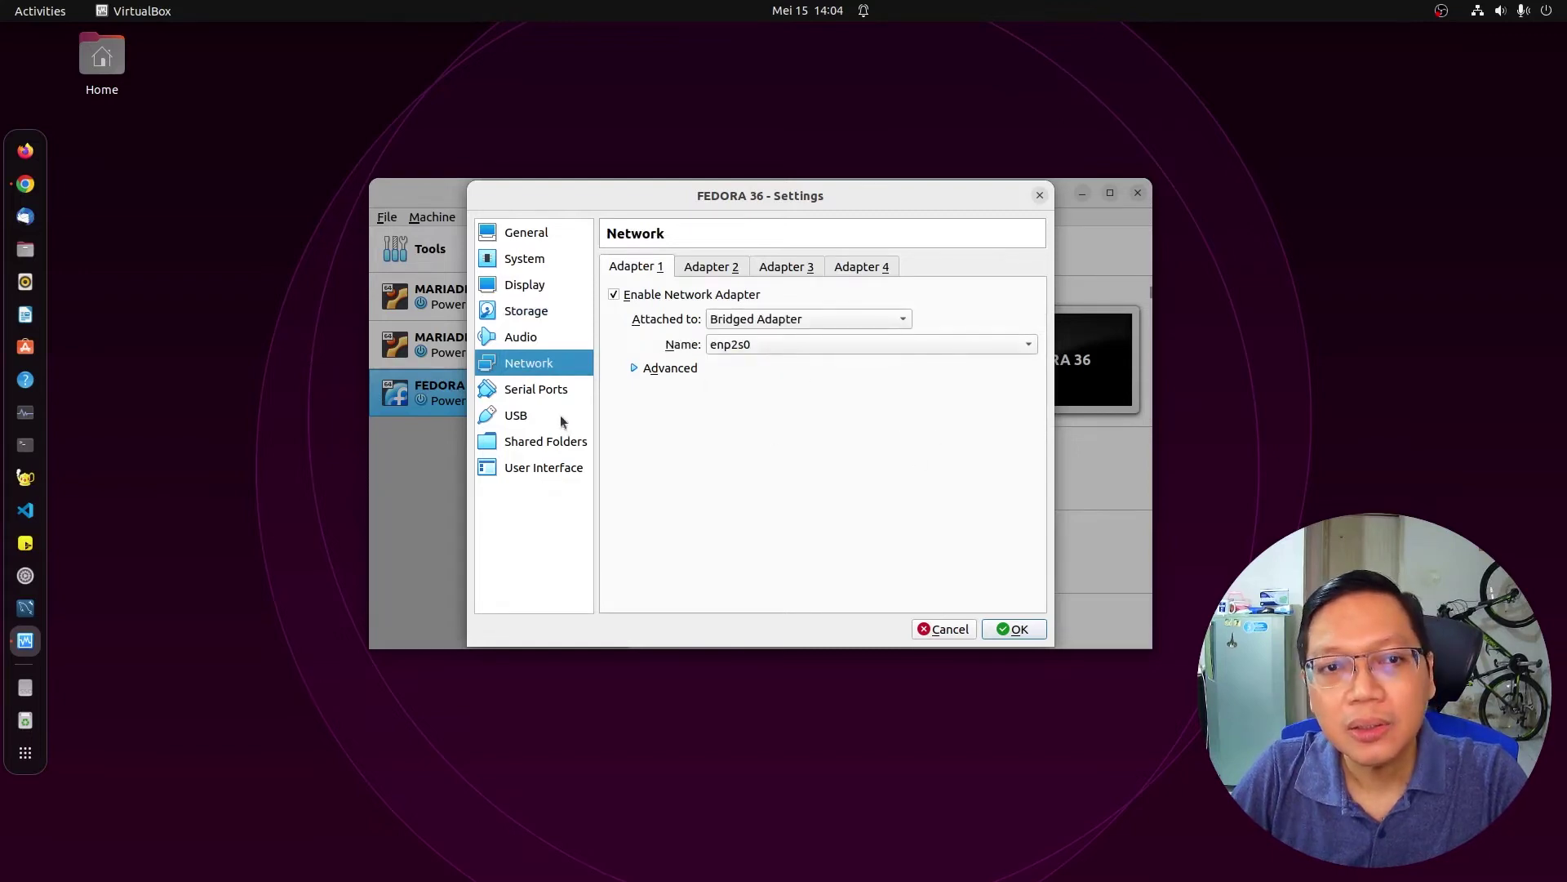
click(1015, 628)
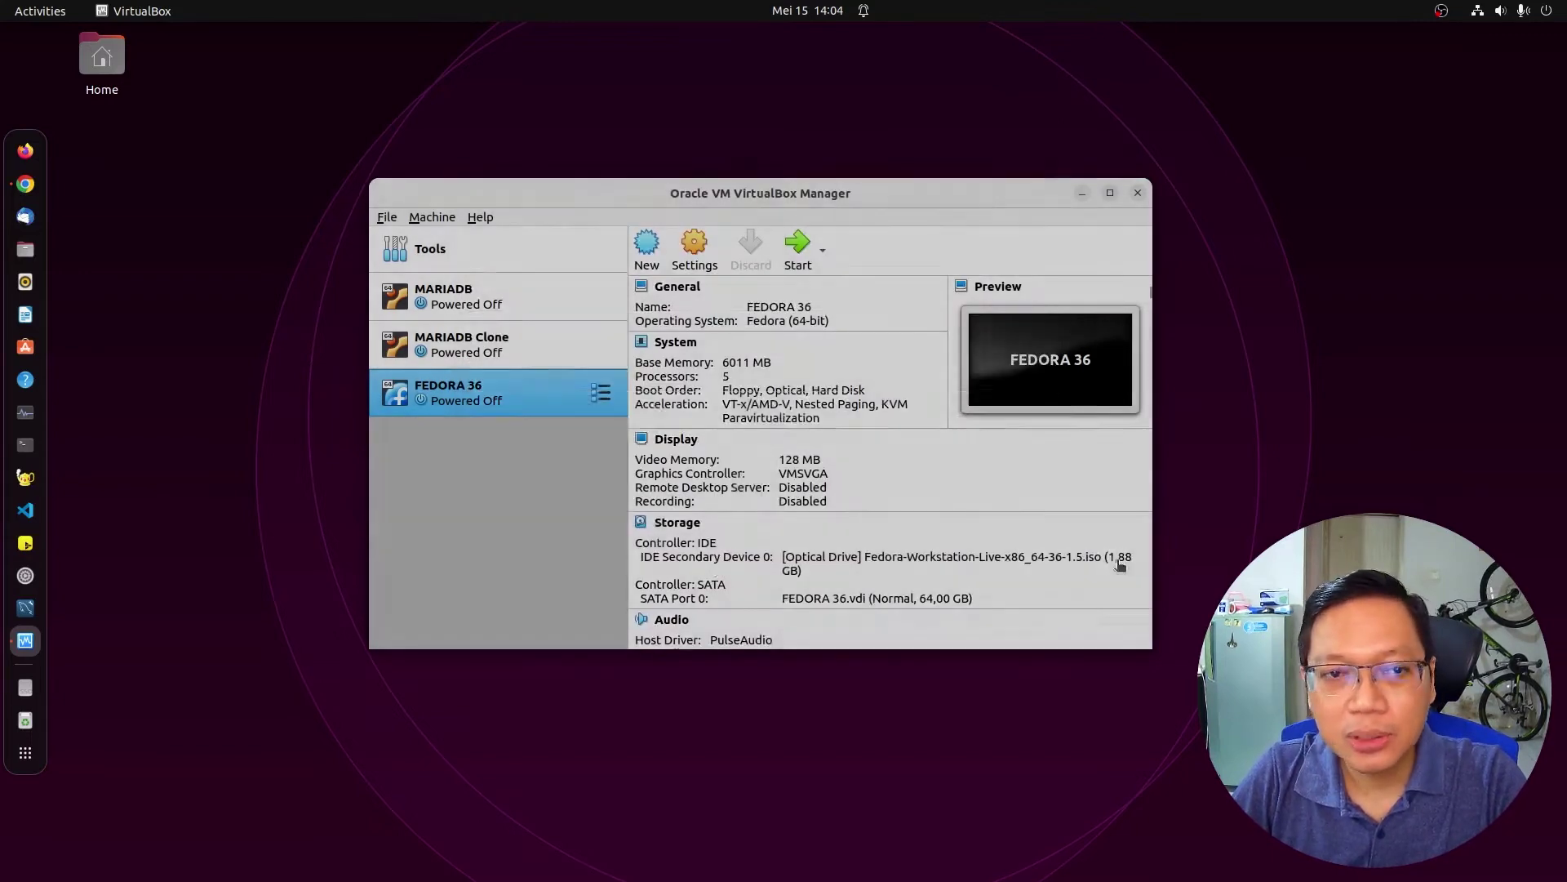
Start the FEDORA 36 machine, minimize the manager, and enlarge the machine window and reposition it on the desktop.
click(798, 245)
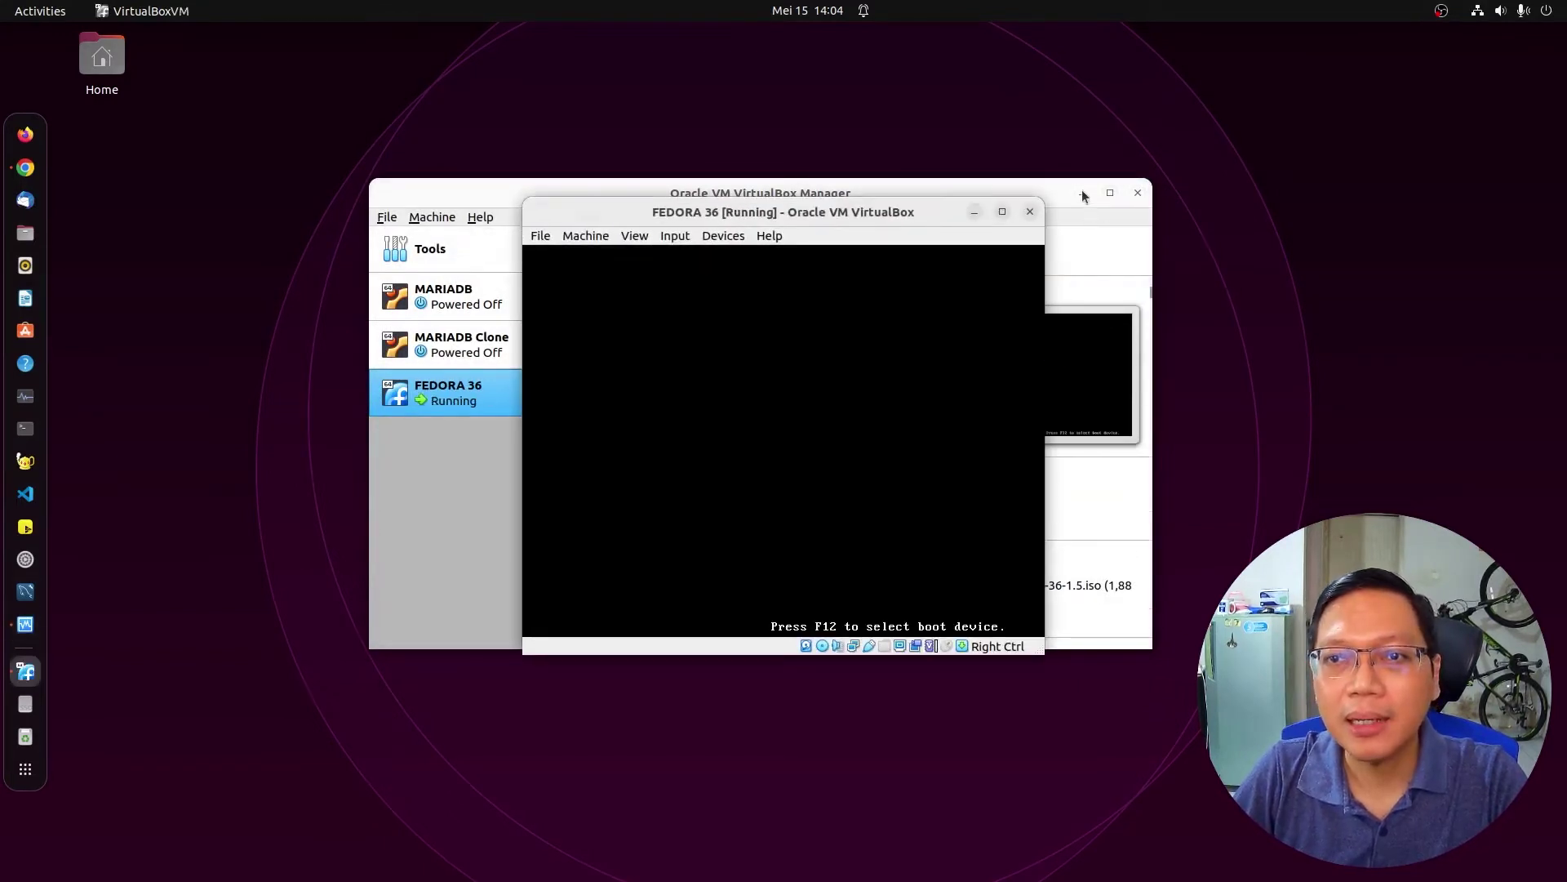
click(1082, 193)
drag(880, 216, 737, 160)
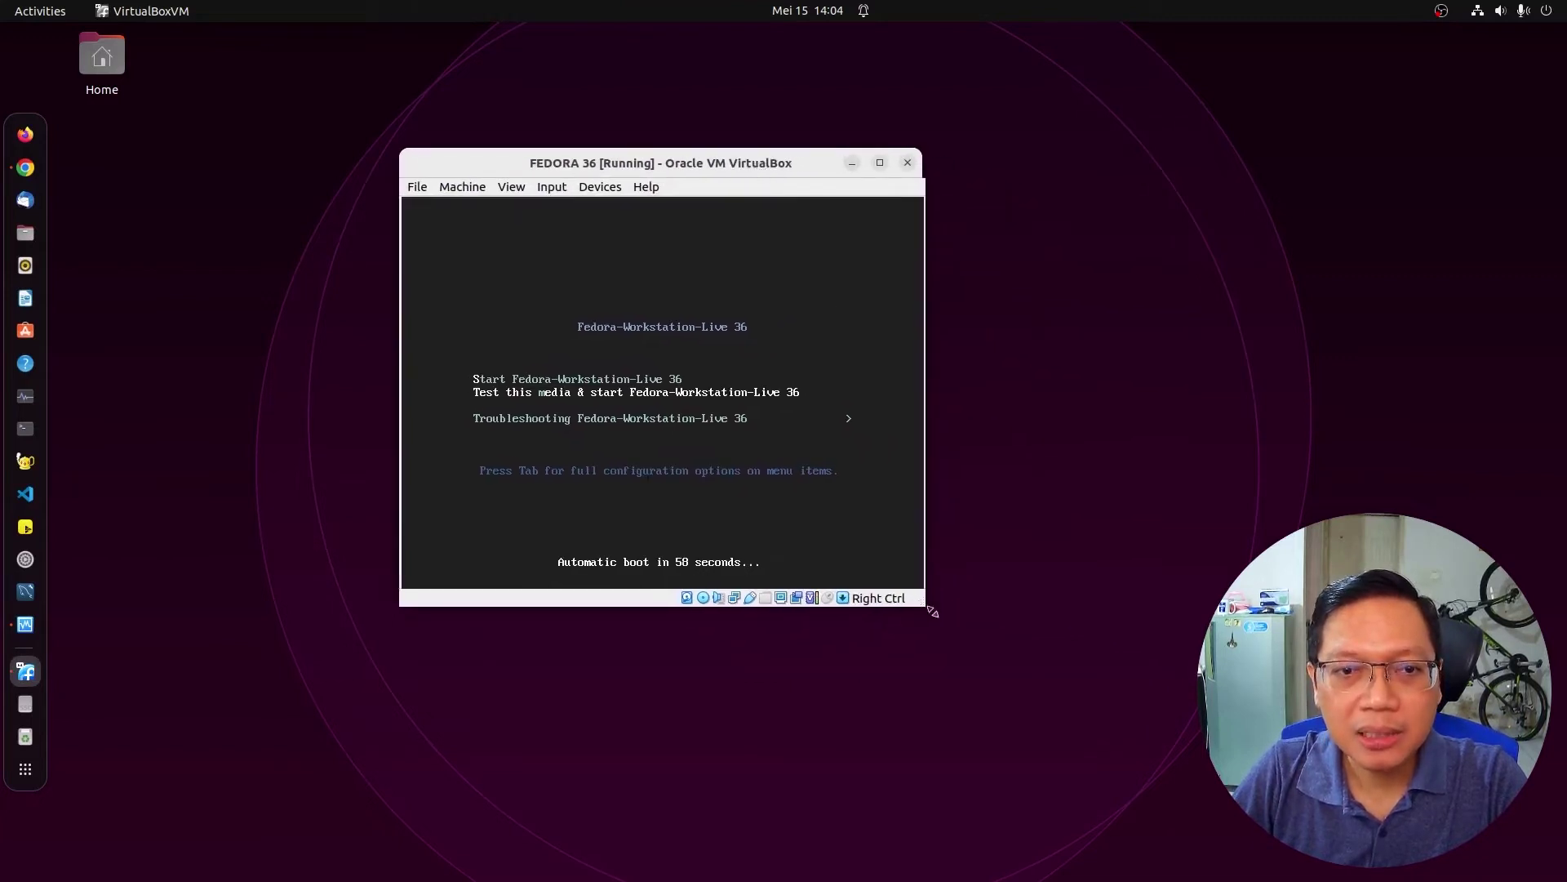
drag(931, 611, 1304, 787)
drag(1006, 165, 862, 112)
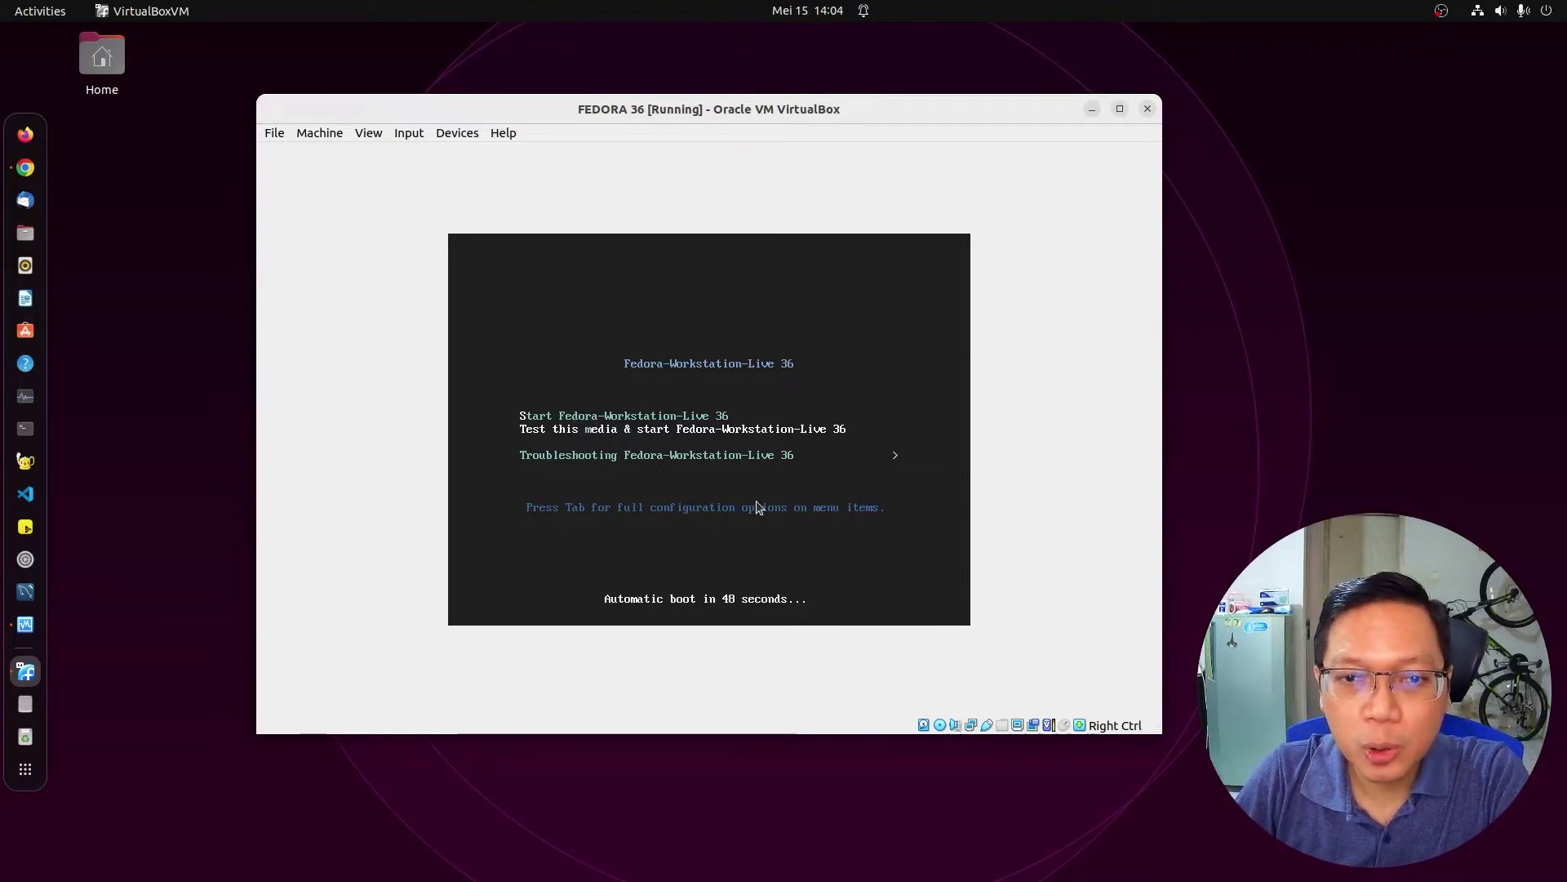
Boot the live system with the Start Fedora-Workstation-Live 36 option, skipping the media test.
key(Up)
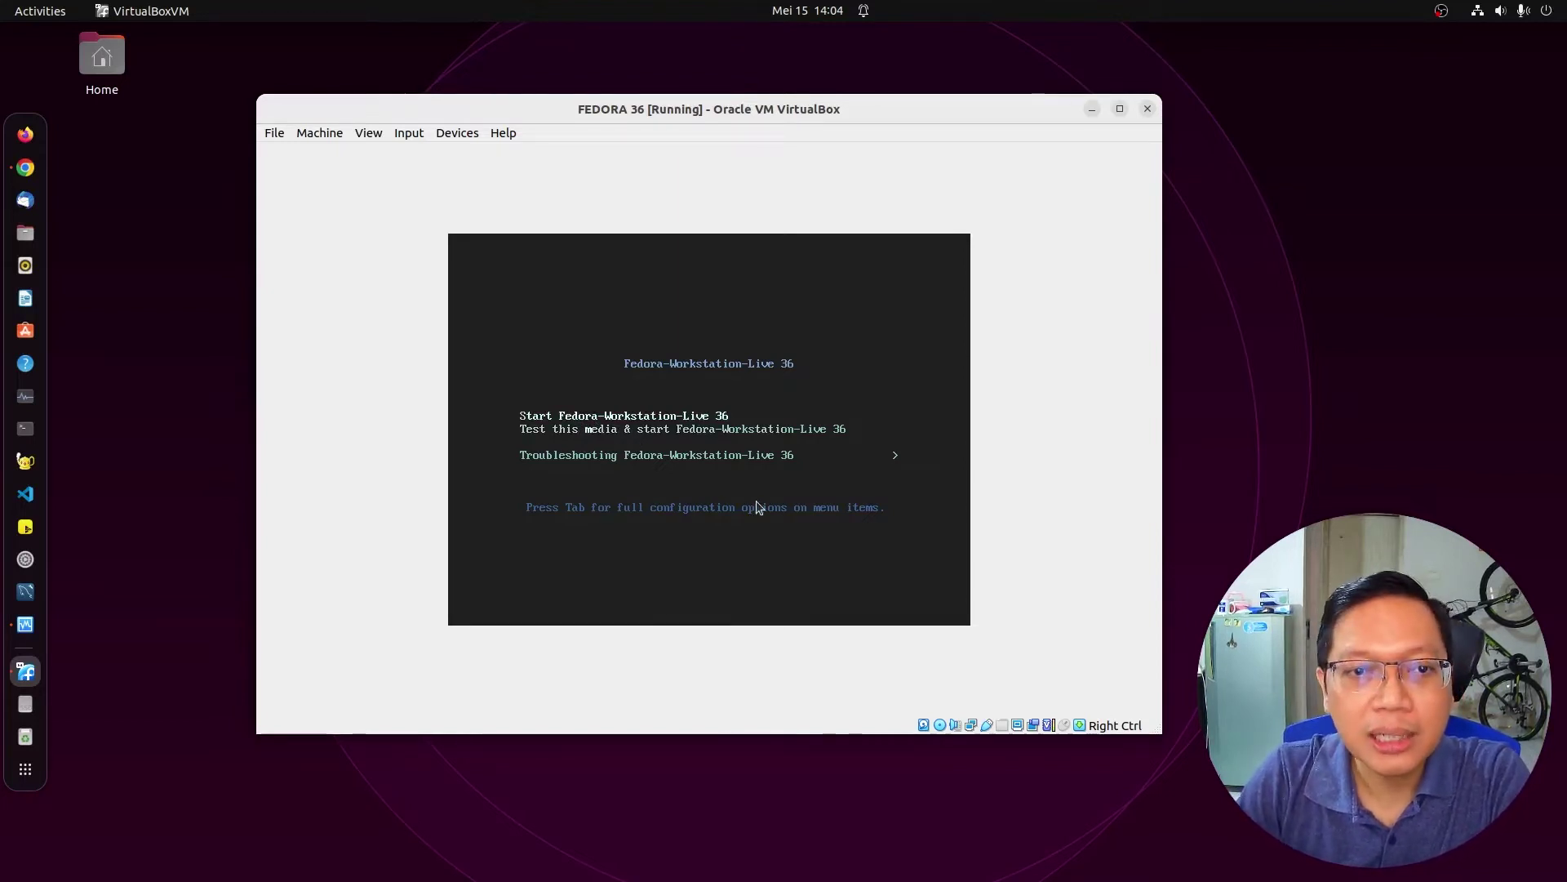
key(Down)
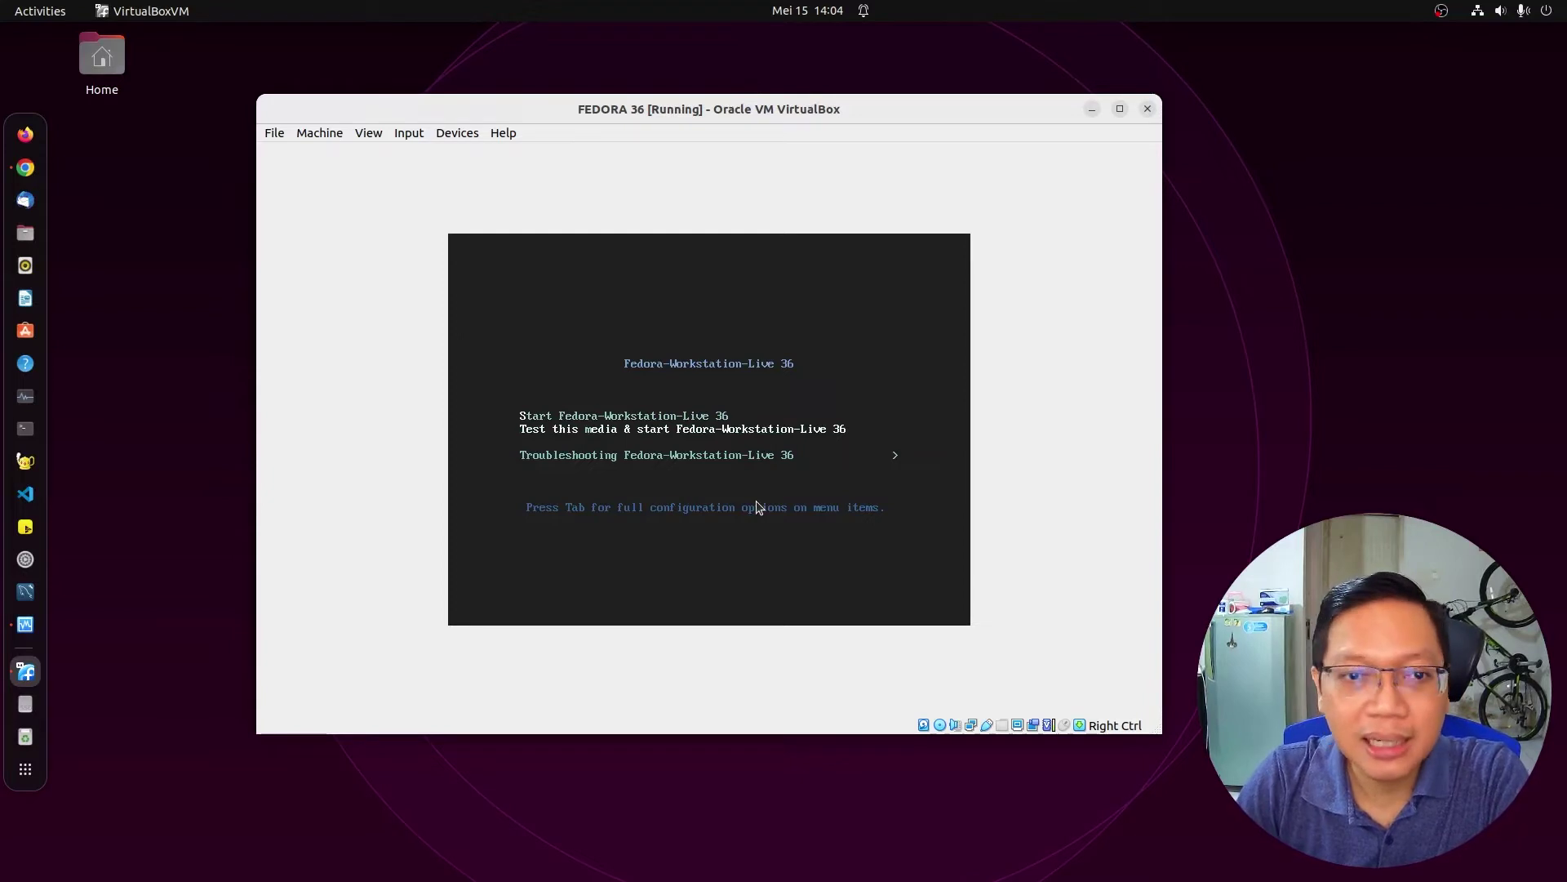
key(Up)
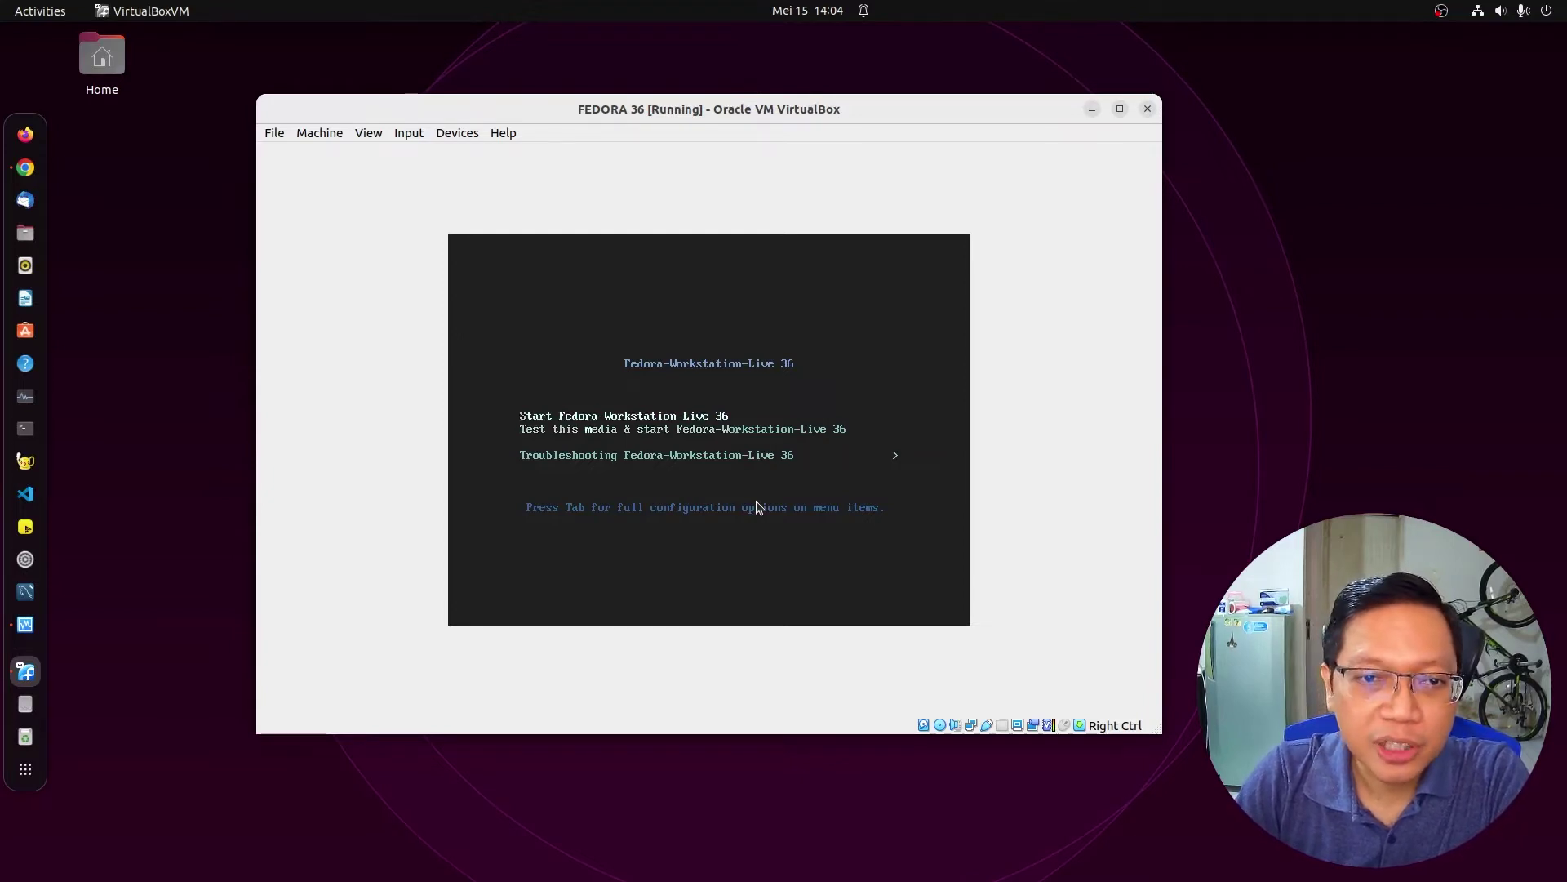
key(Return)
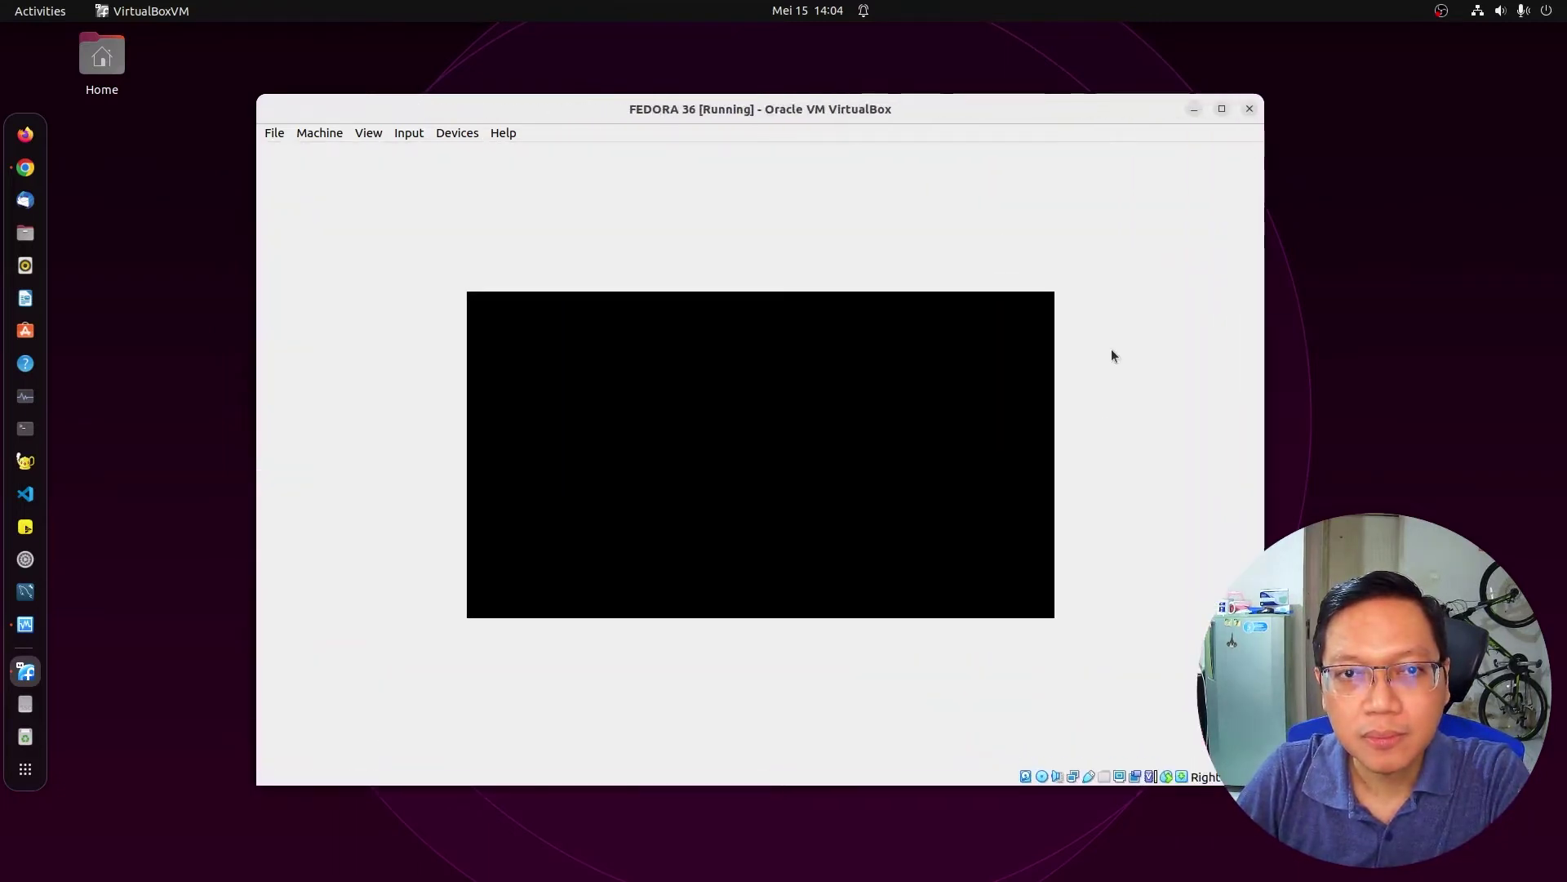
click(369, 134)
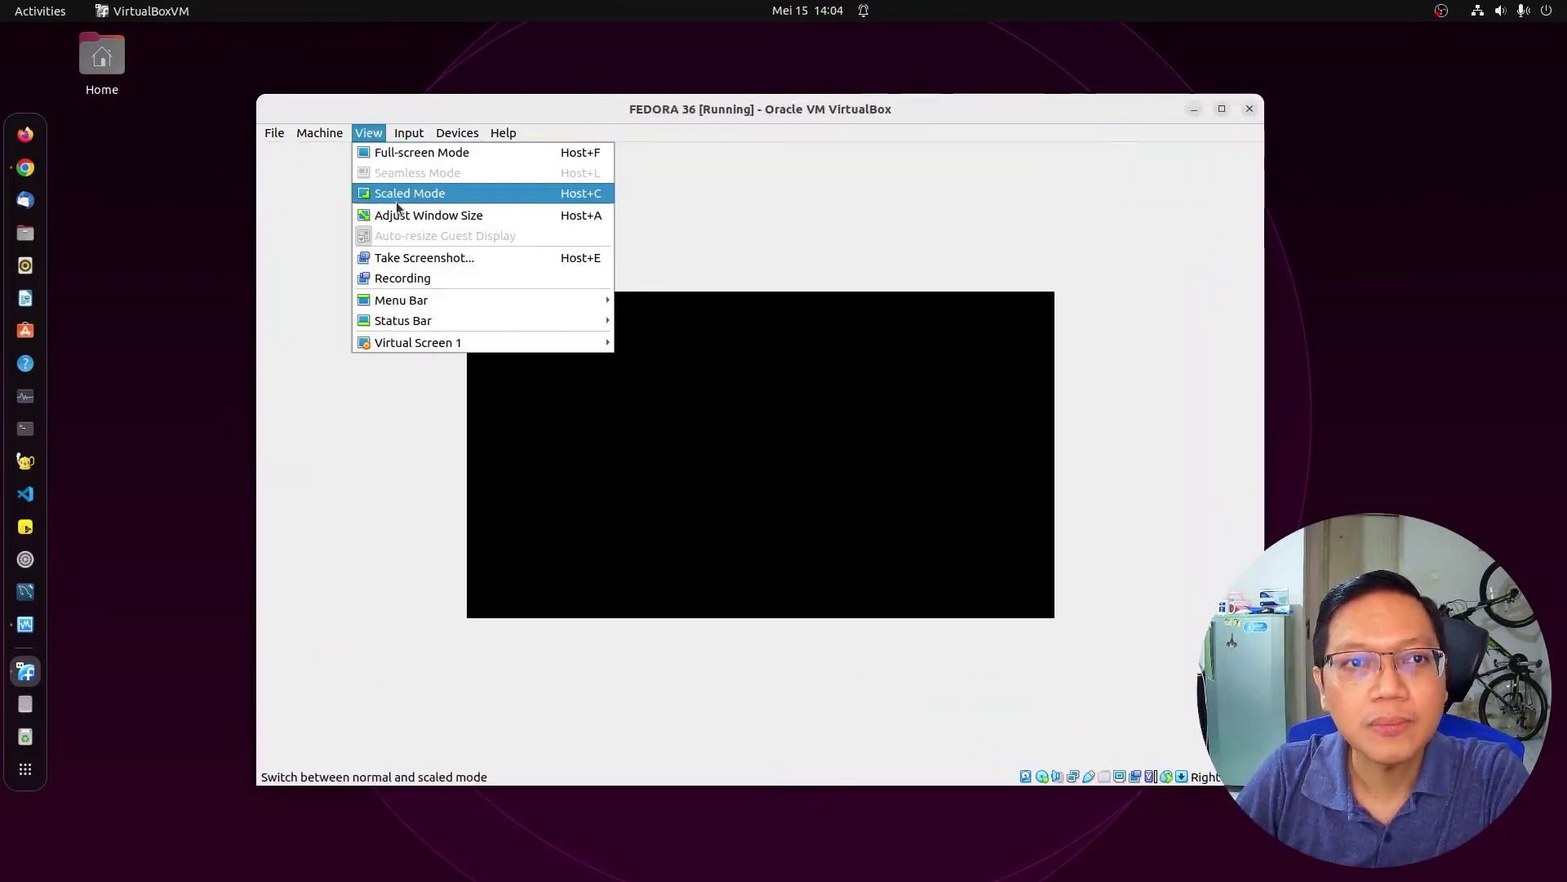
click(571, 111)
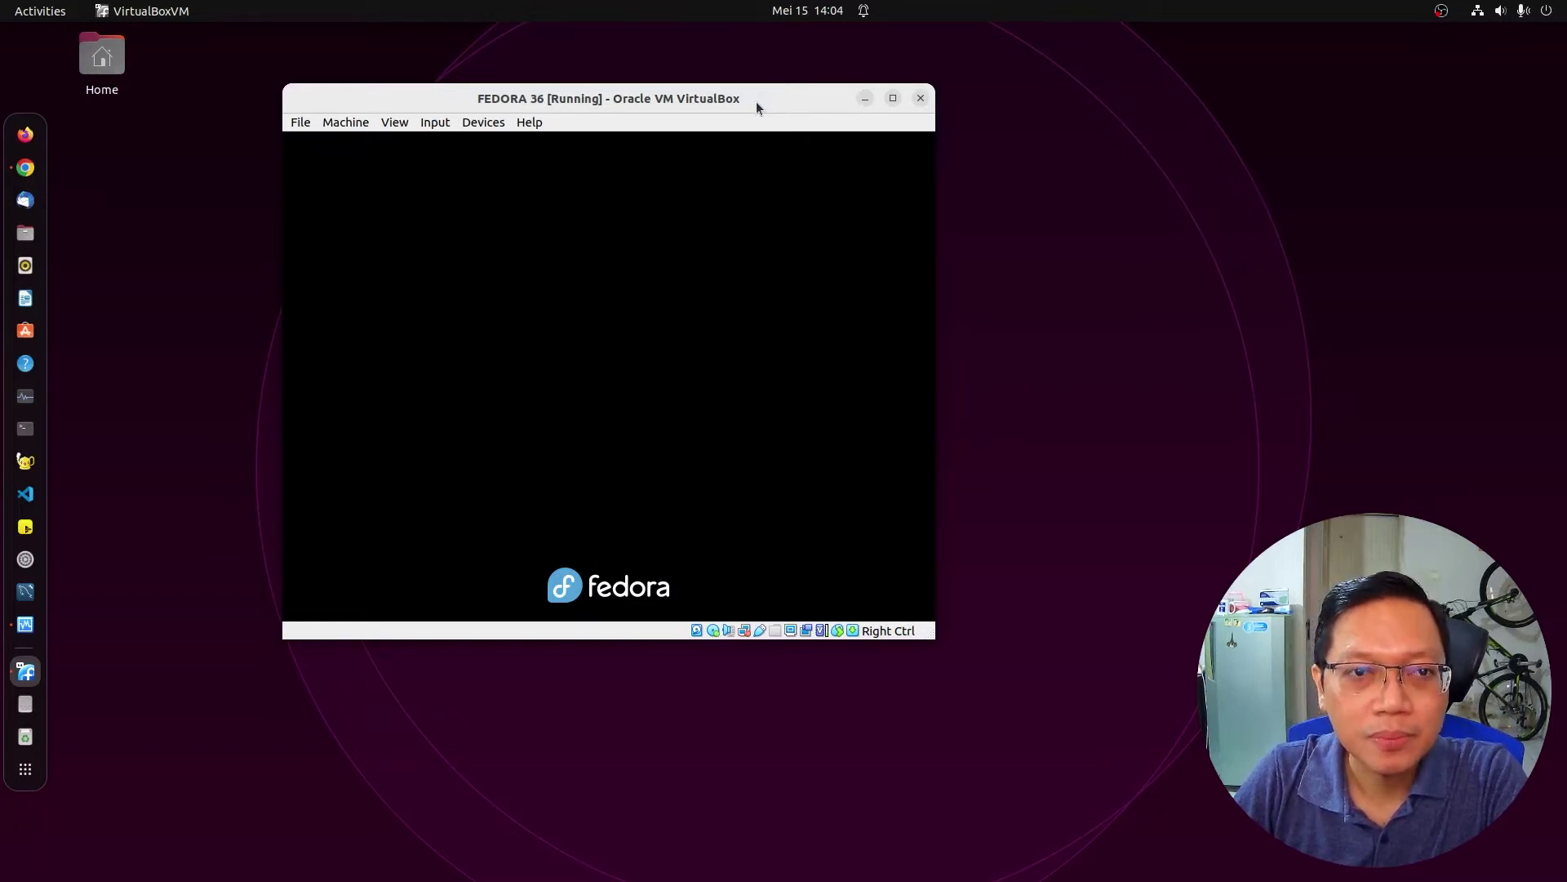
click(395, 122)
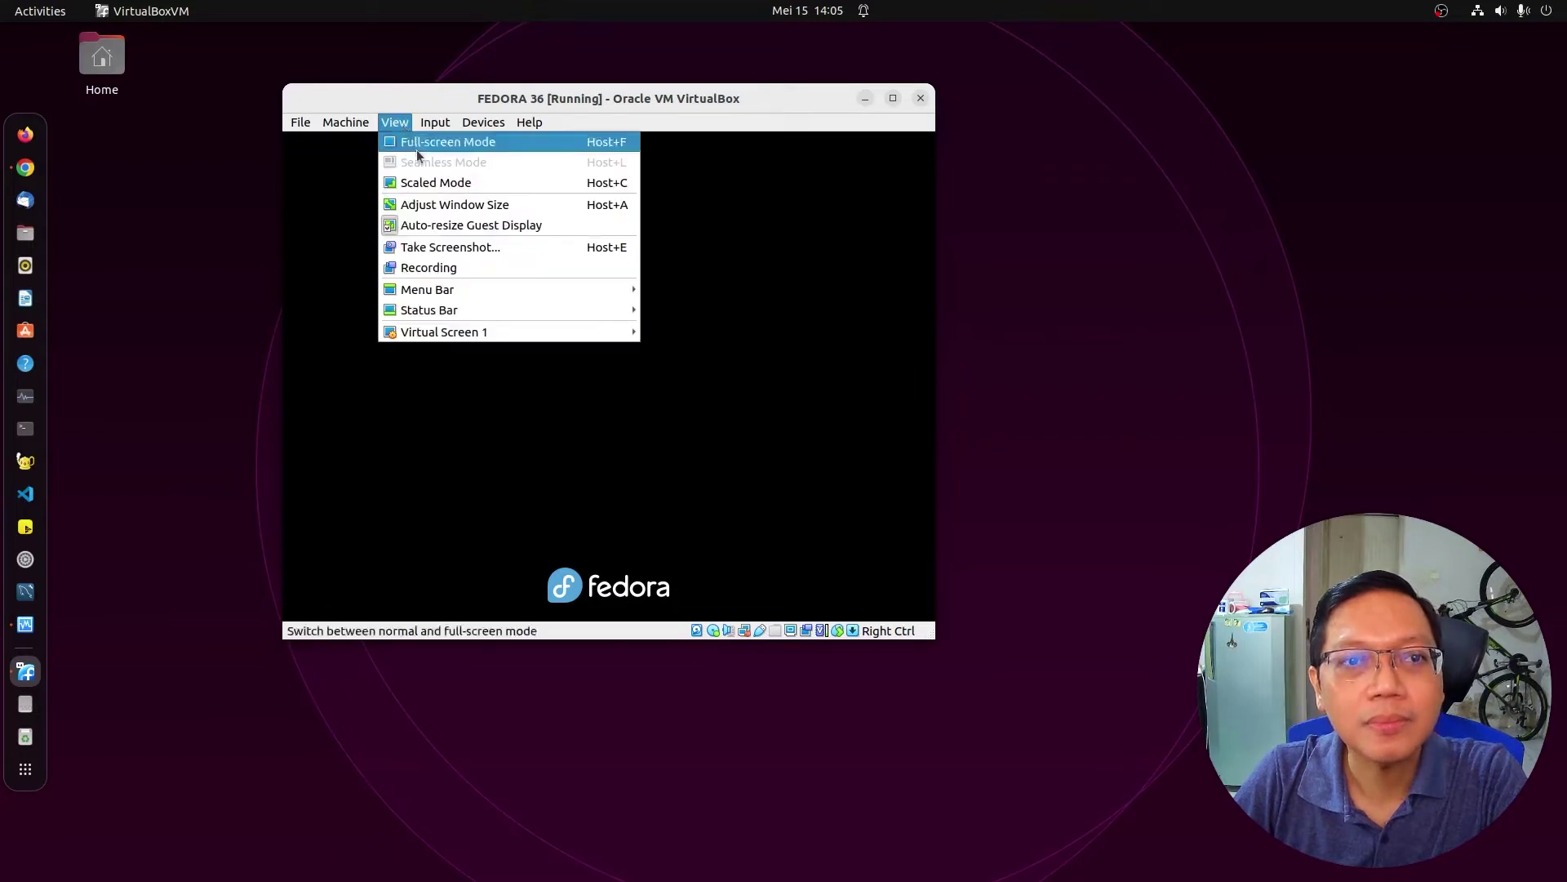
click(452, 99)
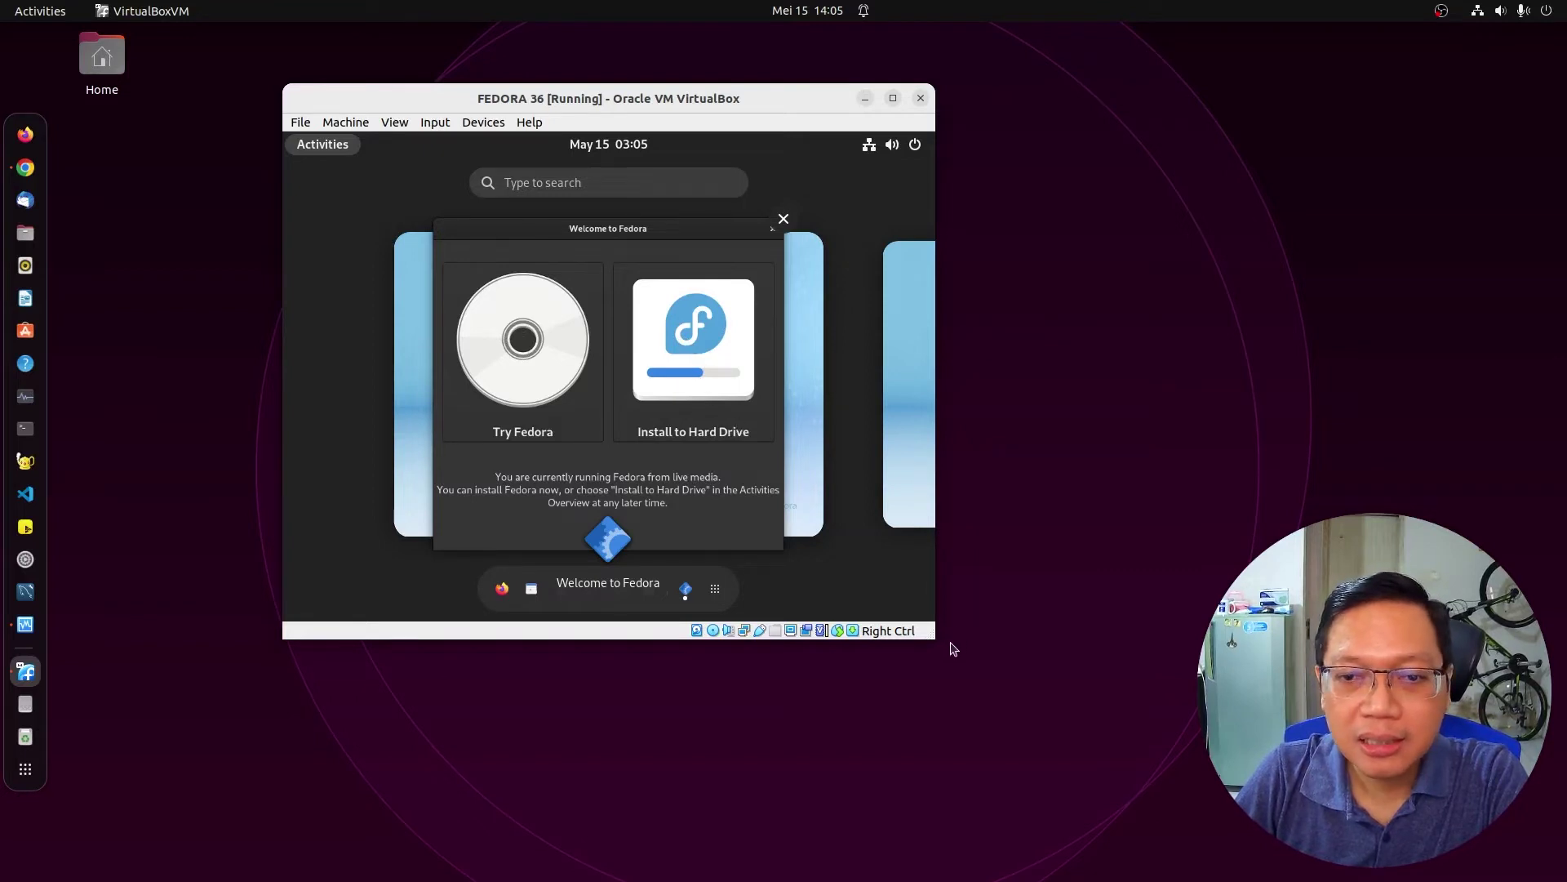
Enlarge and reposition the FEDORA 36 machine window, and launch Install to Hard Drive from the Fedora welcome dialog.
drag(933, 642, 1302, 796)
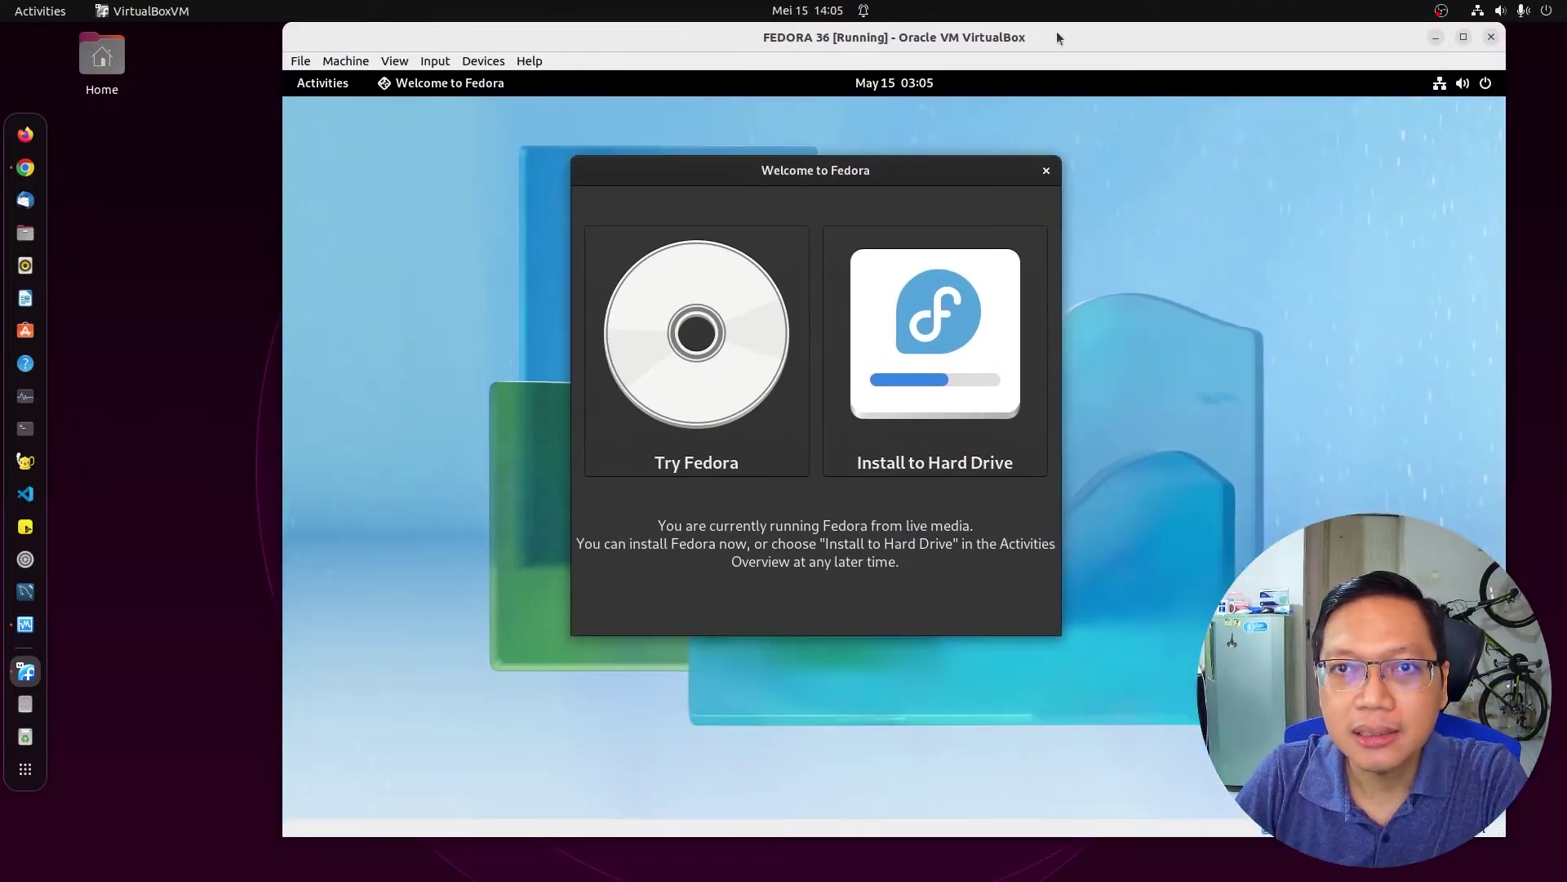
drag(1056, 31, 978, 31)
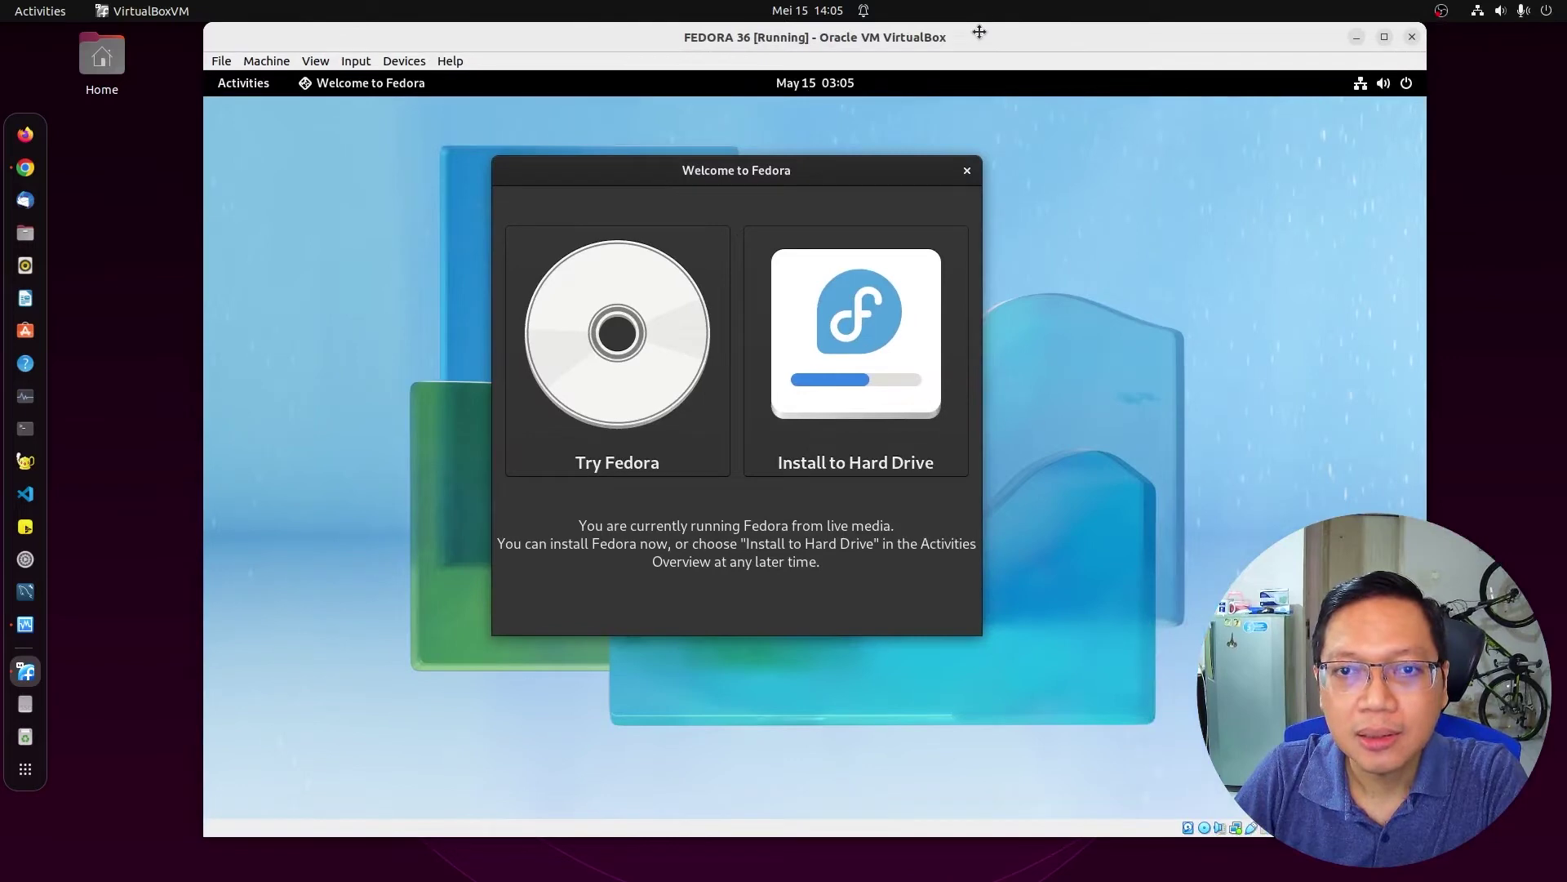
click(855, 332)
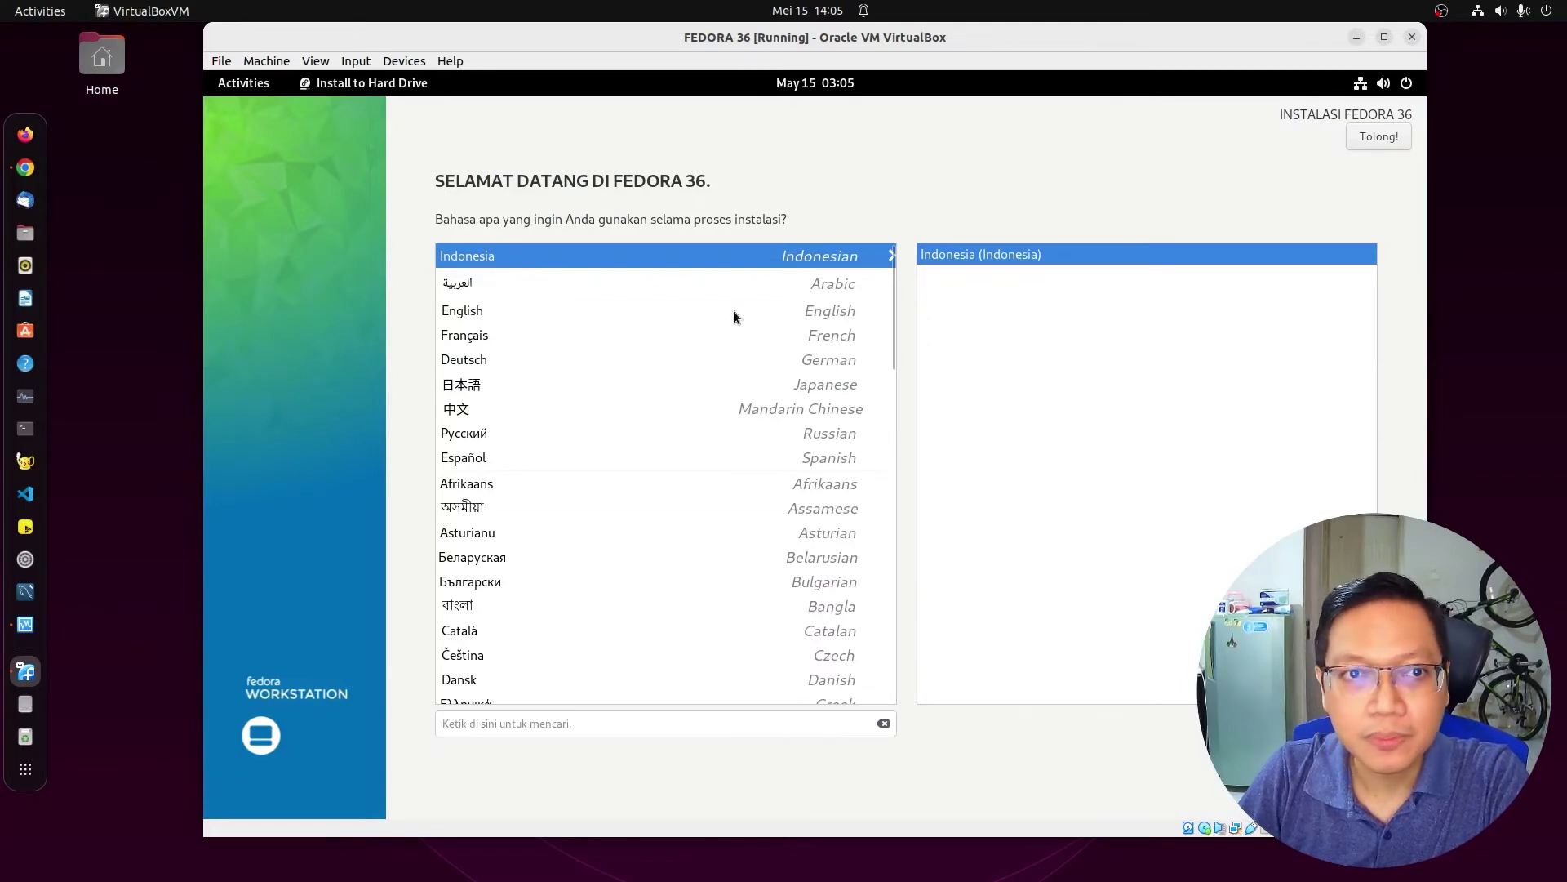
Accept Indonesian as the installation language and confirm the 64 GiB ATA VBOX HARDDISK with automatic partitioning as installation destination.
key(Return)
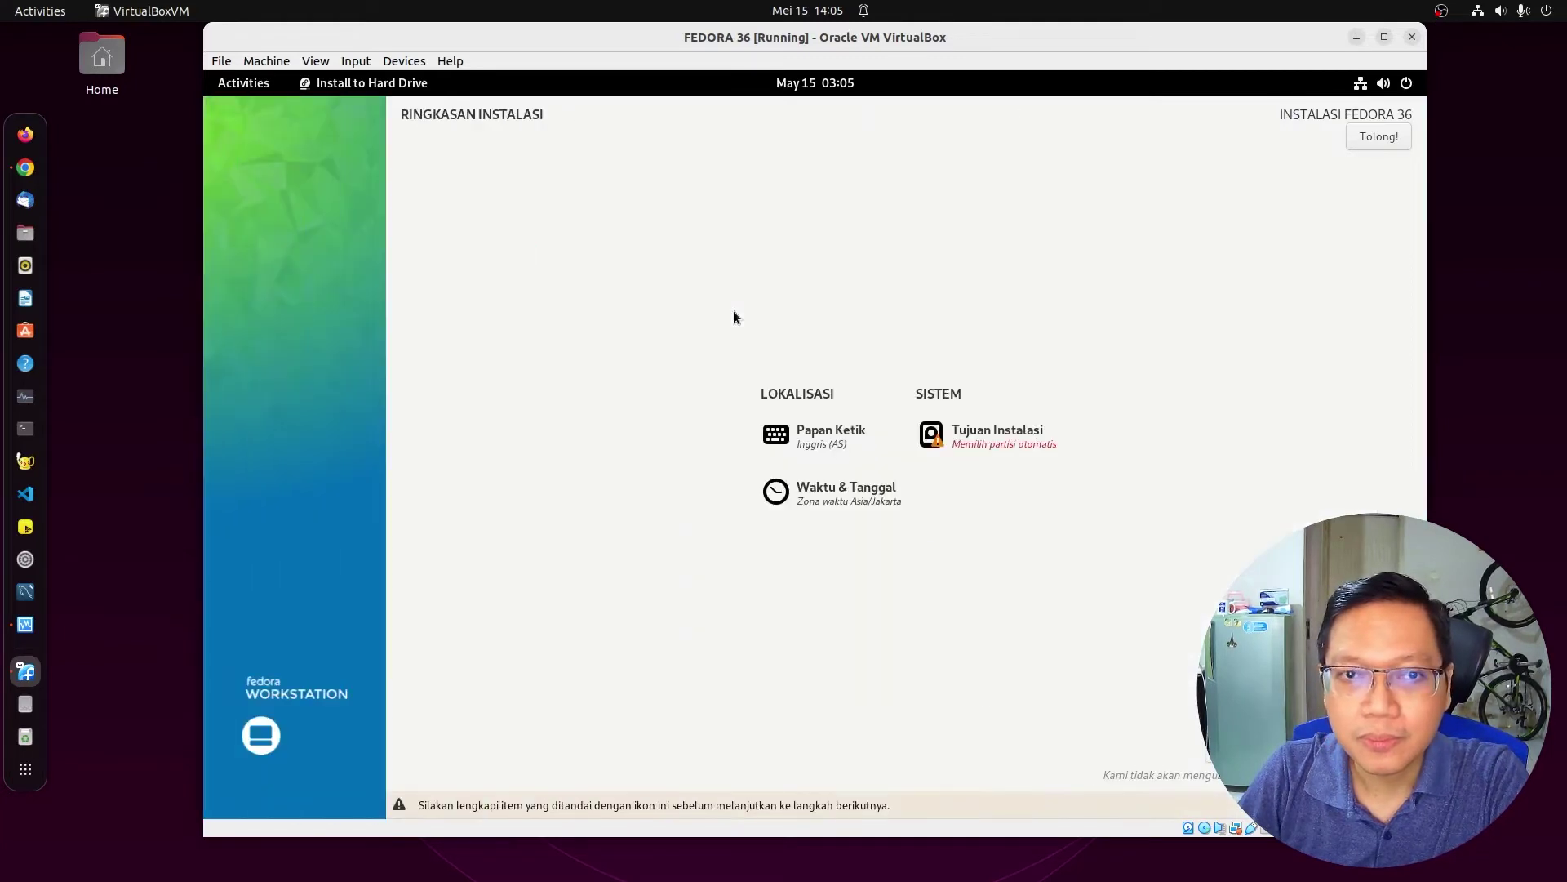
click(1009, 445)
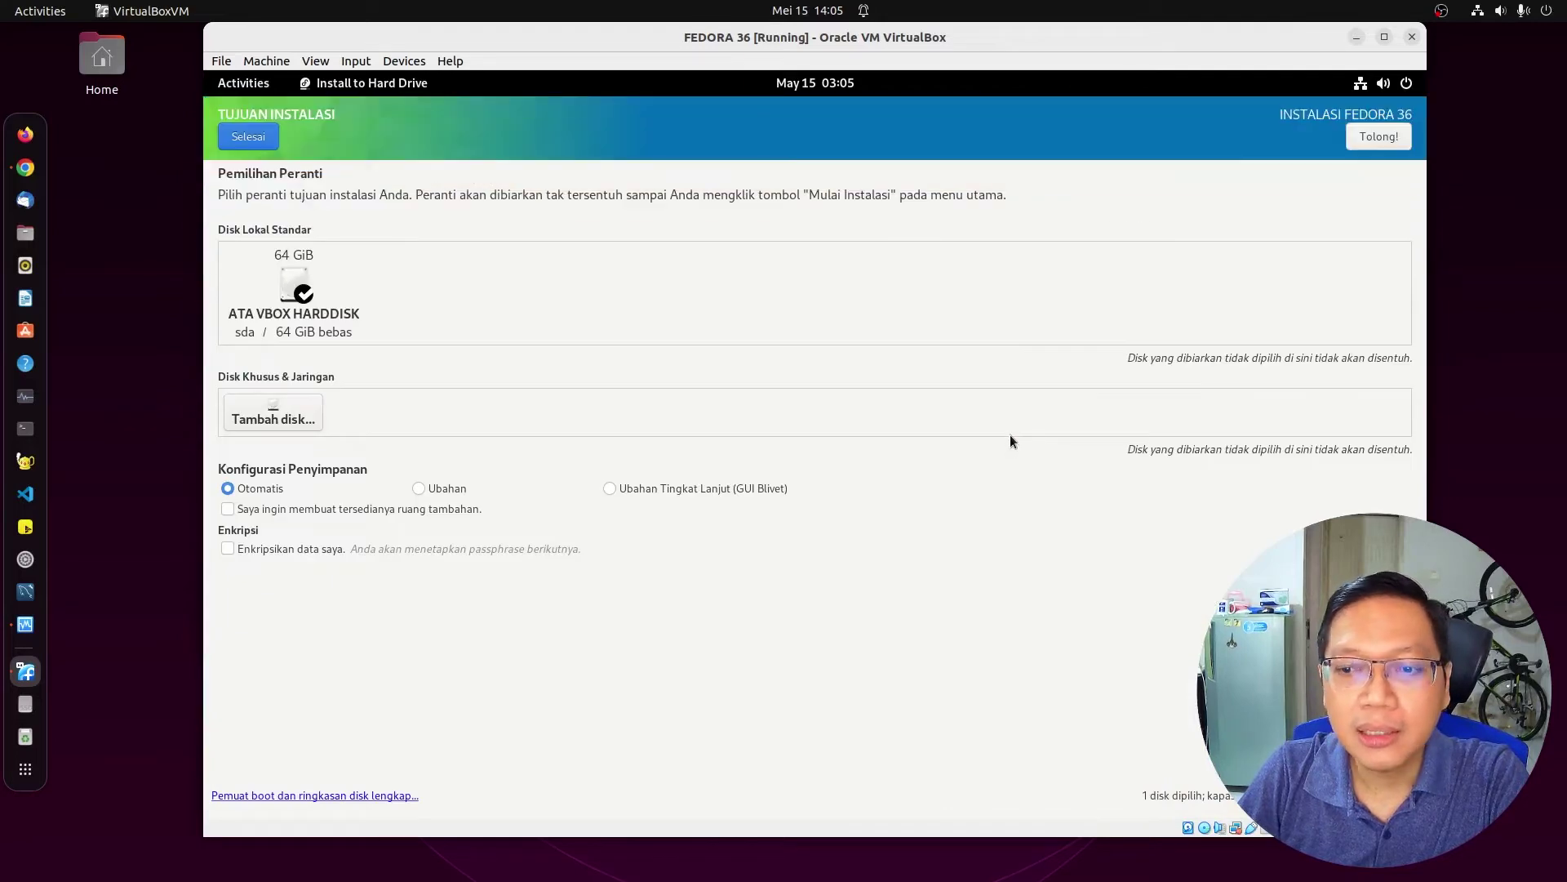
click(299, 286)
click(298, 286)
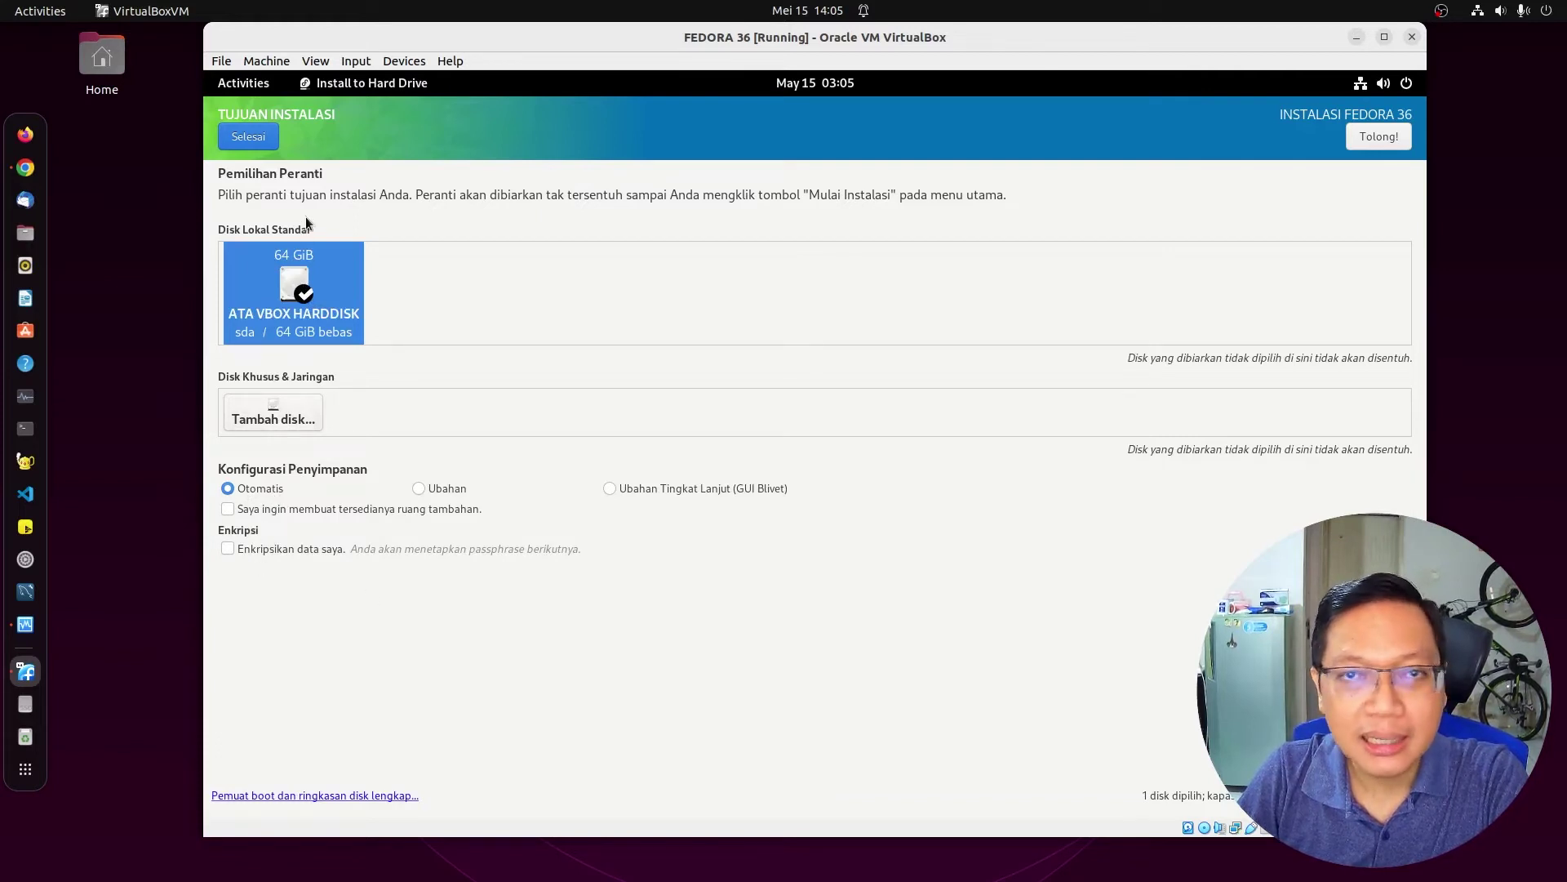
click(248, 136)
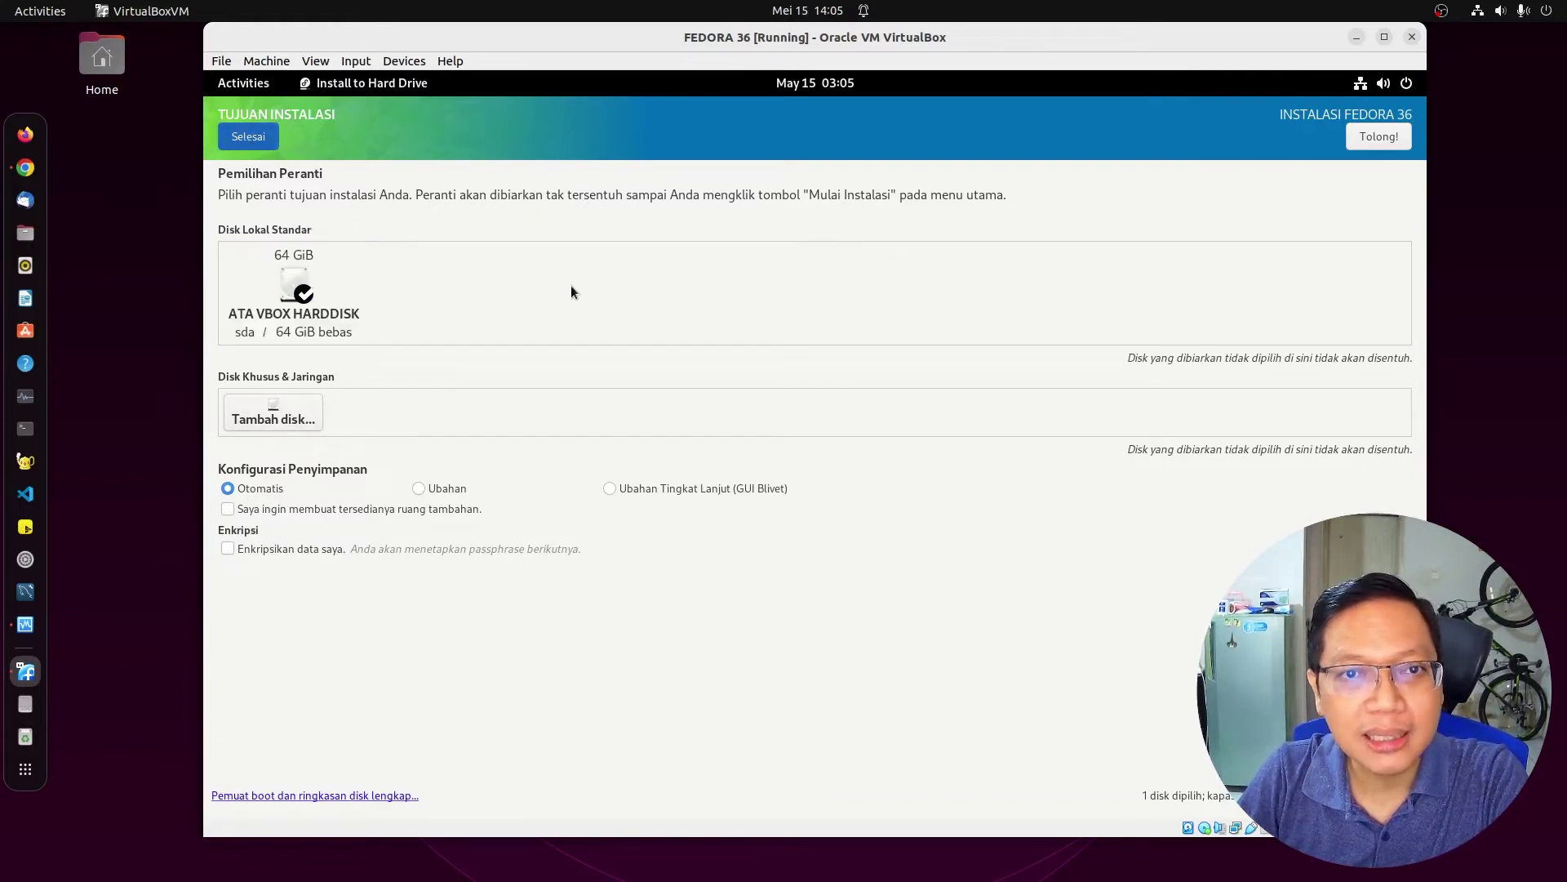
click(245, 138)
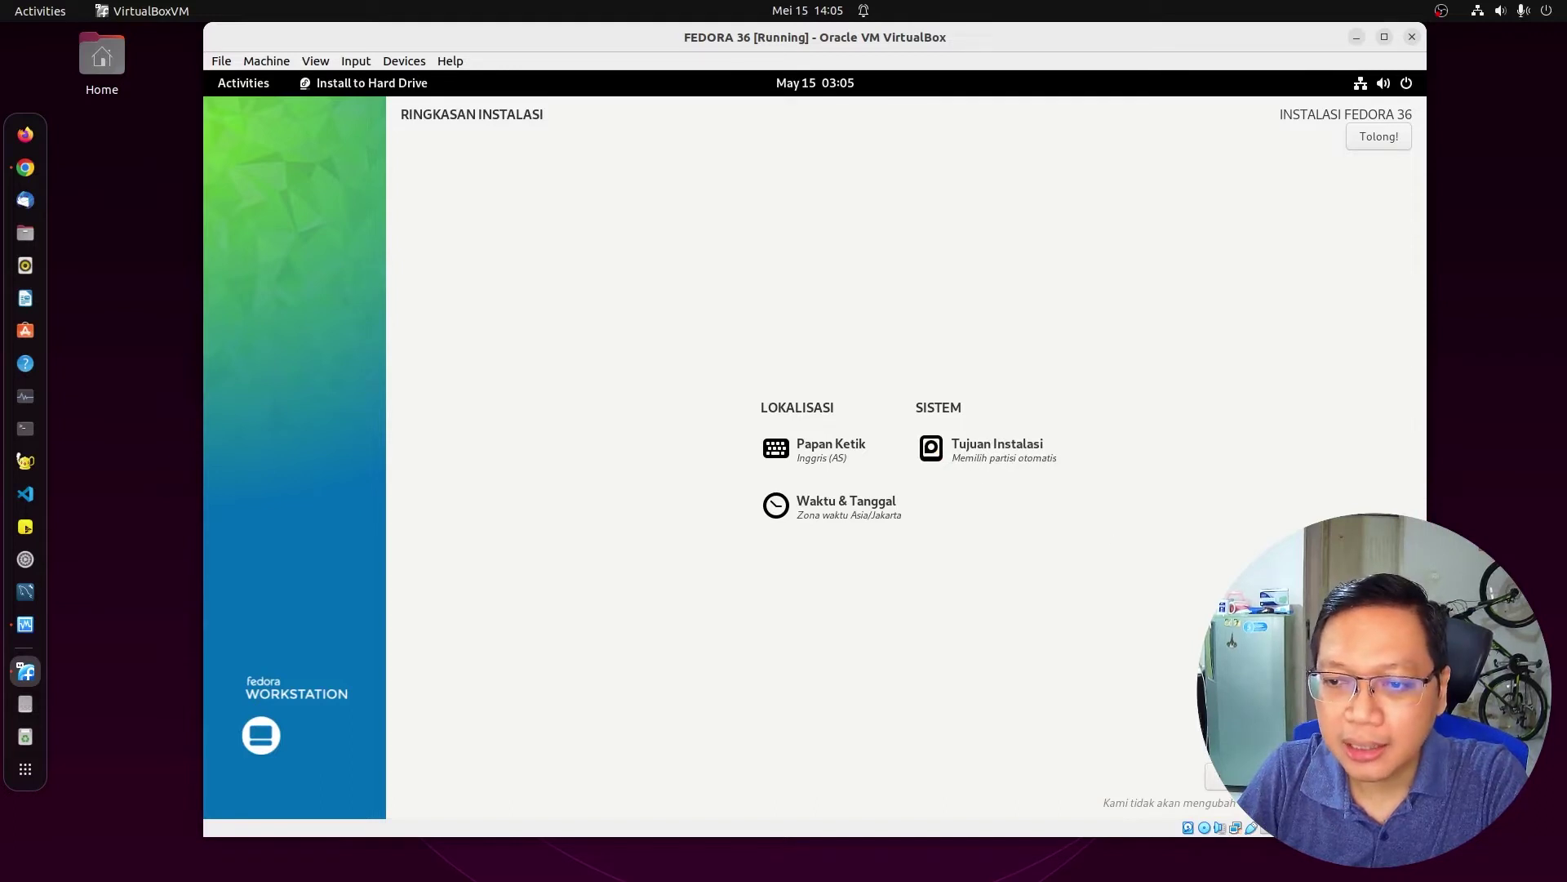
Run the Fedora 36 installation to completion and exit the installer.
click(1363, 777)
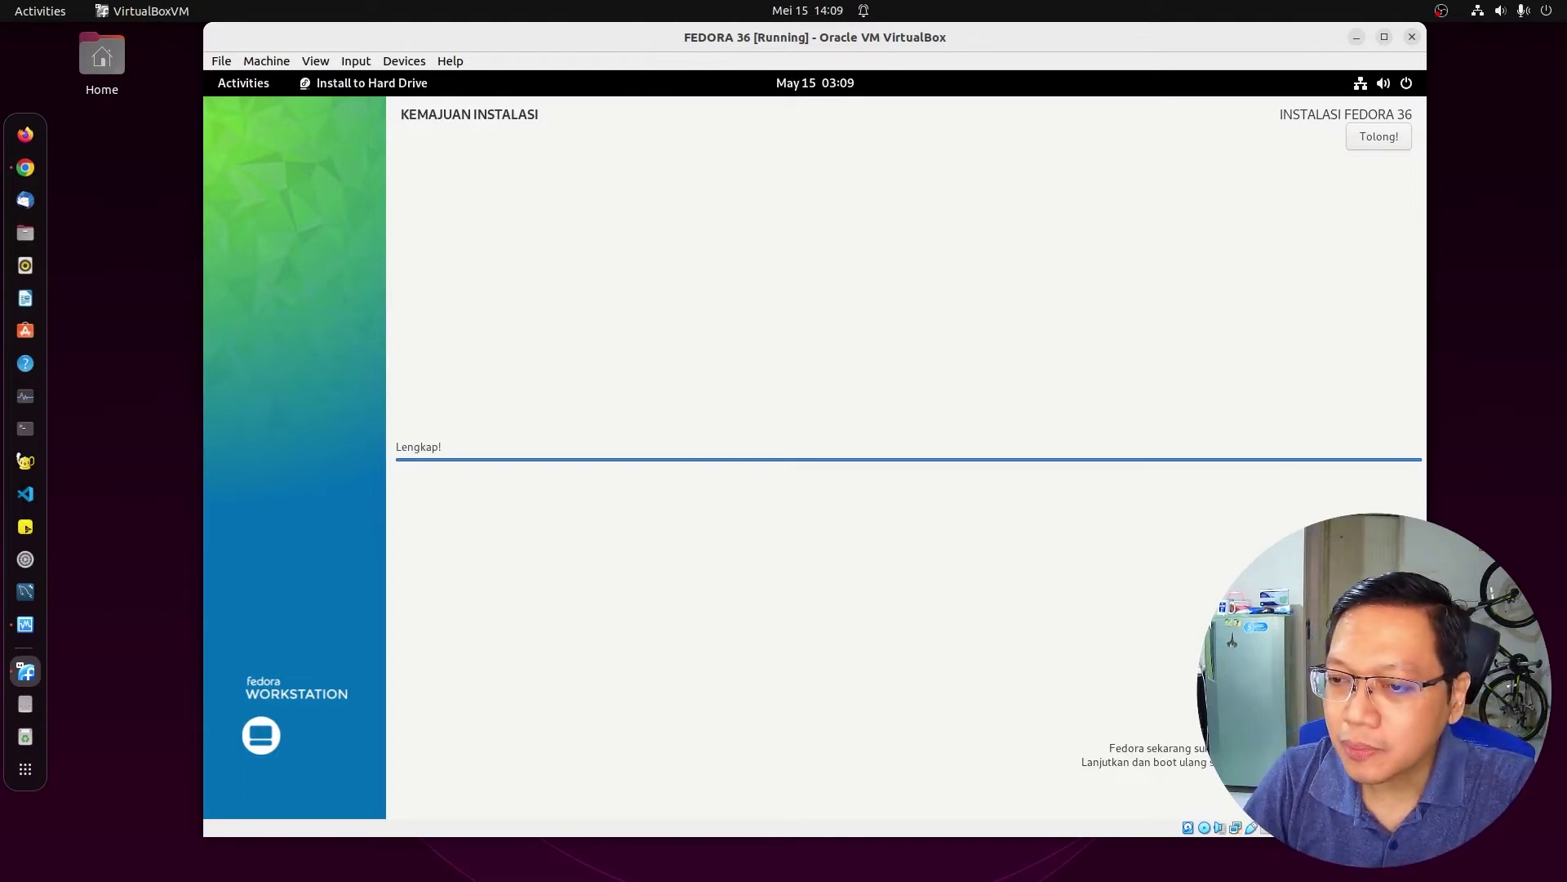
click(1360, 779)
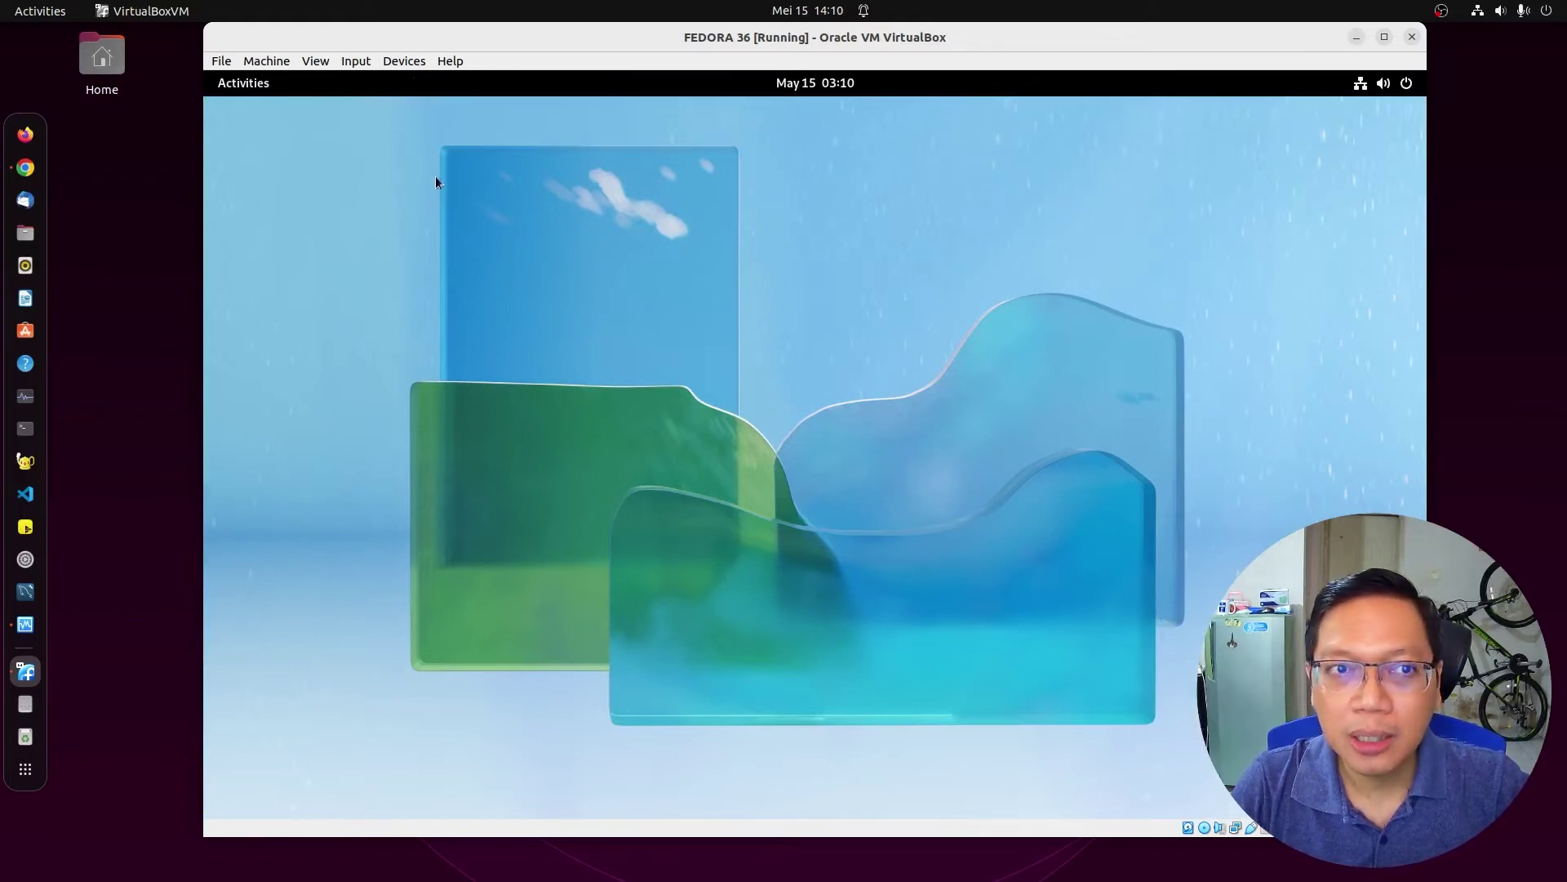
Open Software from the live system's application overview and look through the Editor's Choice applications.
click(257, 85)
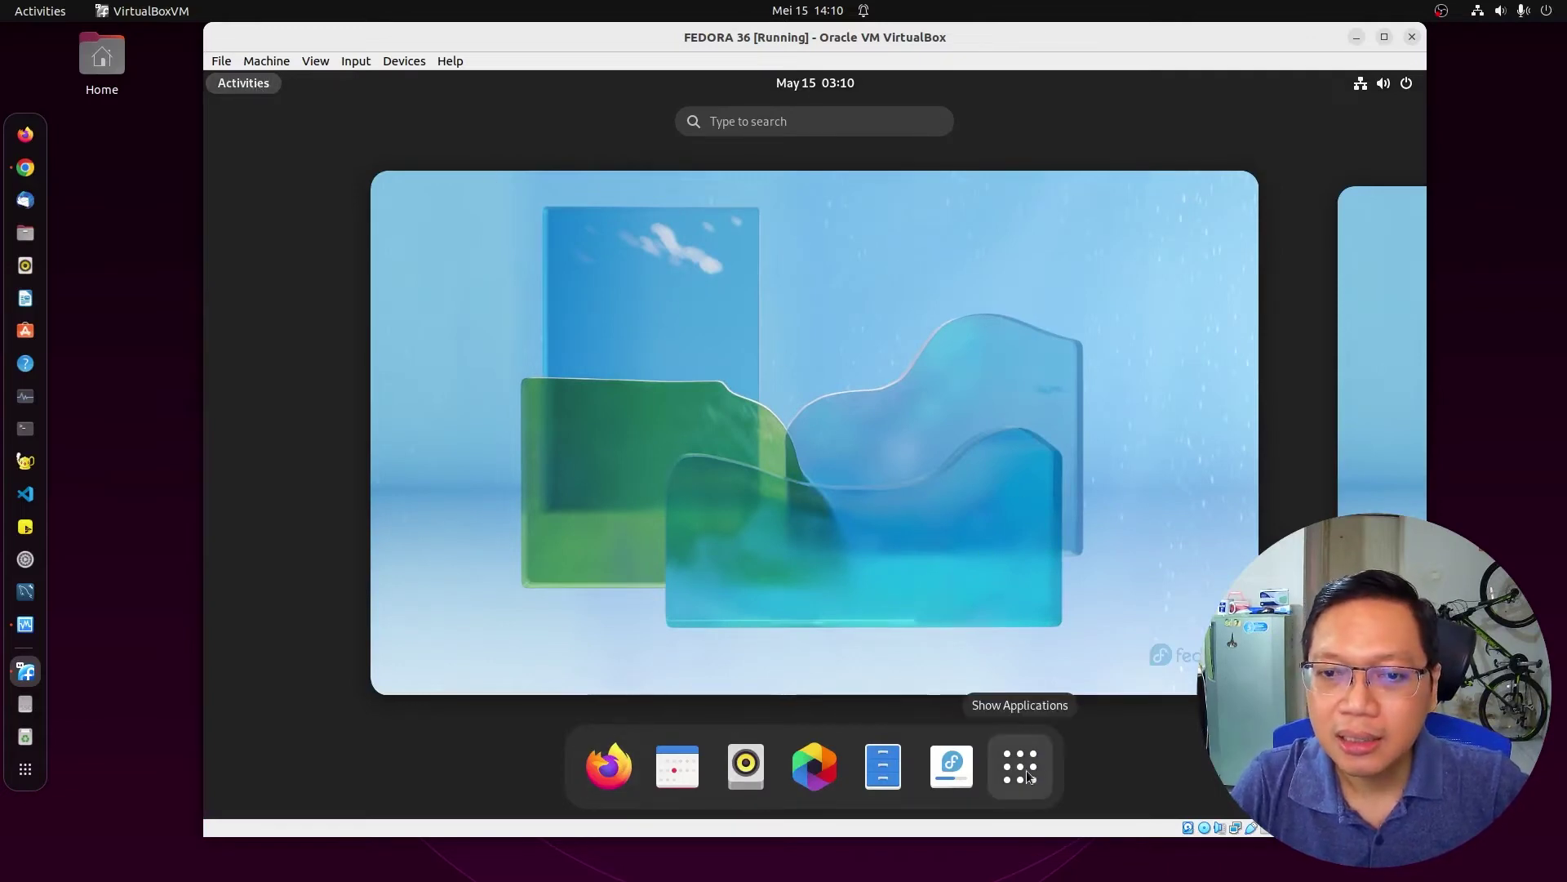
click(1025, 739)
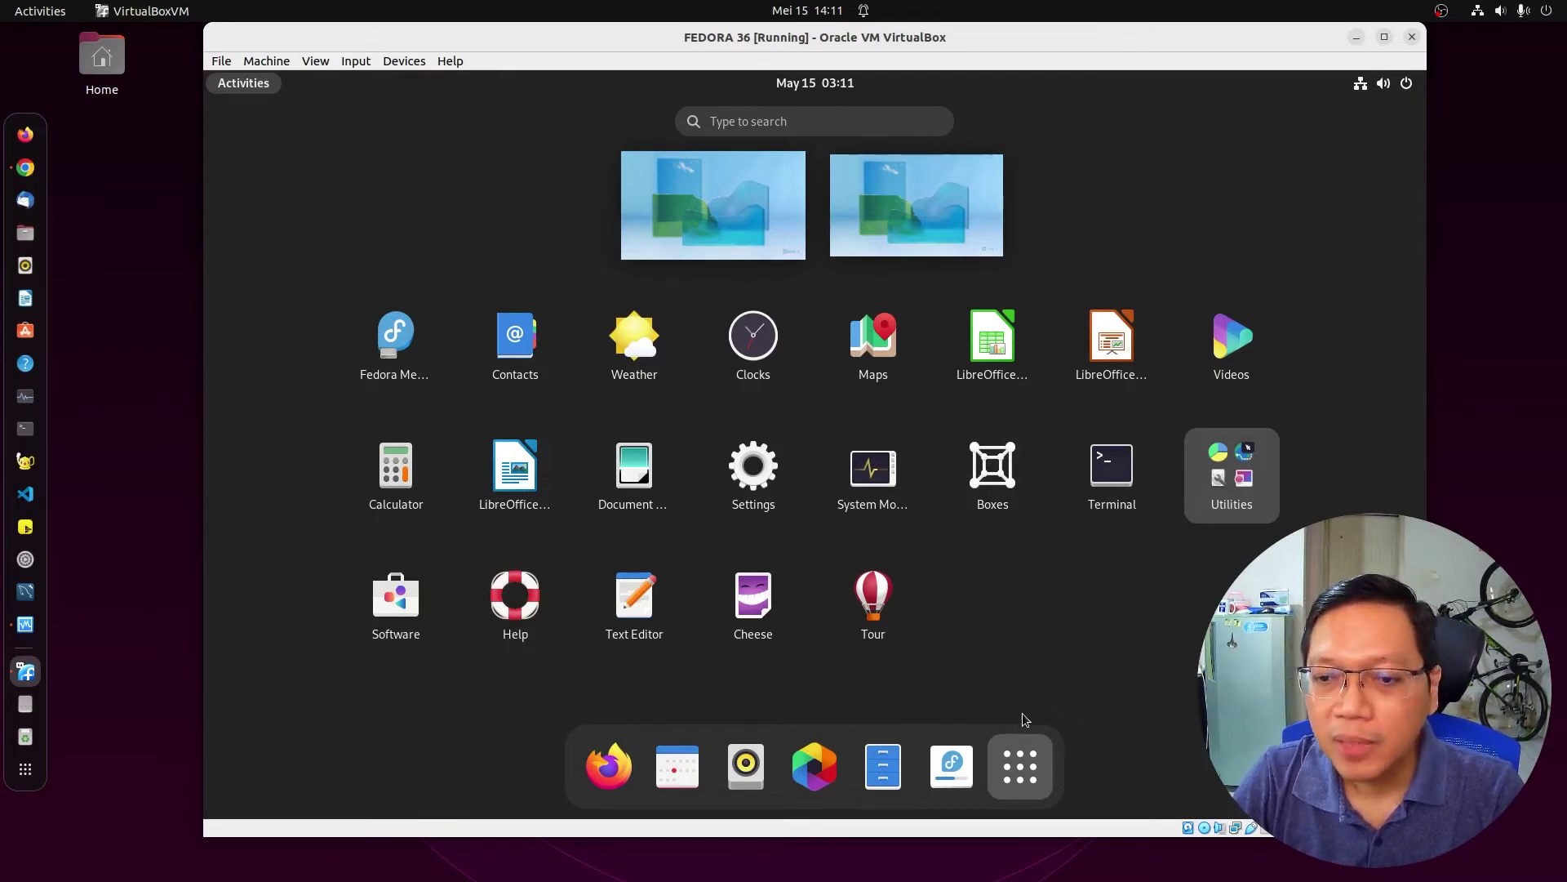
click(408, 606)
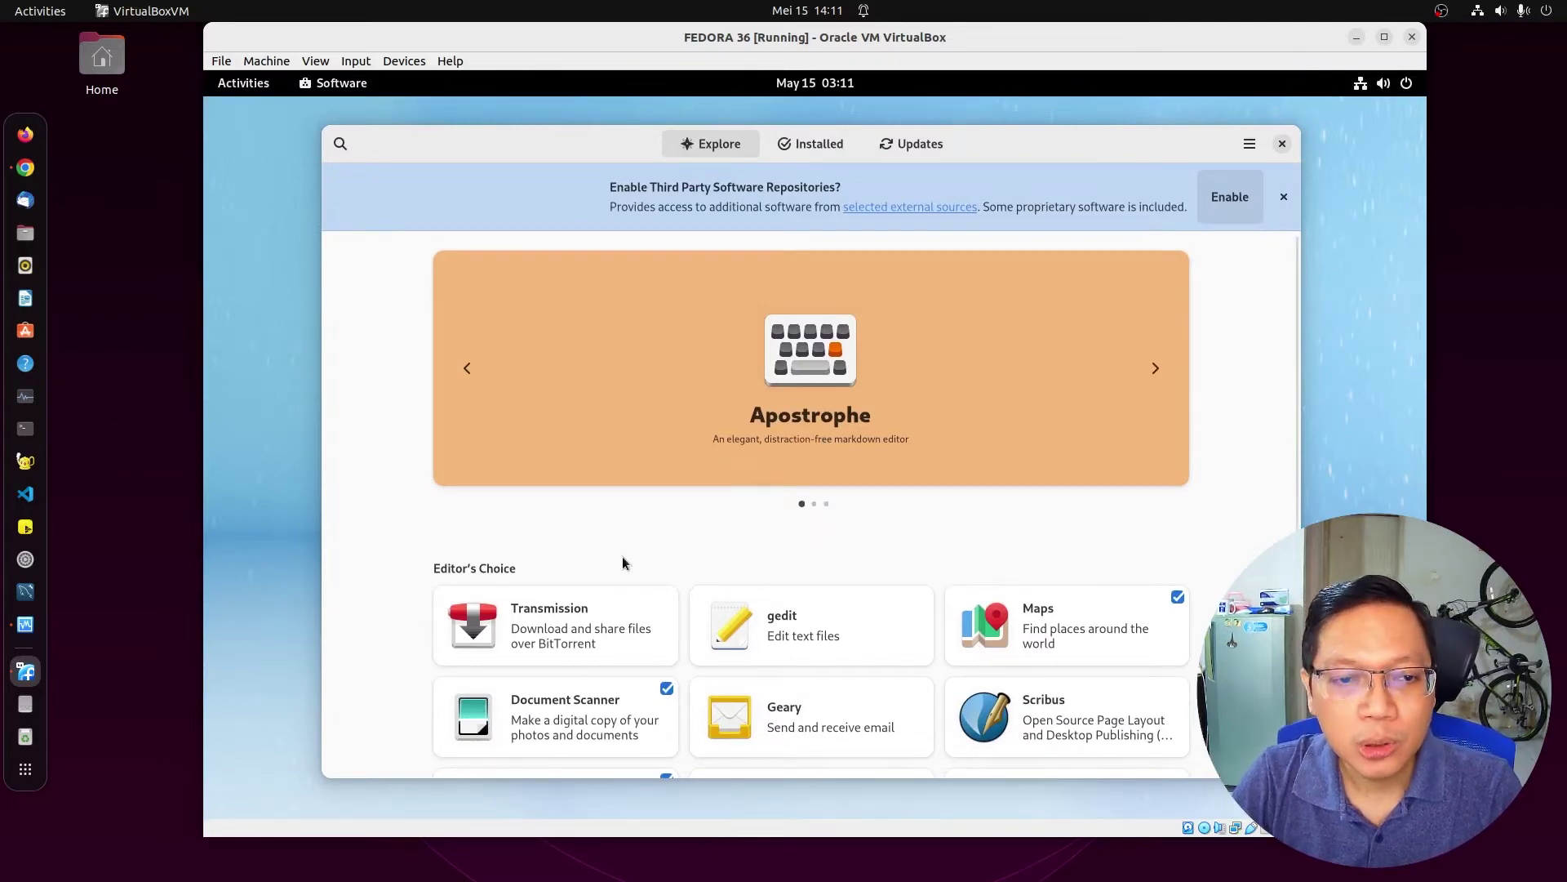
scroll(626, 562, down, 3)
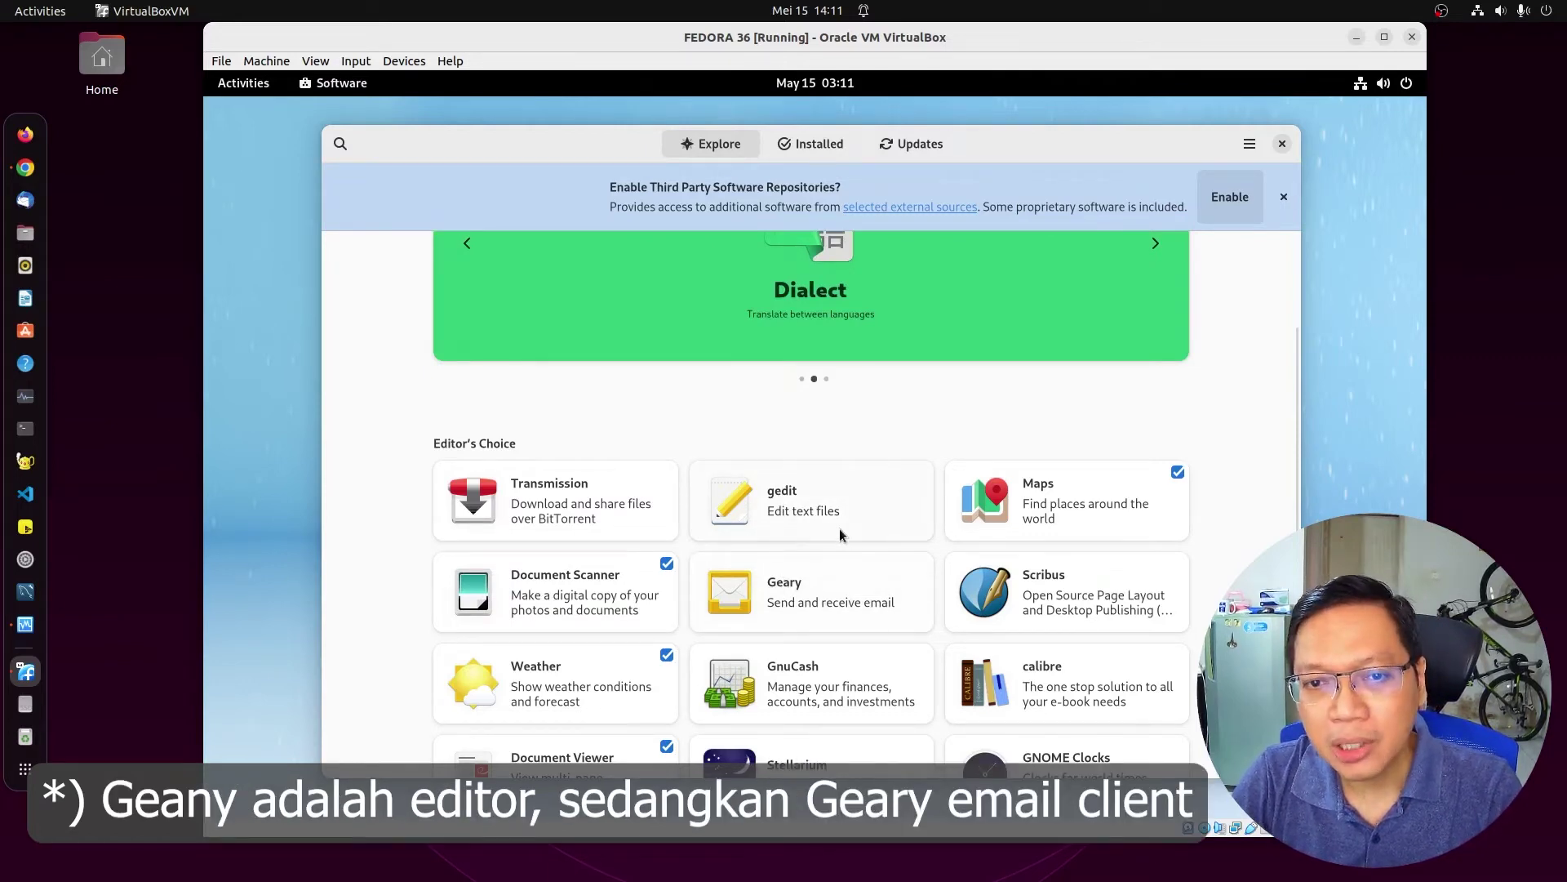
Examine the Editor's Choice applications and cycle through the featured application banner on Software's Explore page.
scroll(792, 541, down, 1)
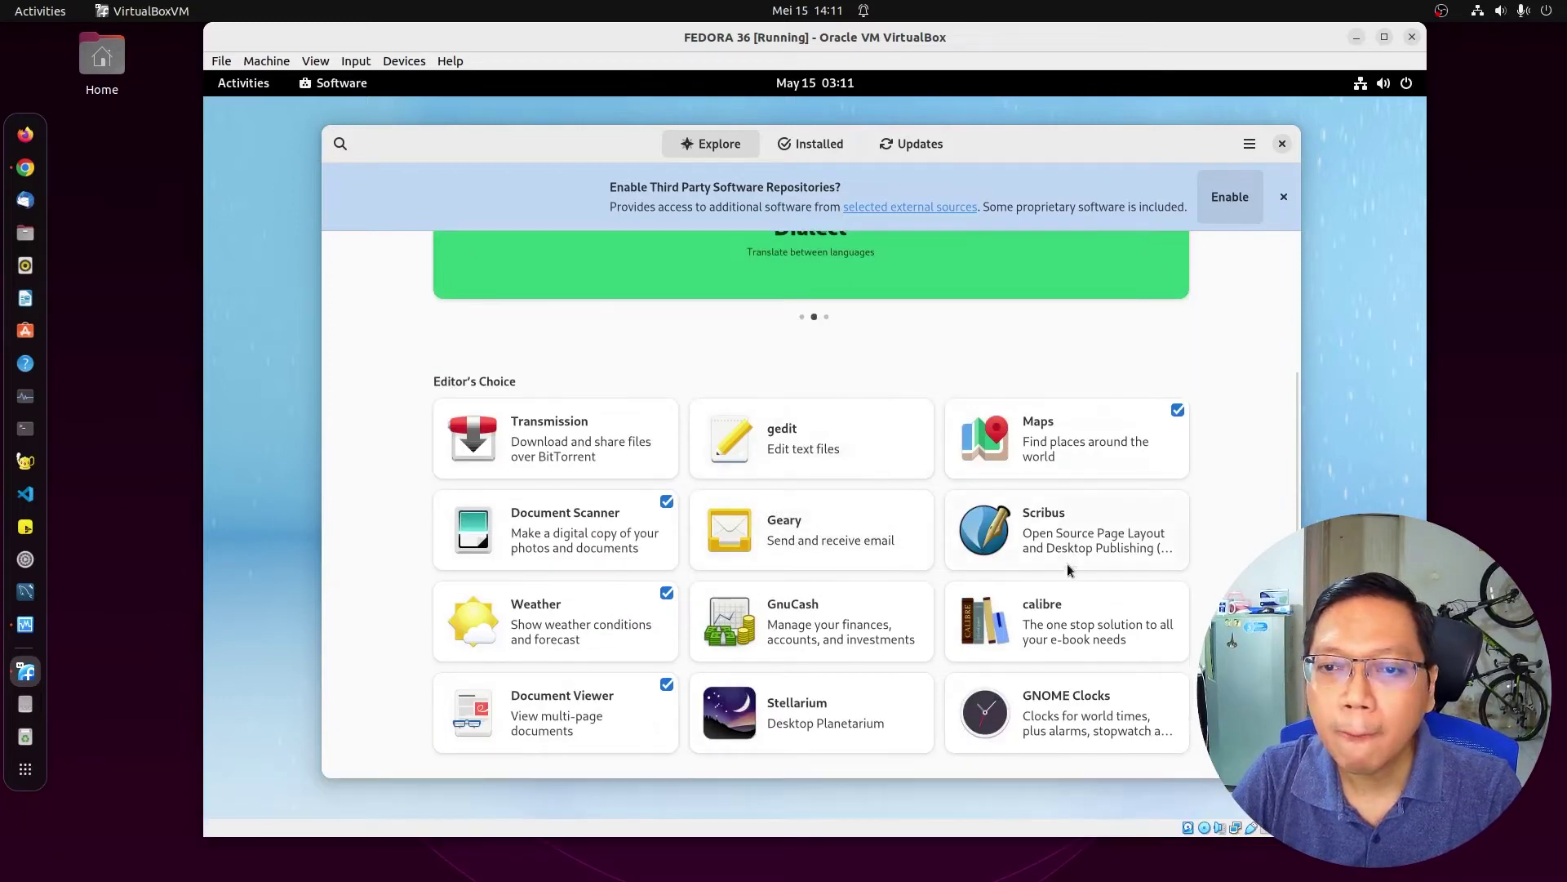
scroll(997, 560, down, 1)
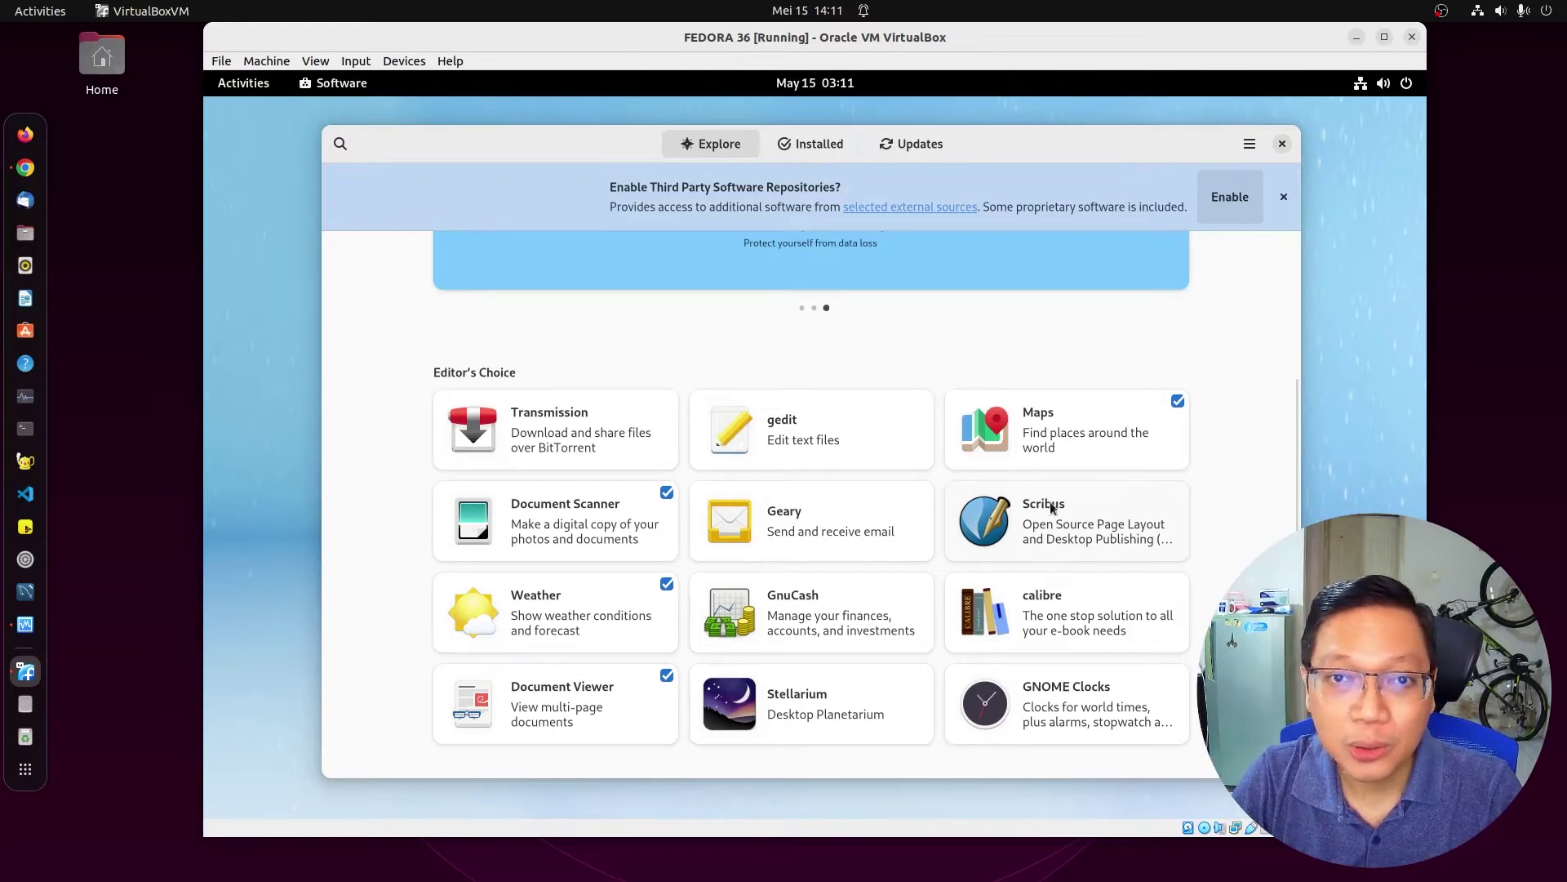
scroll(1047, 557, up, 3)
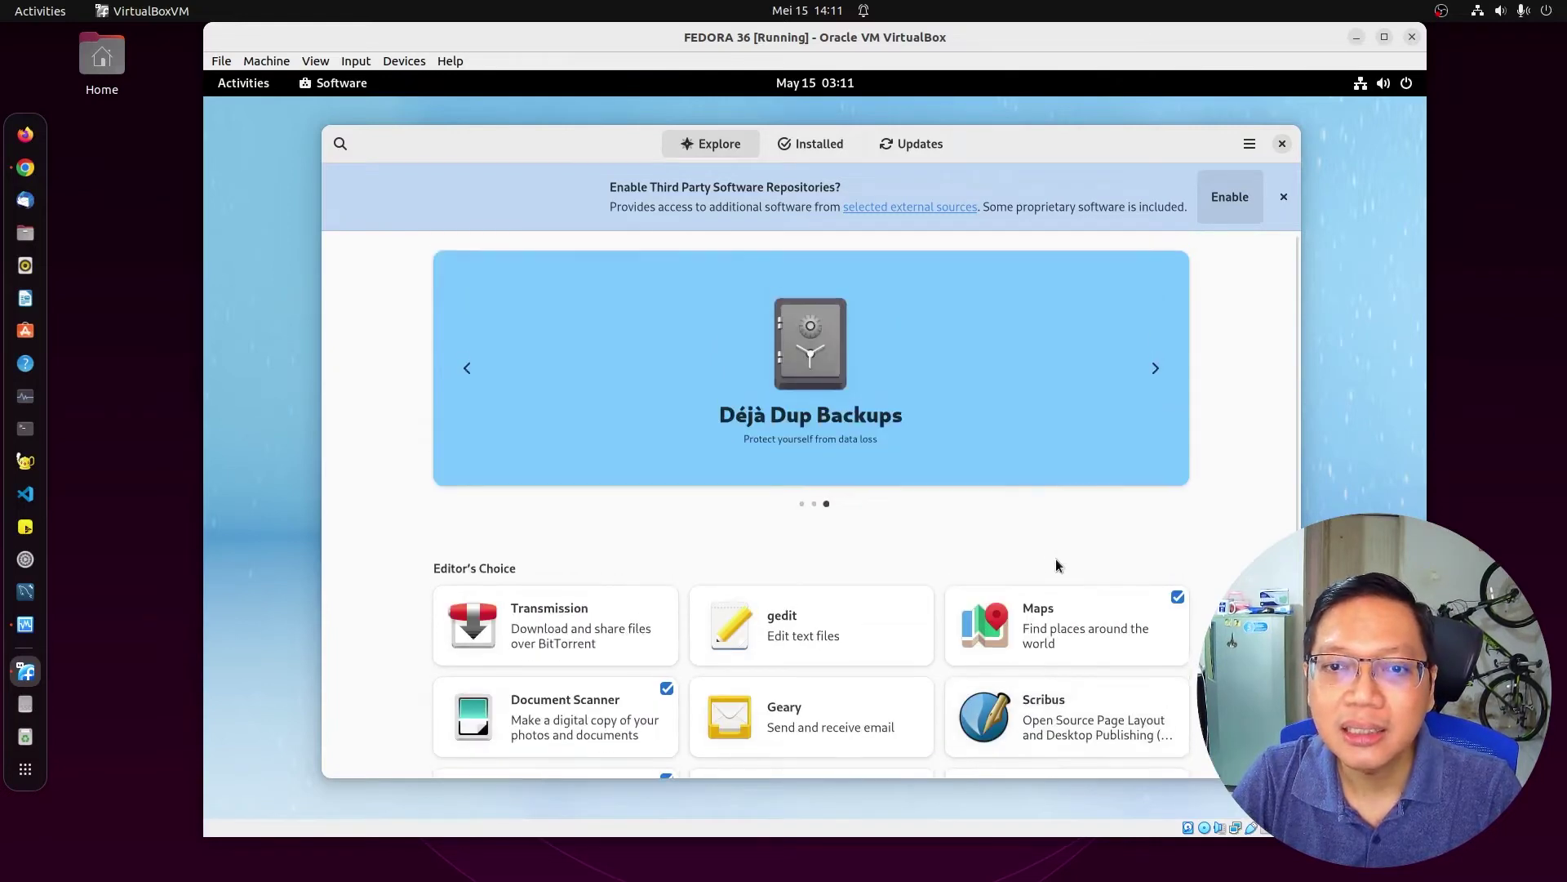
click(1152, 371)
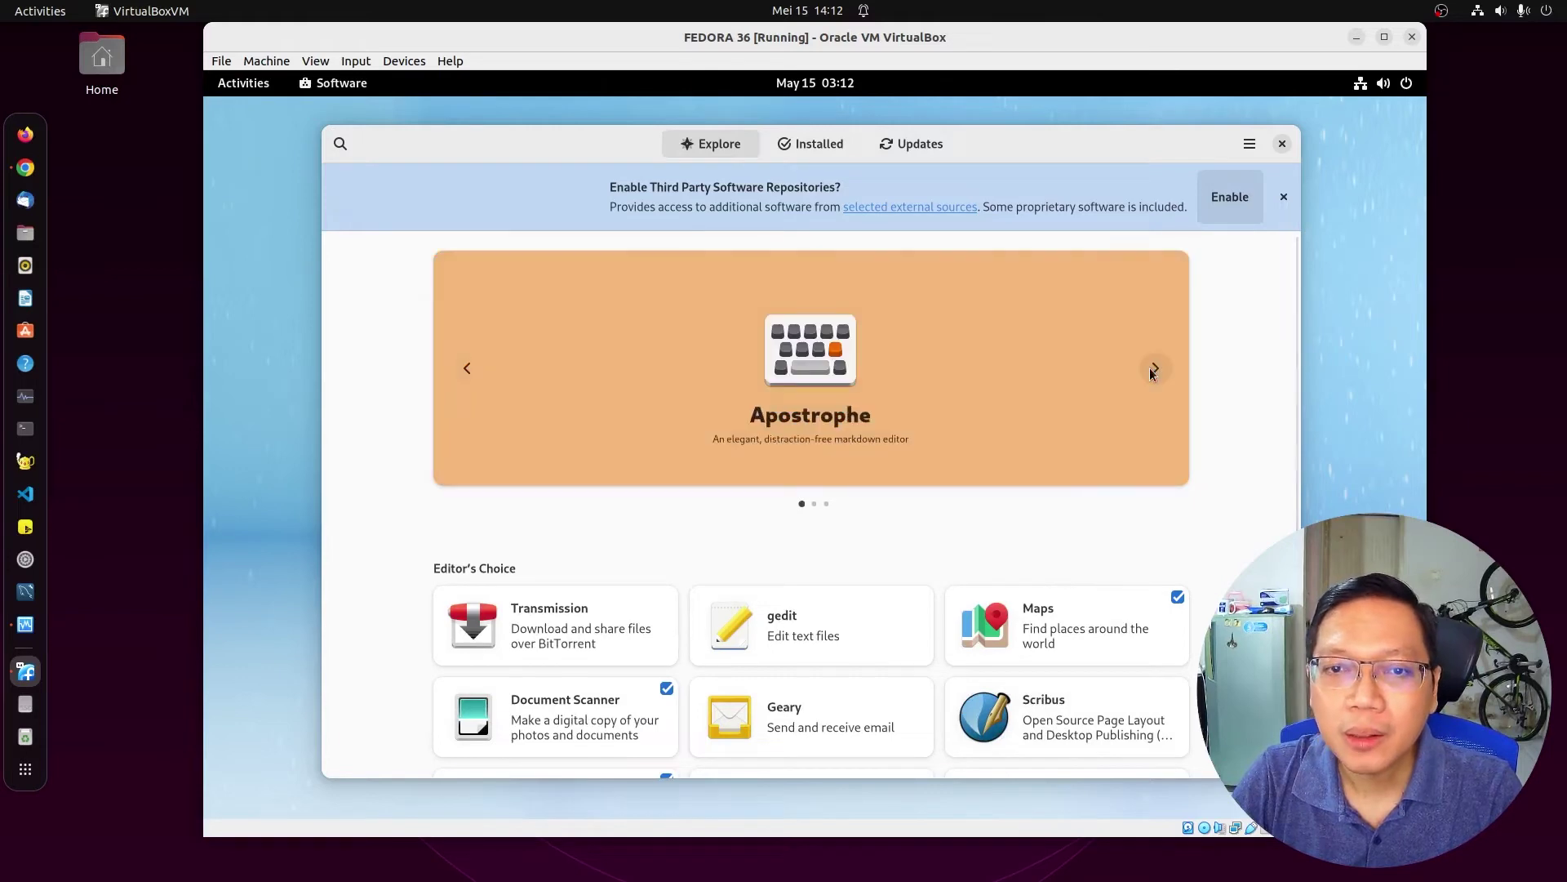
click(1152, 372)
click(1152, 371)
click(1152, 369)
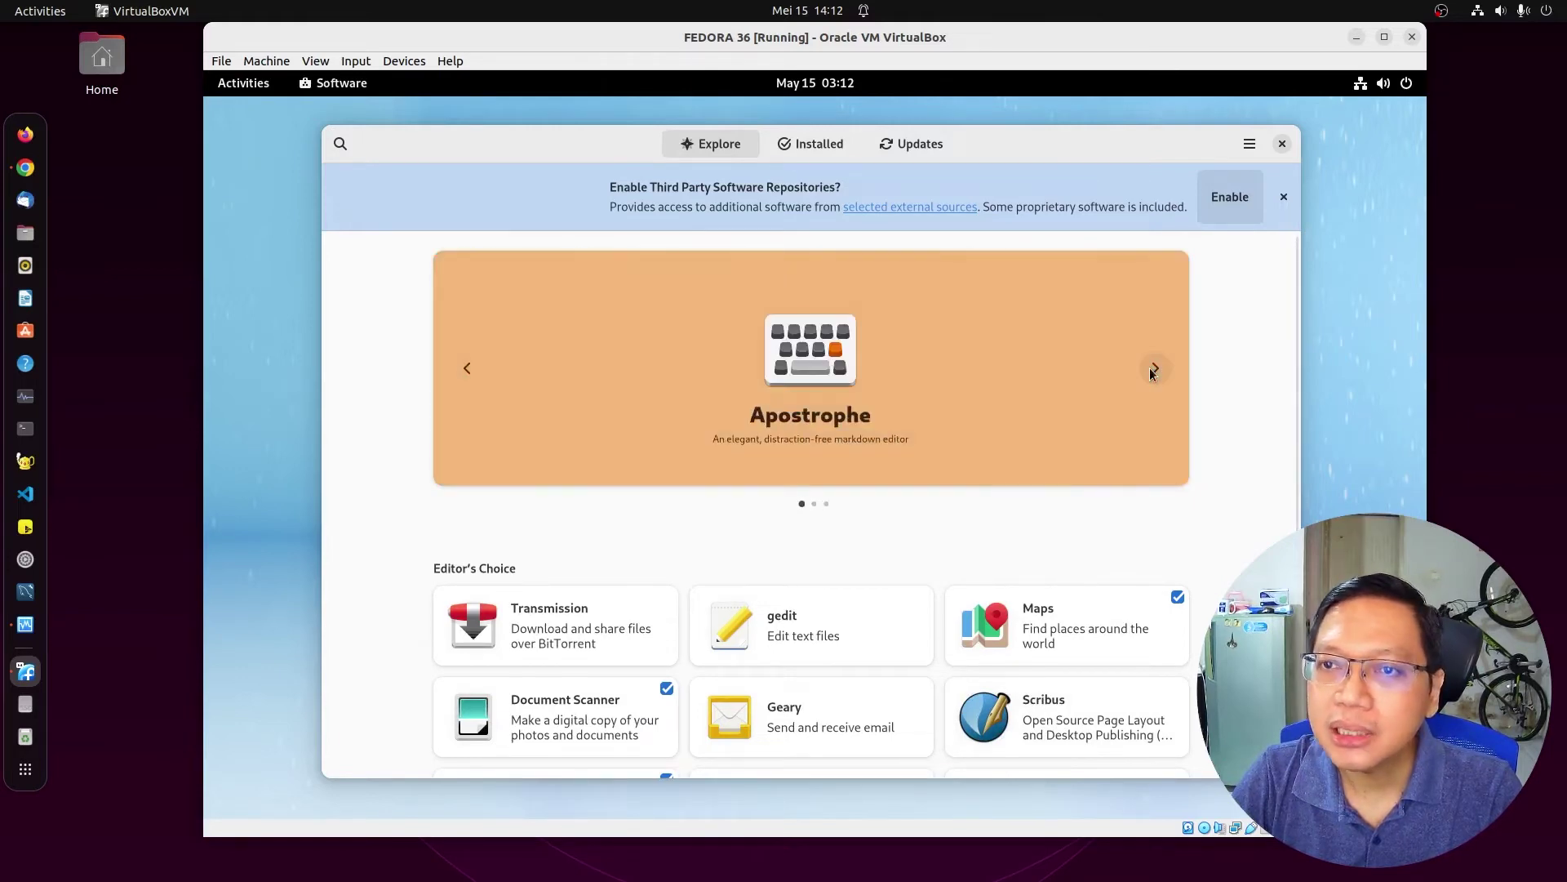
scroll(1025, 504, down, 3)
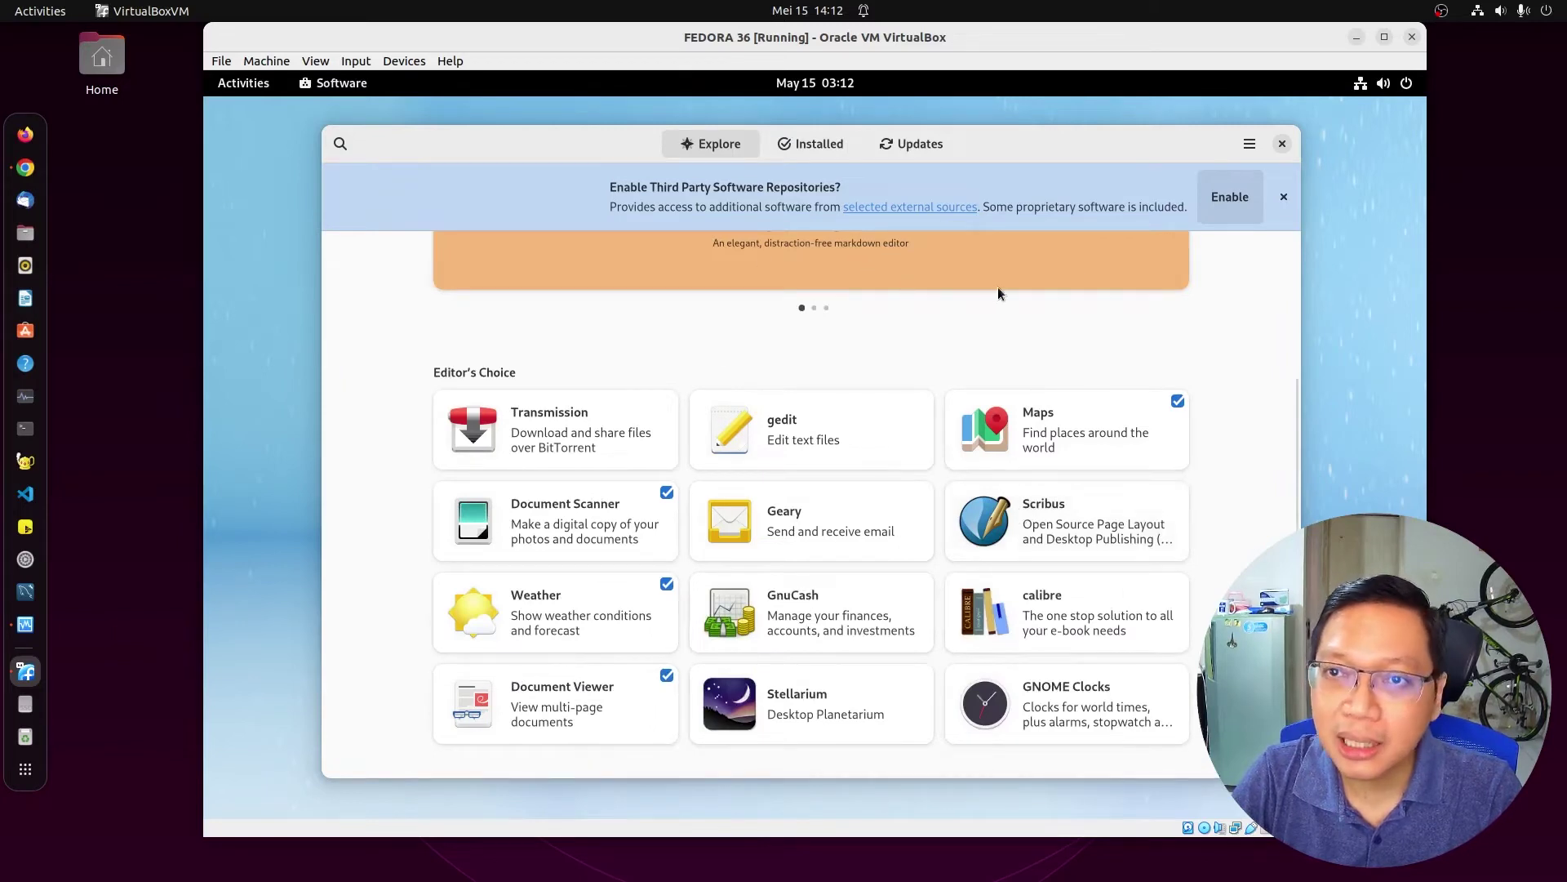
scroll(1125, 399, up, 3)
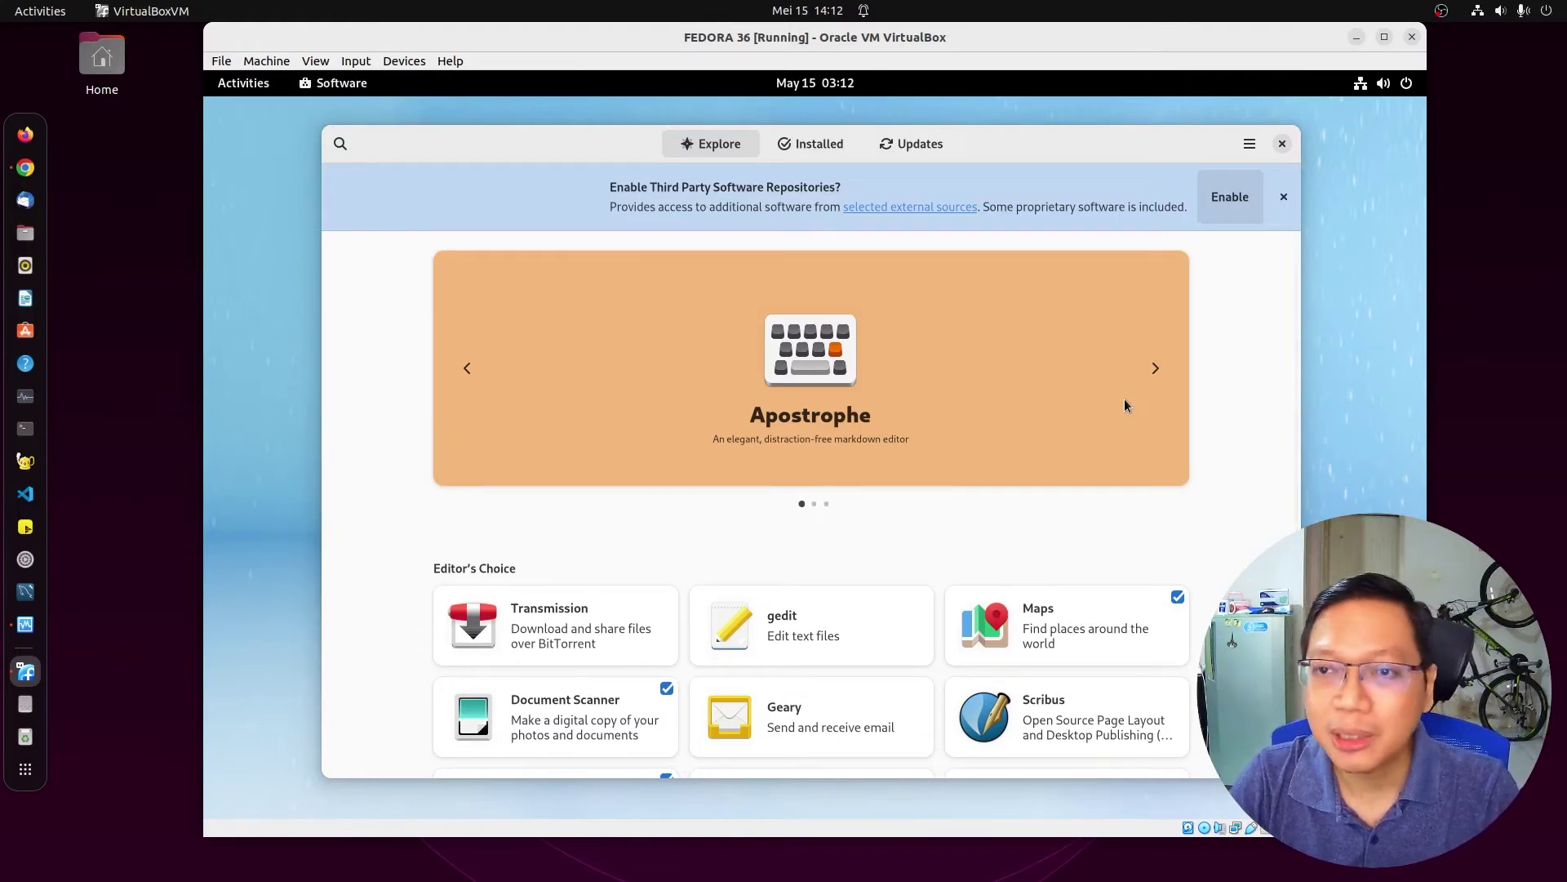
View the list of installed applications in Software, and return to the Editor's Choice section of Explore.
click(853, 146)
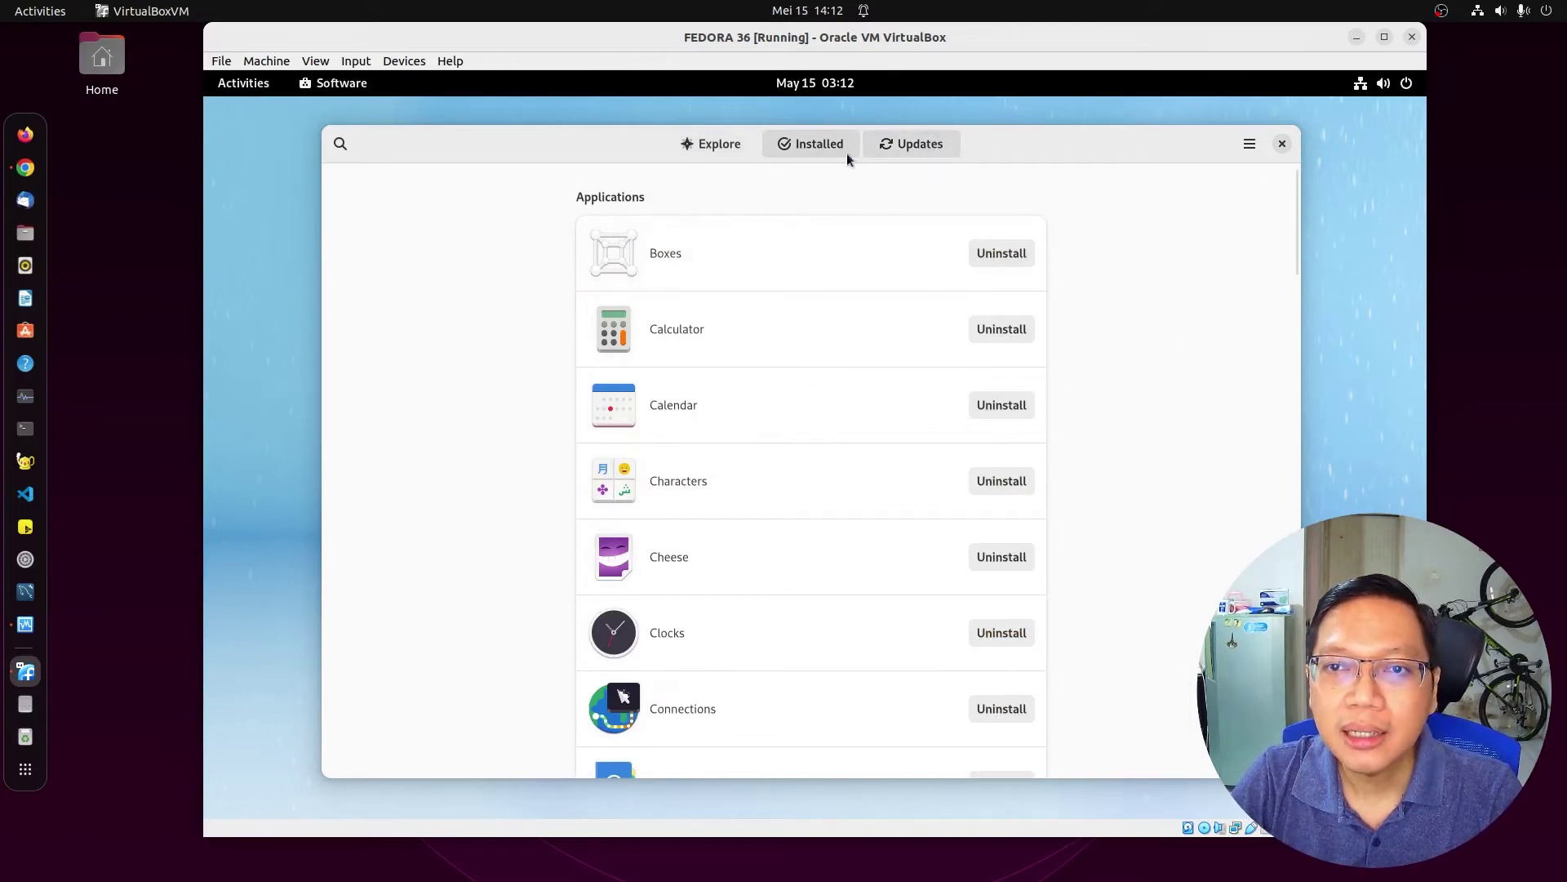
click(712, 142)
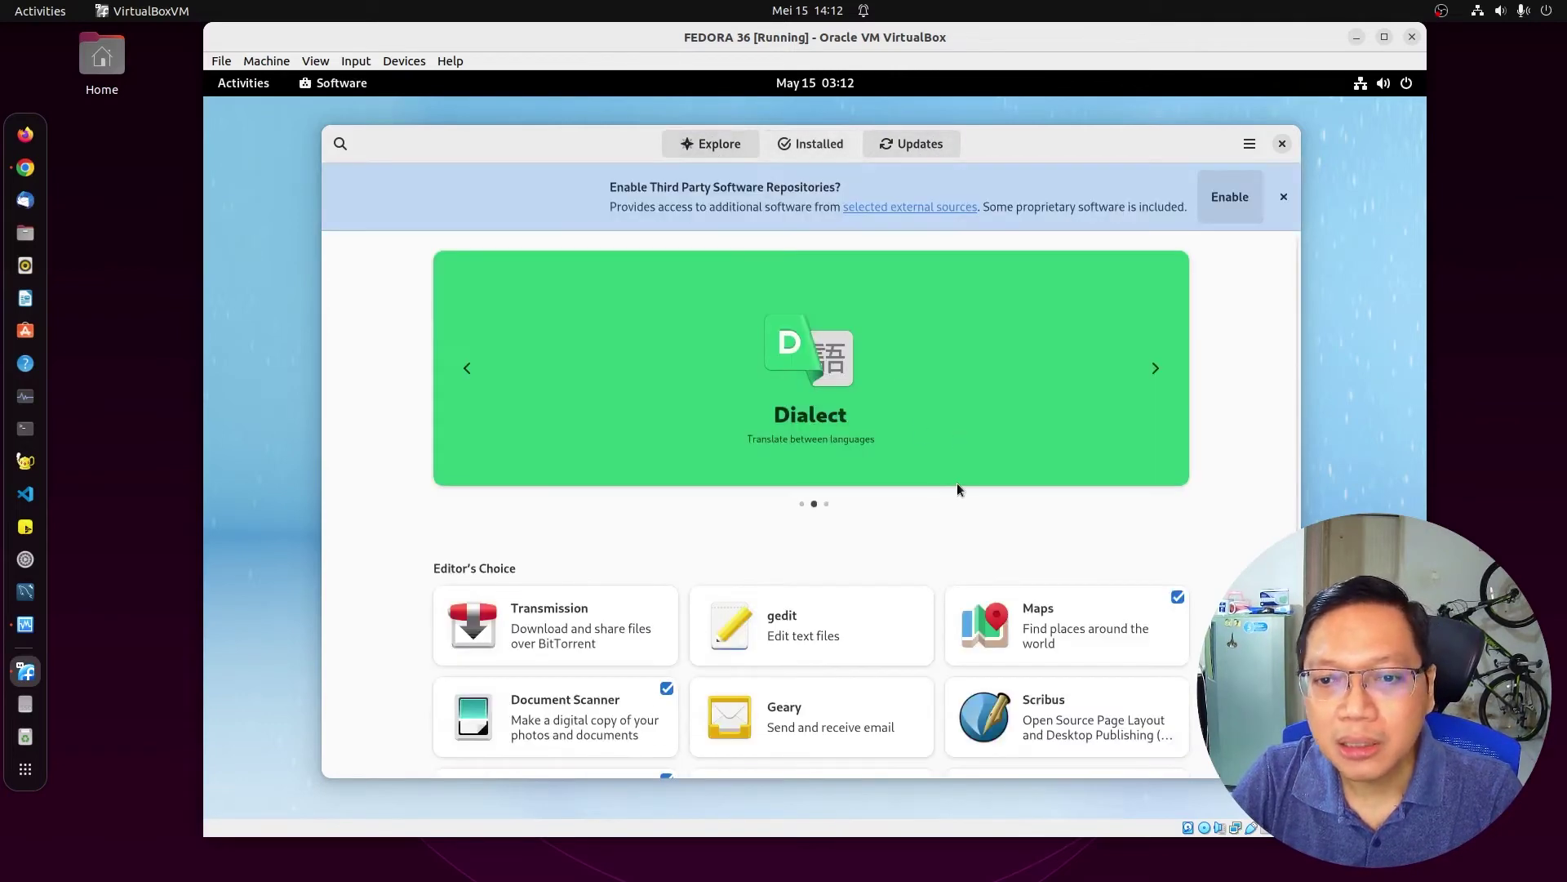
scroll(957, 484, down, 5)
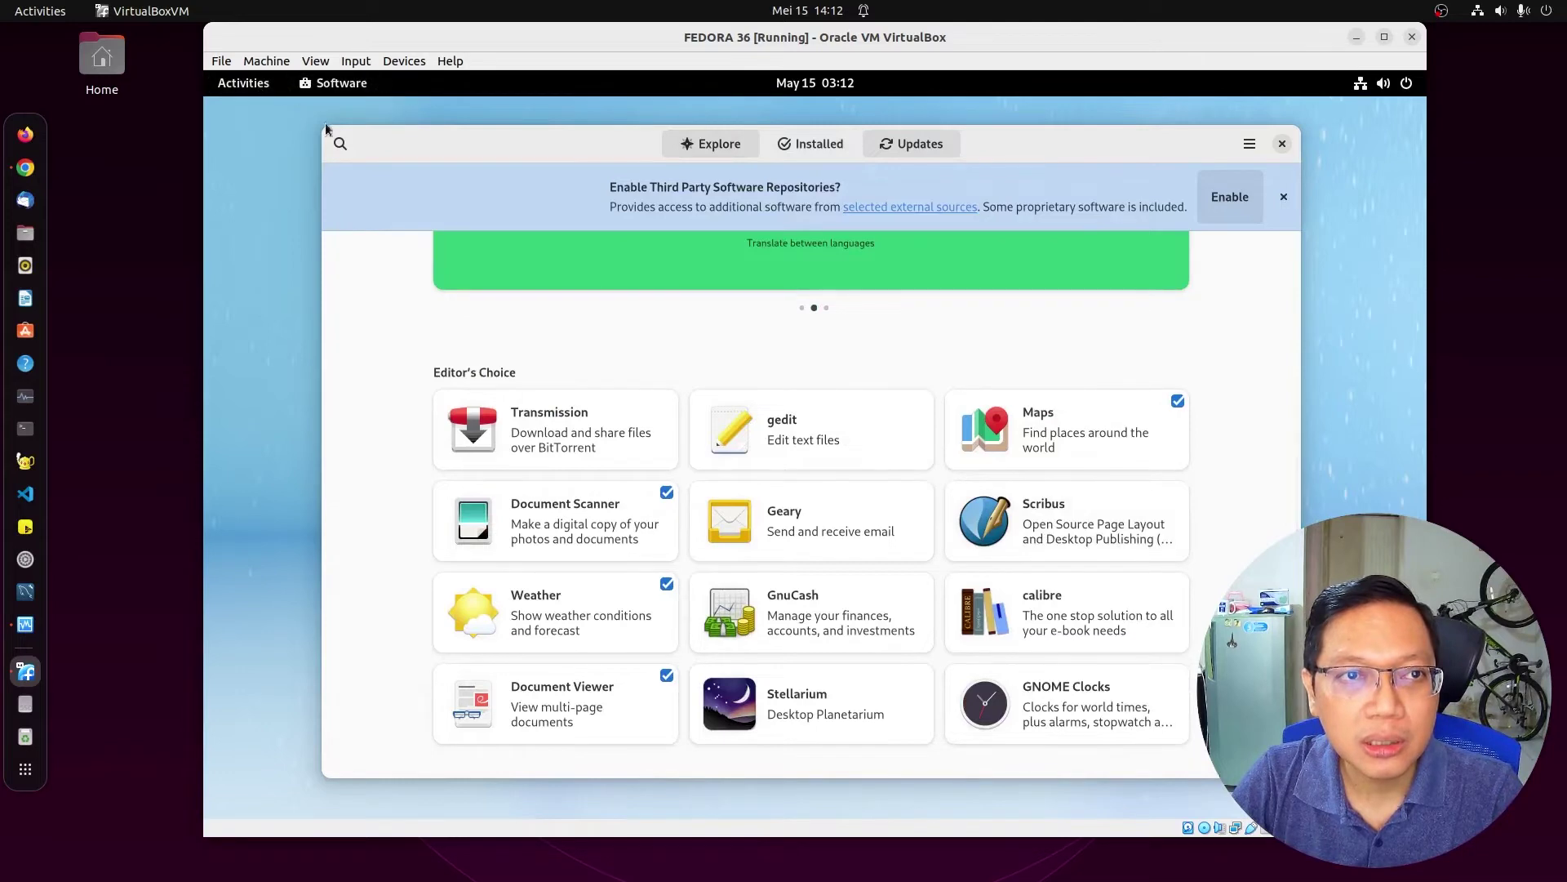
Search Software for "gimp" and examine the GNU Image Manipulation Program's details page.
click(341, 143)
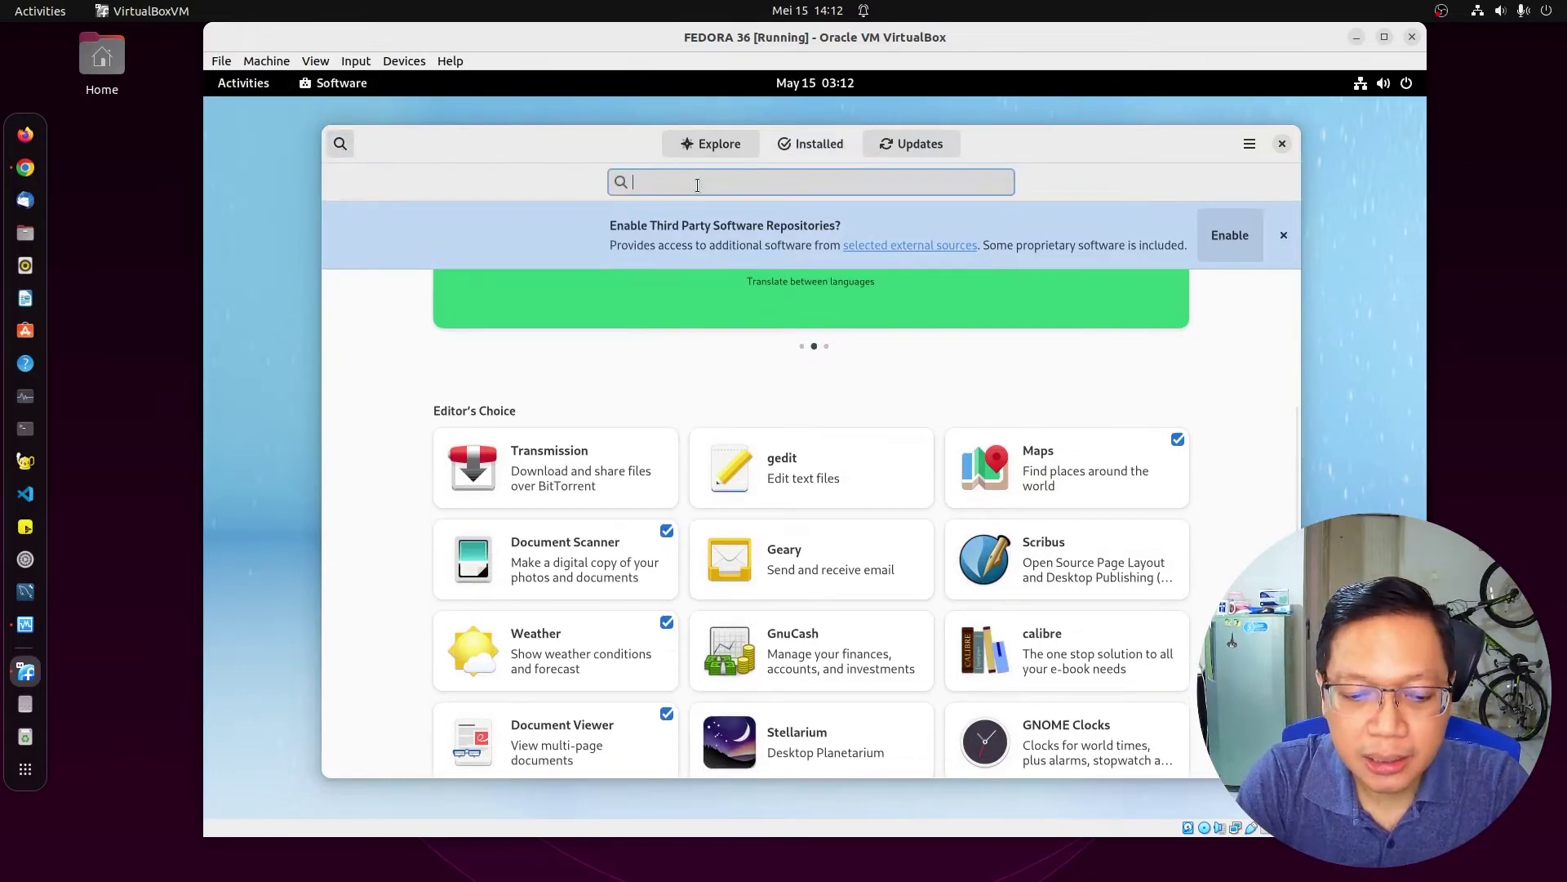
text(gimp)
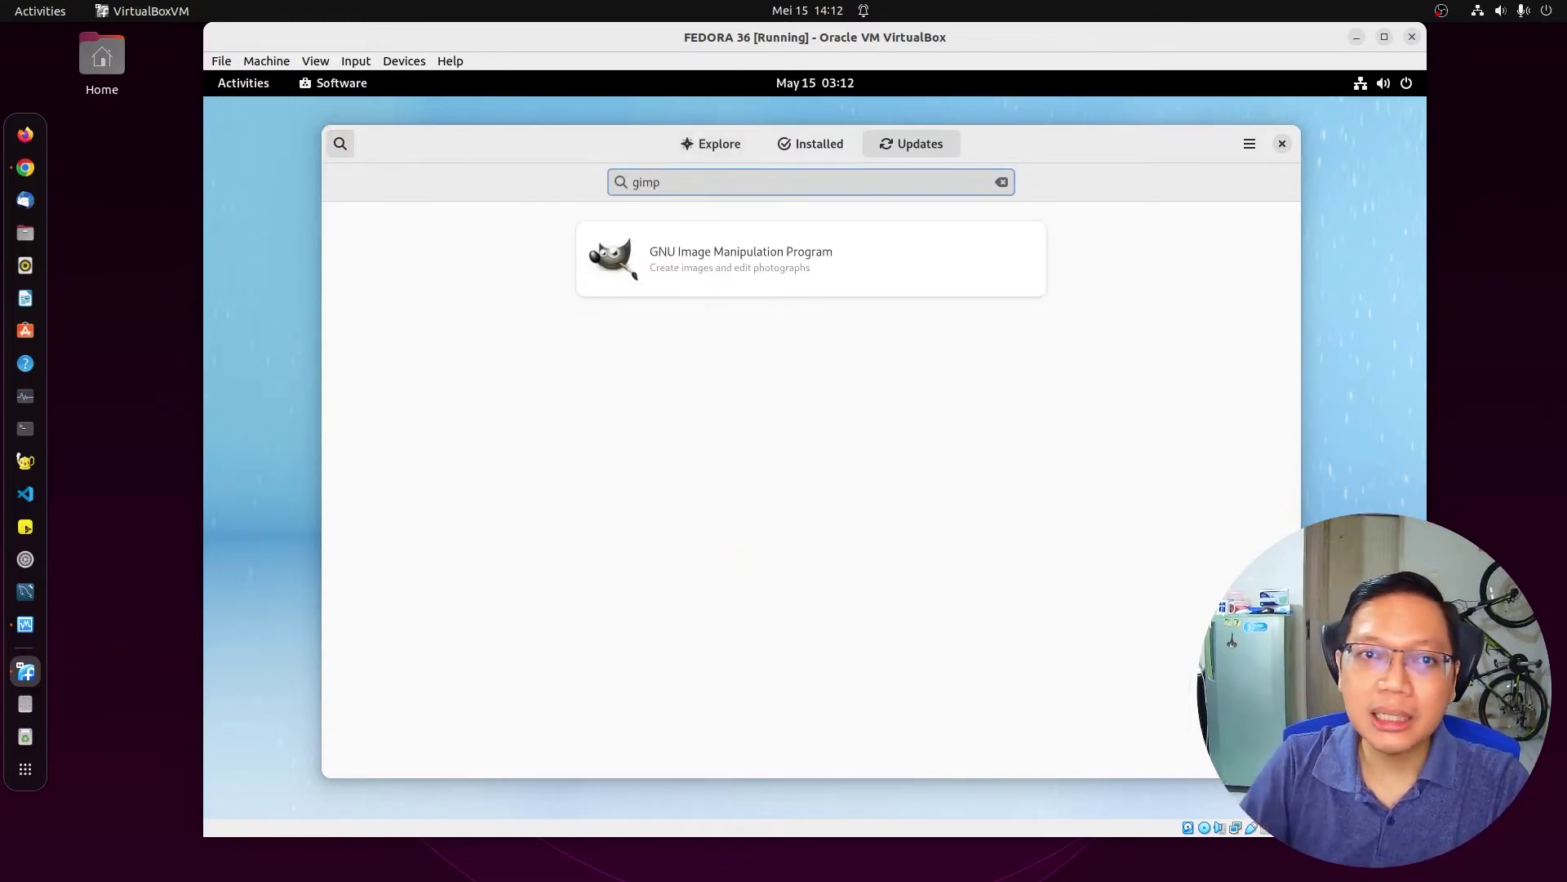
click(730, 255)
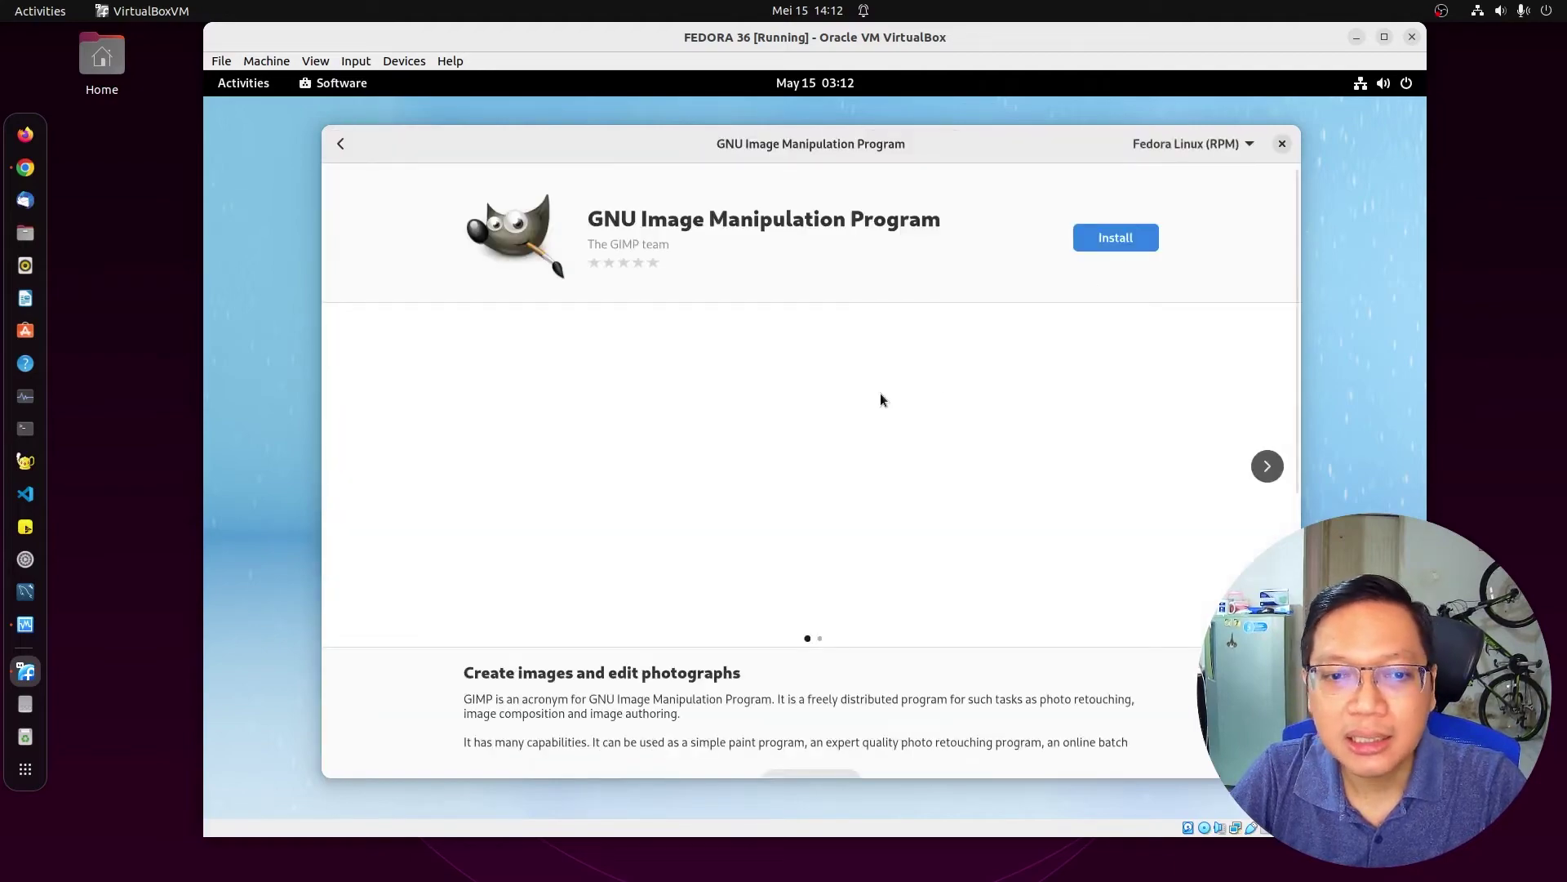
scroll(880, 399, down, 6)
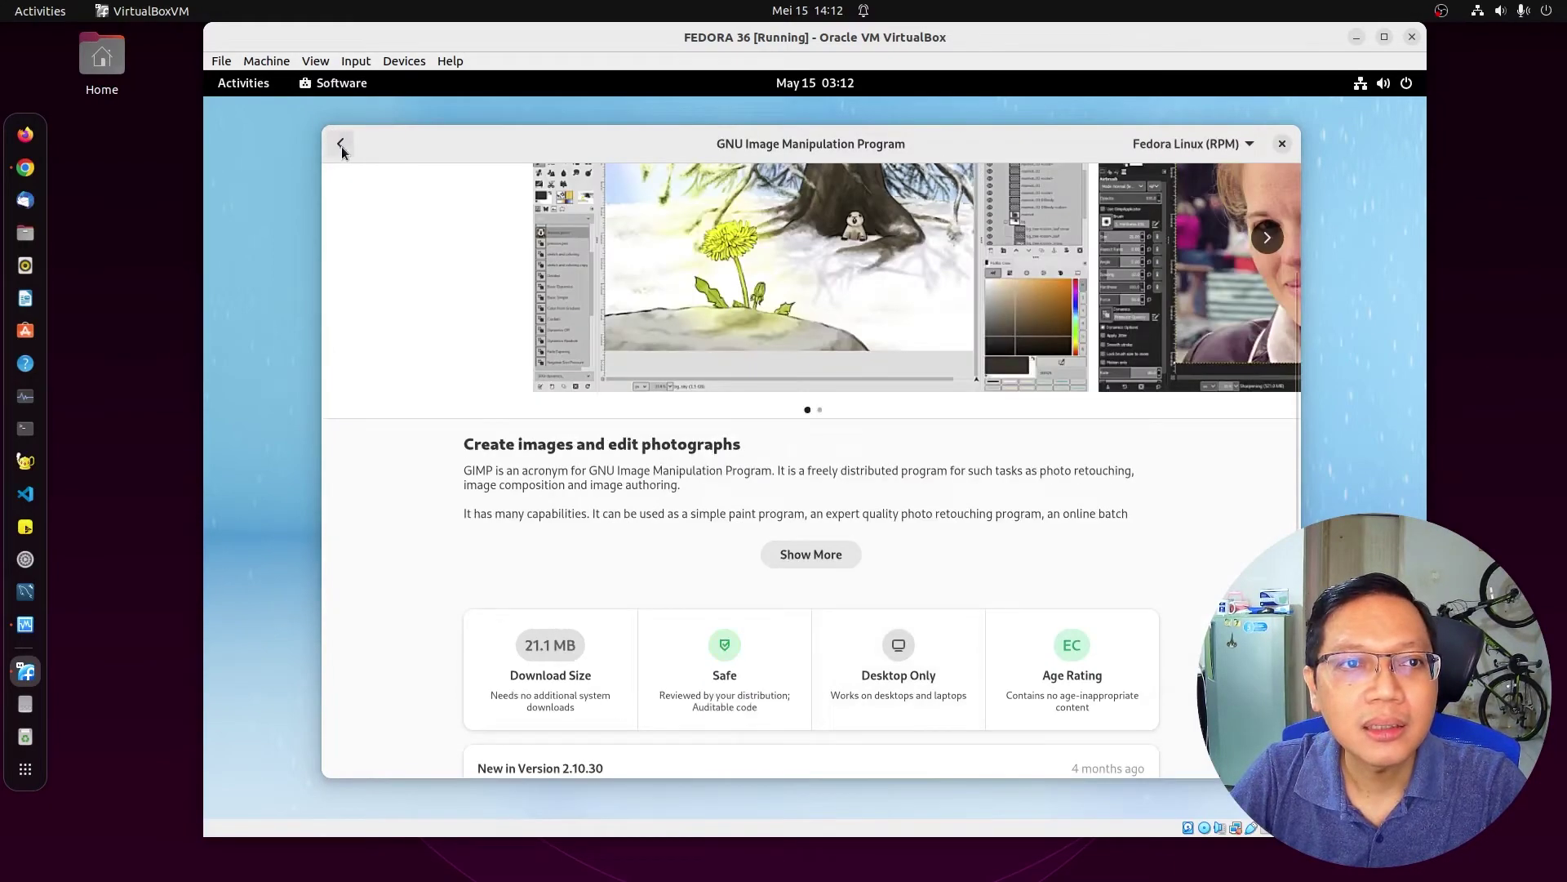
Return to the search results and search for "visual code" instead.
click(341, 147)
drag(691, 177, 596, 179)
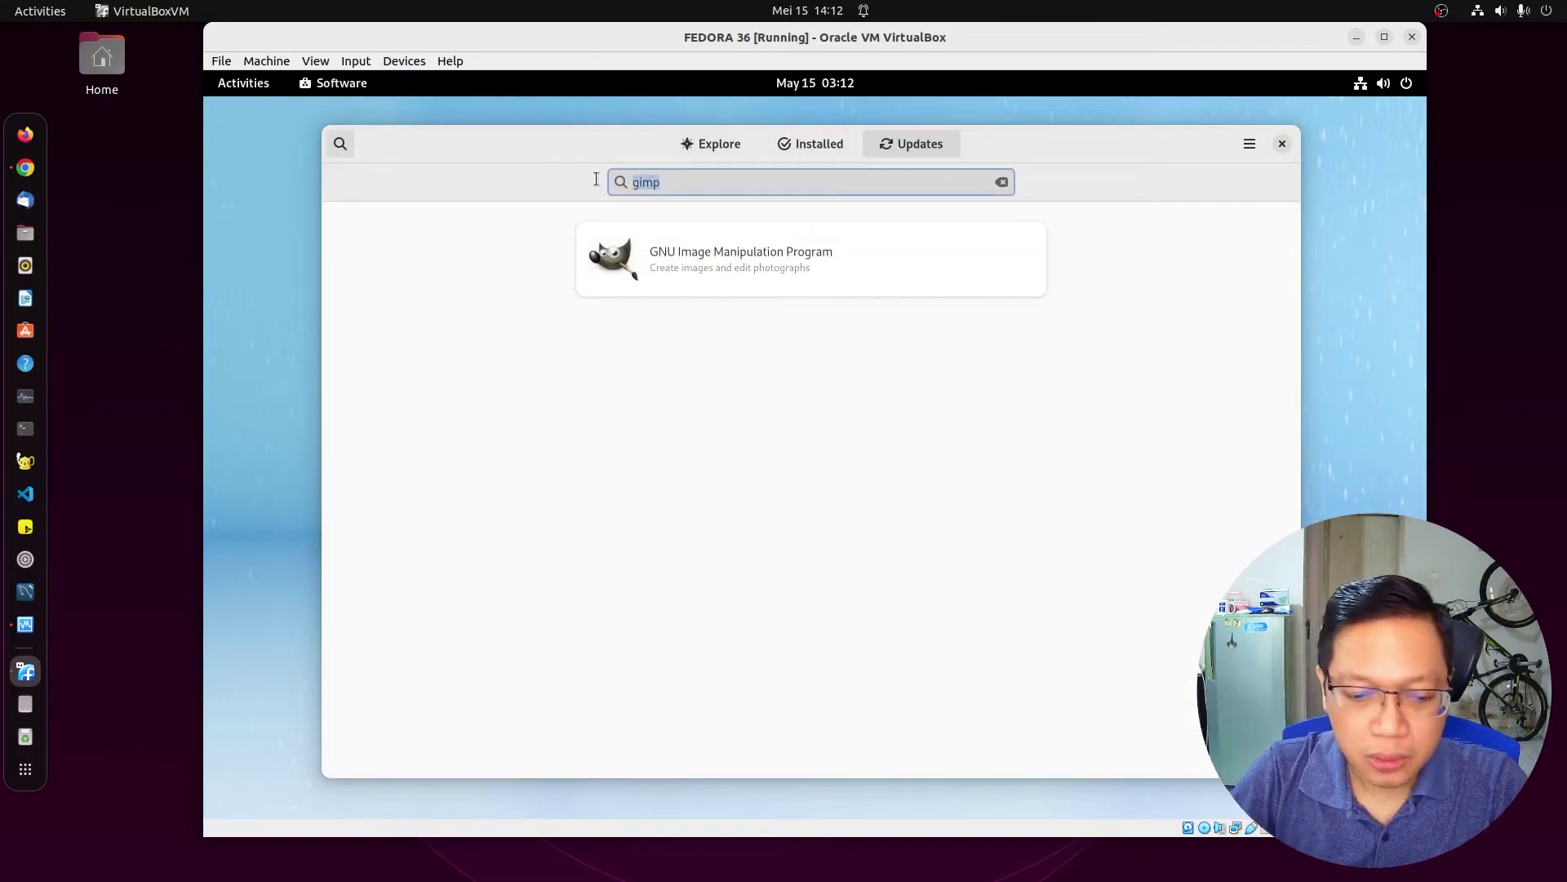
text(visual code)
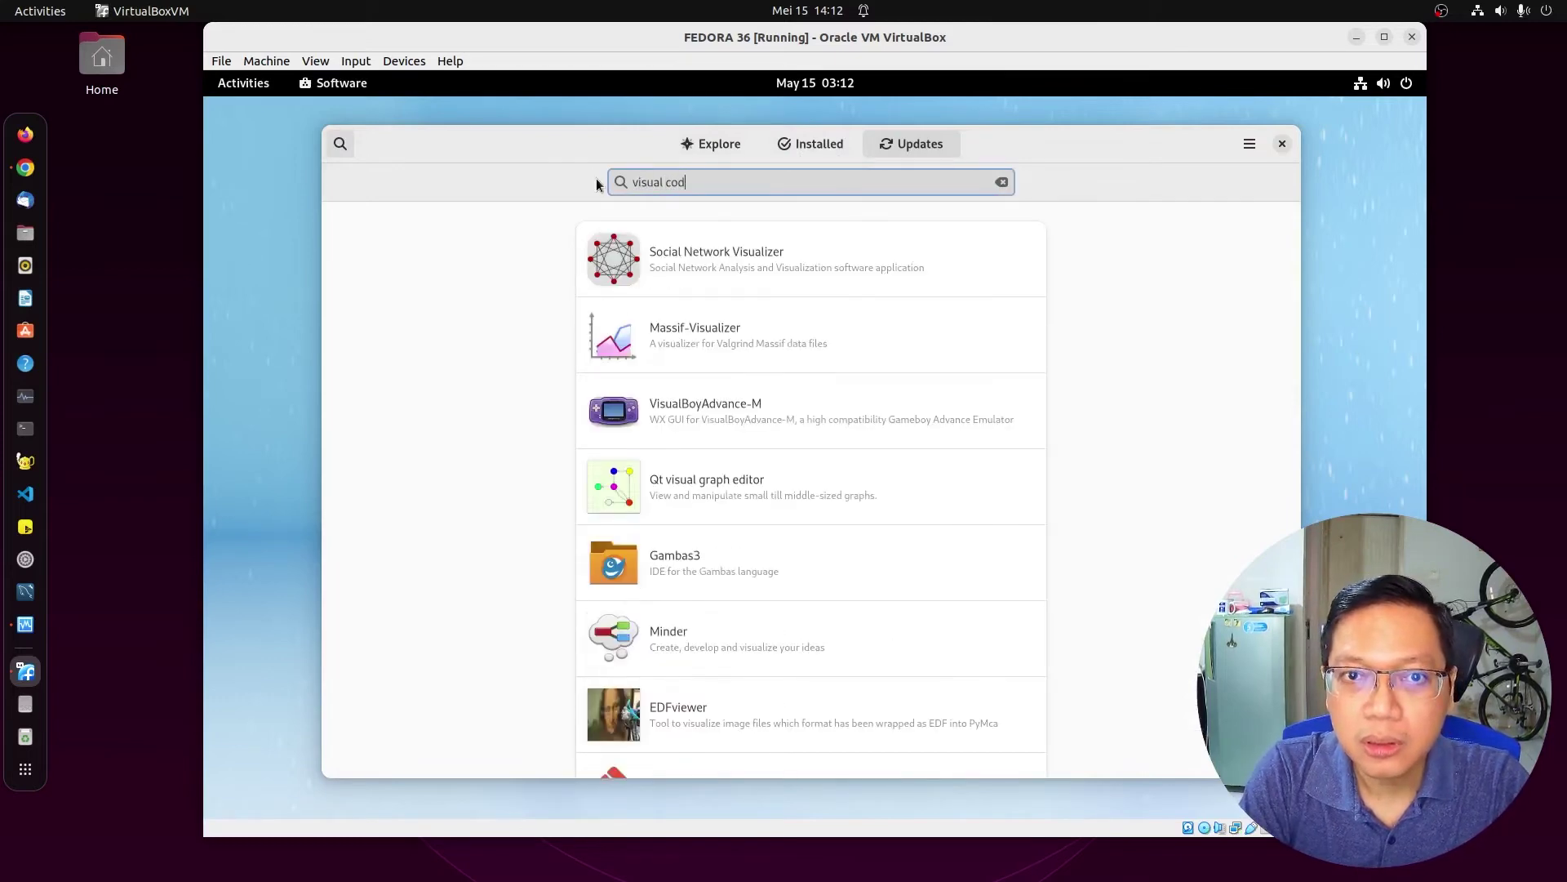
Replace the search term with "code" and look through the listed applications, fonts and codecs.
key(BackSpace)
key(BackSpace)
key(BackSpace)
key(BackSpace)
key(BackSpace)
key(BackSpace)
key(BackSpace)
key(BackSpace)
key(BackSpace)
key(BackSpace)
text(code)
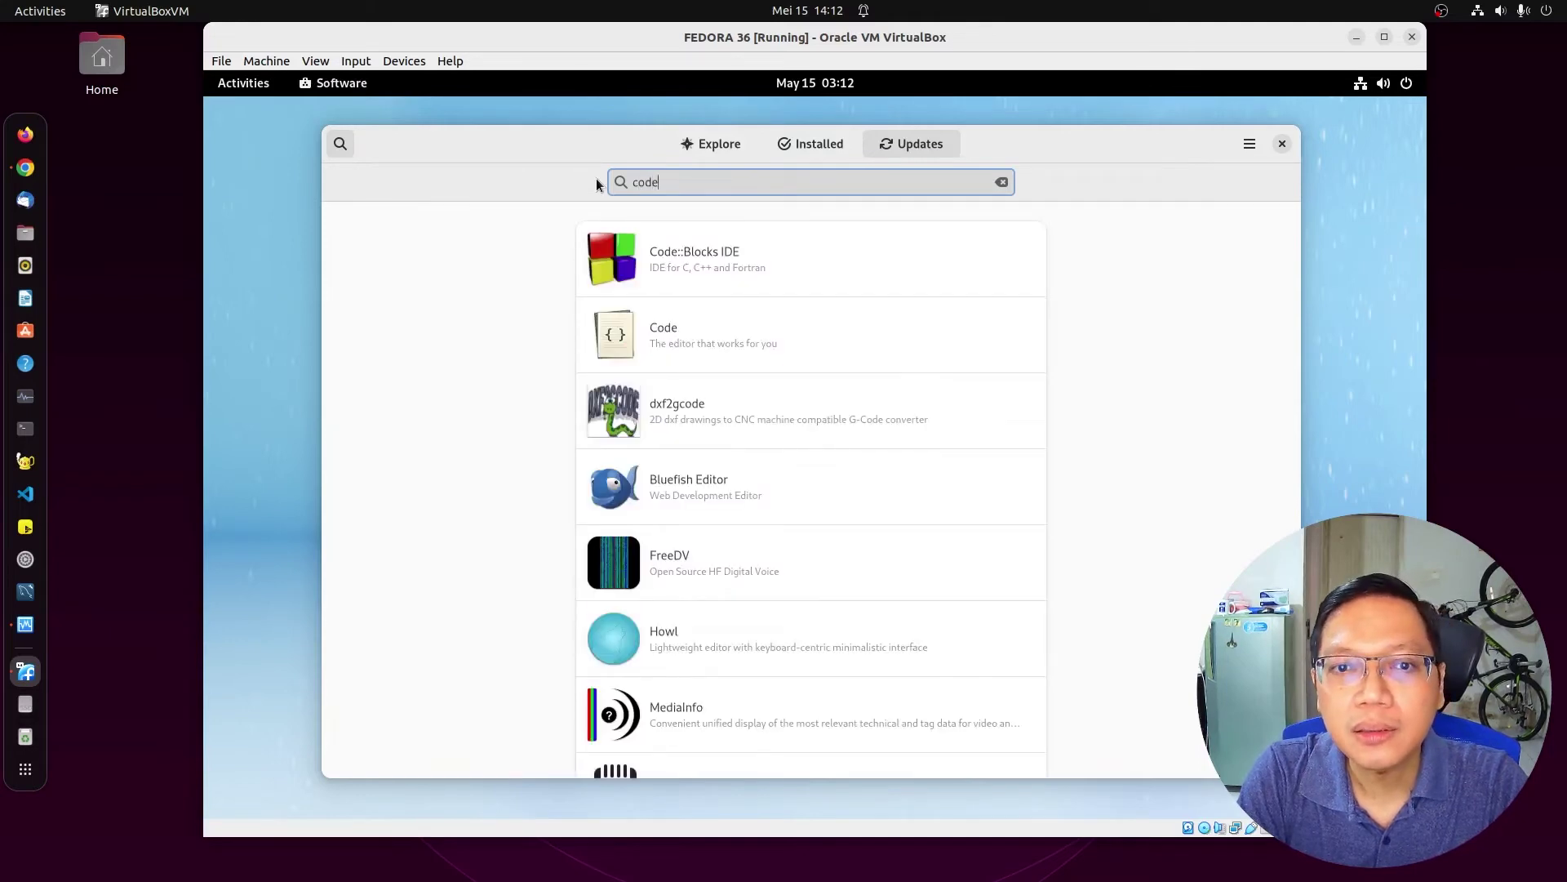
scroll(889, 393, down, 1)
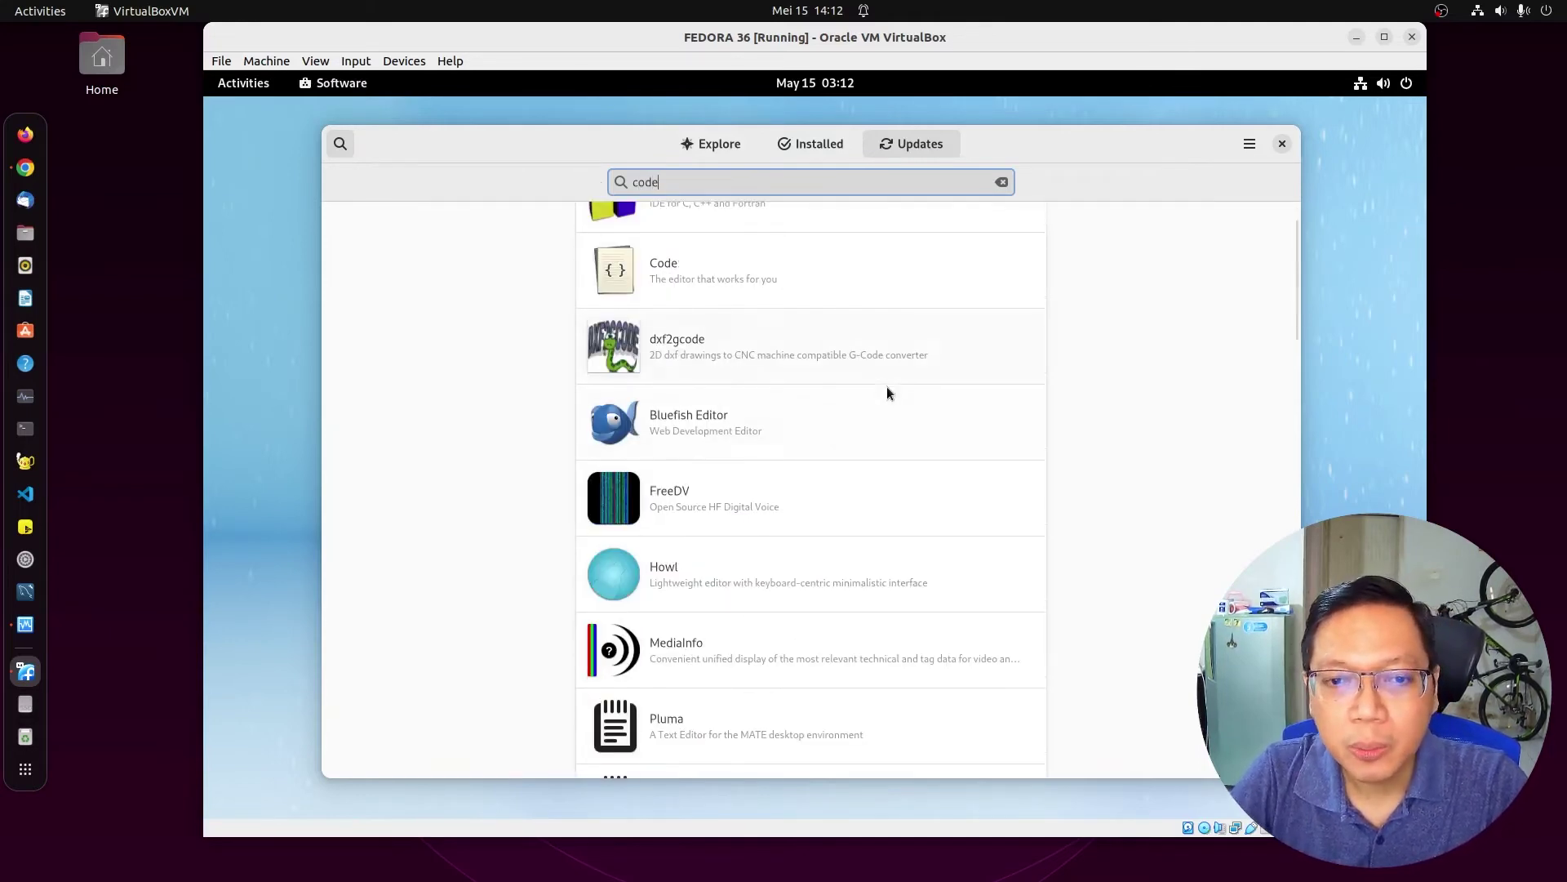
scroll(888, 394, down, 5)
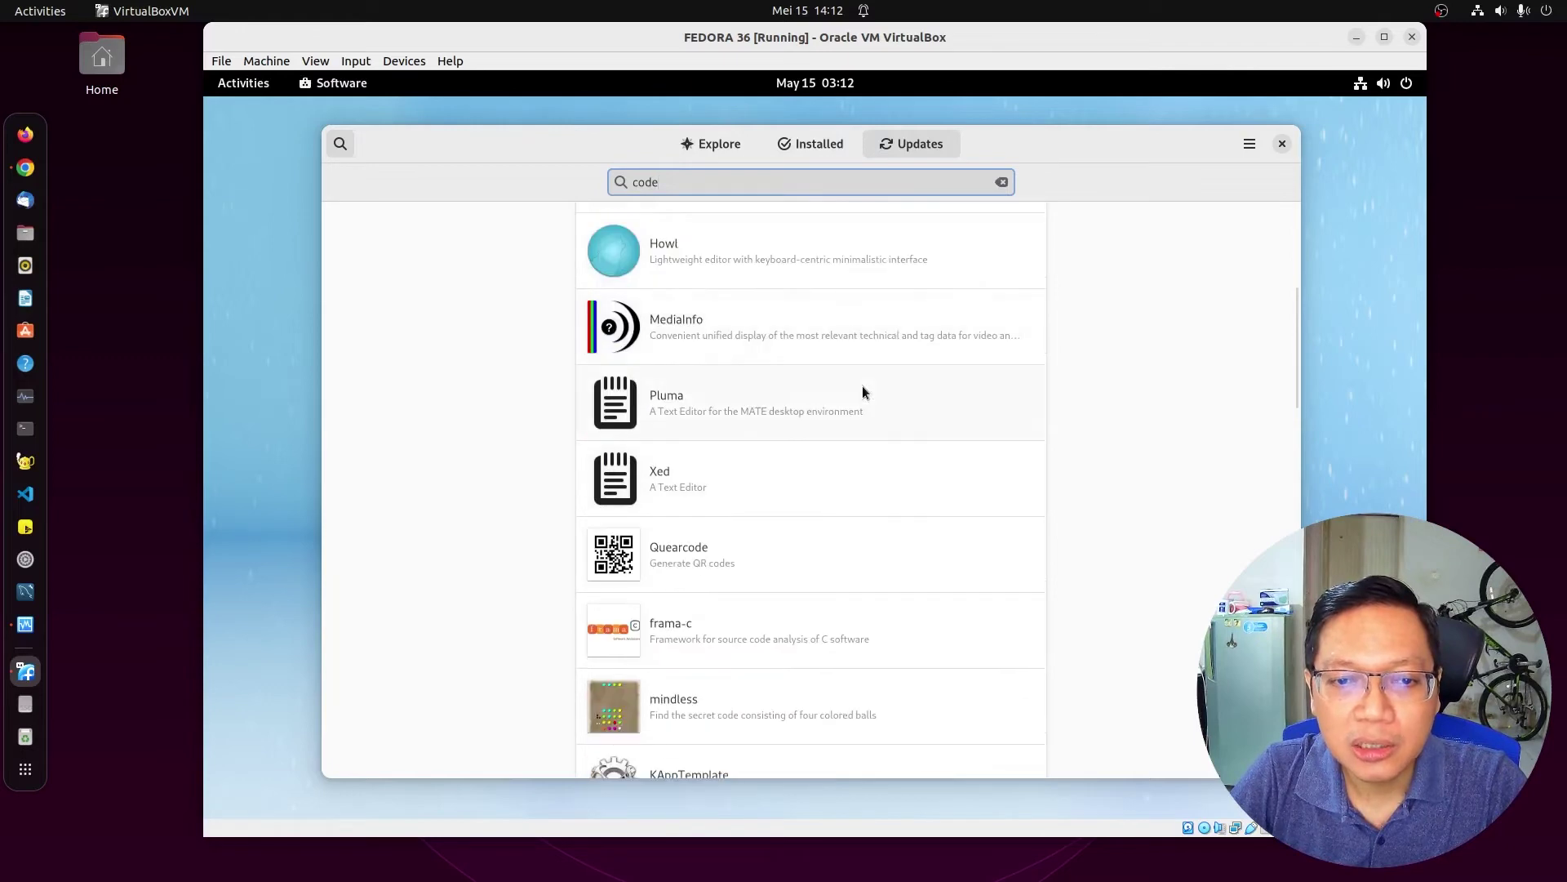
scroll(862, 385, down, 3)
scroll(862, 386, up, 8)
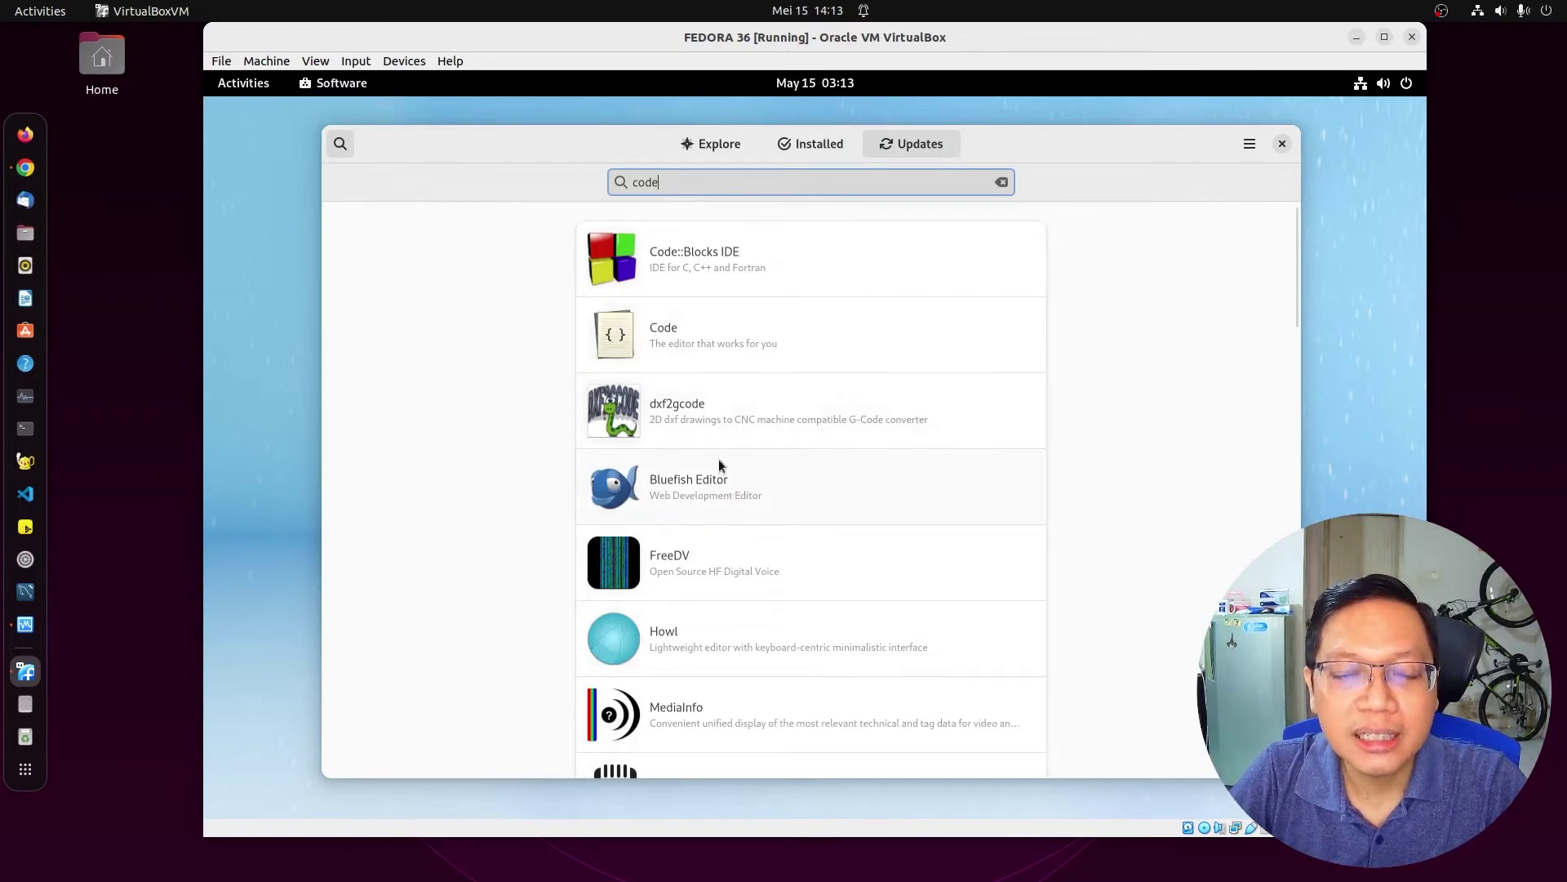
scroll(759, 499, down, 10)
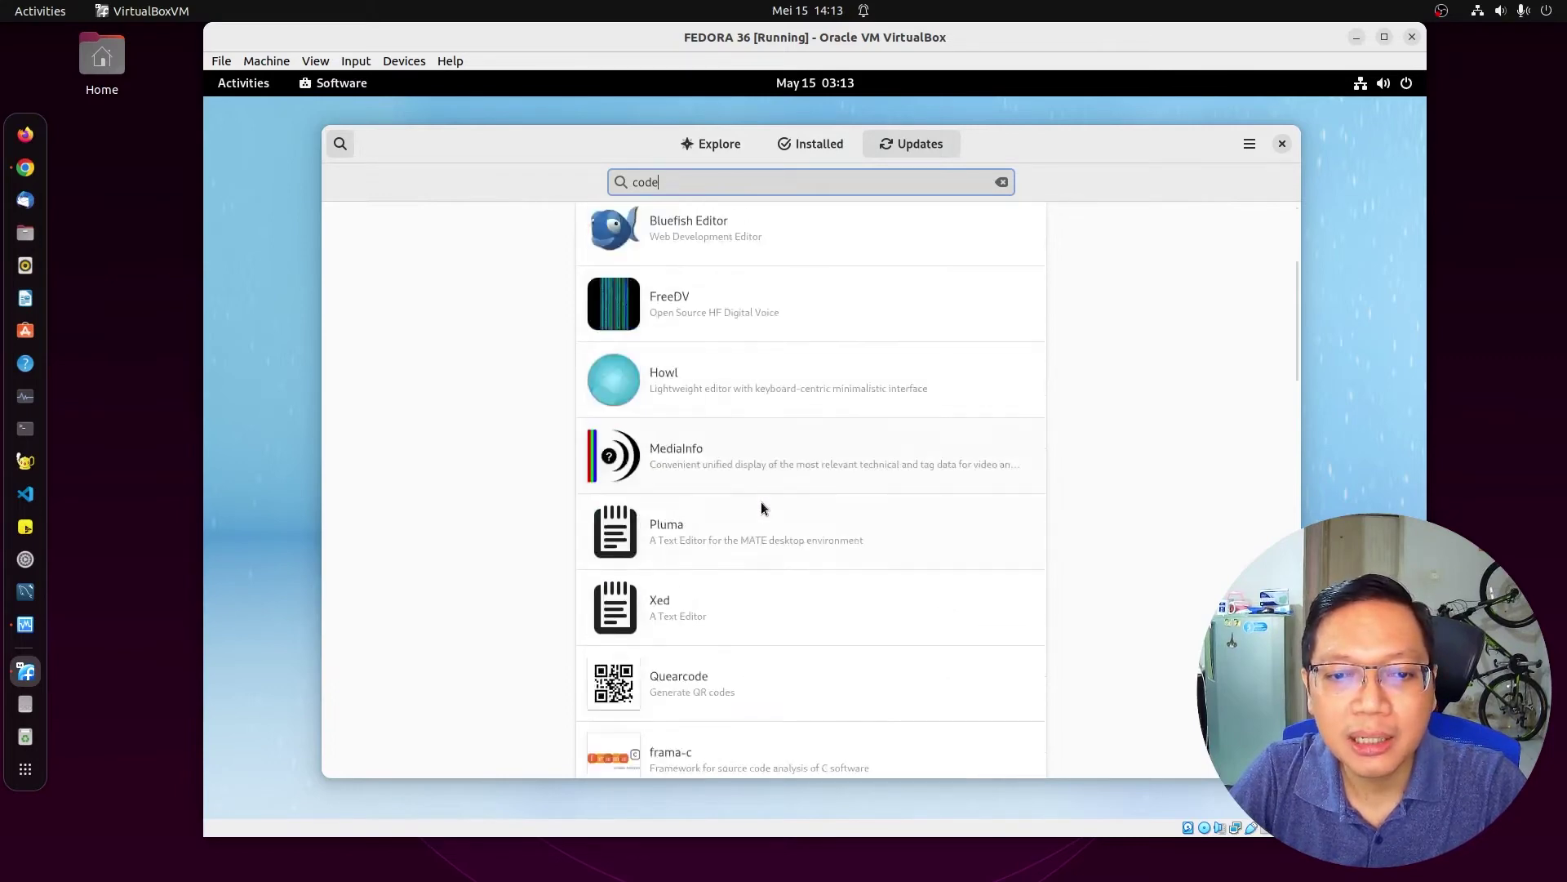
scroll(774, 513, up, 1)
scroll(774, 513, down, 7)
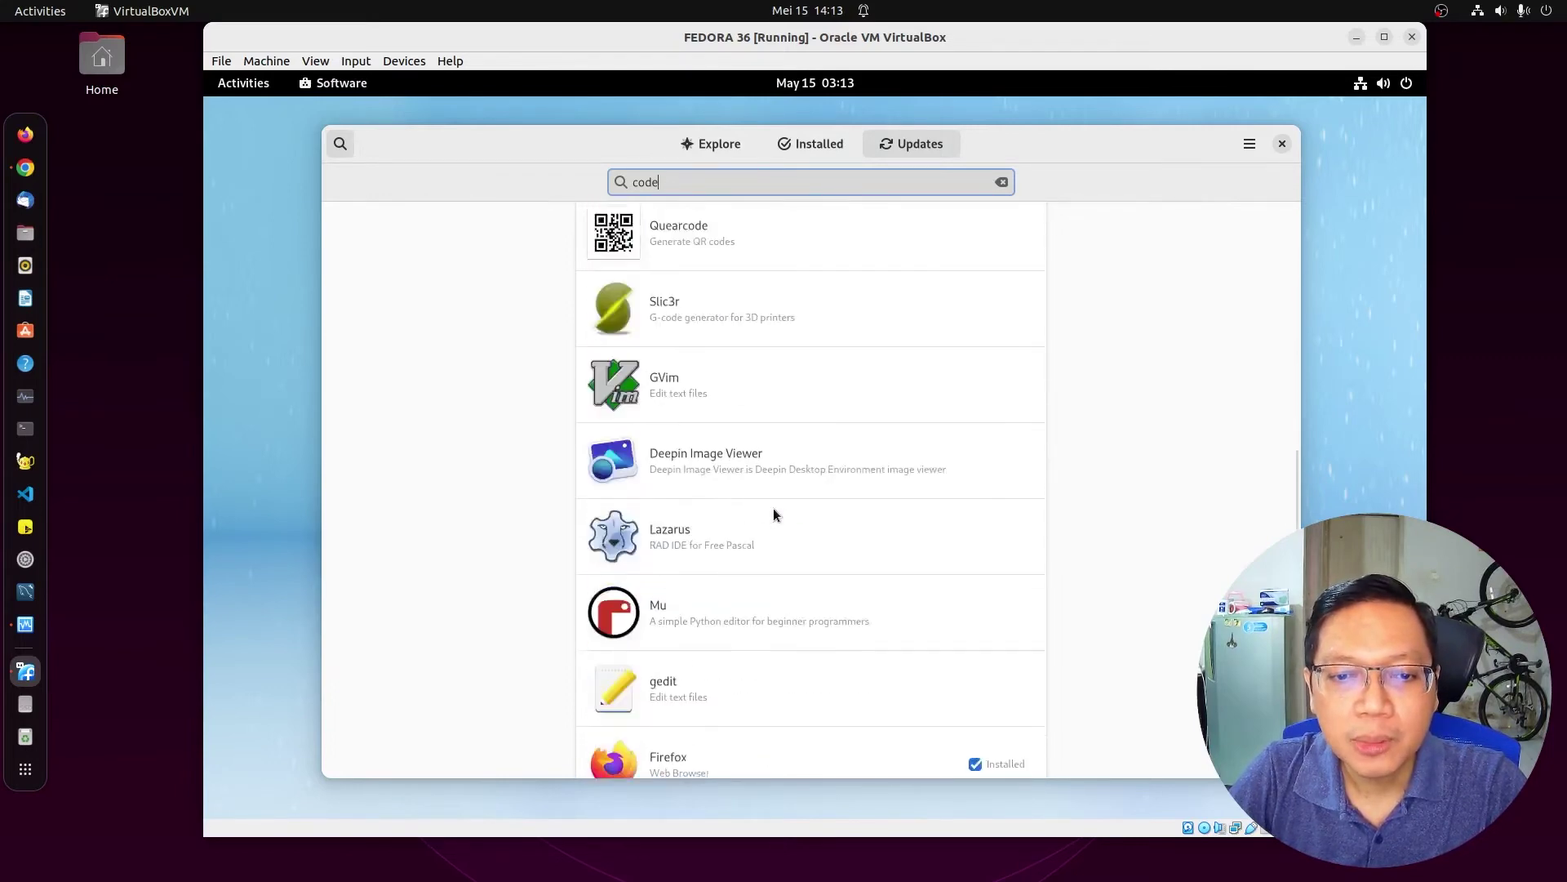
scroll(772, 508, down, 6)
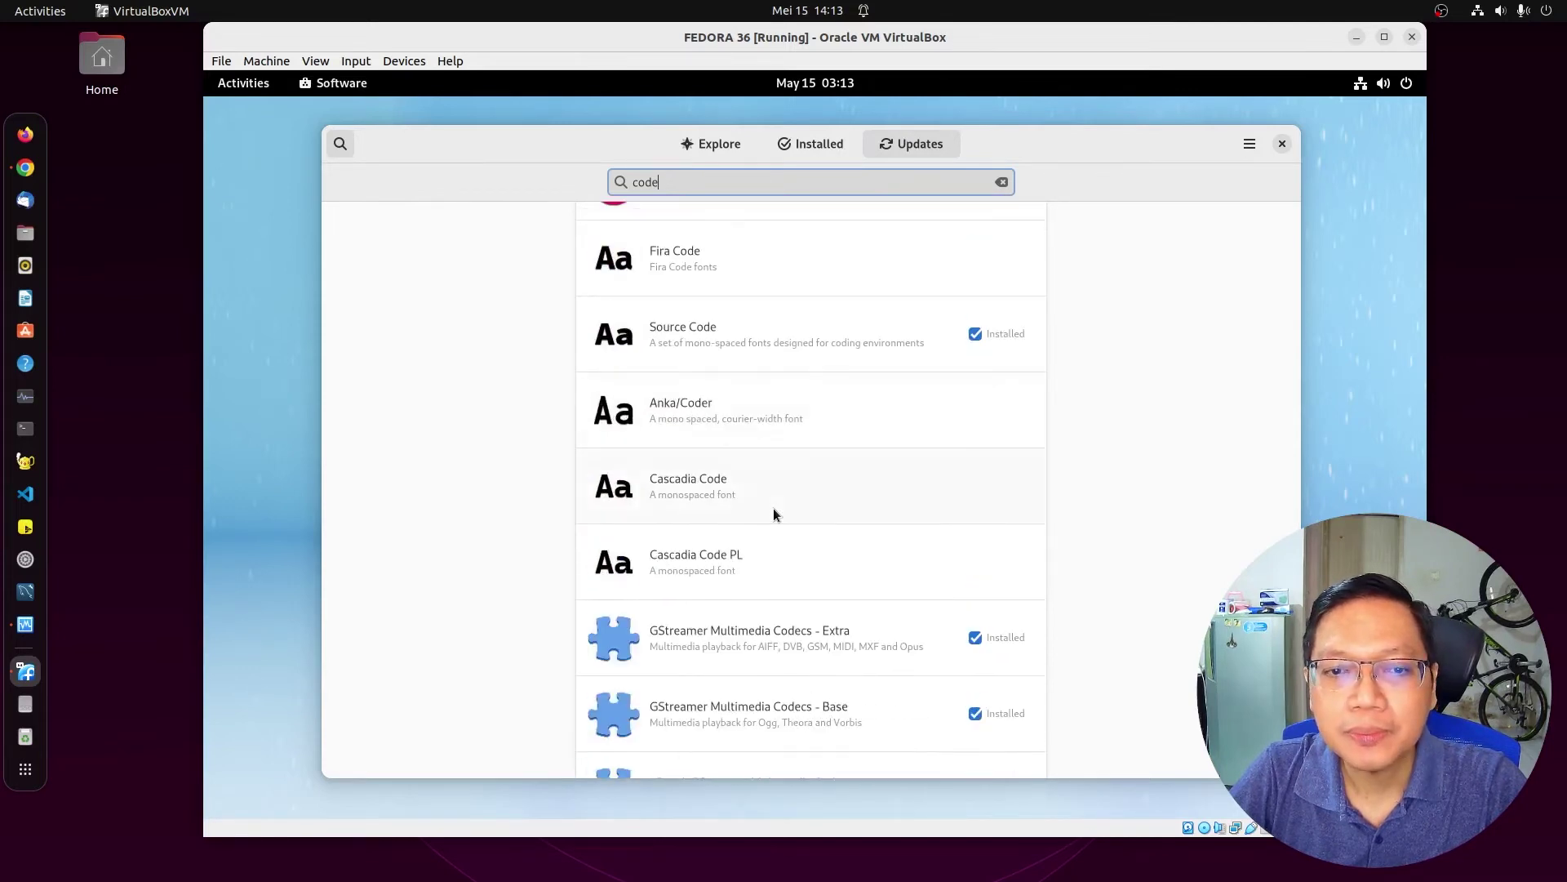
scroll(759, 487, up, 13)
Search Software for "chrome", and return to the Explore page.
key(ctrl+a)
text(chrome)
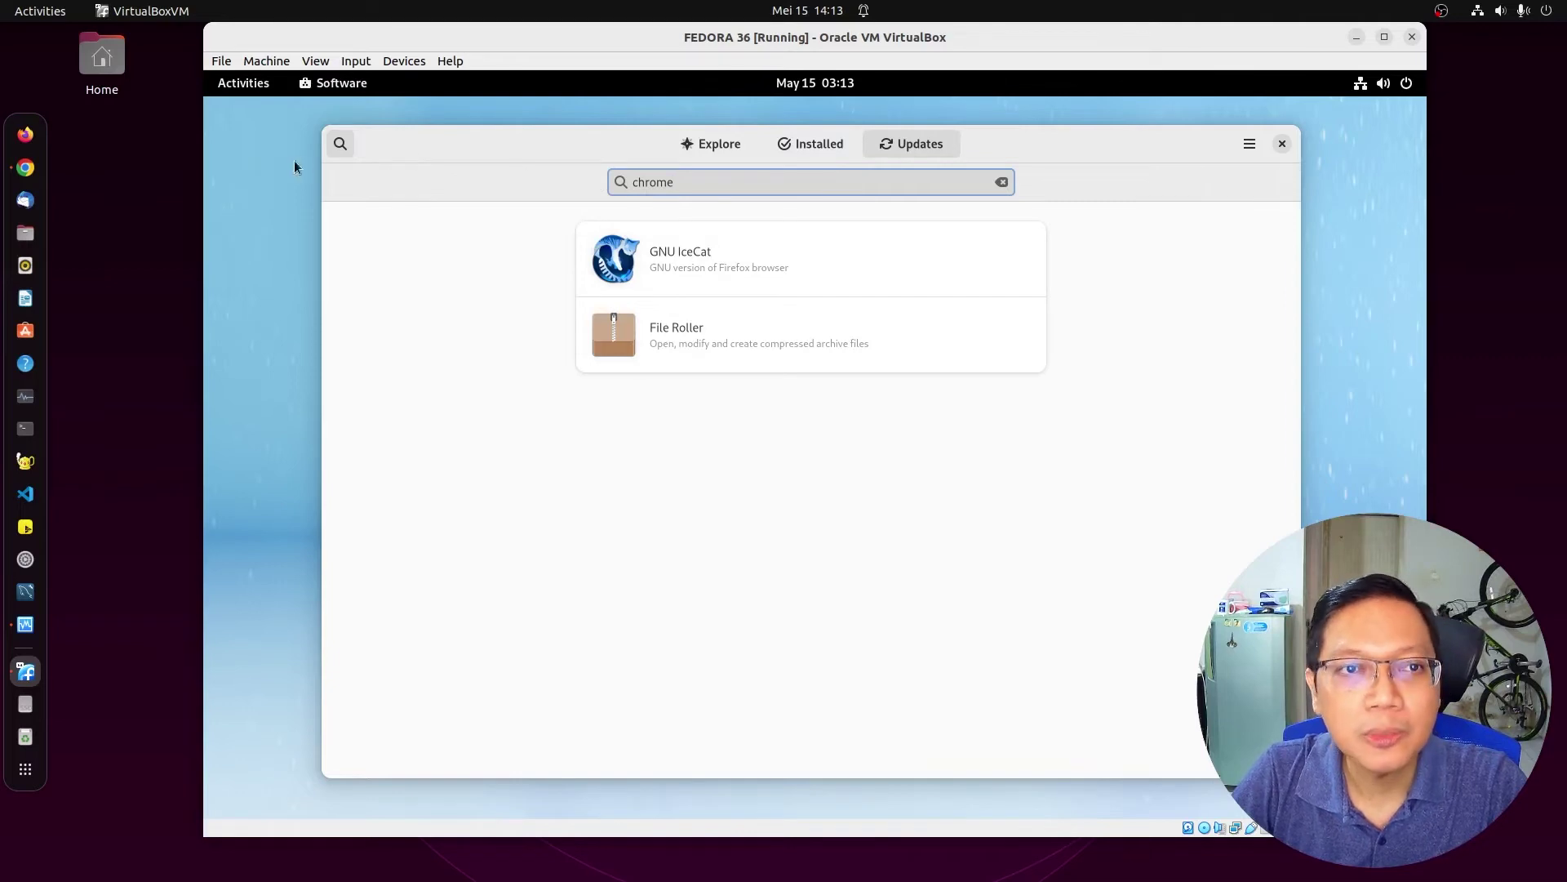
click(734, 154)
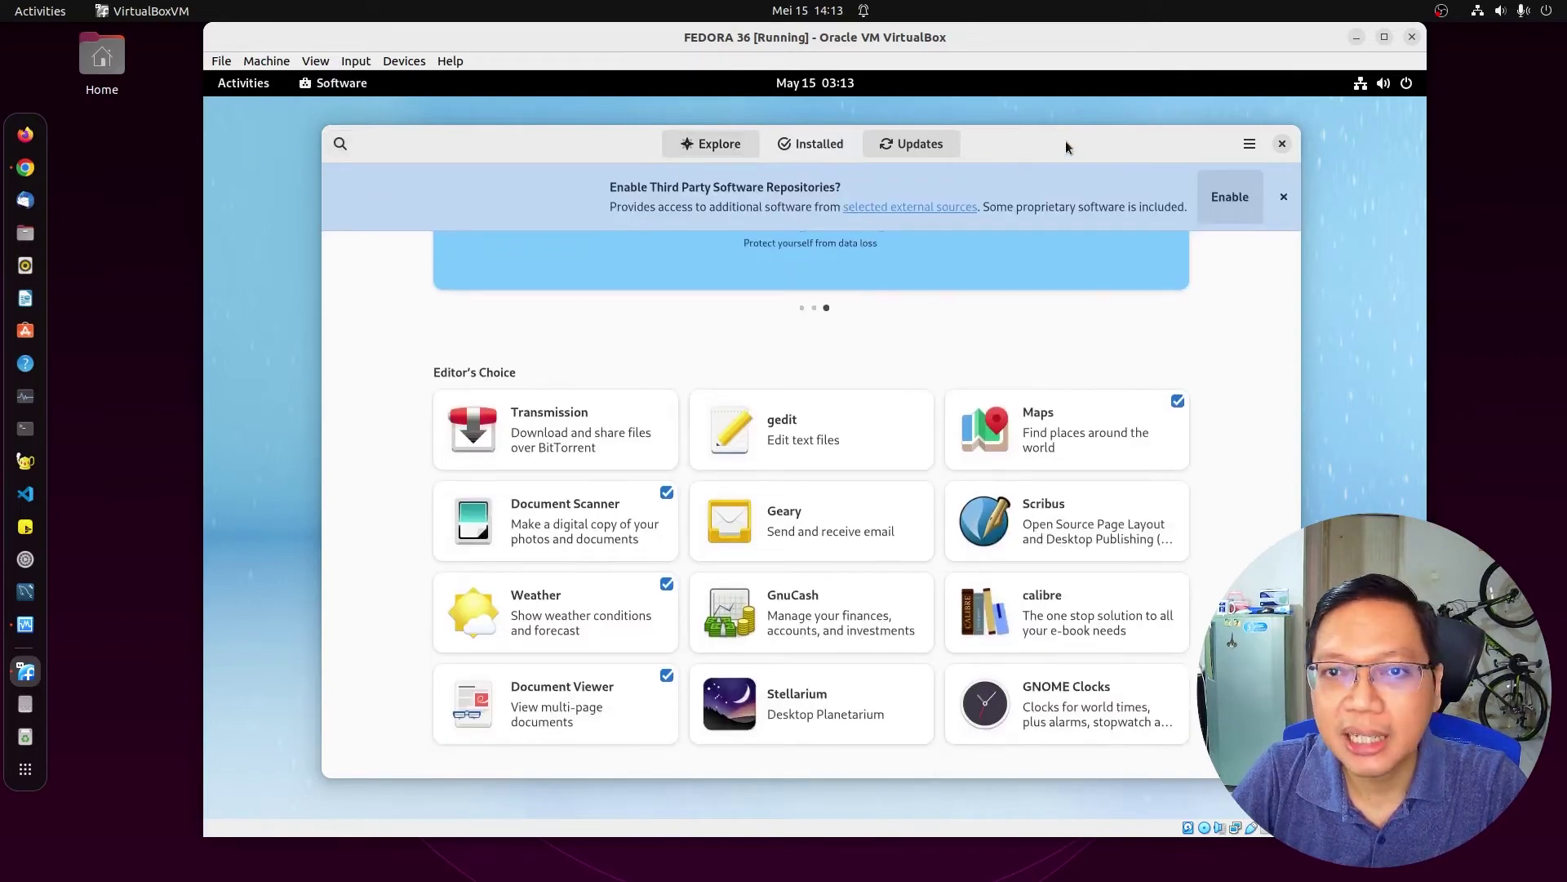
drag(1066, 147, 1085, 147)
Launch Firefox from the Fedora activities overview and move its window toward the middle of the desktop.
click(248, 88)
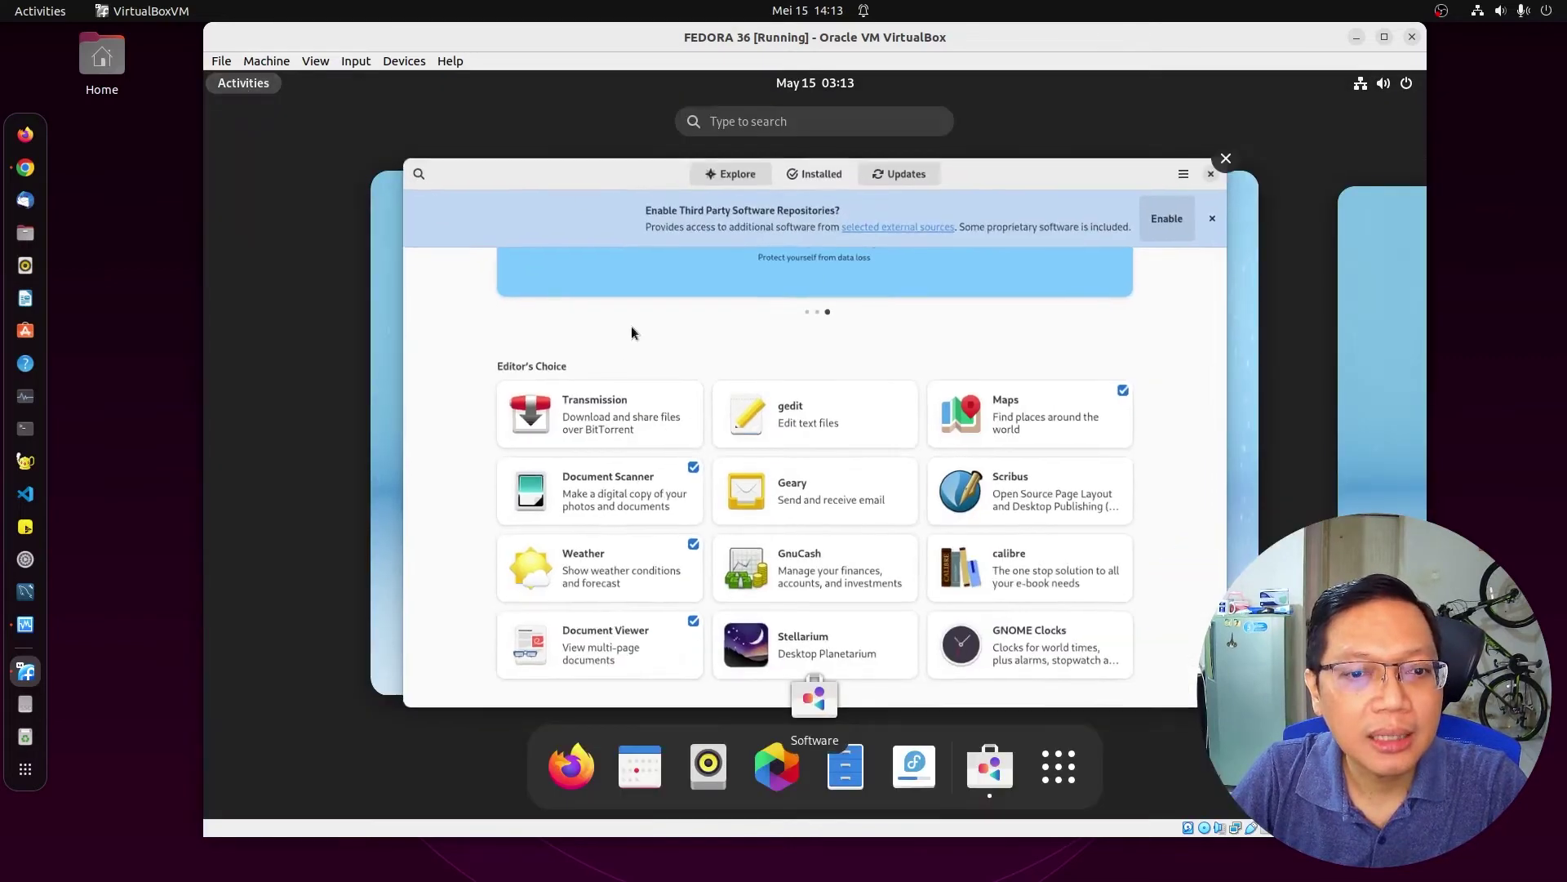
click(650, 609)
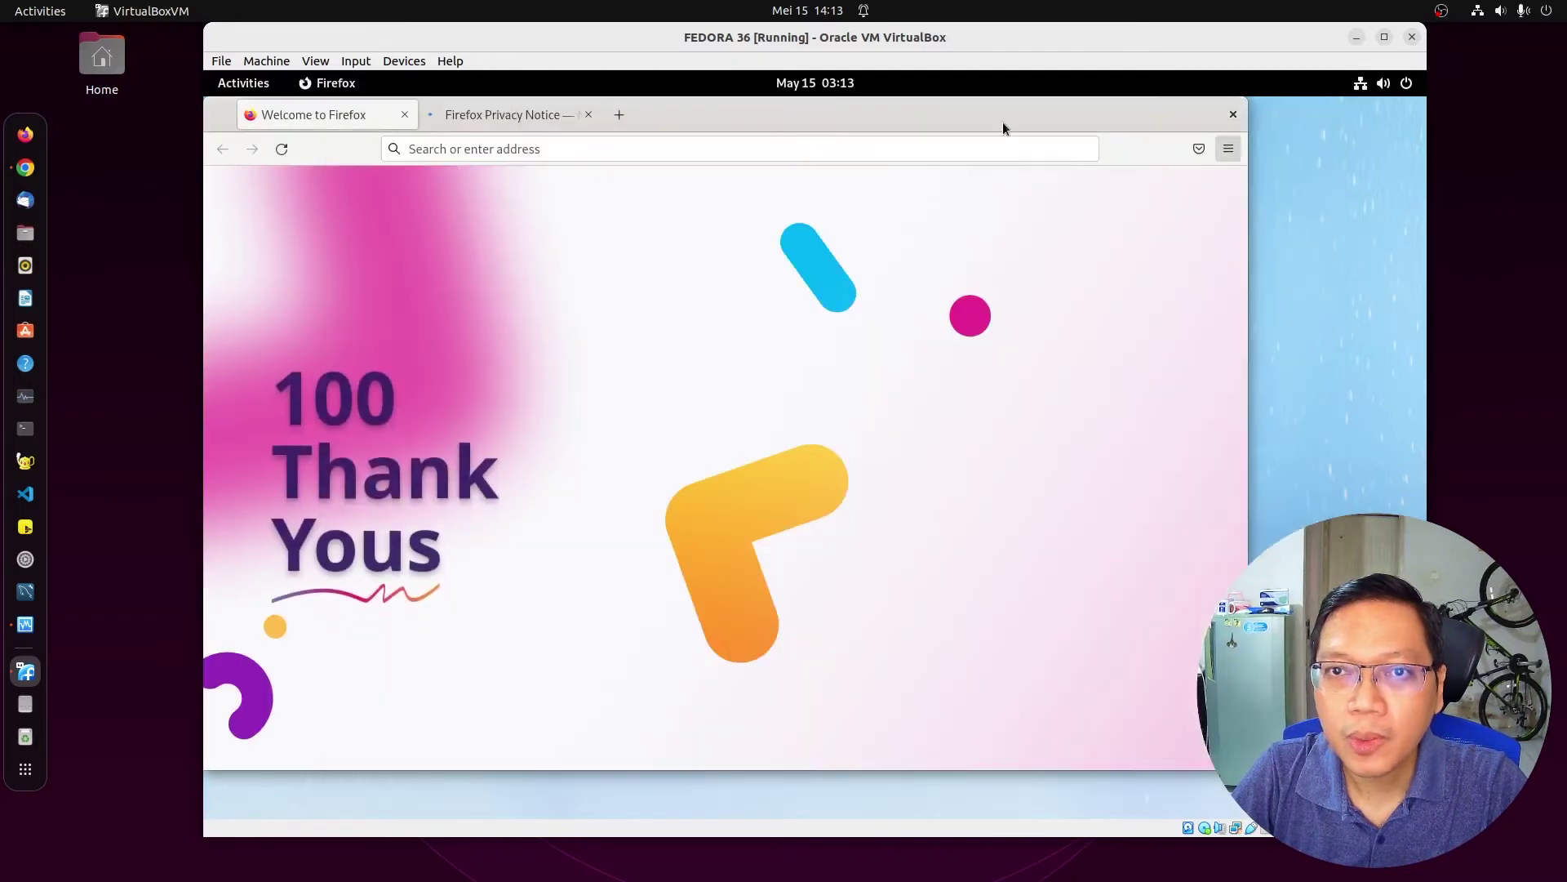
drag(1004, 129, 1121, 128)
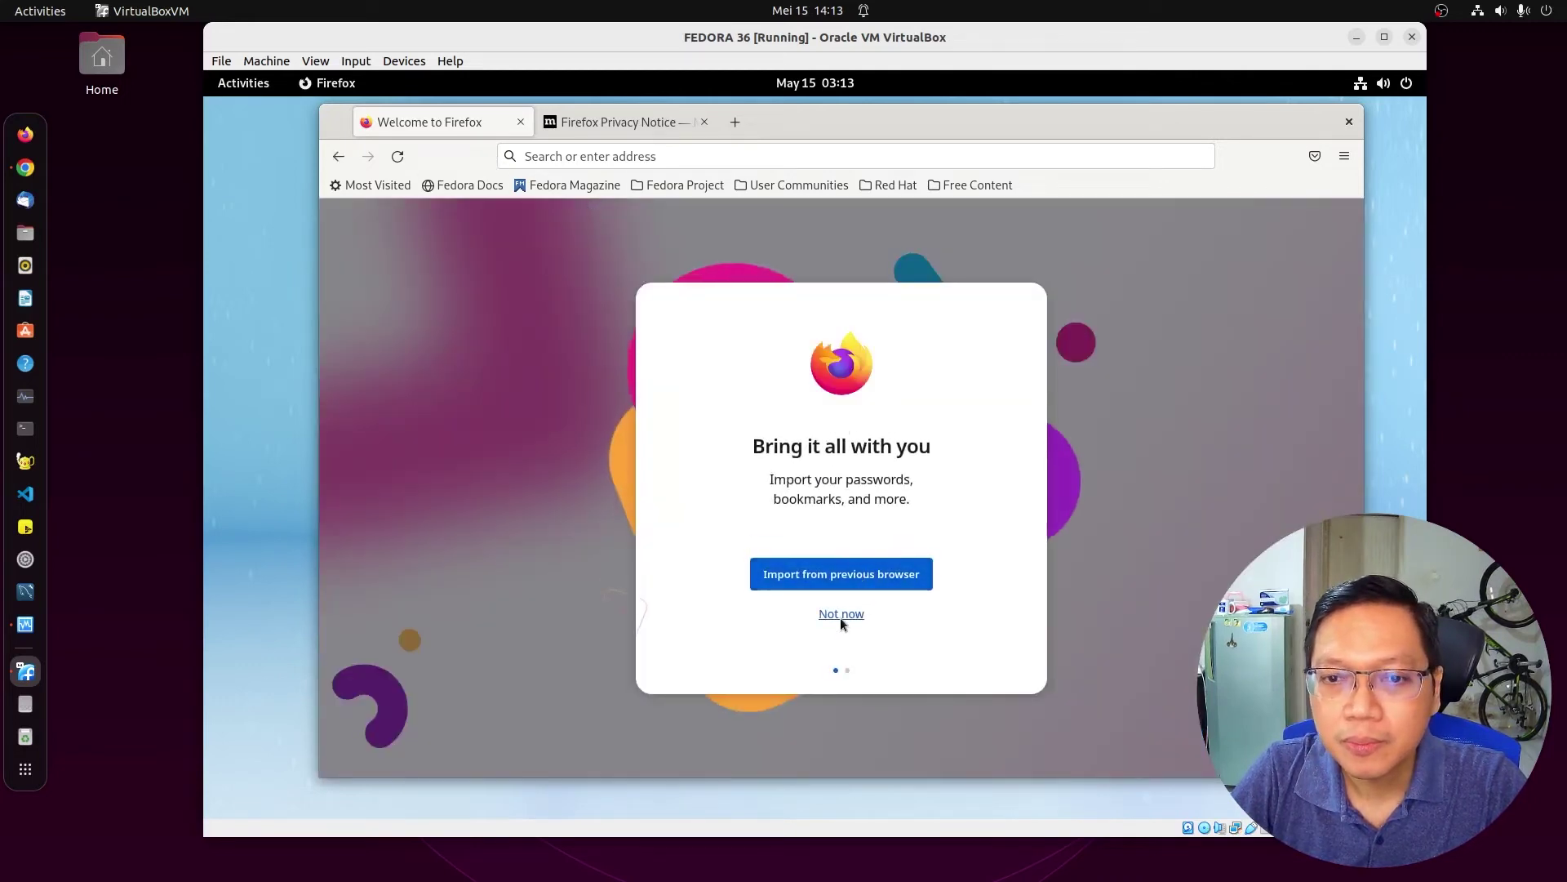
Skip importing data from a previous browser, preview the Firefox themes, and save the Alpenglow theme.
click(841, 614)
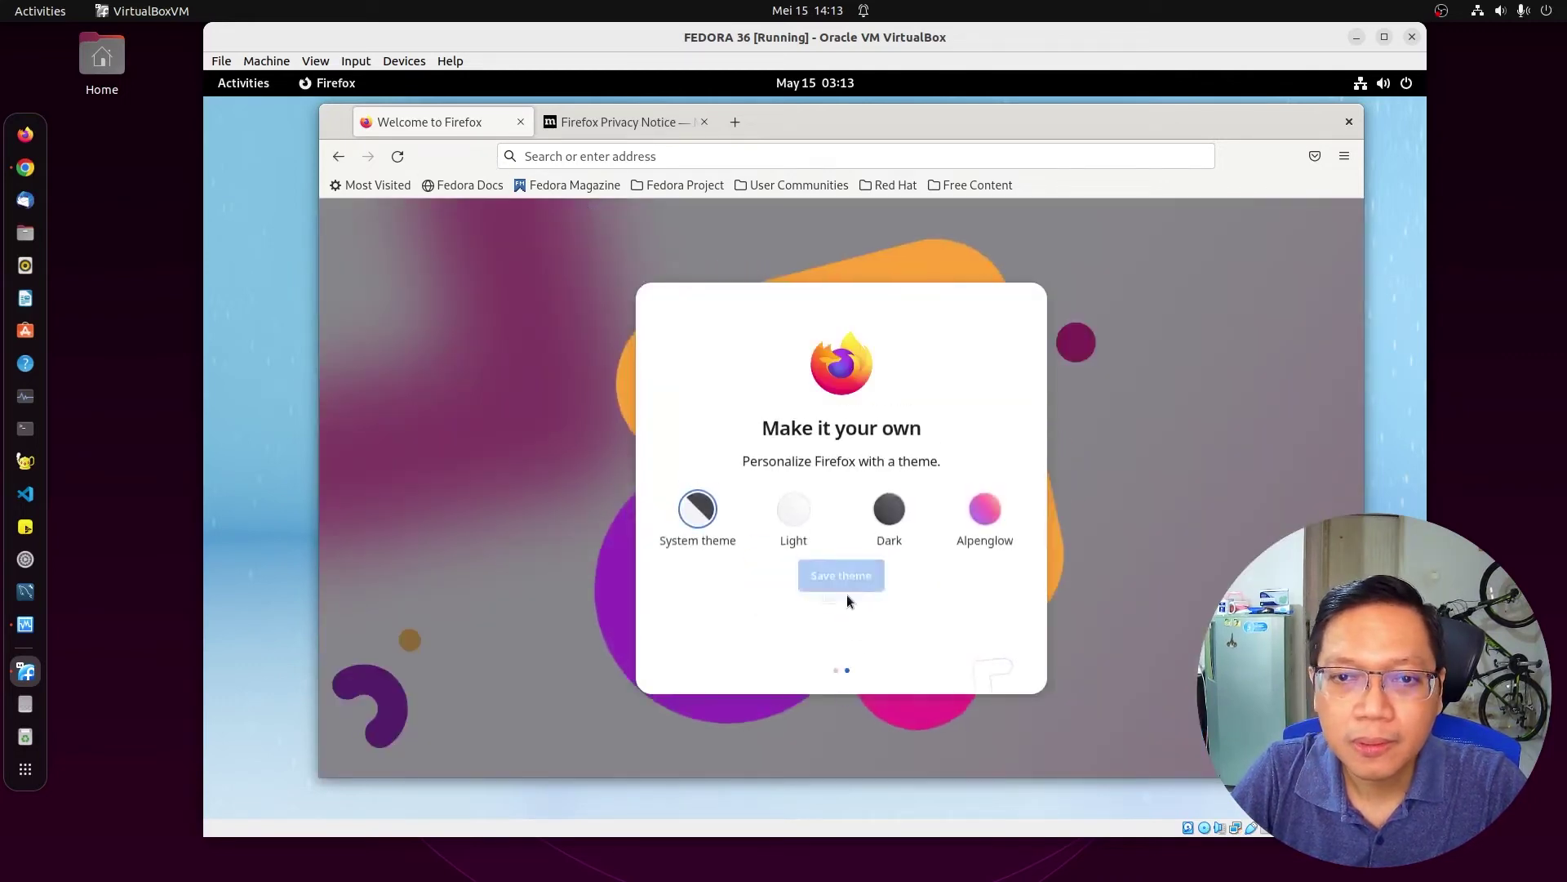
click(707, 523)
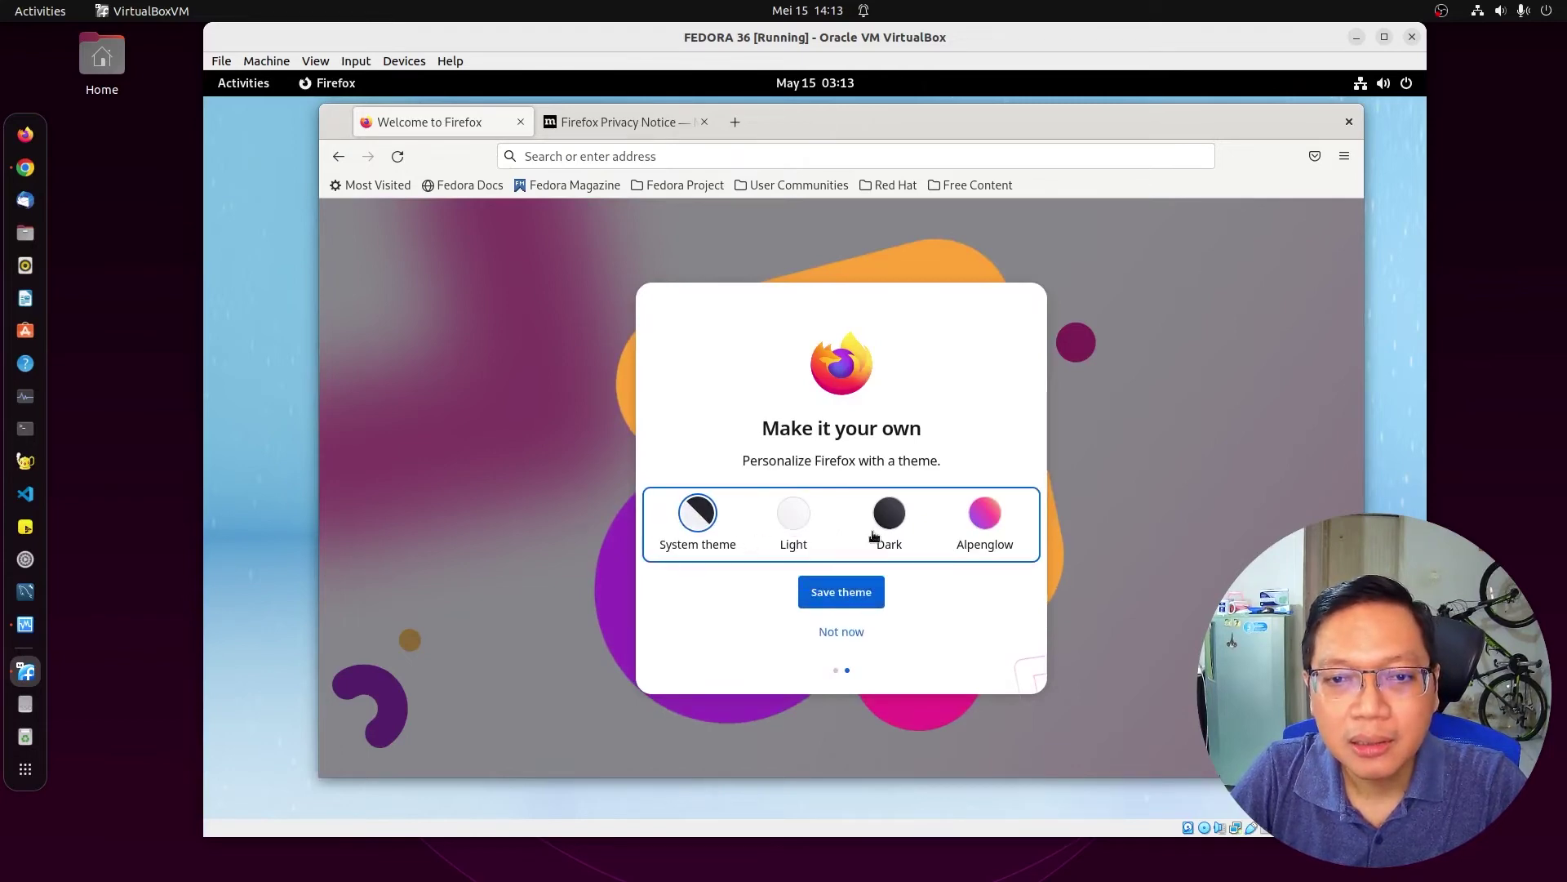
click(806, 527)
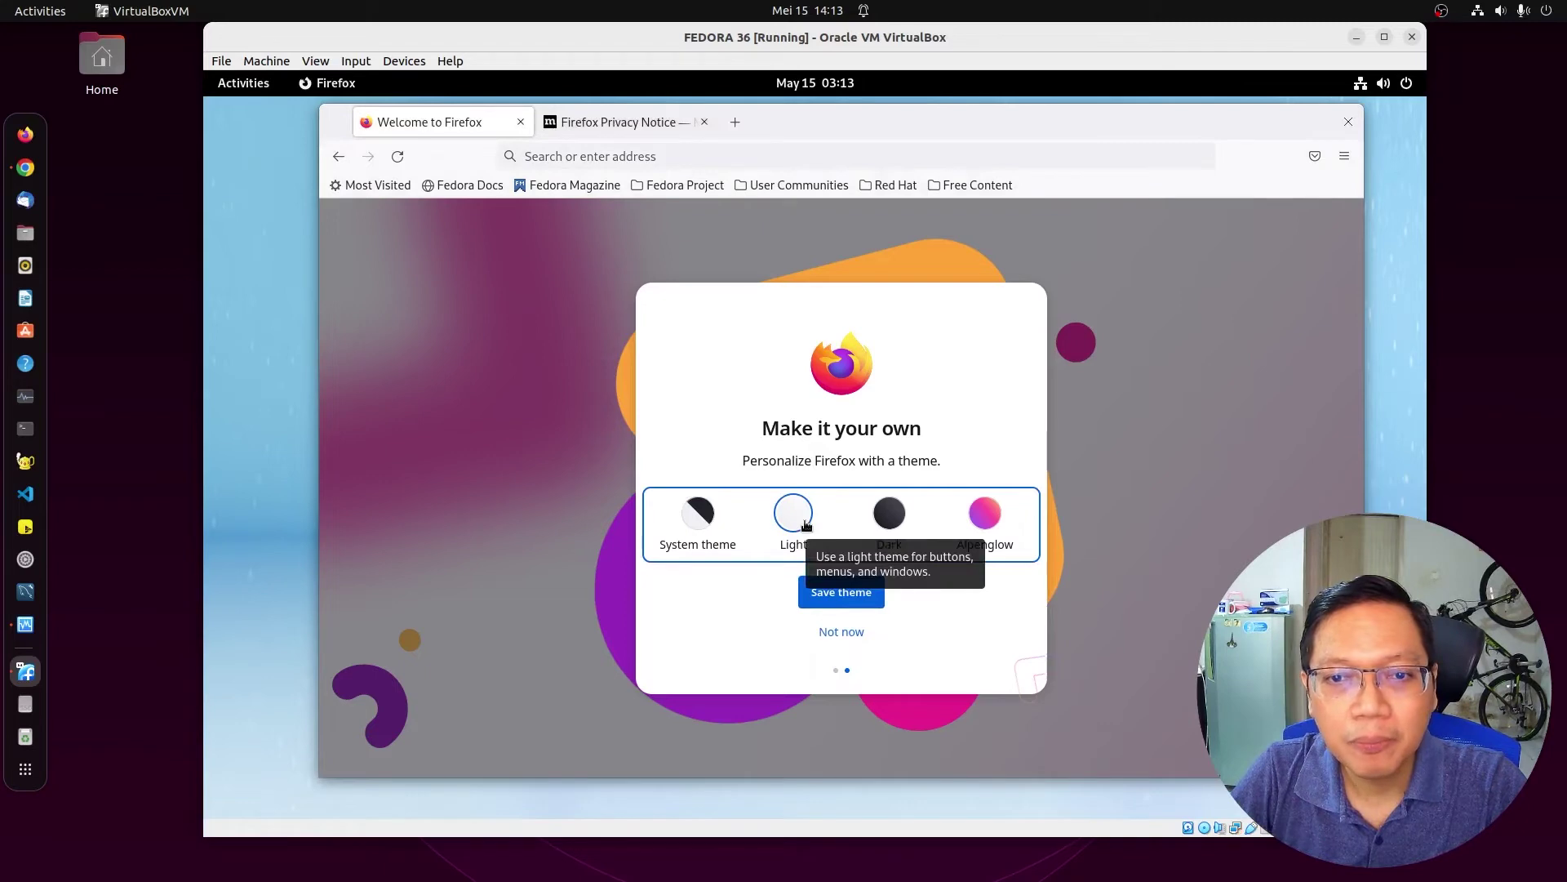
click(895, 522)
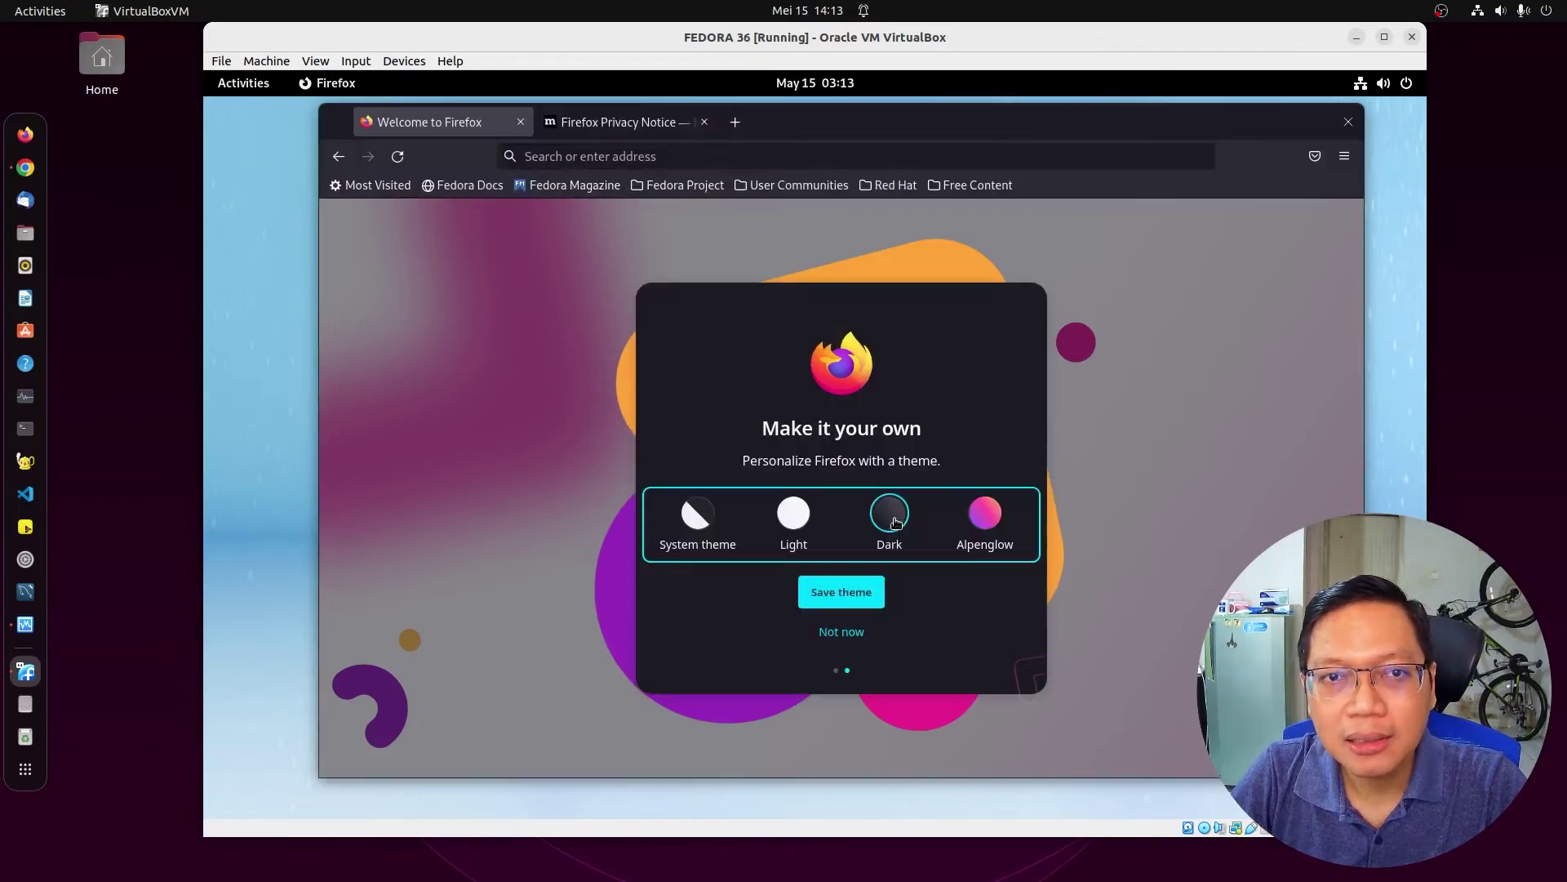
click(987, 514)
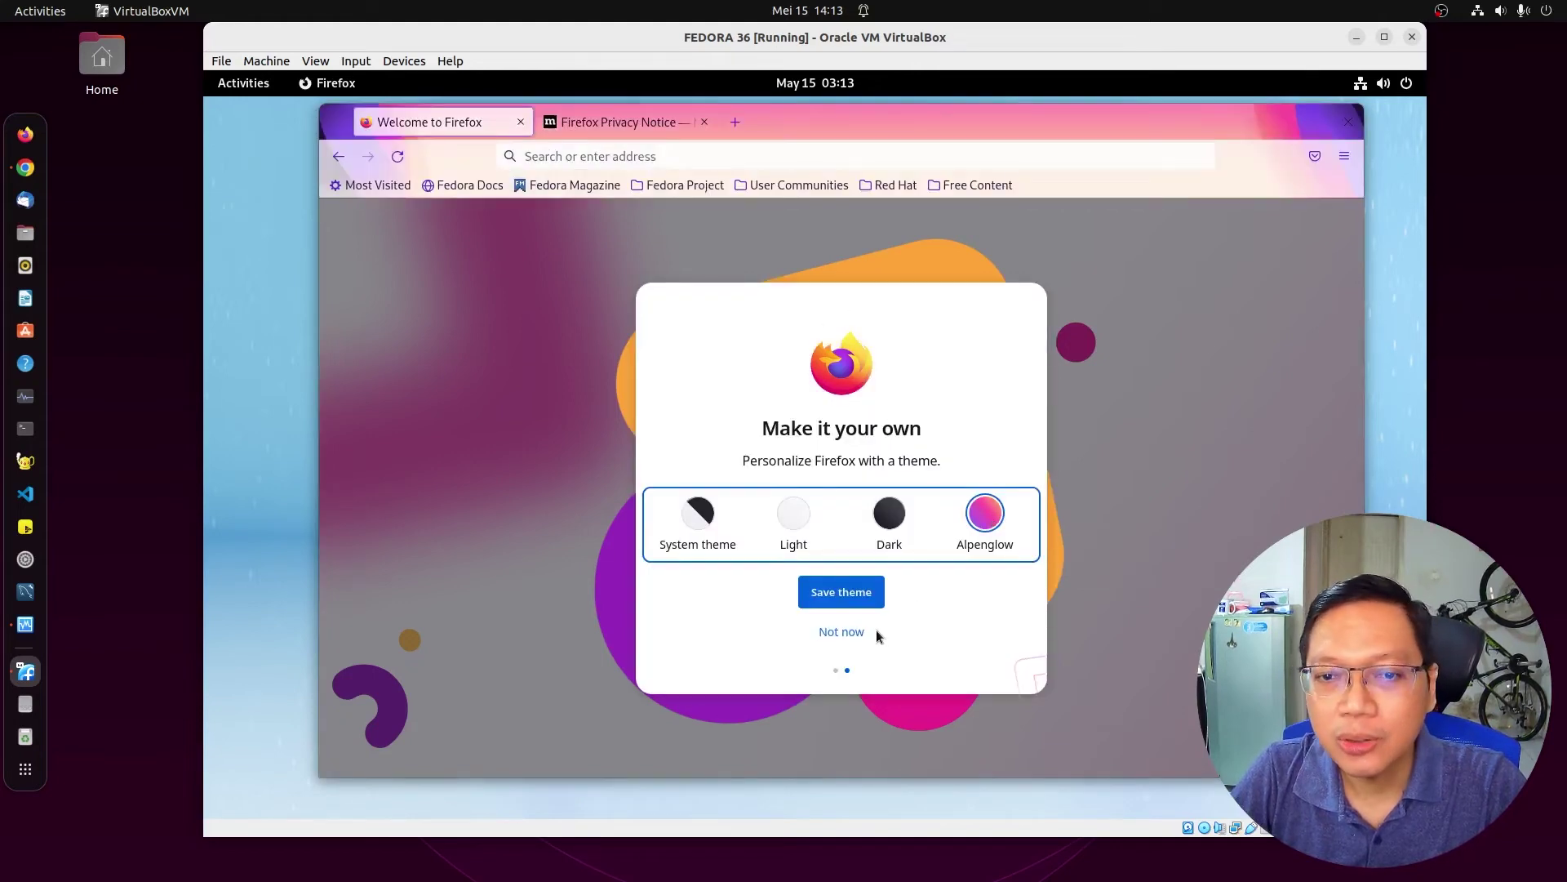
click(848, 602)
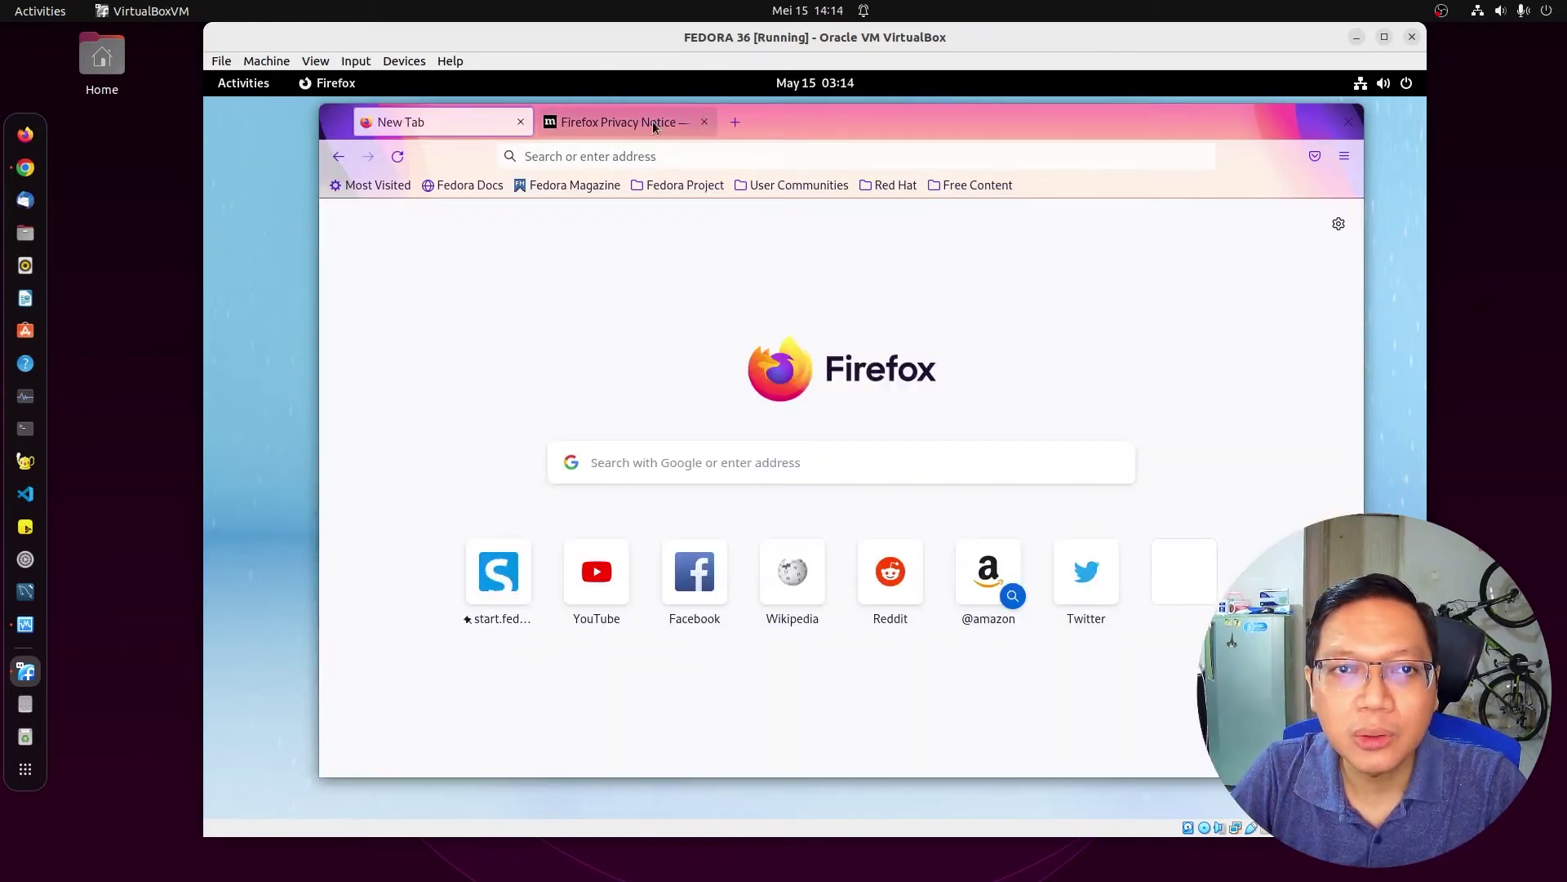
View and close the Firefox Privacy Notice tab, and switch the virtual machine to full-screen mode.
click(654, 121)
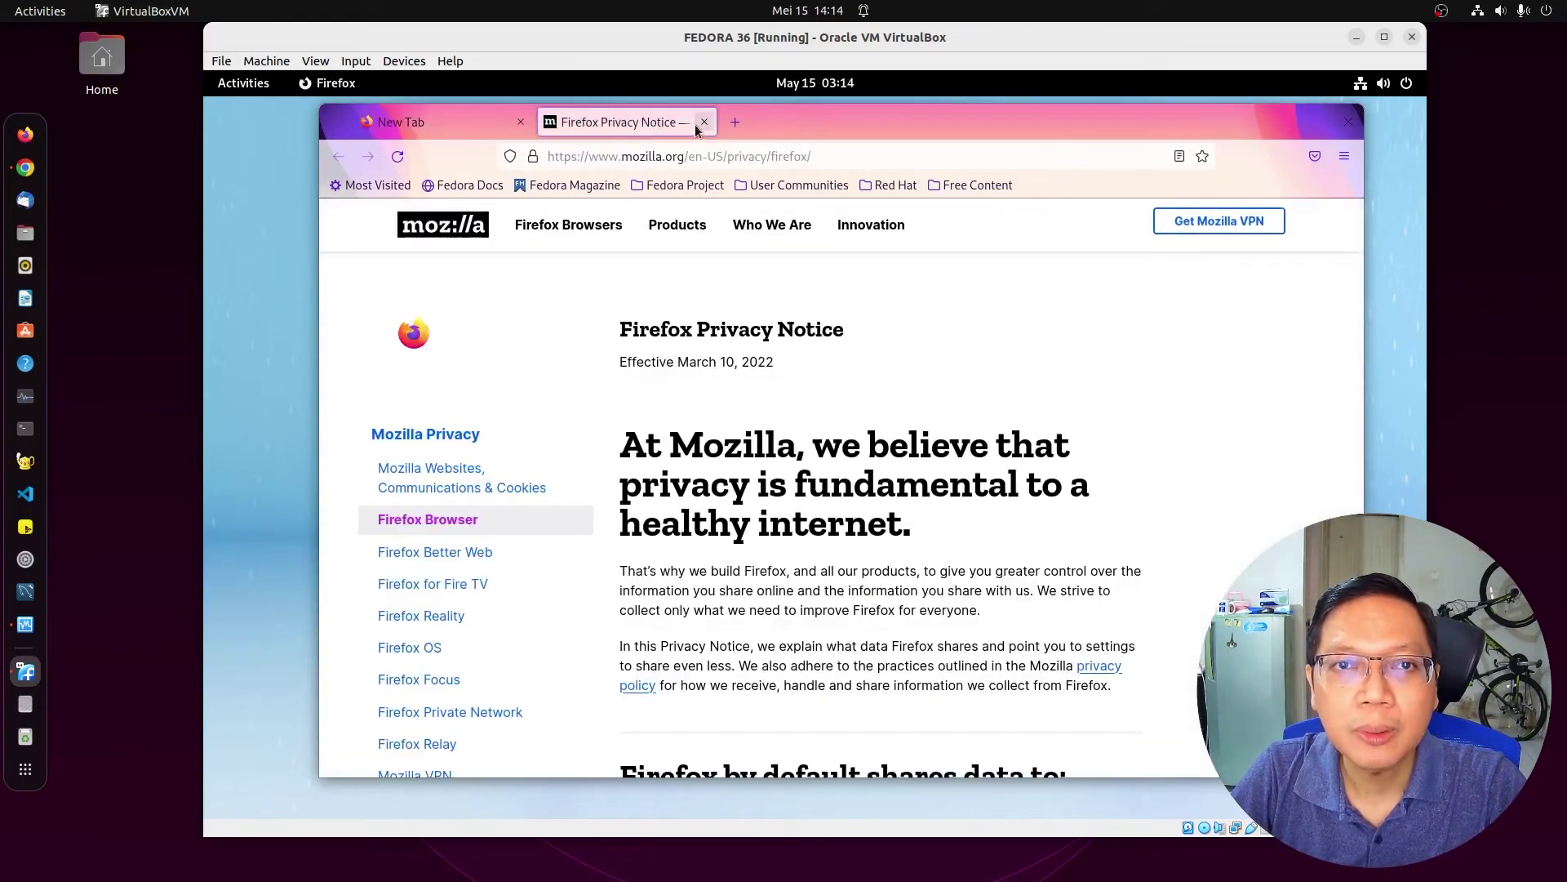
click(704, 122)
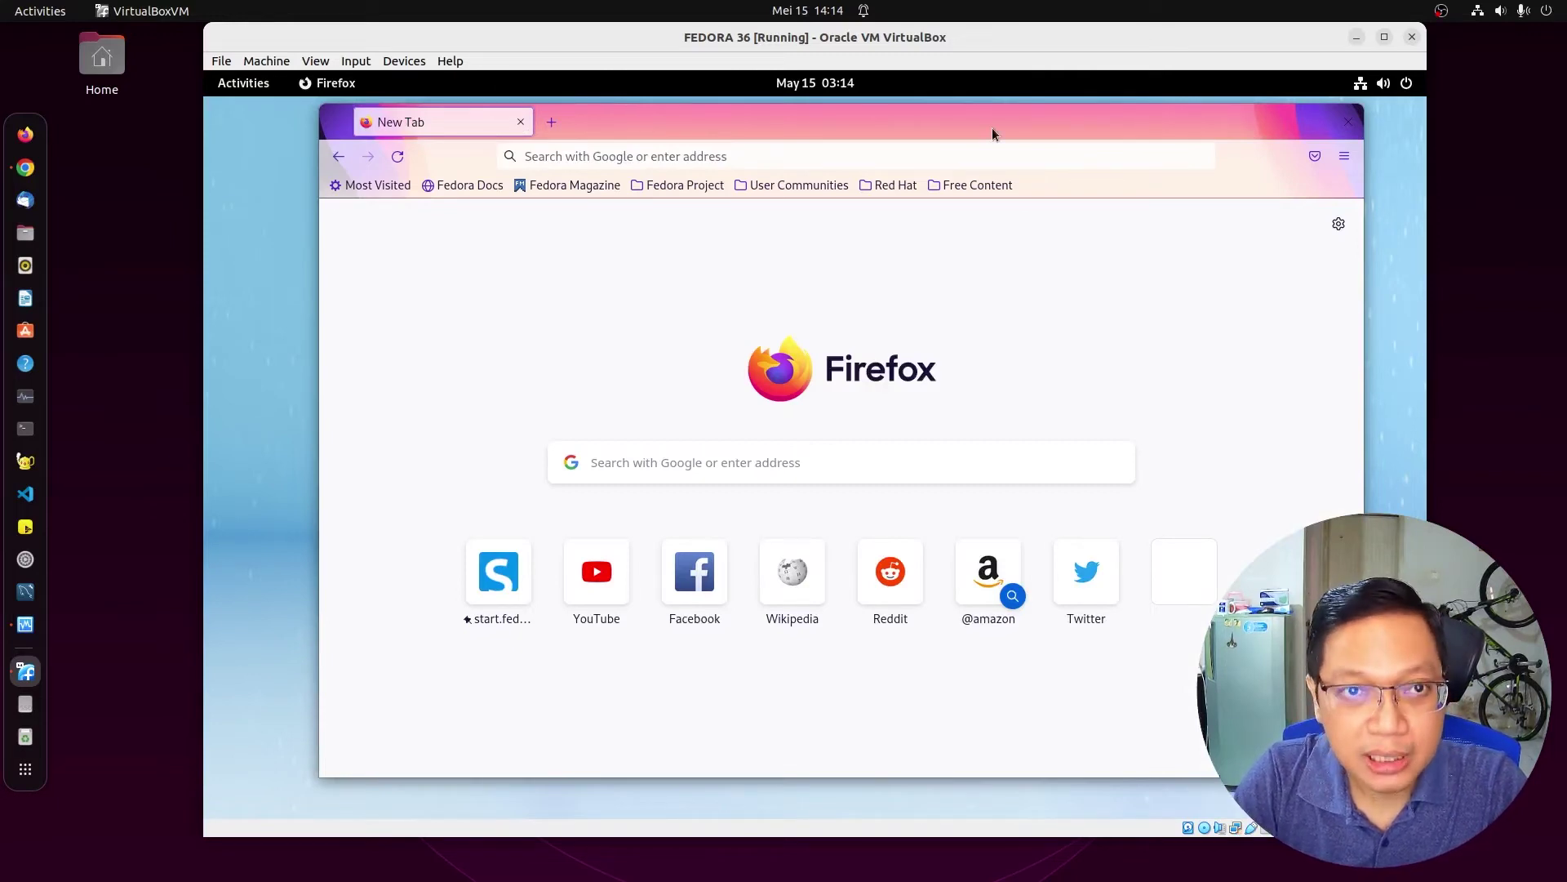
key(Control_R+f)
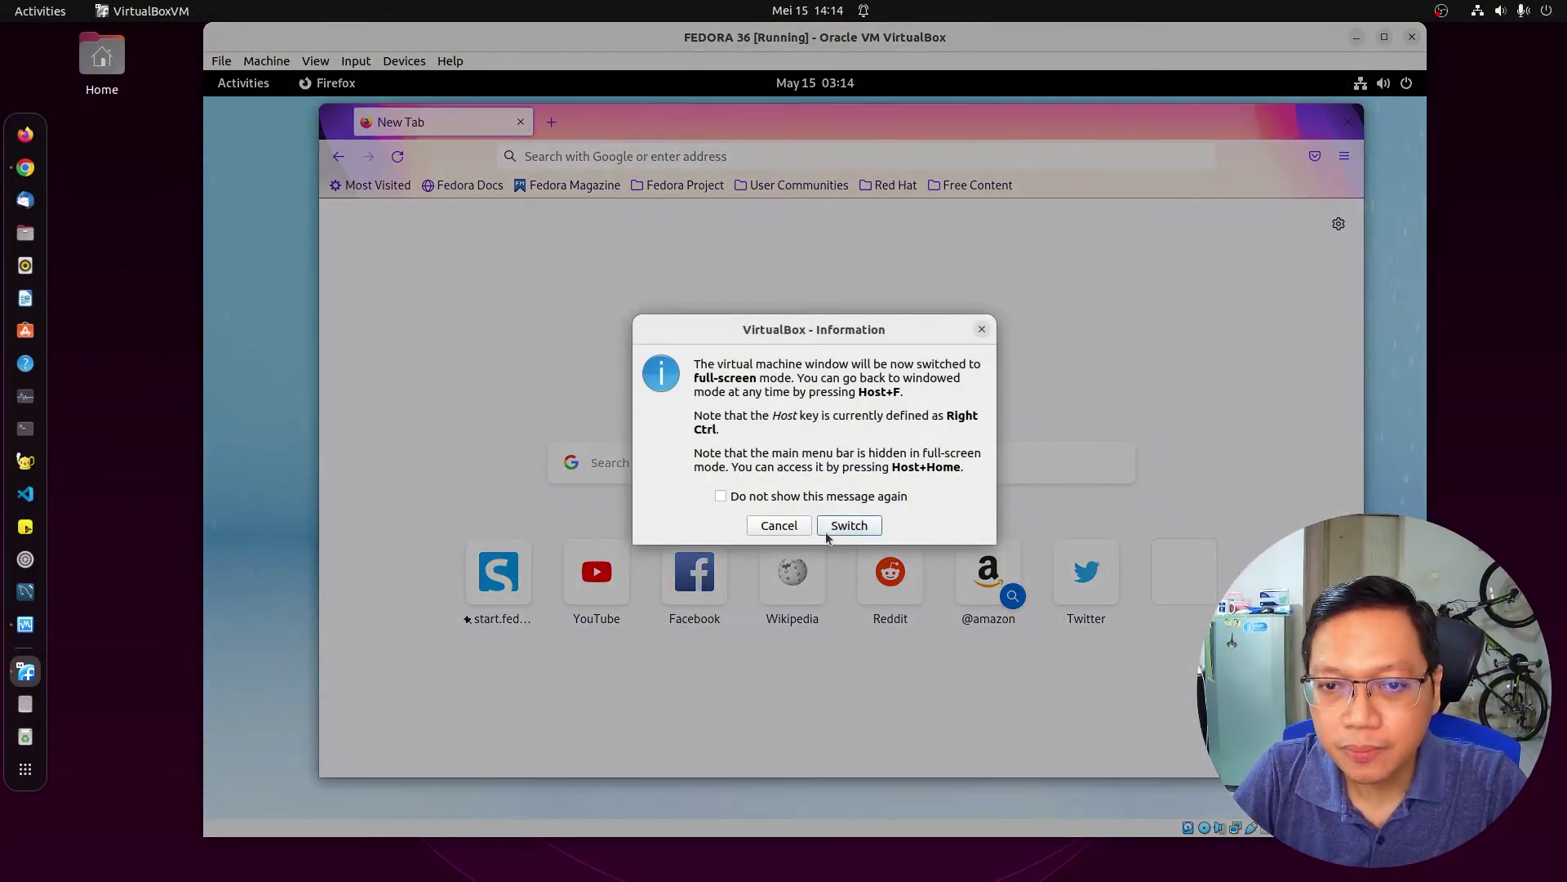
click(828, 529)
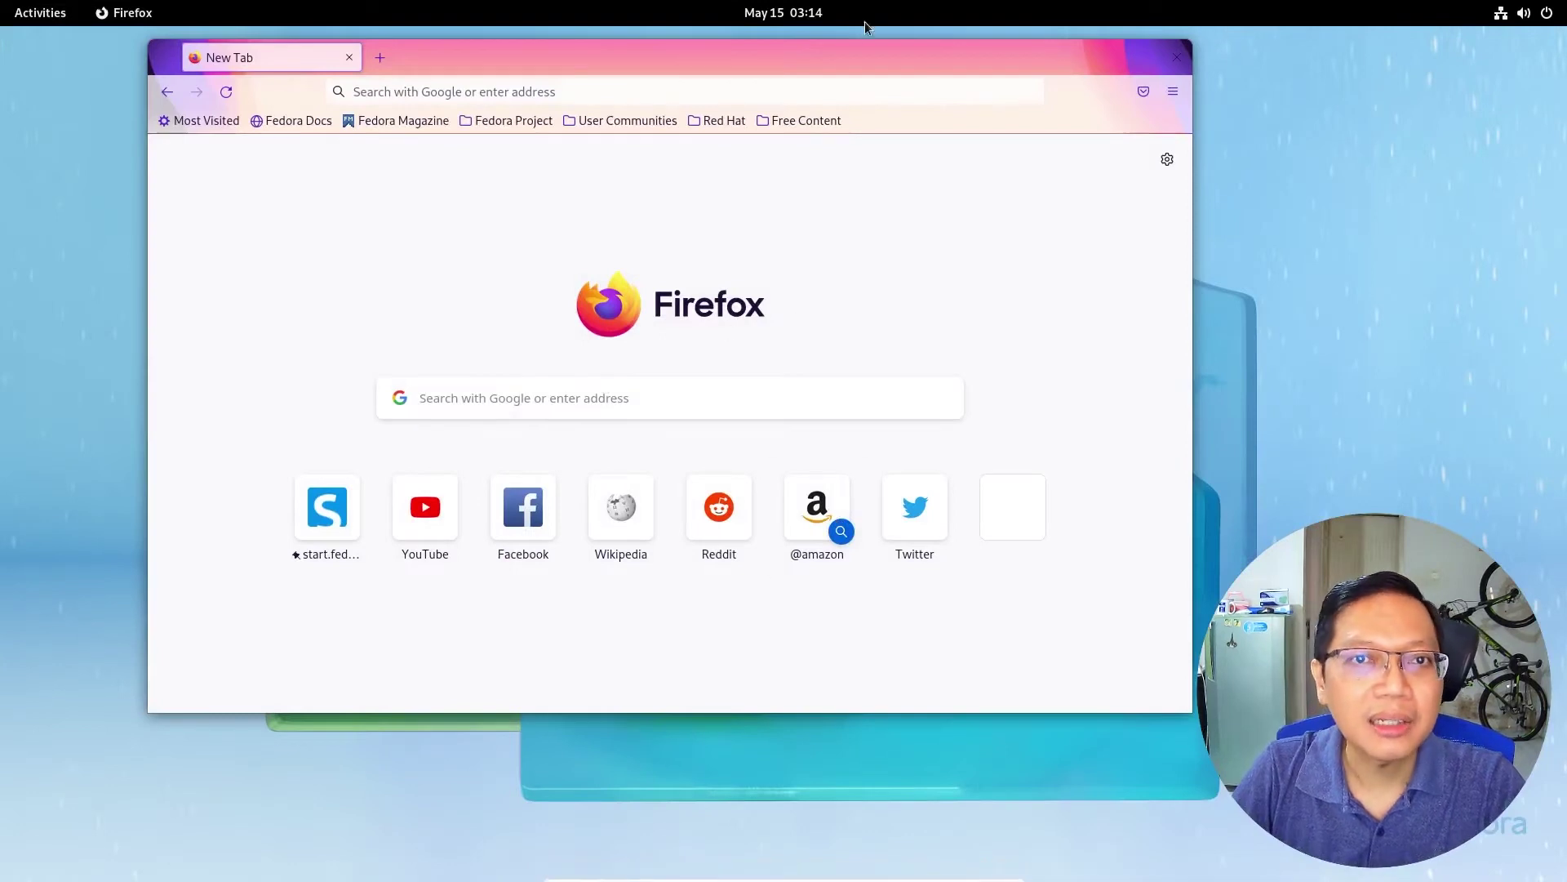
Move the Firefox window toward the middle of the full-screen Fedora desktop.
drag(856, 65, 1027, 155)
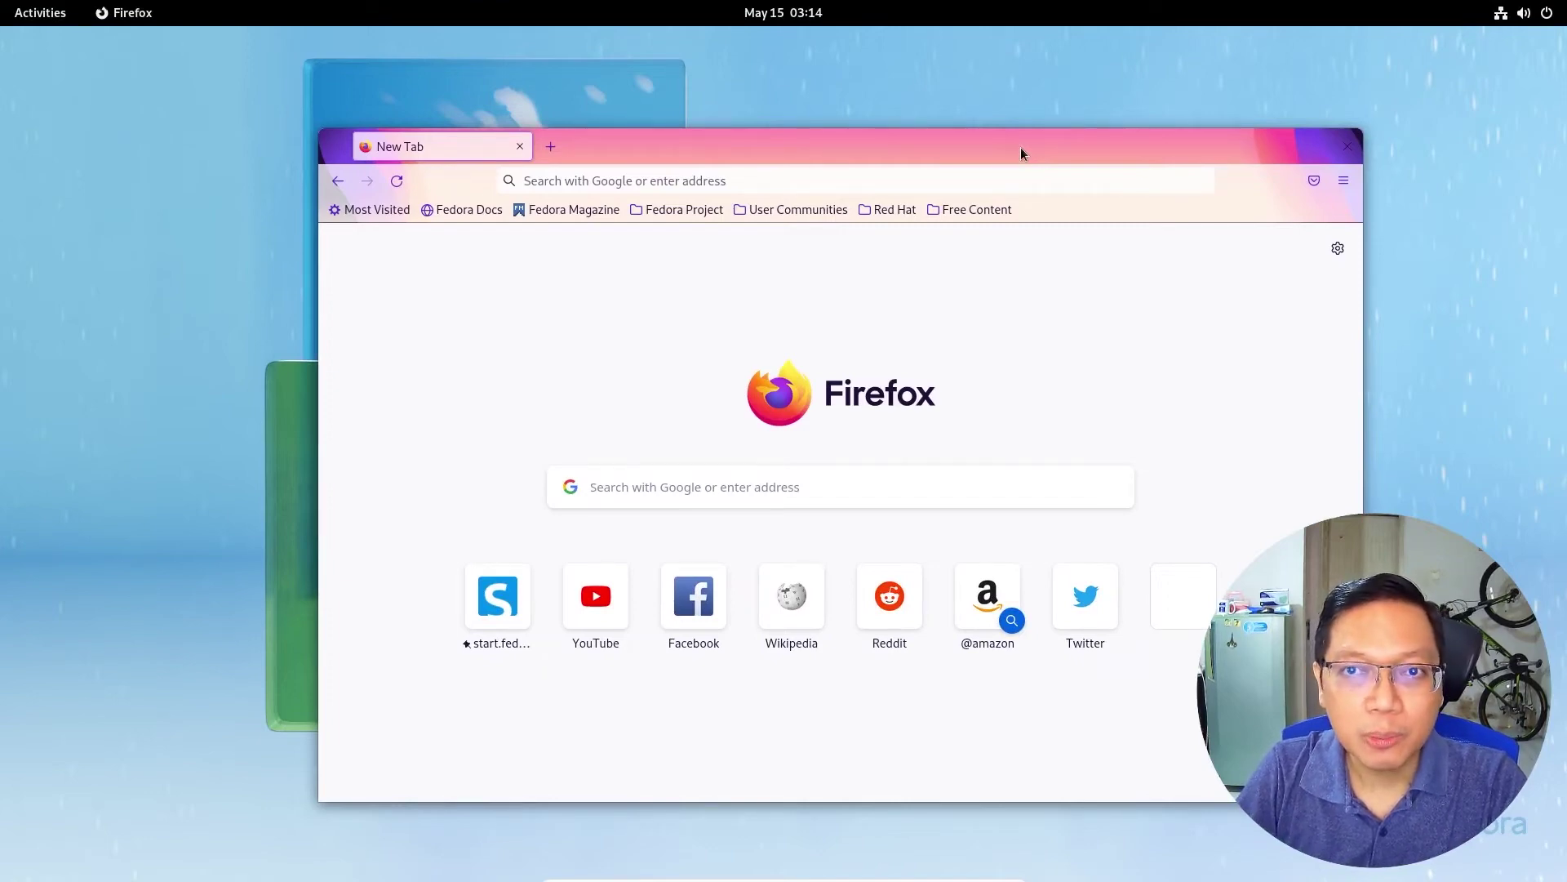
drag(1021, 149, 957, 148)
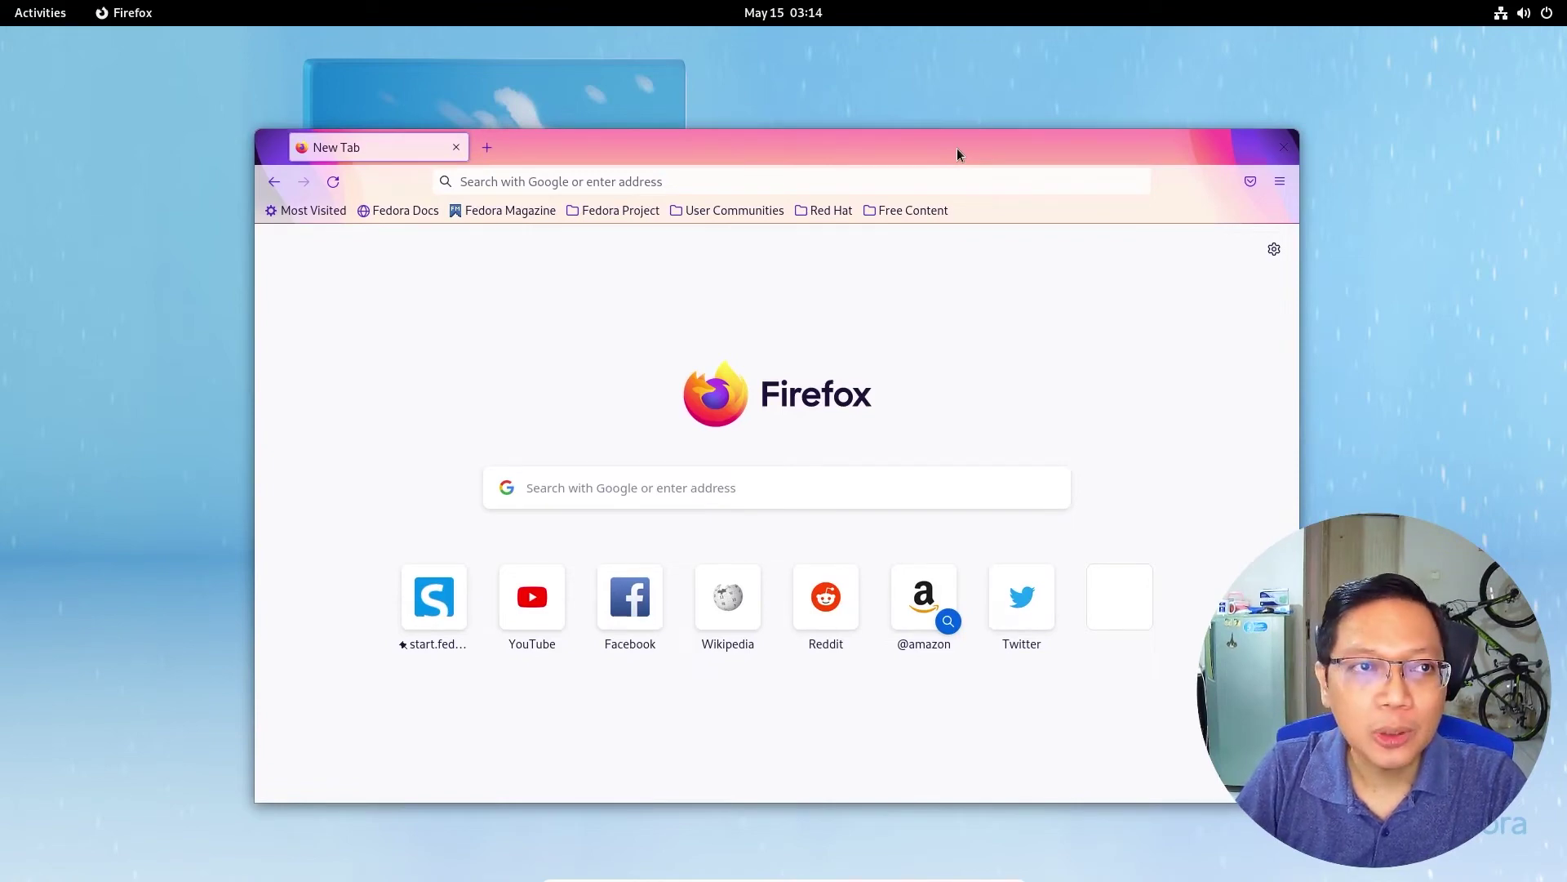
mouse_move(852, 149)
mouse_down()
mouse_move(847, 134)
mouse_move(851, 156)
mouse_up()
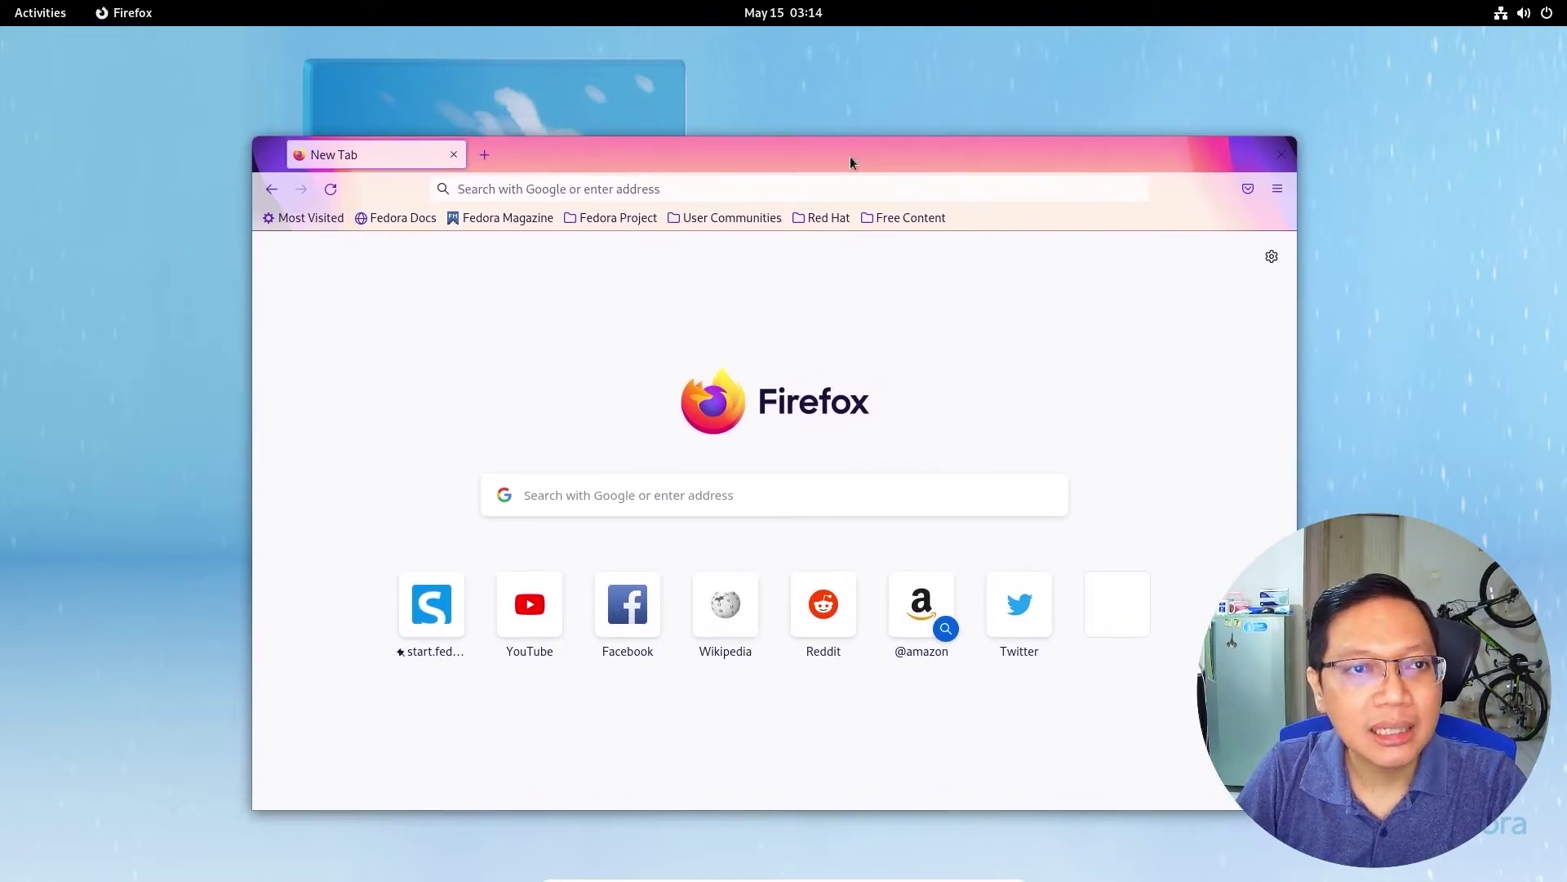
Open the bookmarked Fedora Magazine site and reposition its window on the desktop.
click(518, 219)
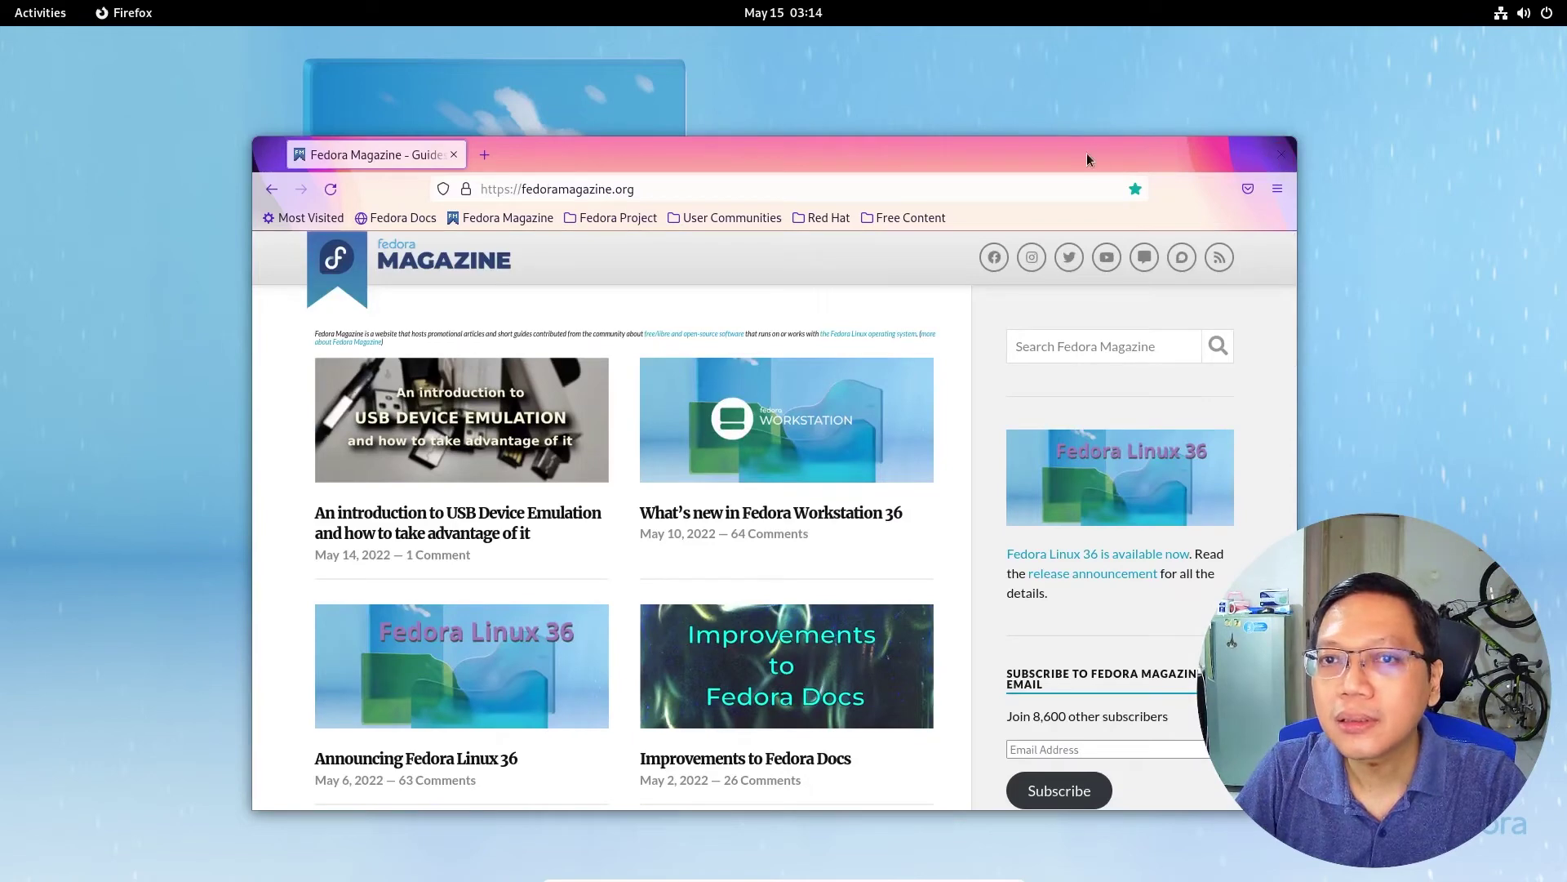
drag(604, 140, 680, 4)
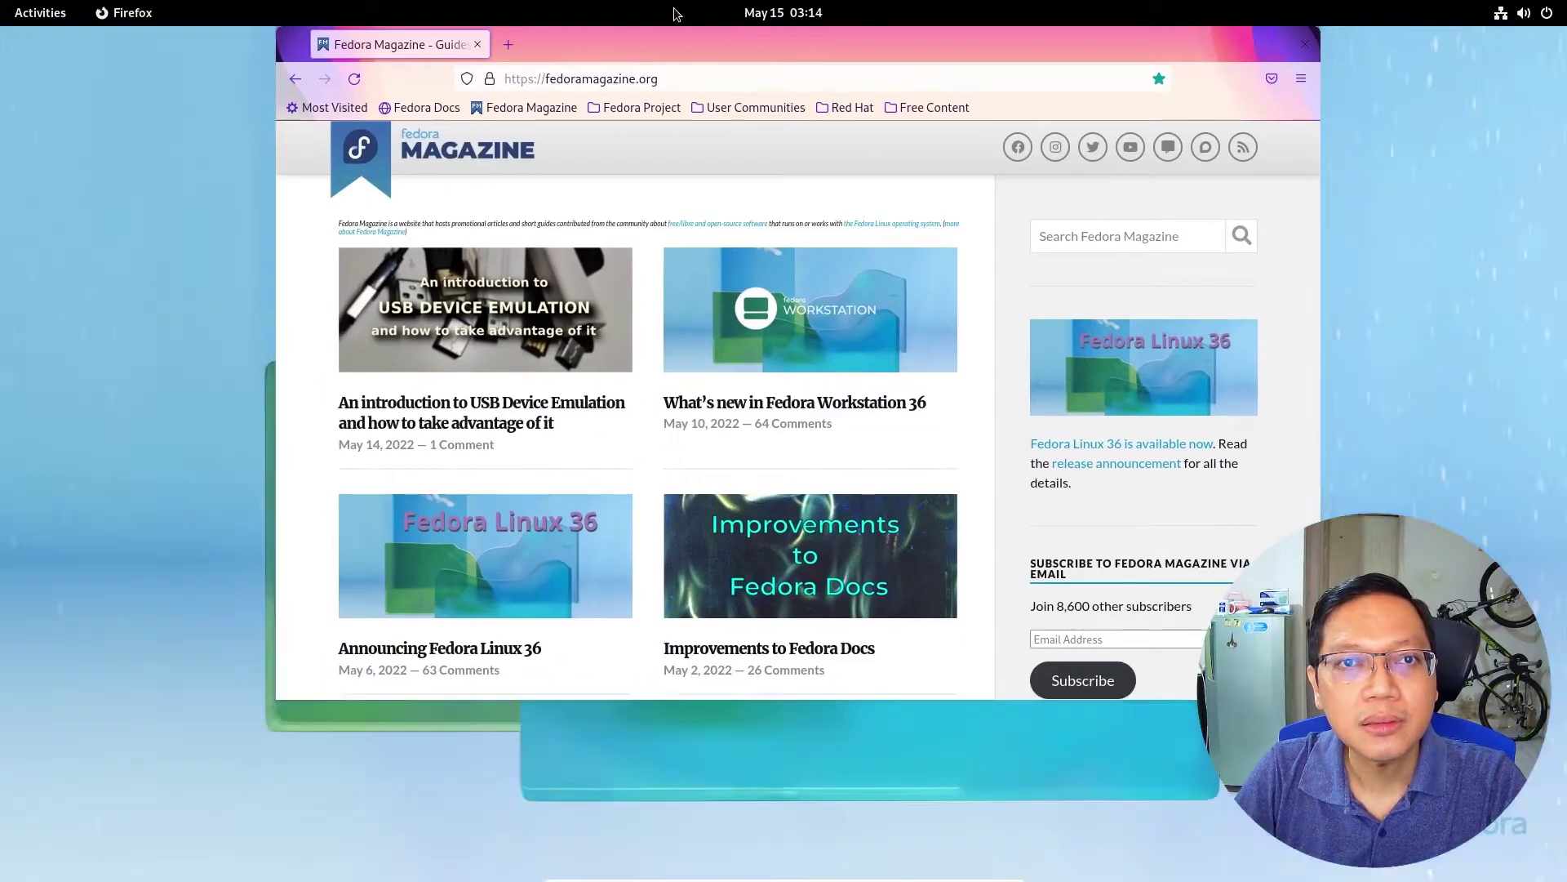
double_click(703, 36)
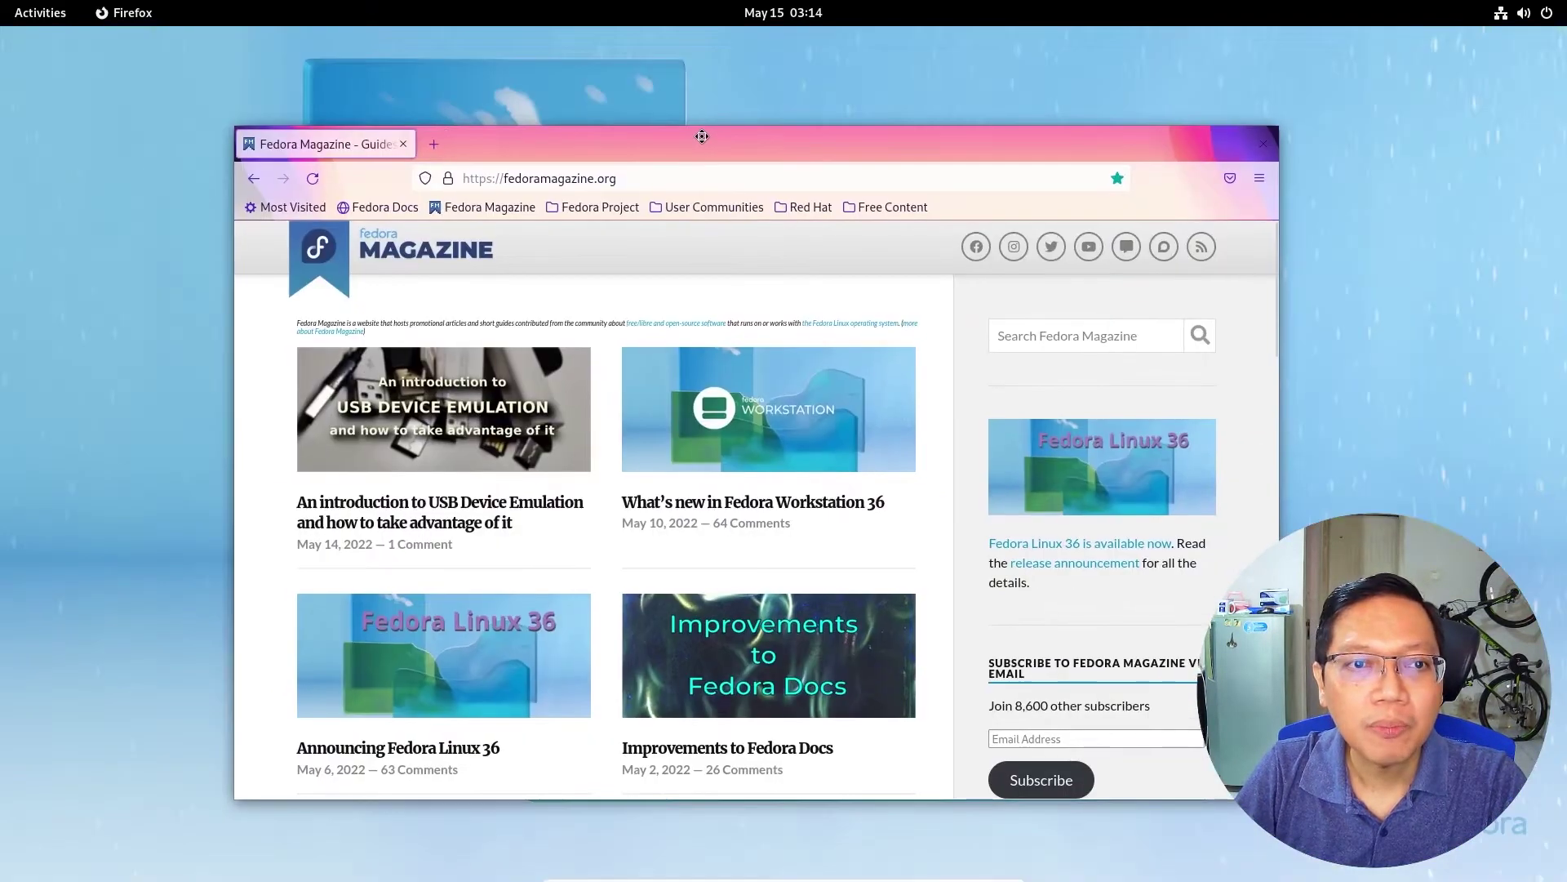
Open the "What's new in Fedora Workstation 36" article in a new tab and detach it into its own window.
right_click(744, 415)
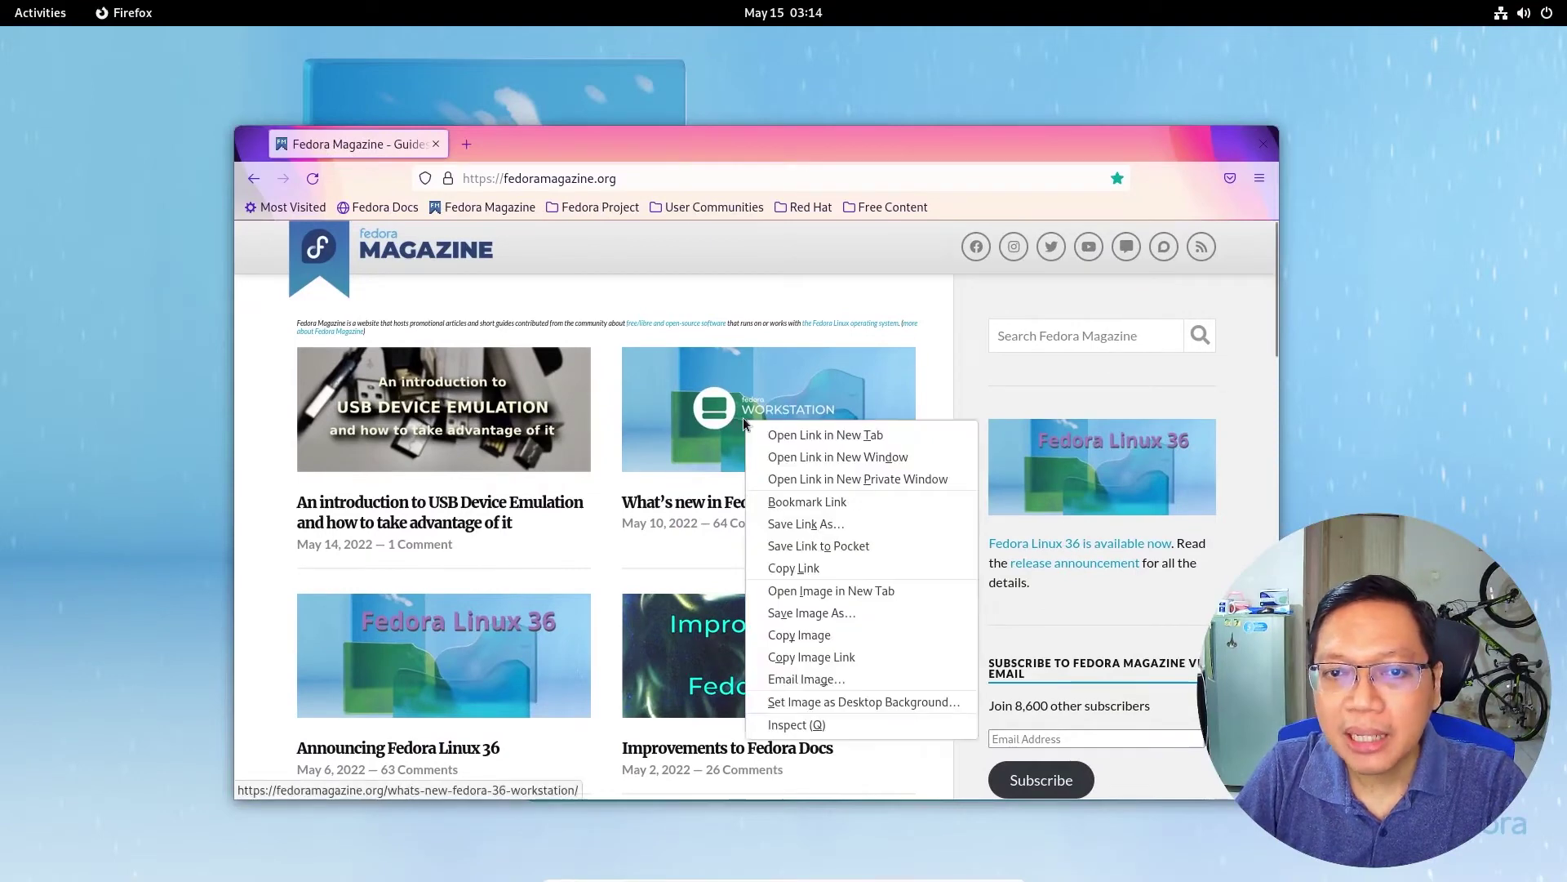
click(782, 434)
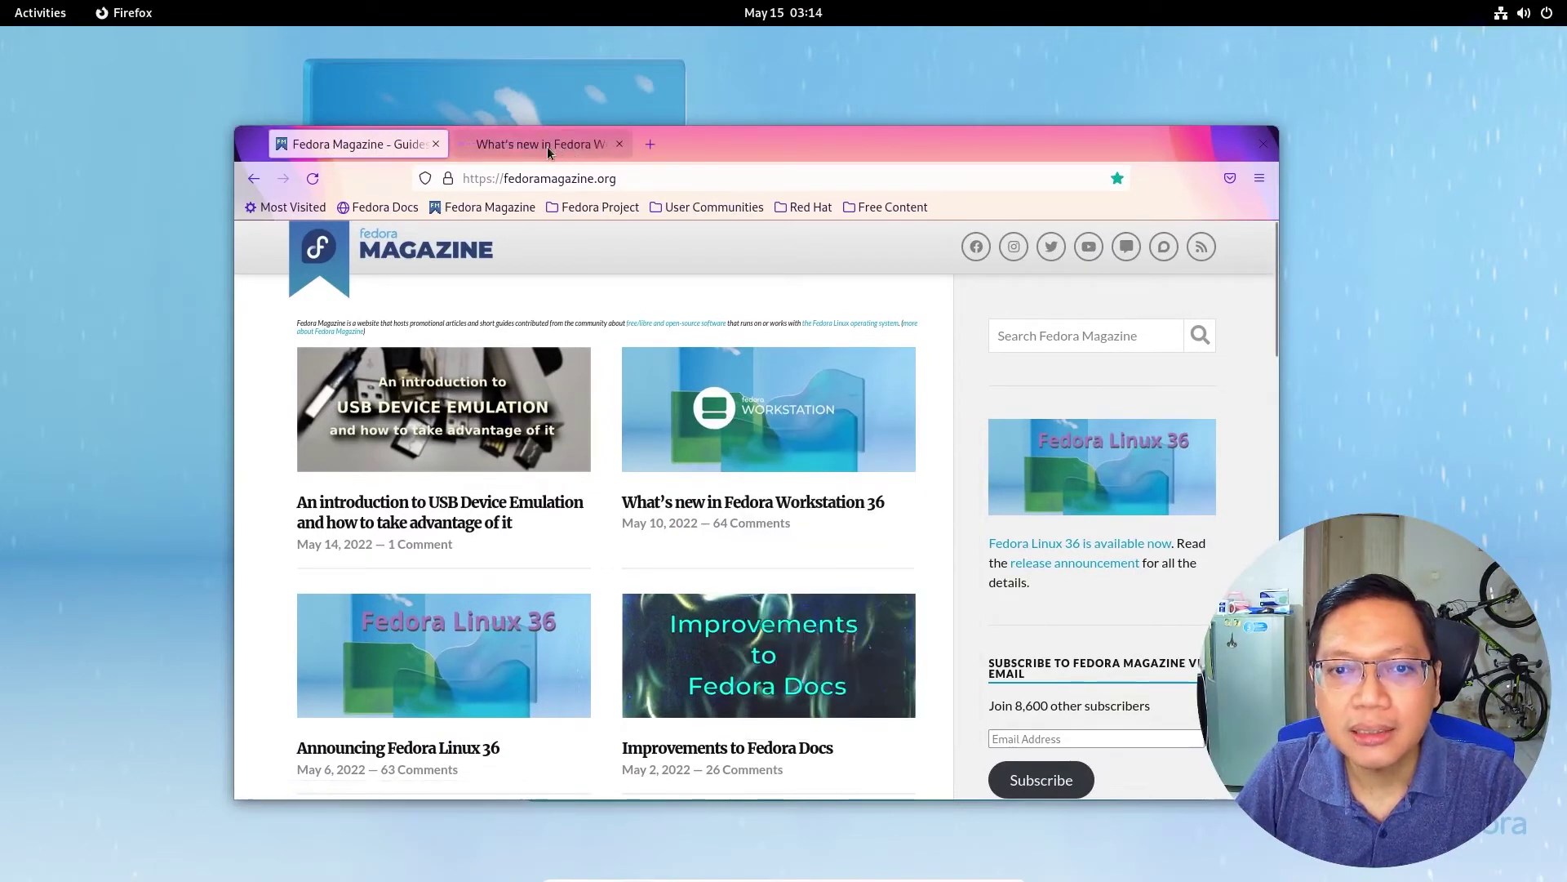
drag(539, 143, 691, 249)
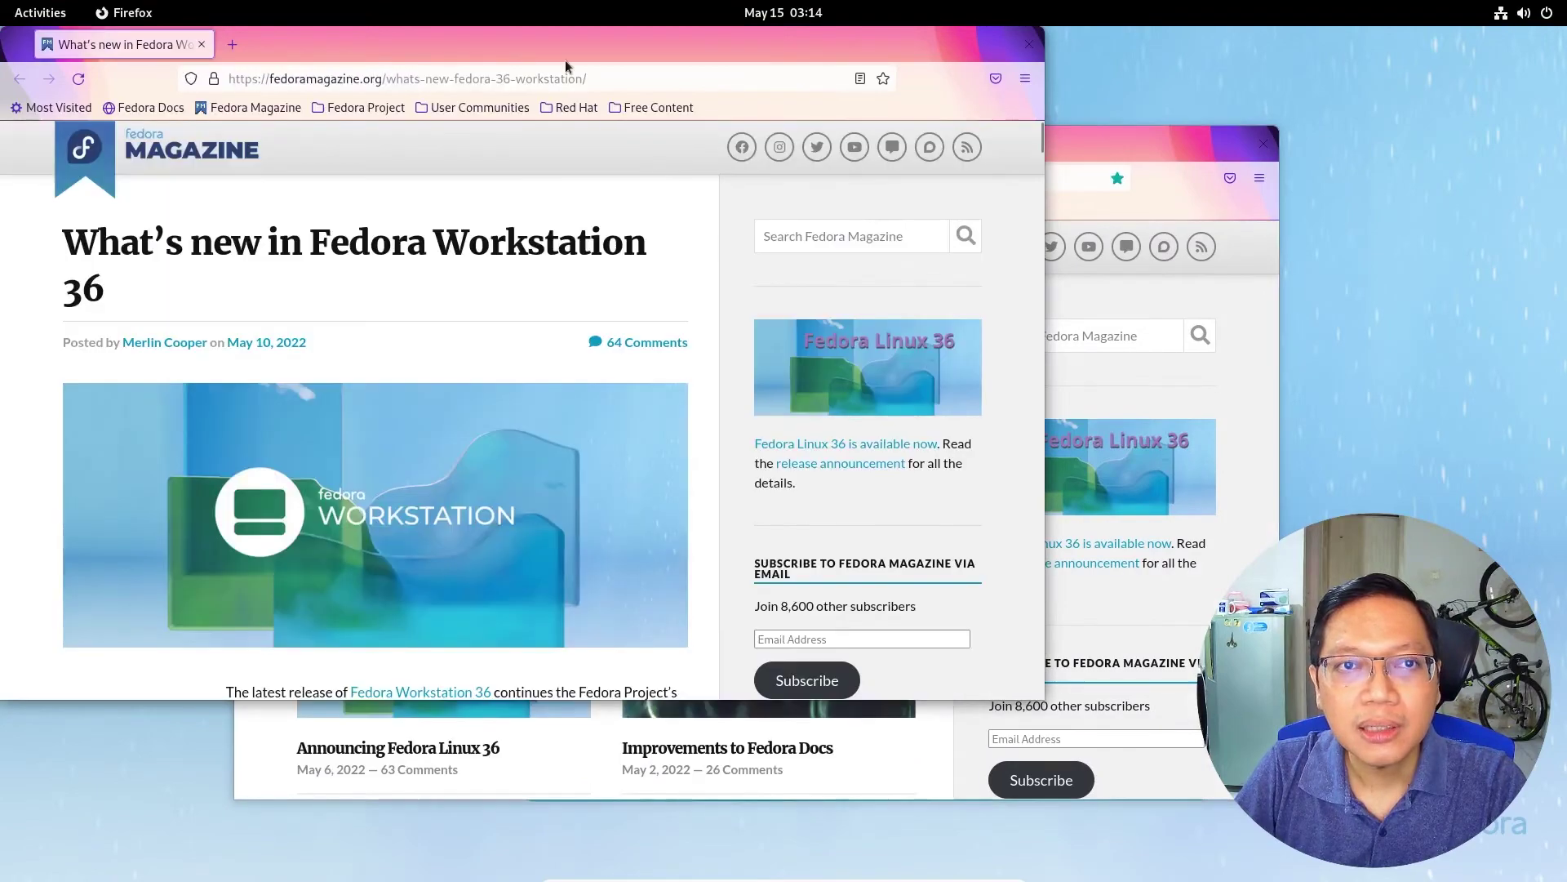
Tile the article and Fedora Magazine home page windows side by side, and close the home page window.
drag(565, 60, 1564, 241)
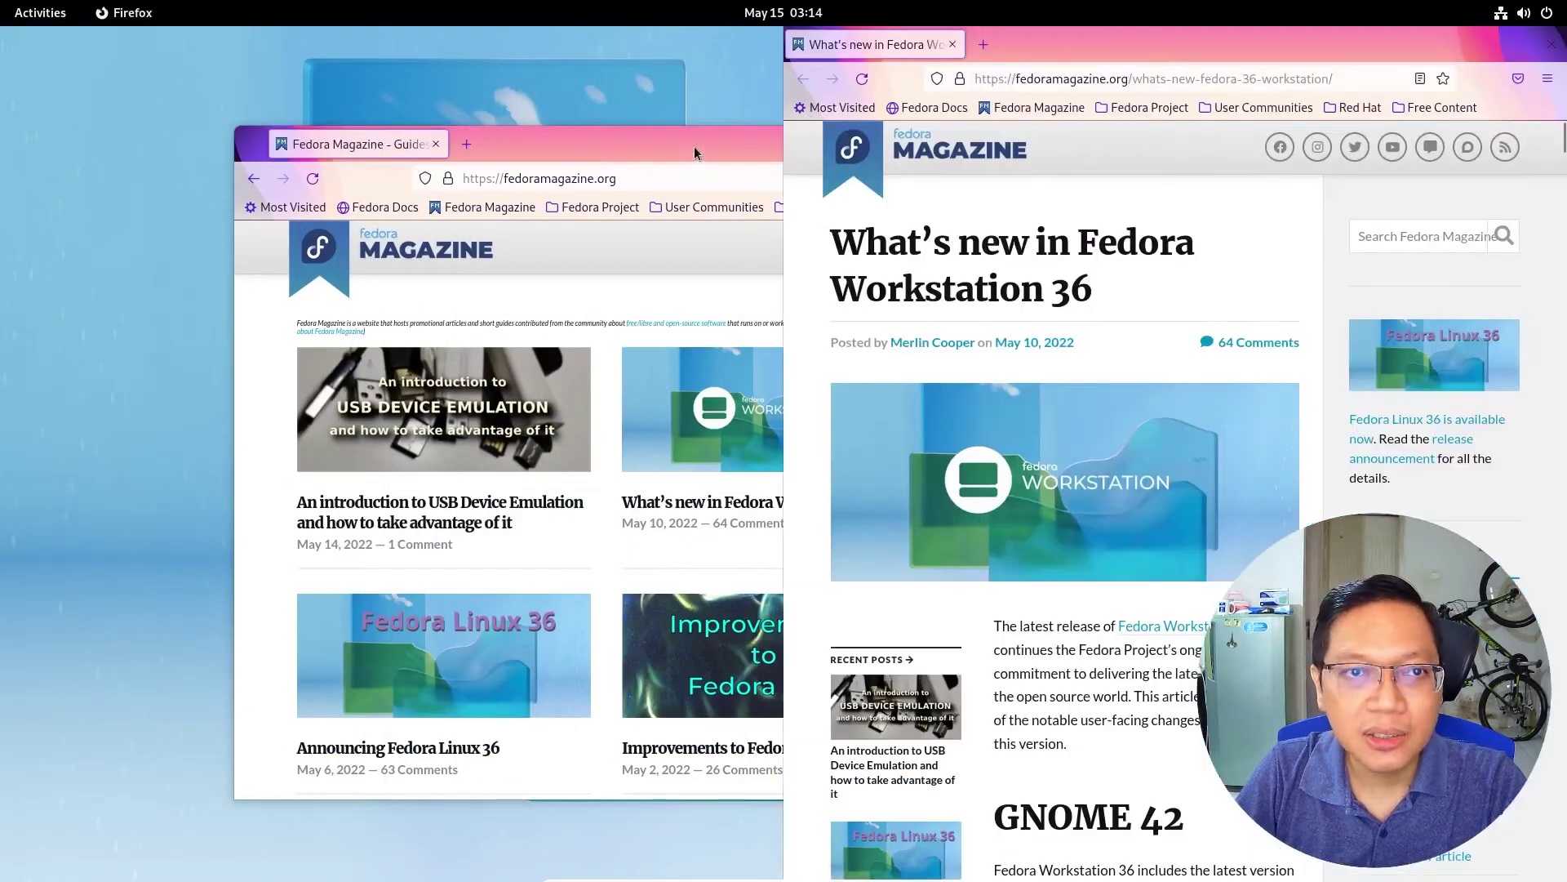
drag(694, 153, 1, 236)
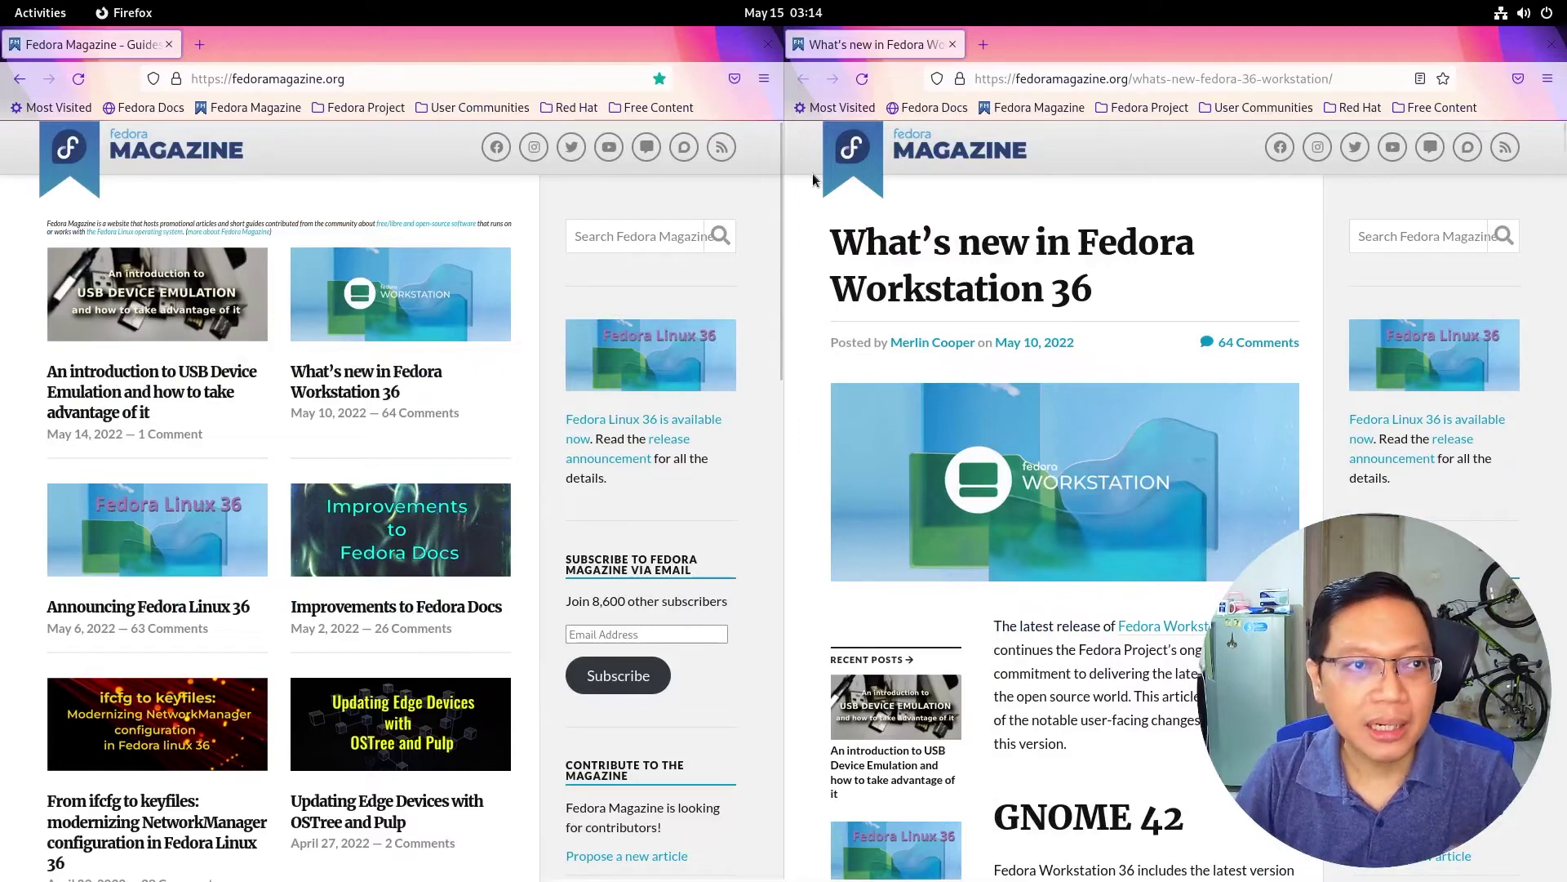
click(169, 44)
Launch System Monitor, show its Resources graphs, and tile it beside Firefox on the left half of the desktop.
click(22, 16)
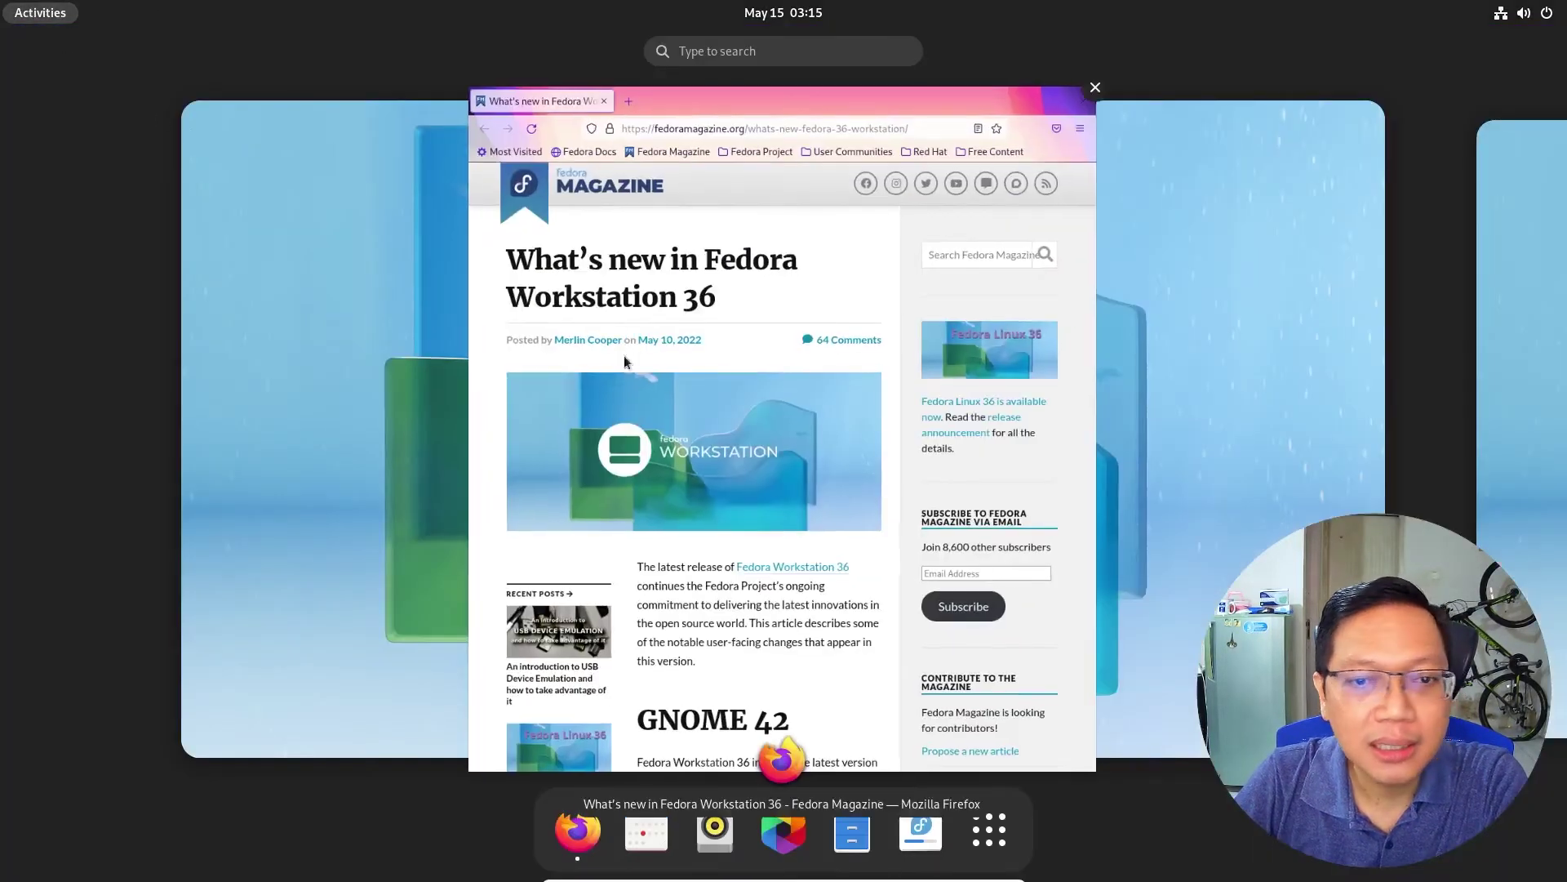
click(989, 830)
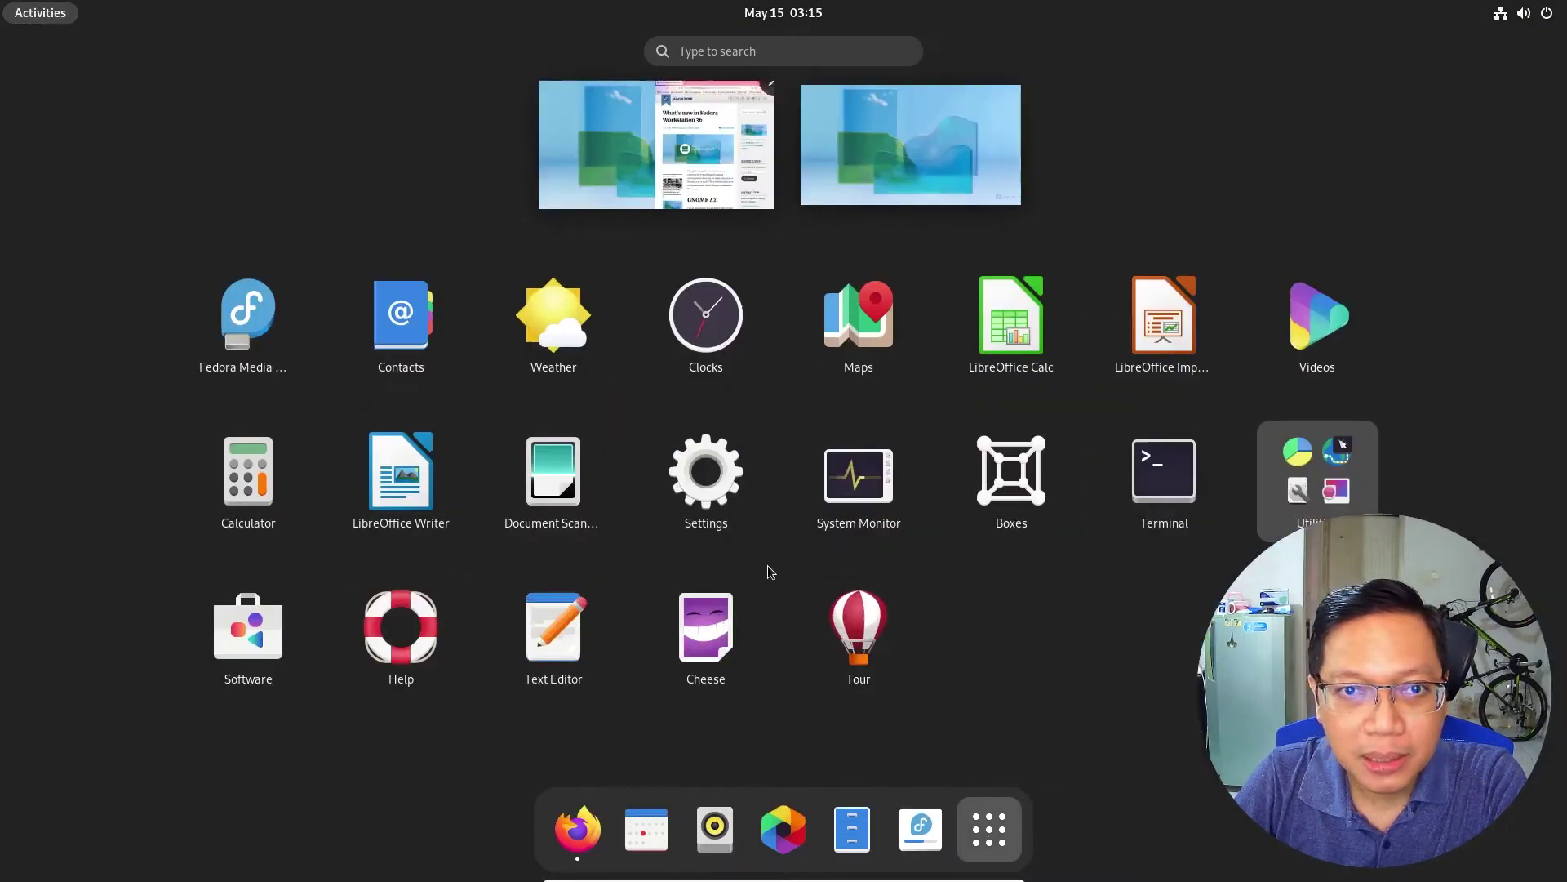
click(859, 477)
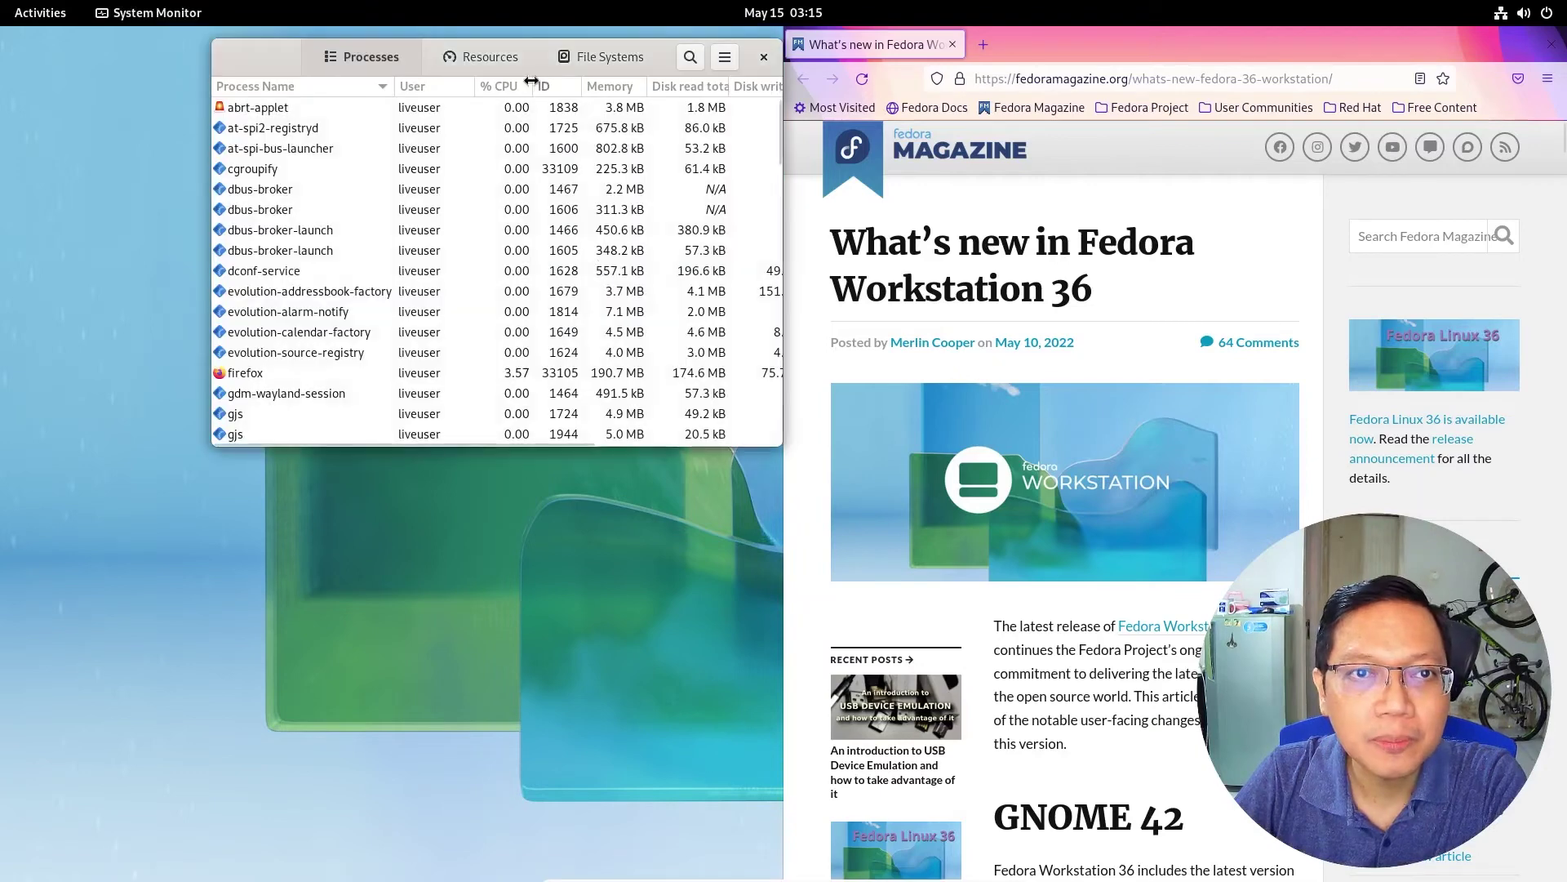
click(489, 60)
key(super+Left)
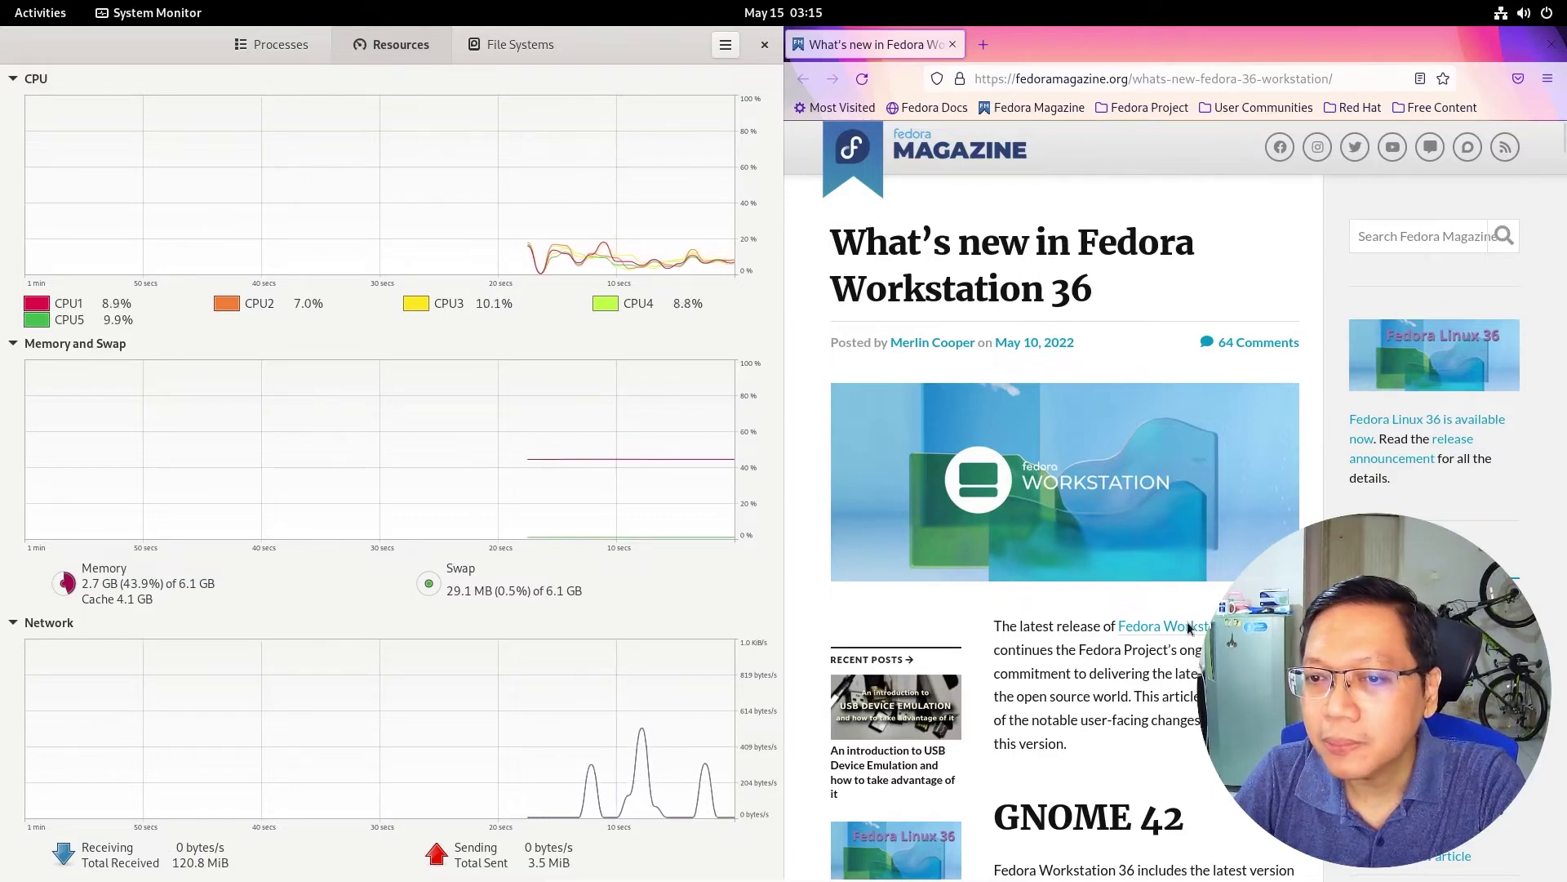
Follow the article's "Fedora Workstation 36" link and widen Firefox's share of the split with System Monitor.
scroll(1192, 588, down, 4)
scroll(1196, 539, up, 2)
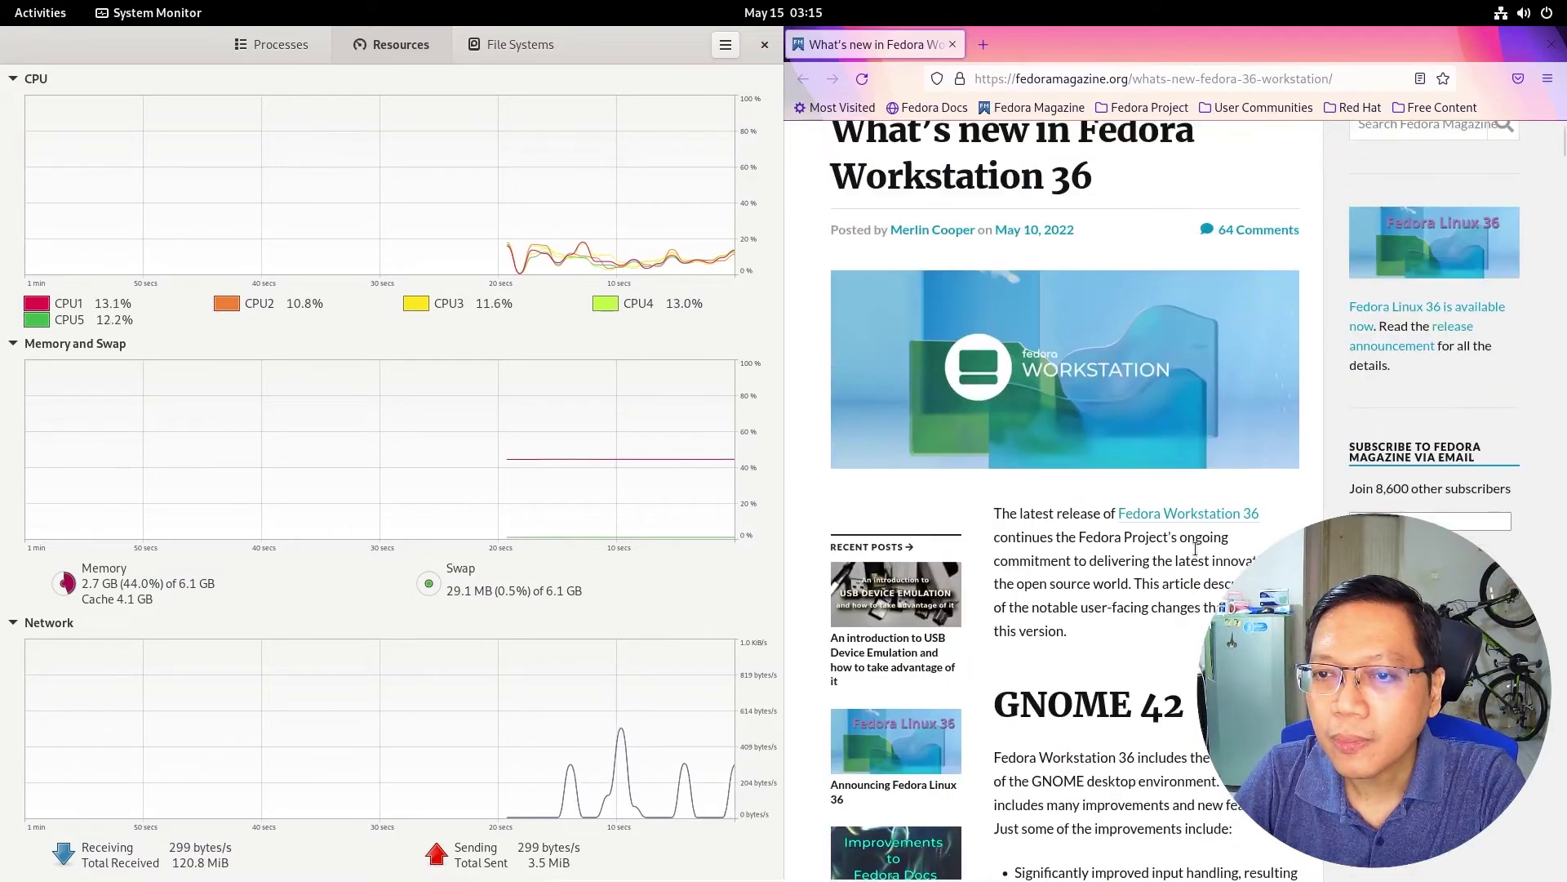
click(1198, 519)
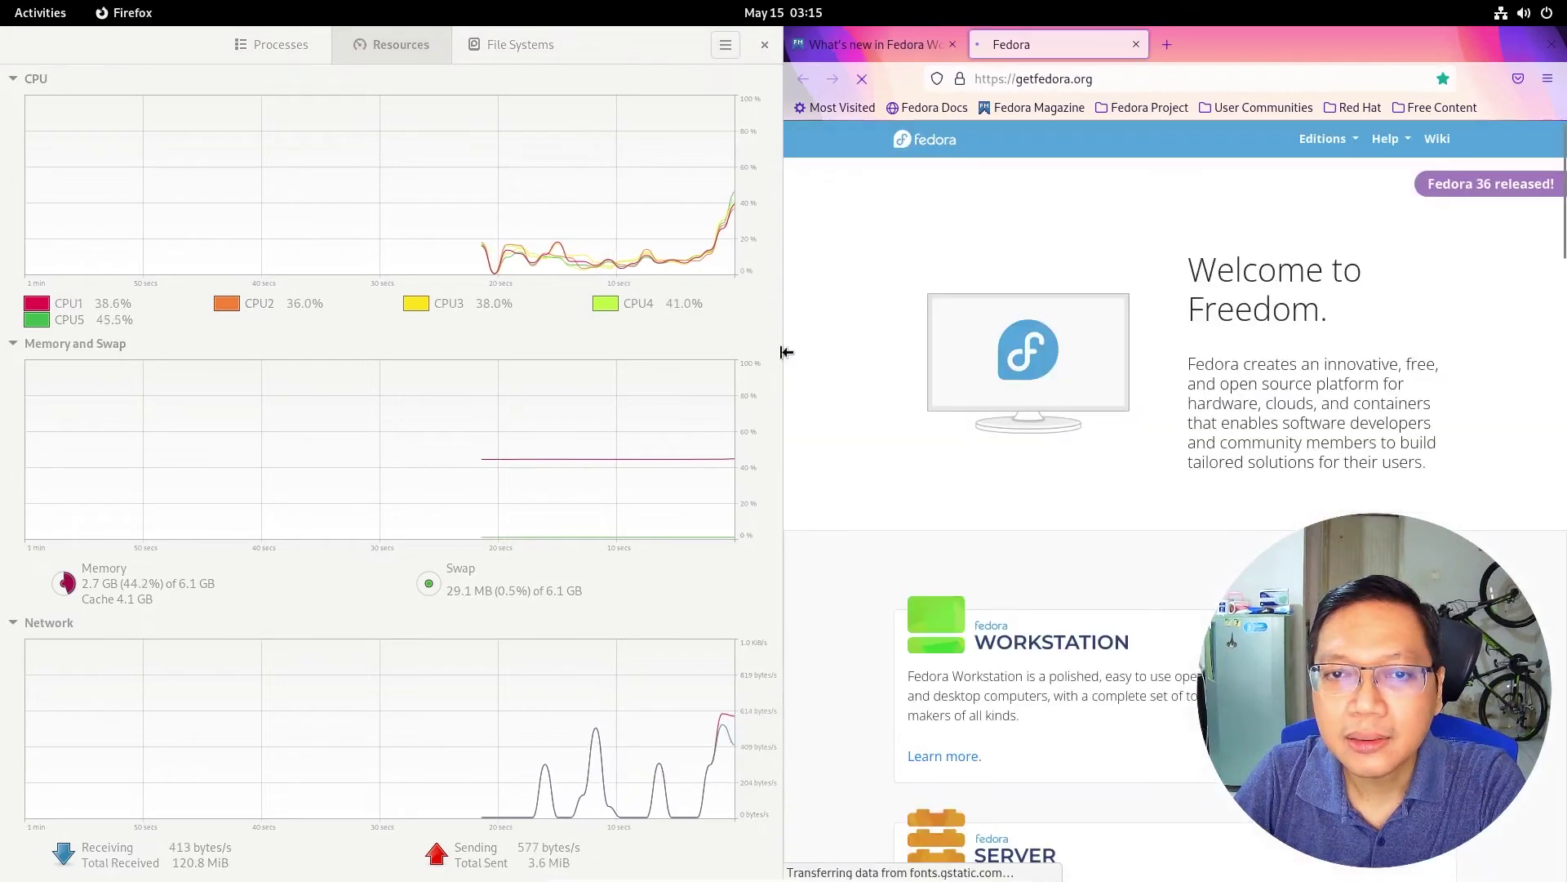
drag(783, 352, 507, 346)
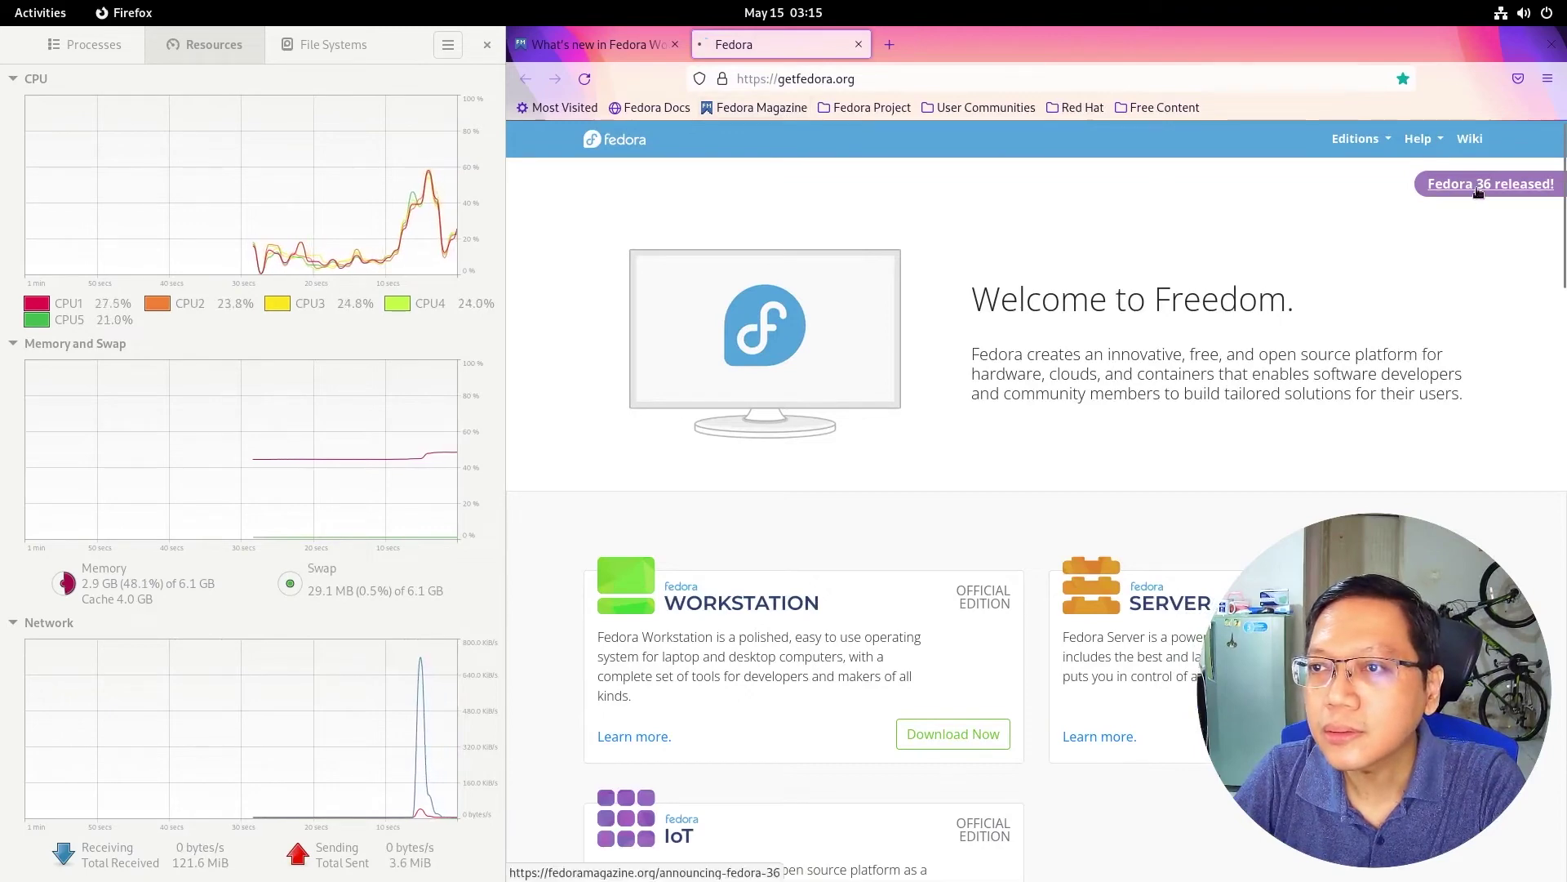
Open the "Fedora 36 released!" announcement and read its opening and "By the community, for the community" section.
click(1539, 183)
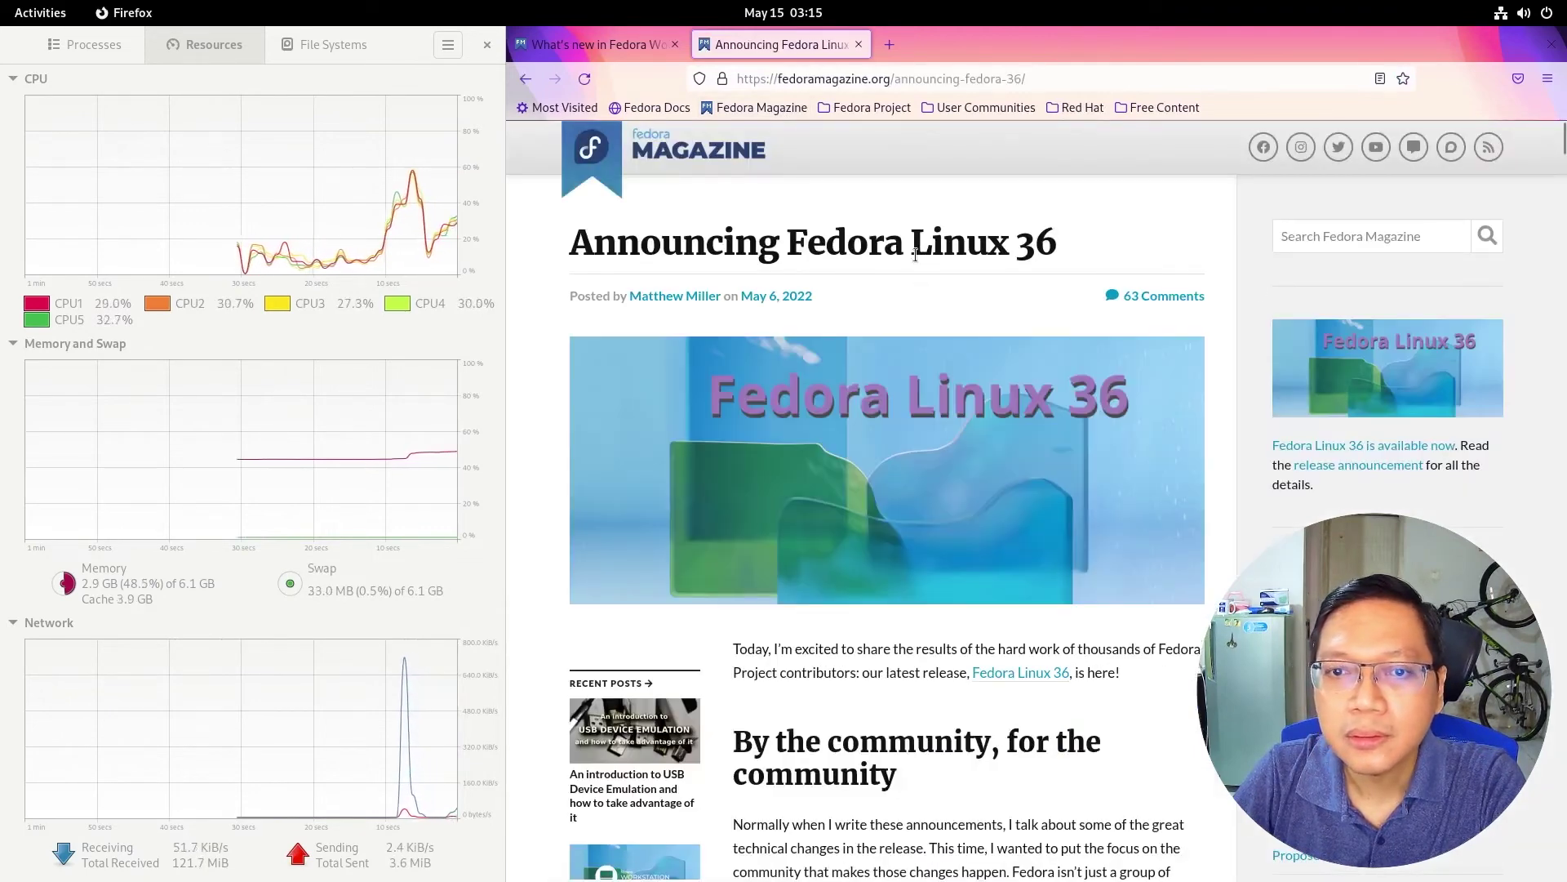
scroll(1048, 562, down, 3)
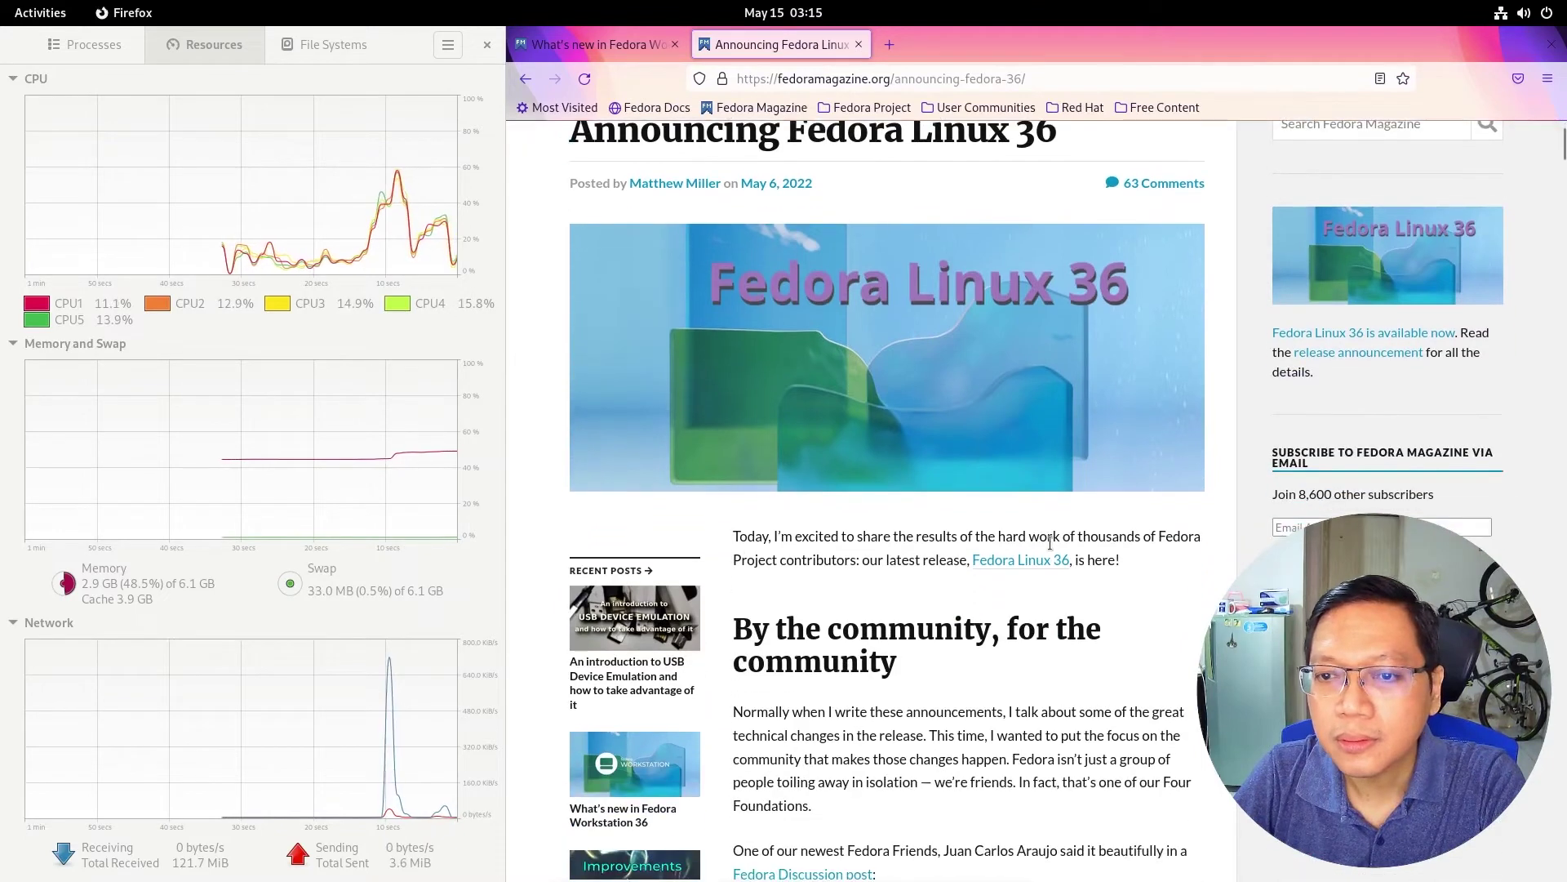
scroll(928, 491, down, 5)
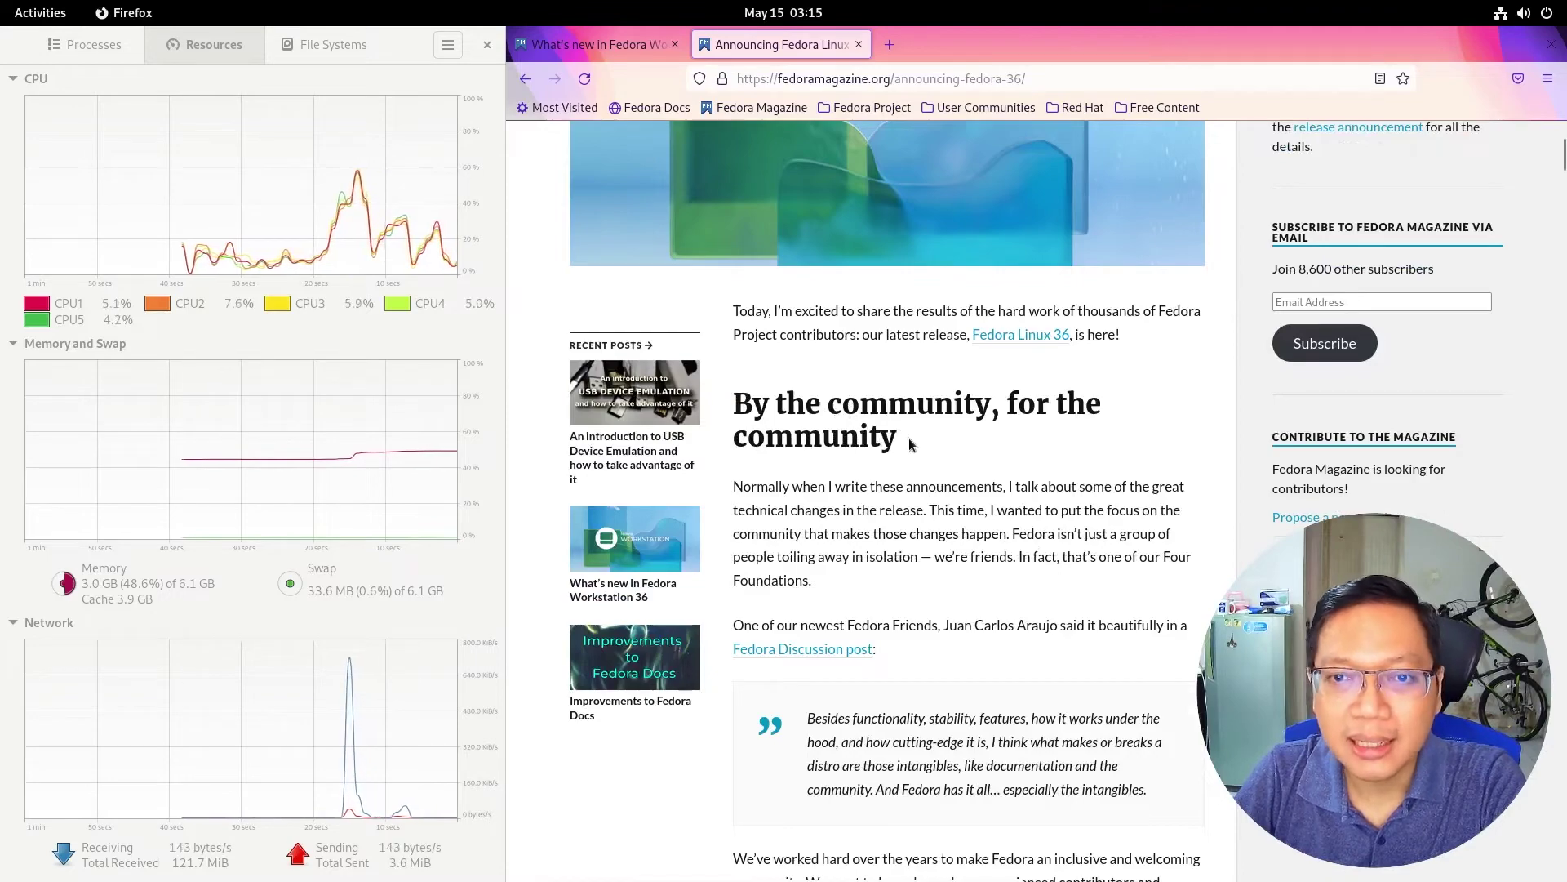
drag(898, 438, 744, 414)
scroll(1007, 522, down, 10)
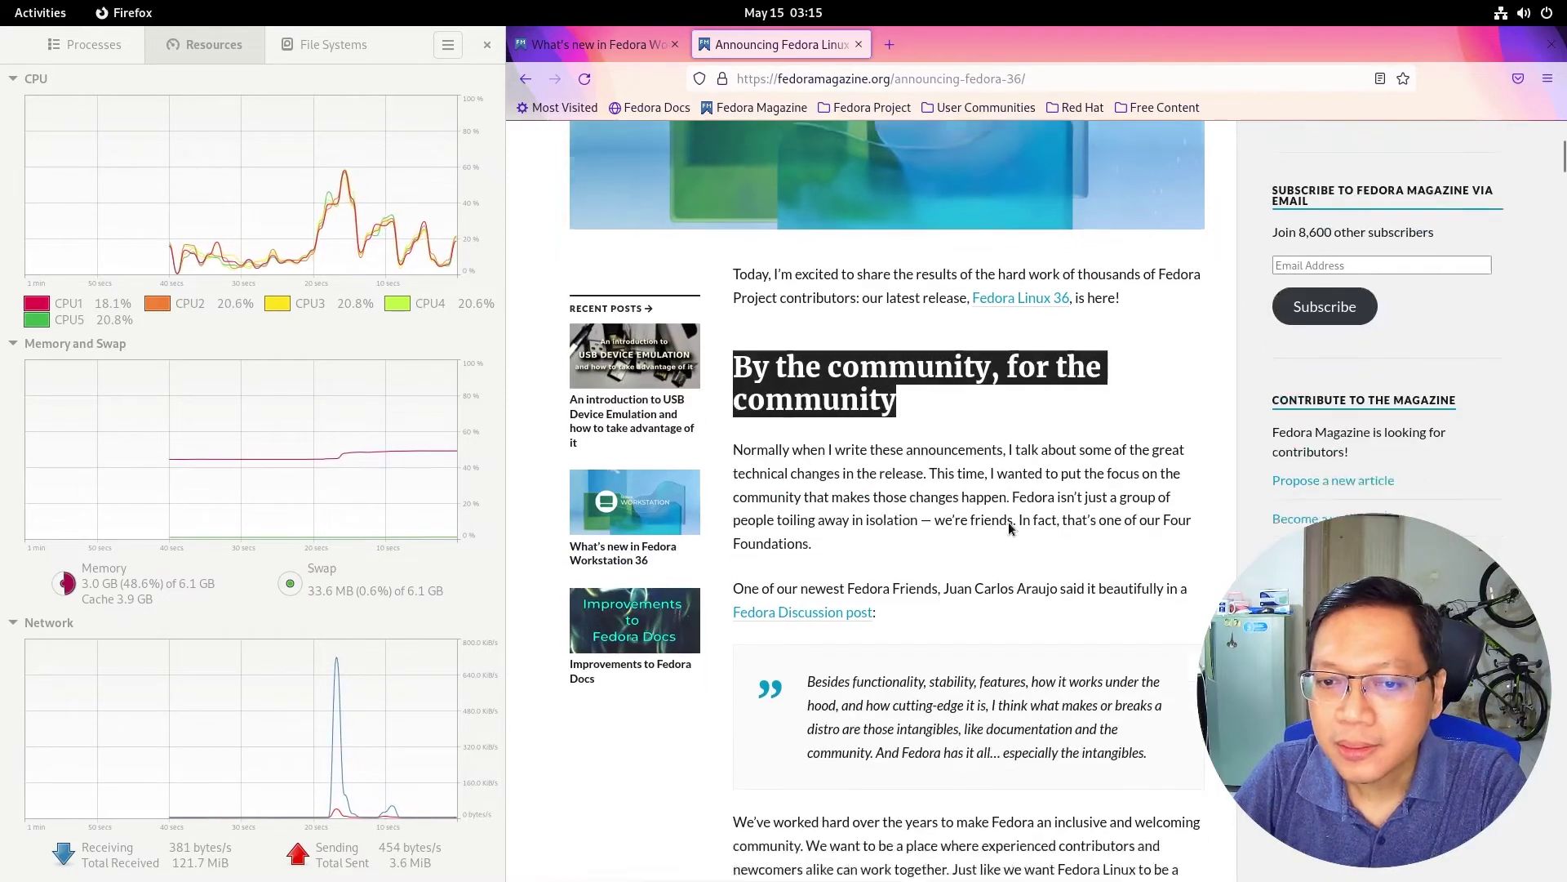
Read the announcement from the desktop improvements and NVIDIA driver note through its closing thanks, and return to its beginning.
scroll(1009, 522, down, 3)
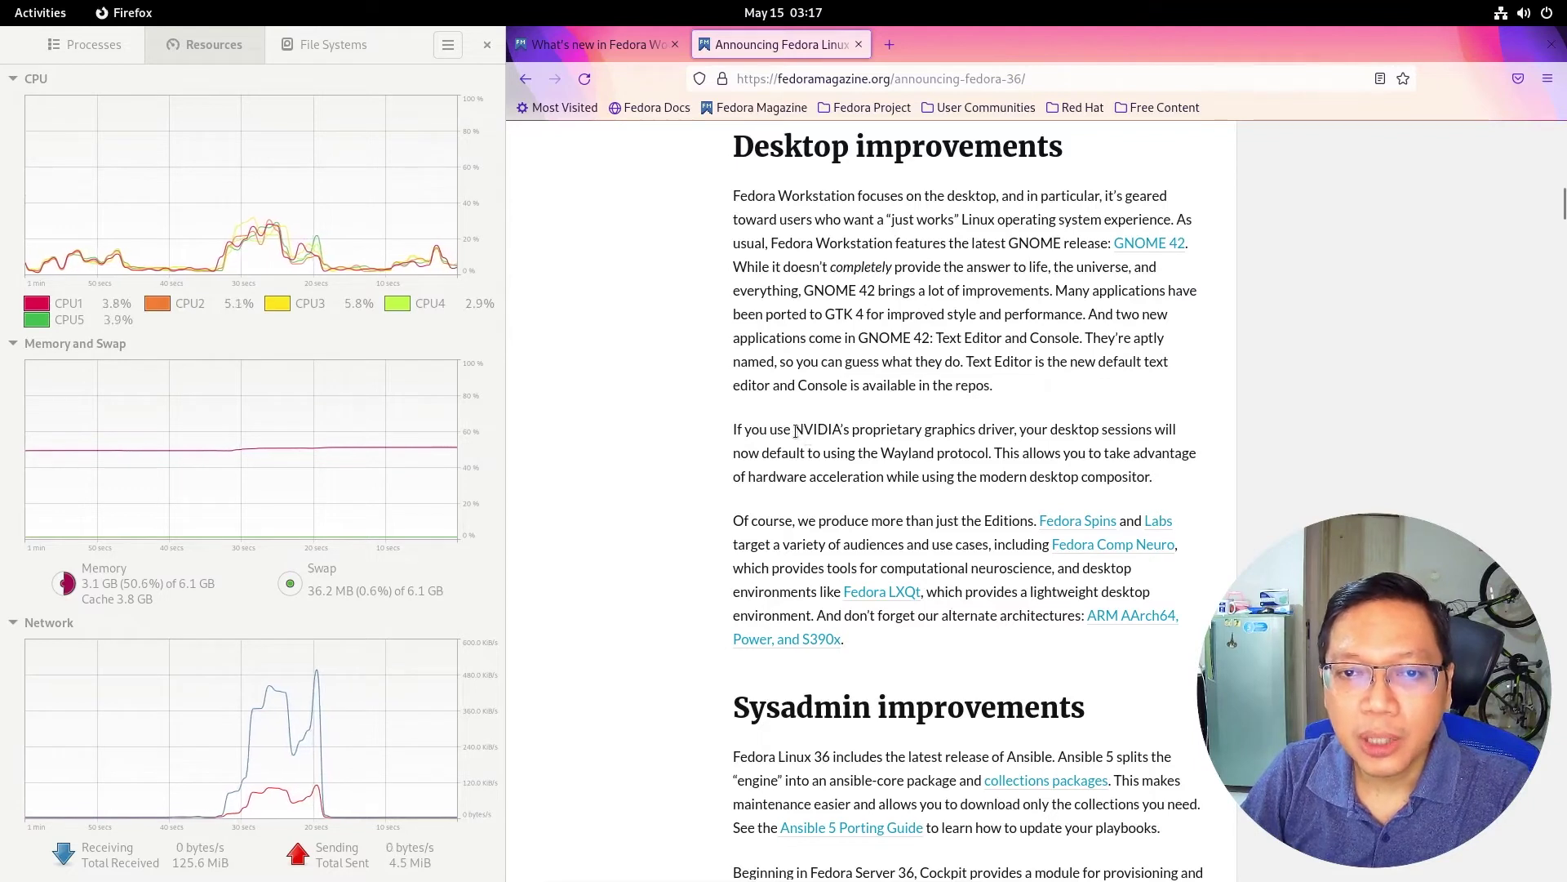
drag(840, 429, 1005, 431)
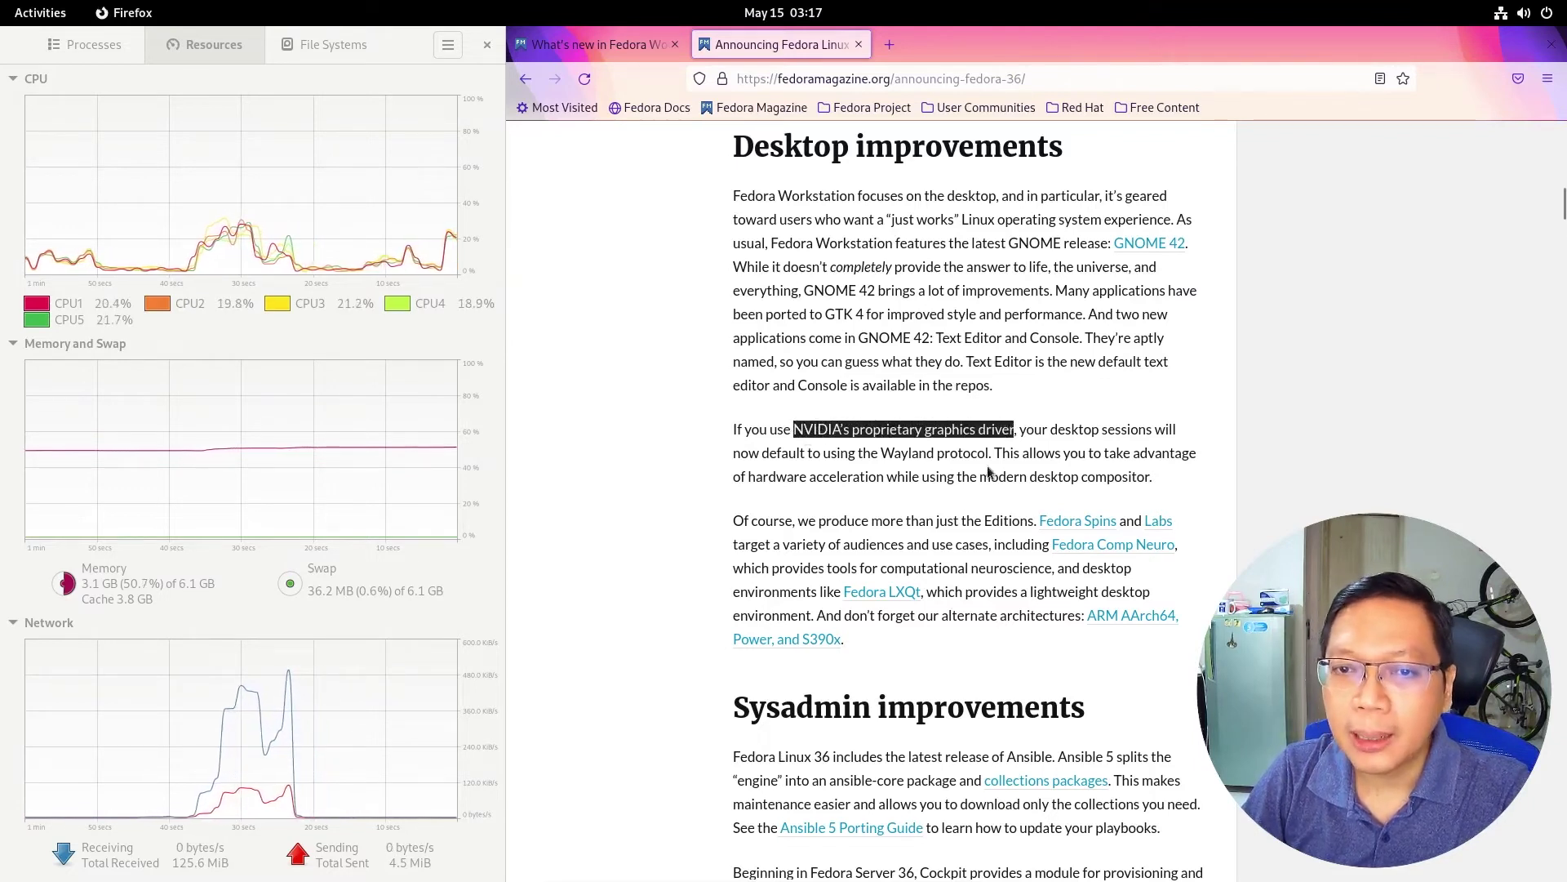
scroll(943, 541, down, 5)
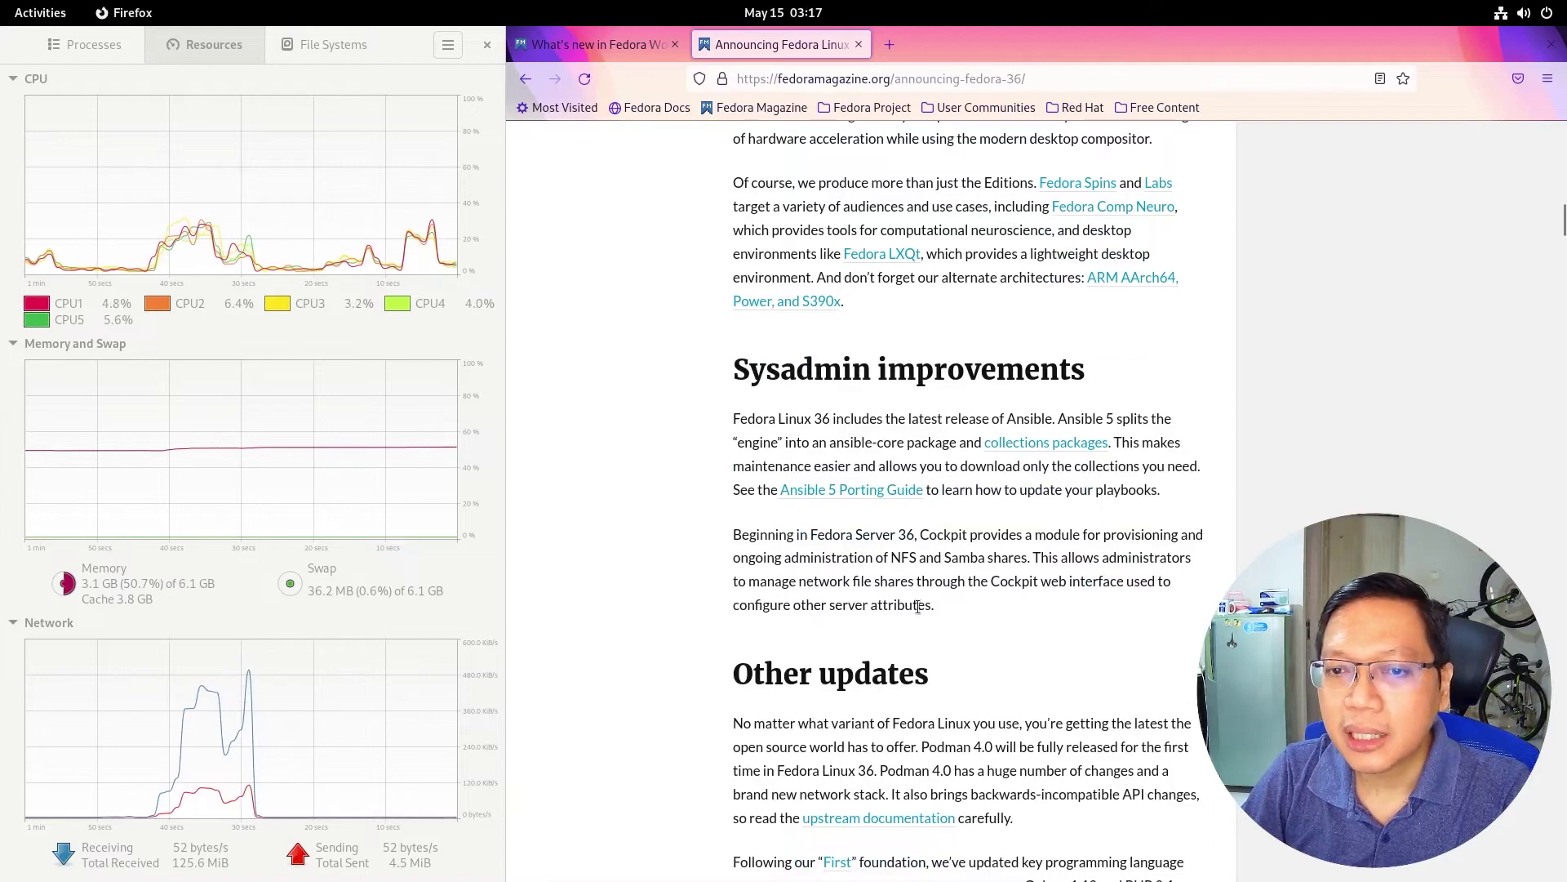
scroll(944, 606, down, 6)
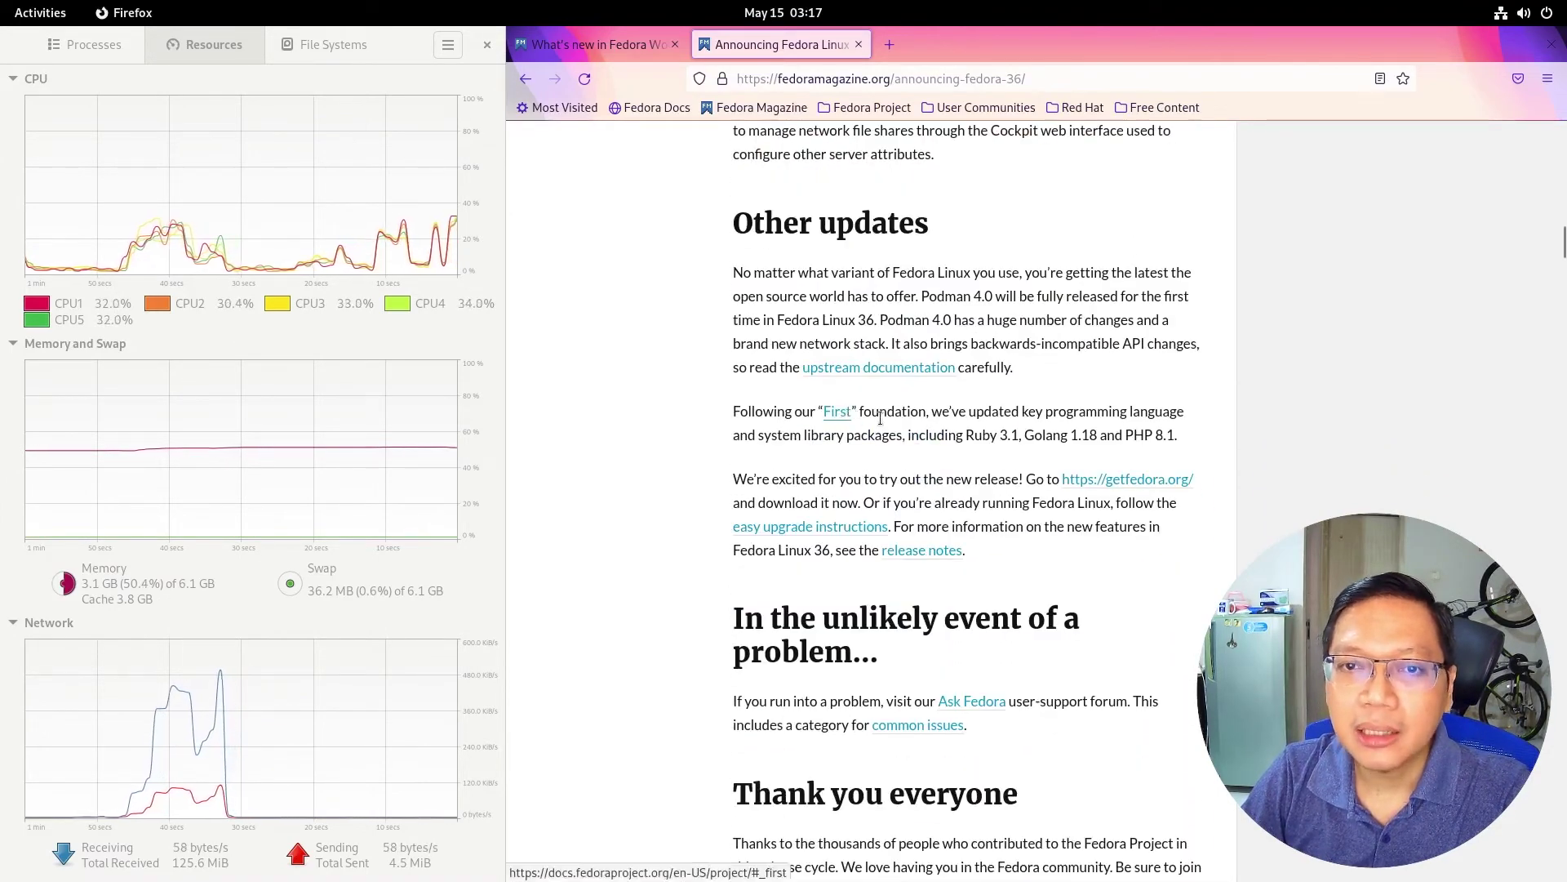
scroll(880, 418, down, 7)
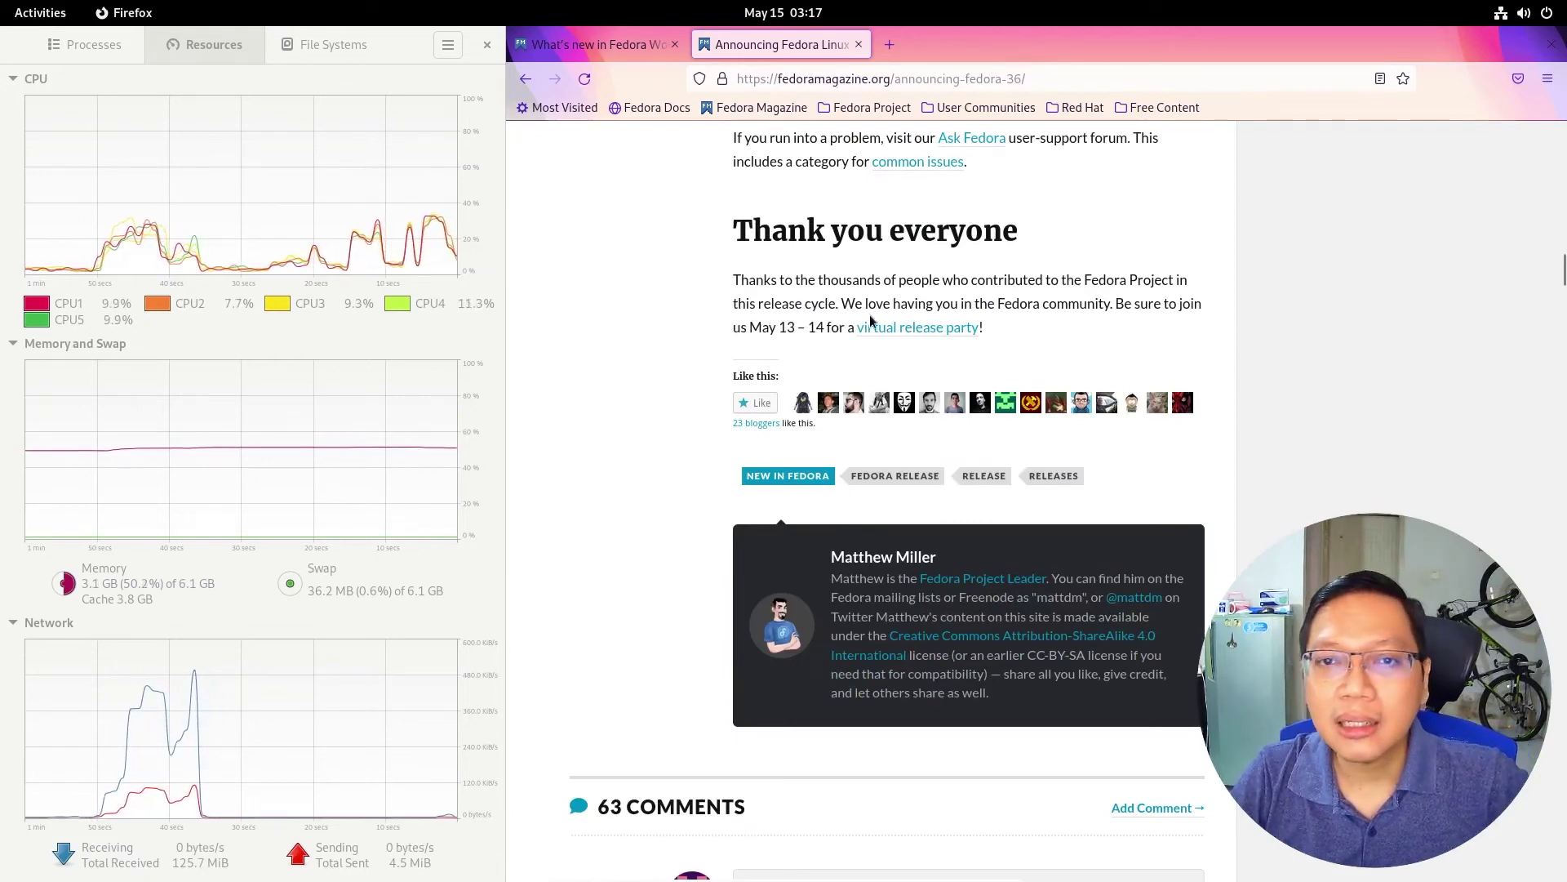
scroll(1107, 340, up, 15)
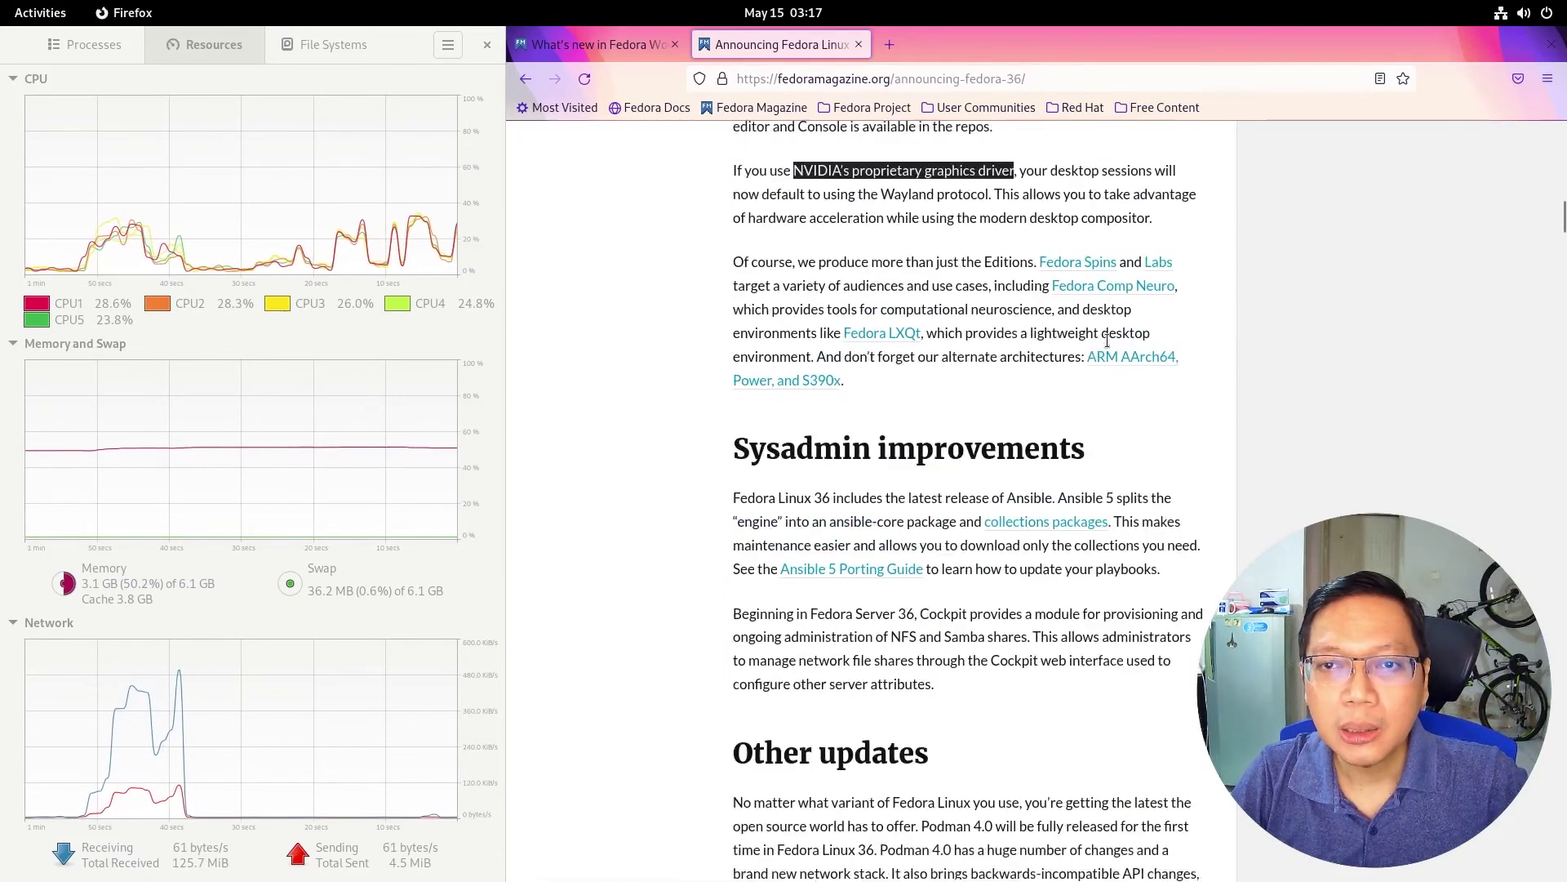
scroll(1107, 339, up, 20)
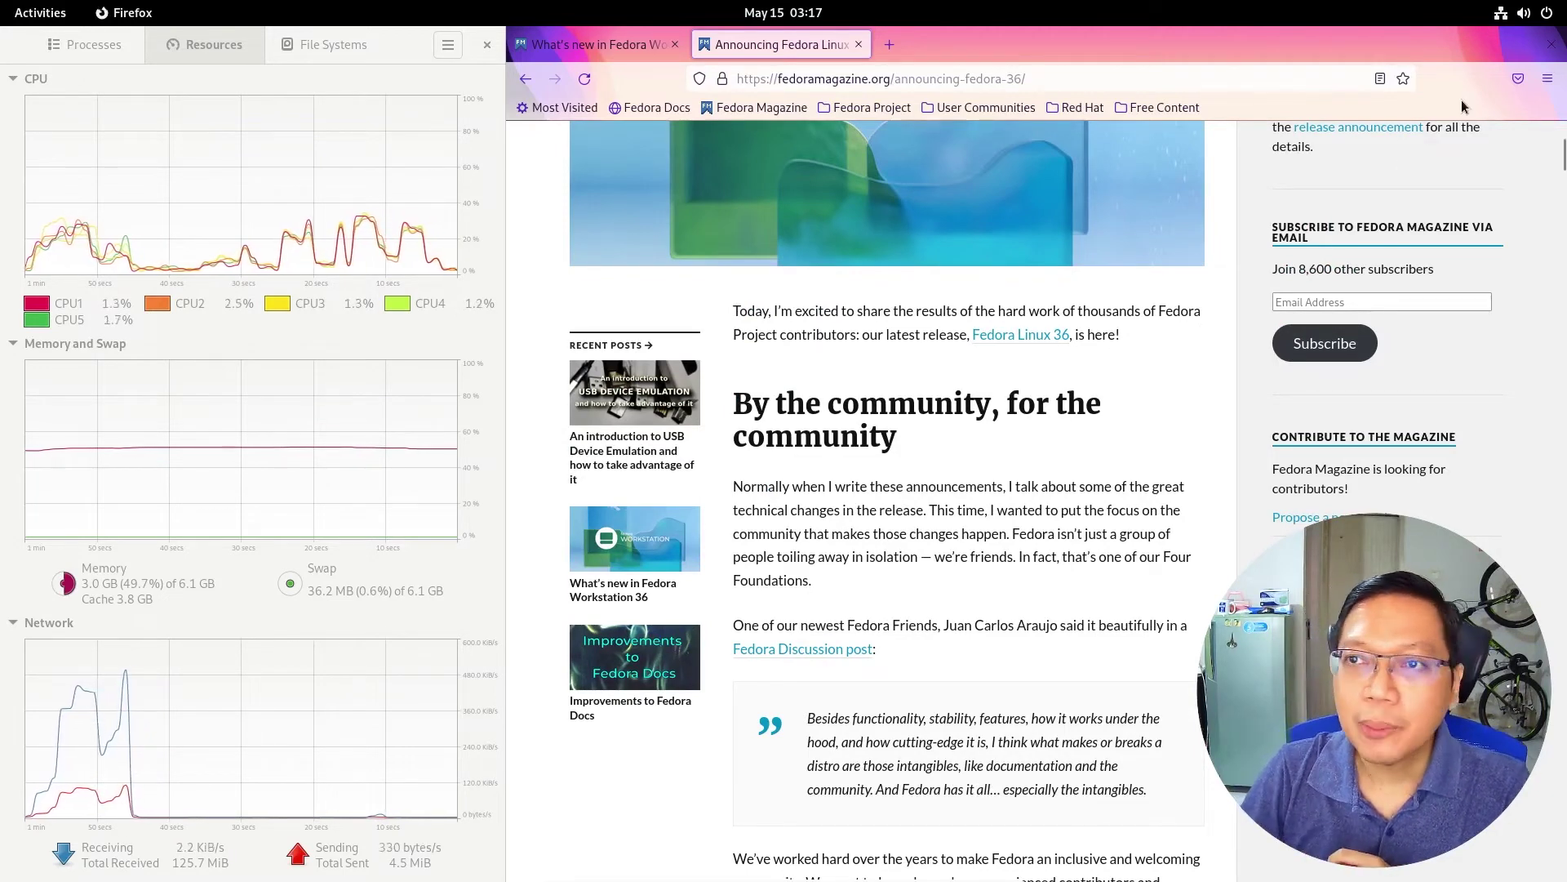
scroll(987, 439, up, 4)
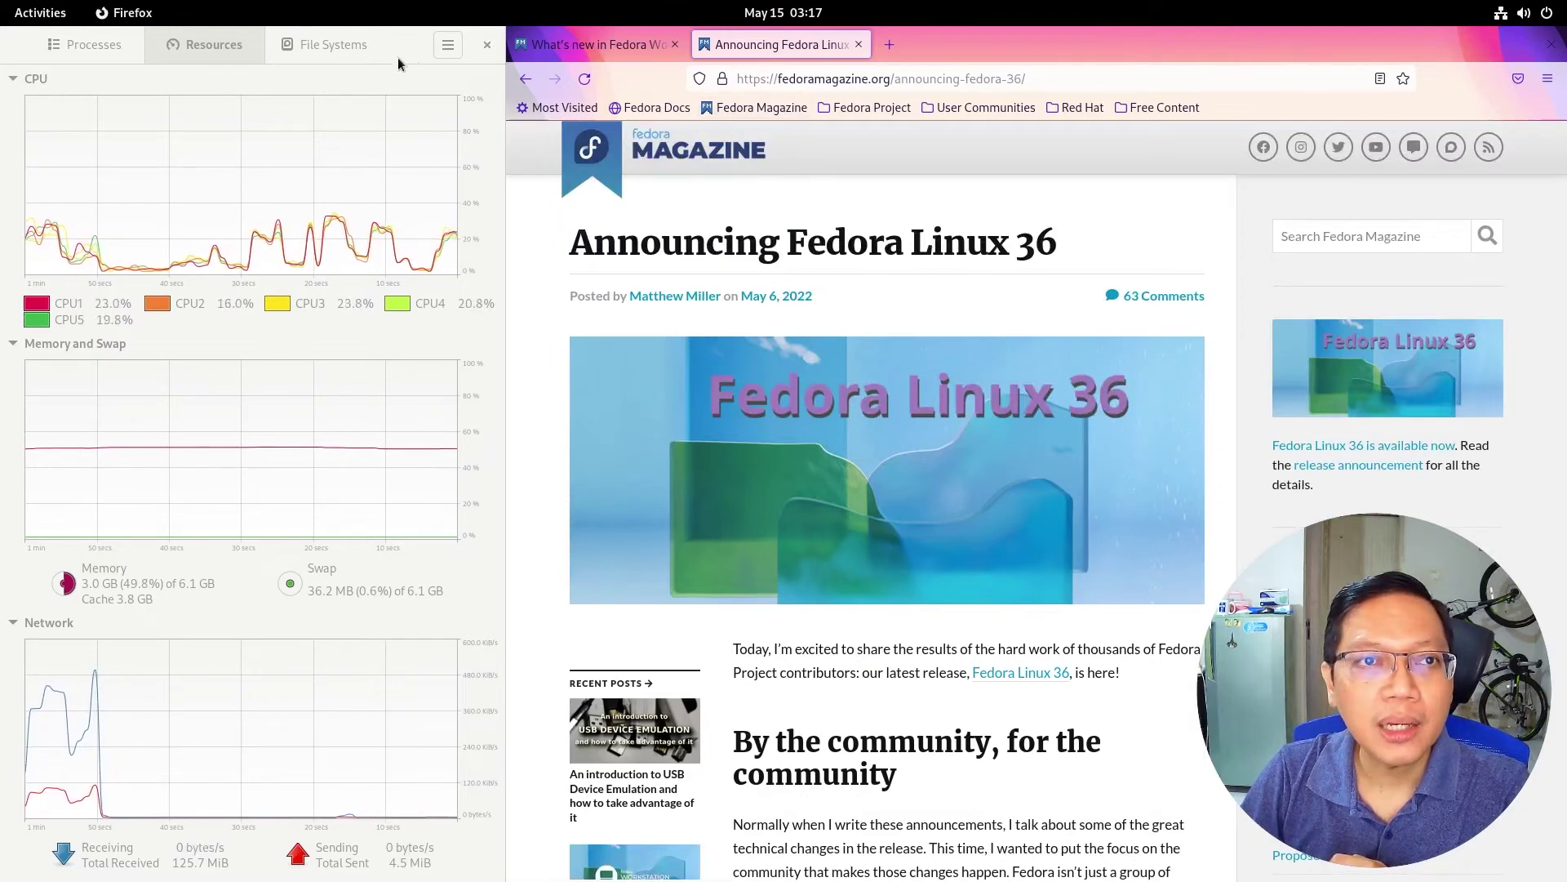
Pull System Monitor out of the split layout and close it.
drag(395, 50, 668, 236)
click(773, 223)
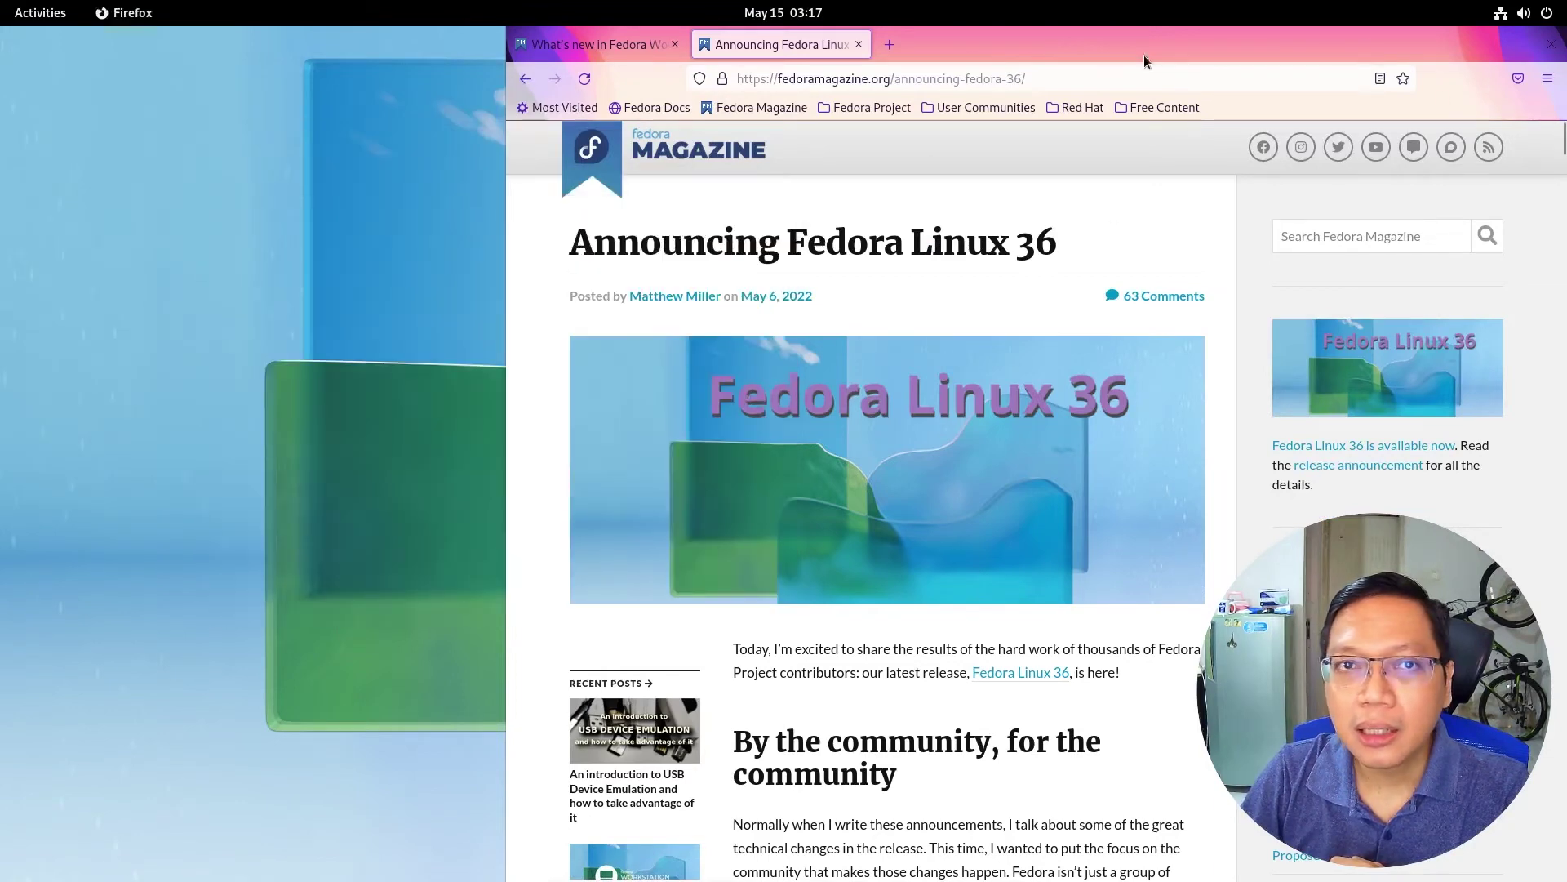
Detach Firefox from its half-screen tile and place it as a floating window near the middle of the desktop.
drag(1144, 56, 970, 94)
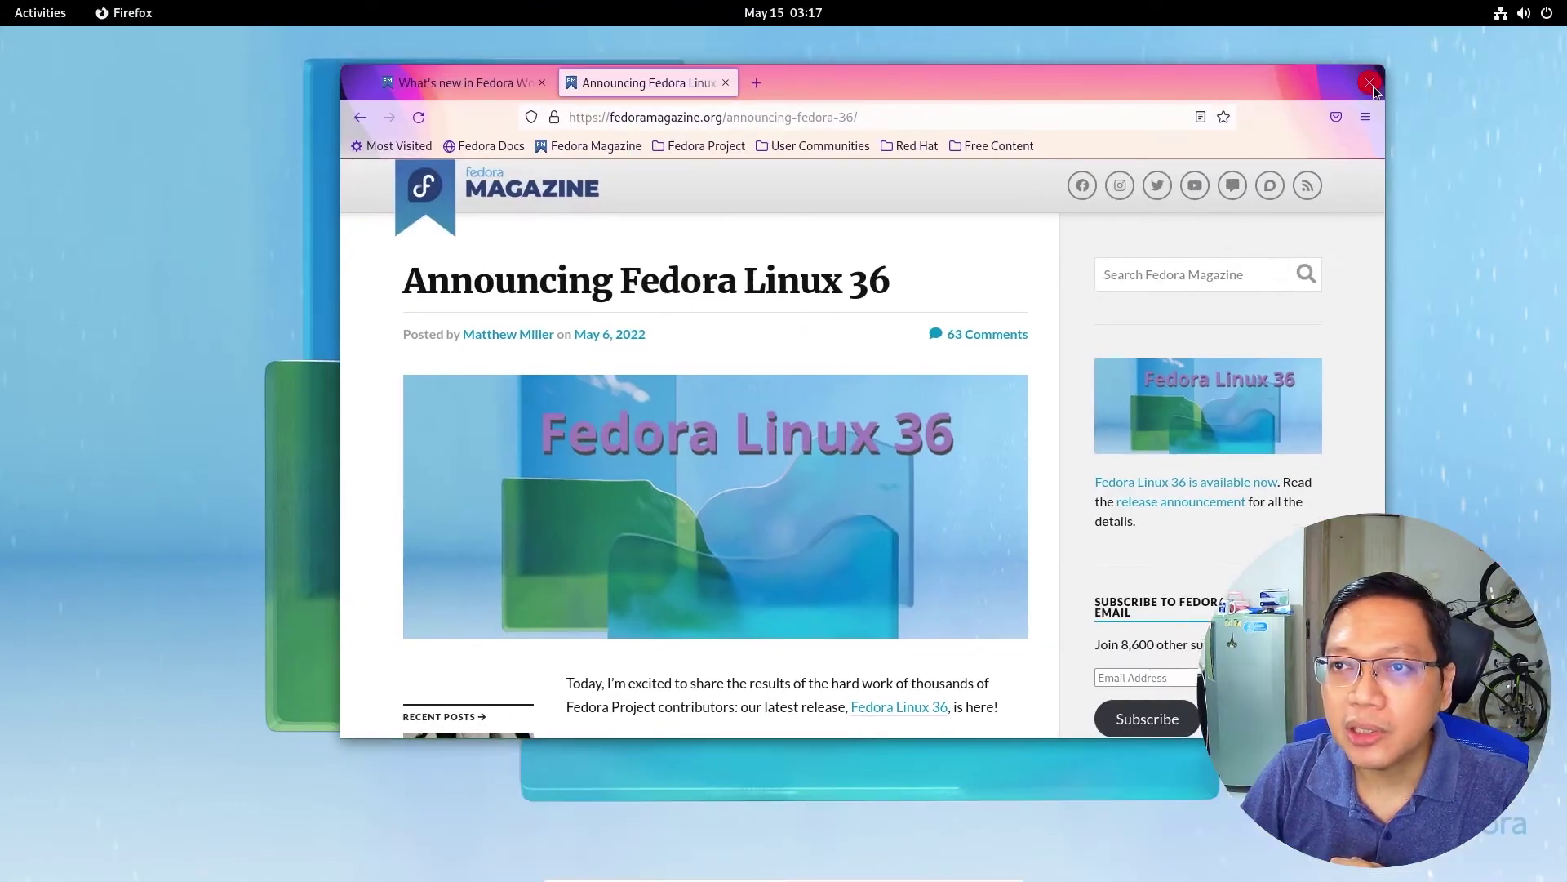
drag(902, 92, 955, 109)
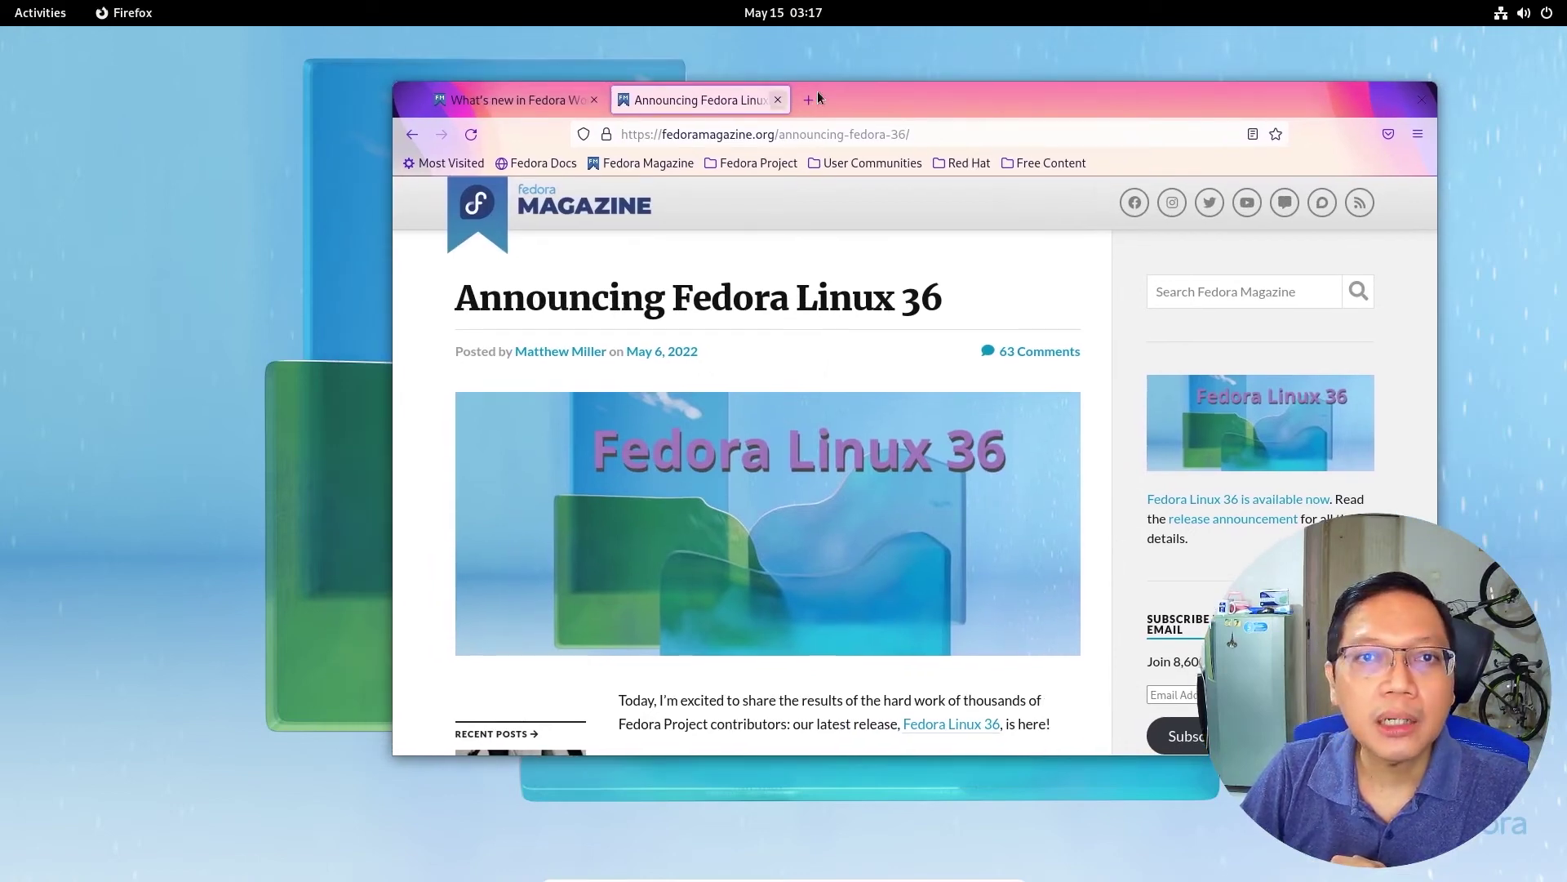
drag(948, 107, 950, 127)
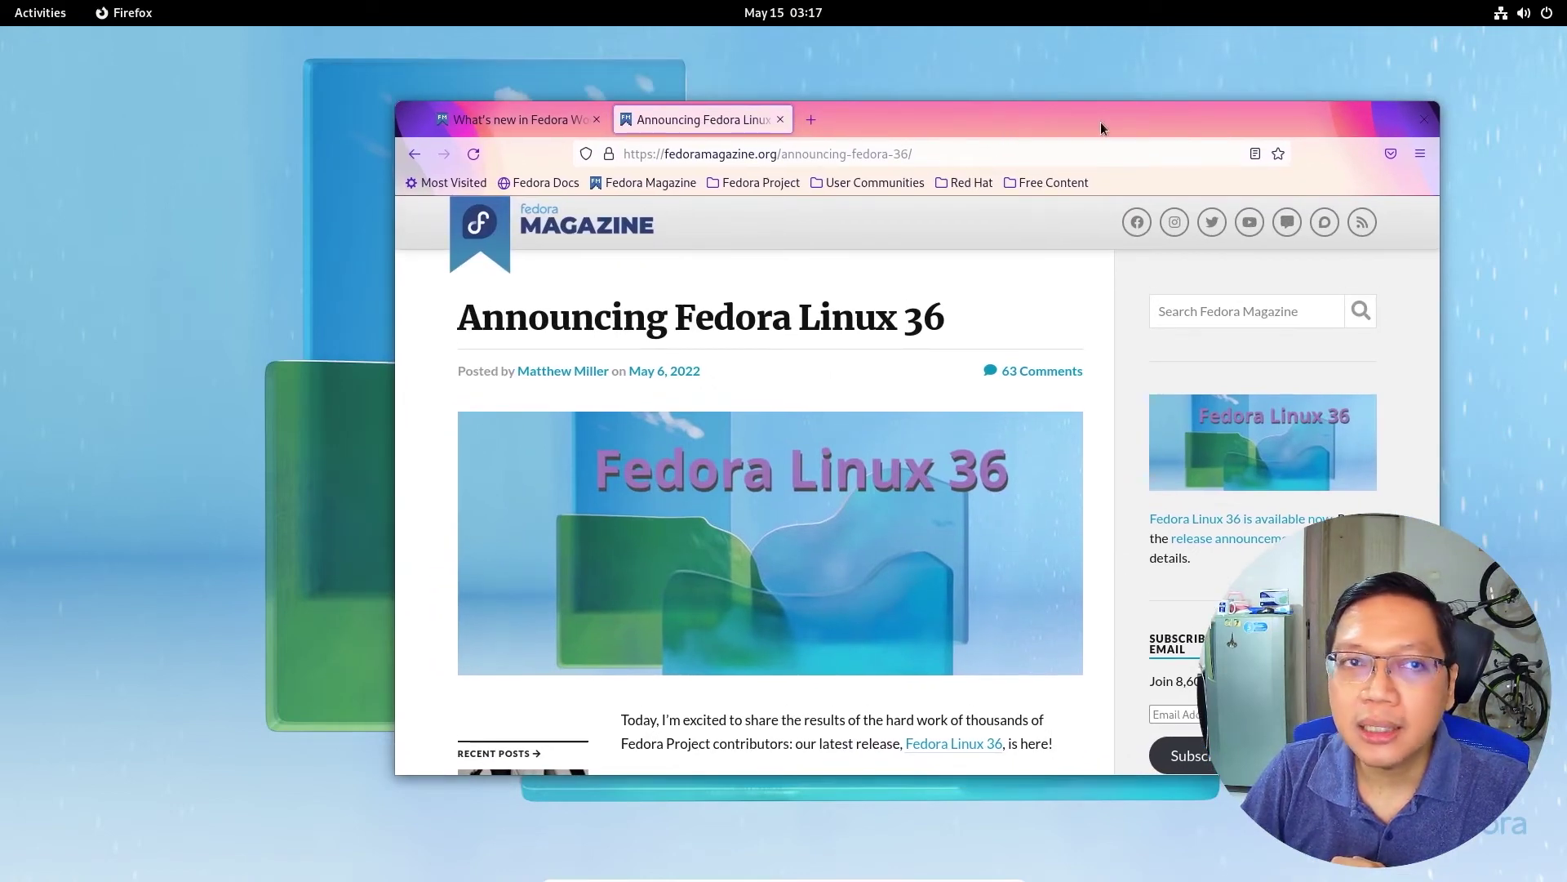
right_click(1122, 121)
click(1350, 124)
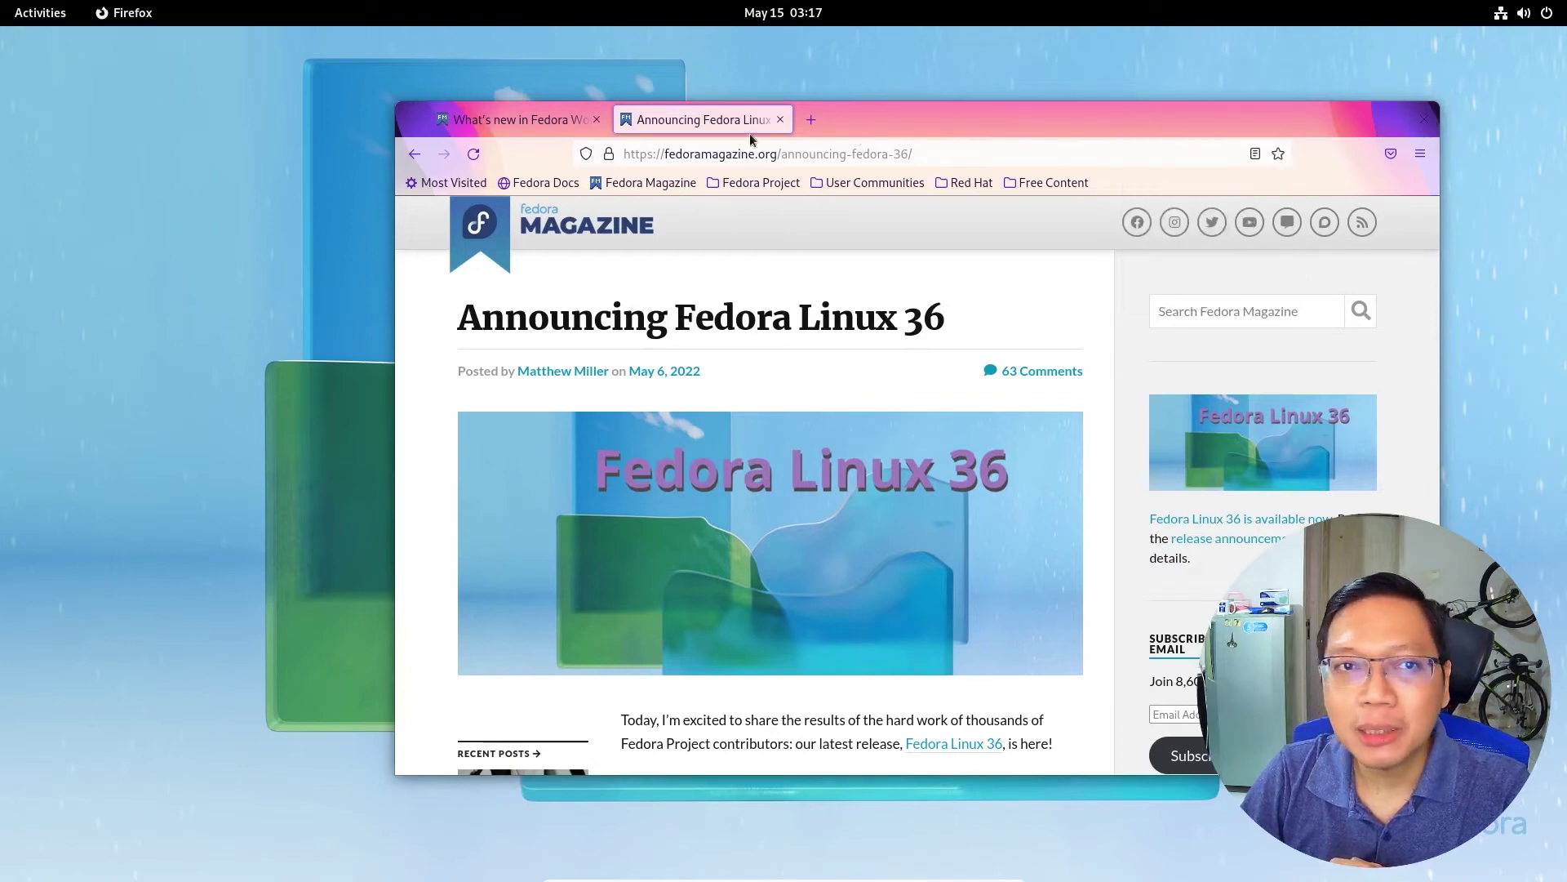
Launch Settings from the application overview and close the Firefox window.
click(42, 14)
click(989, 837)
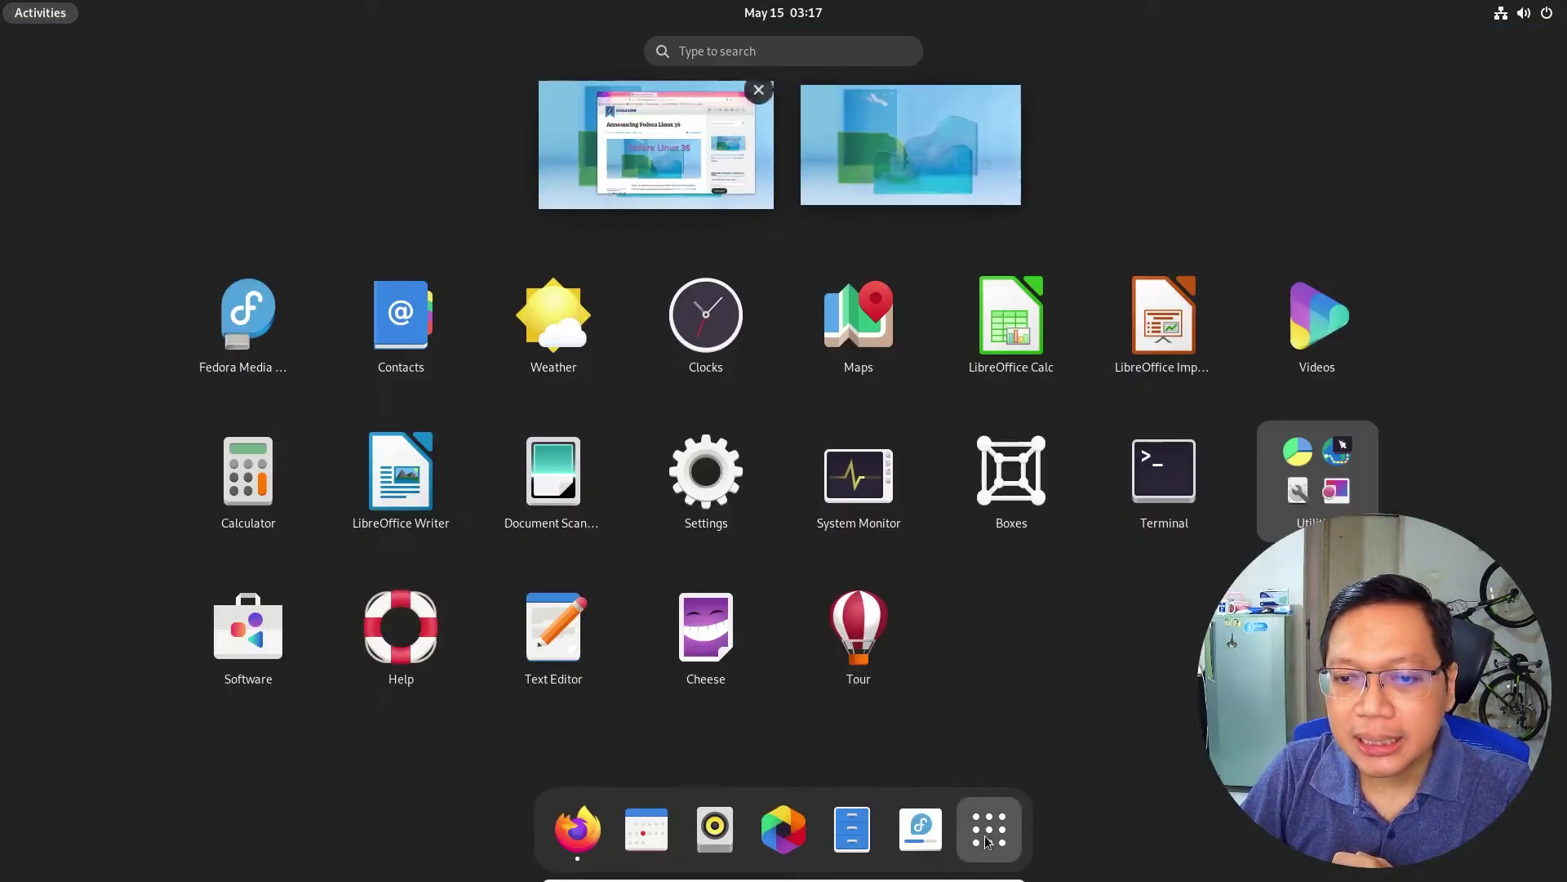
key(super)
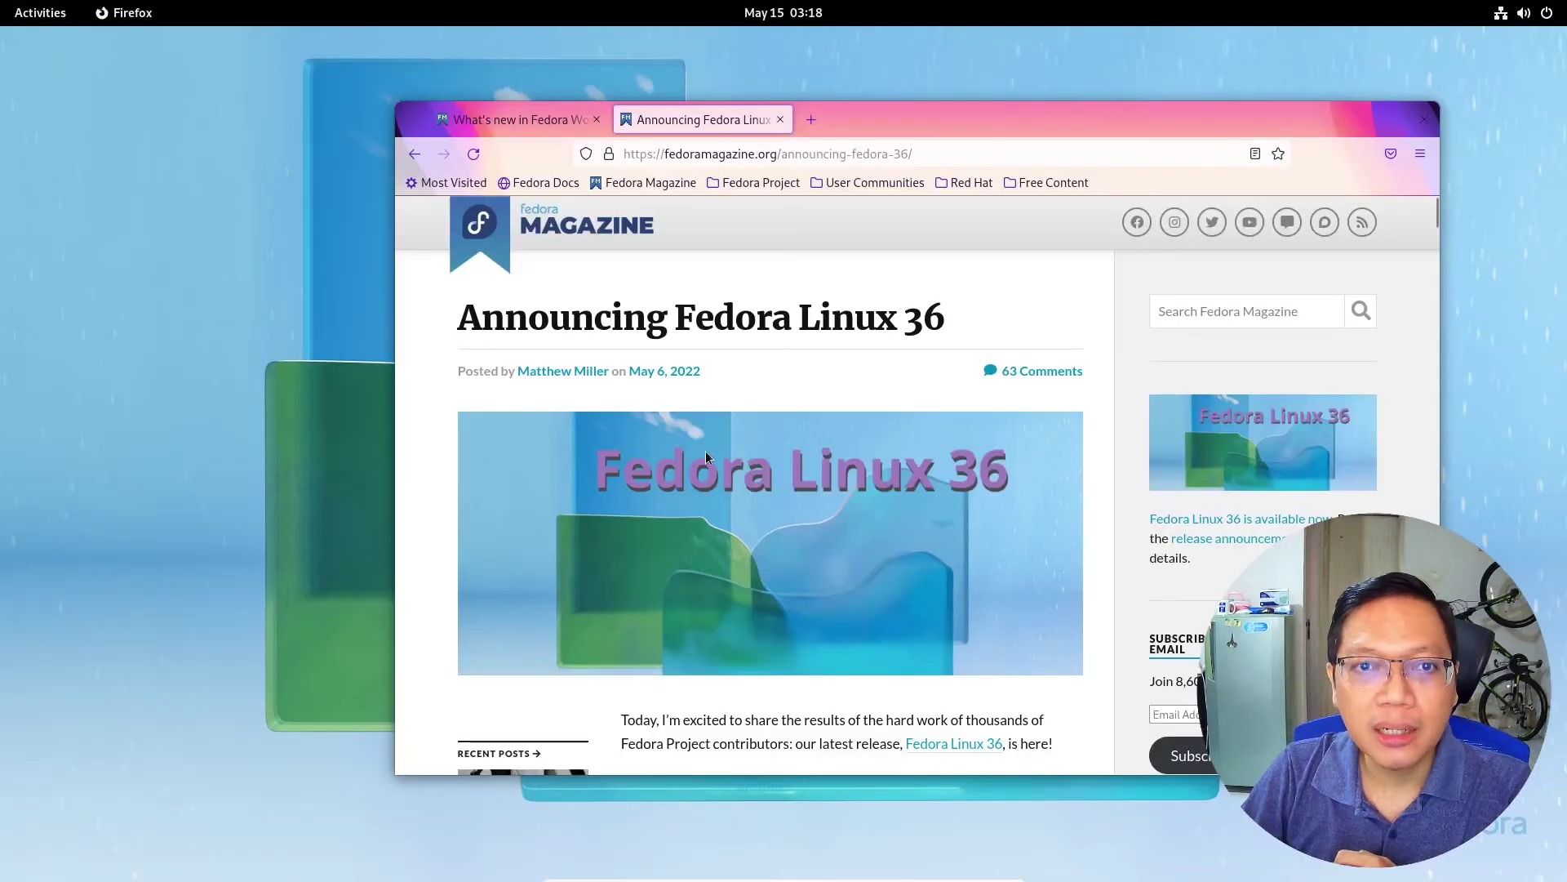
click(1129, 109)
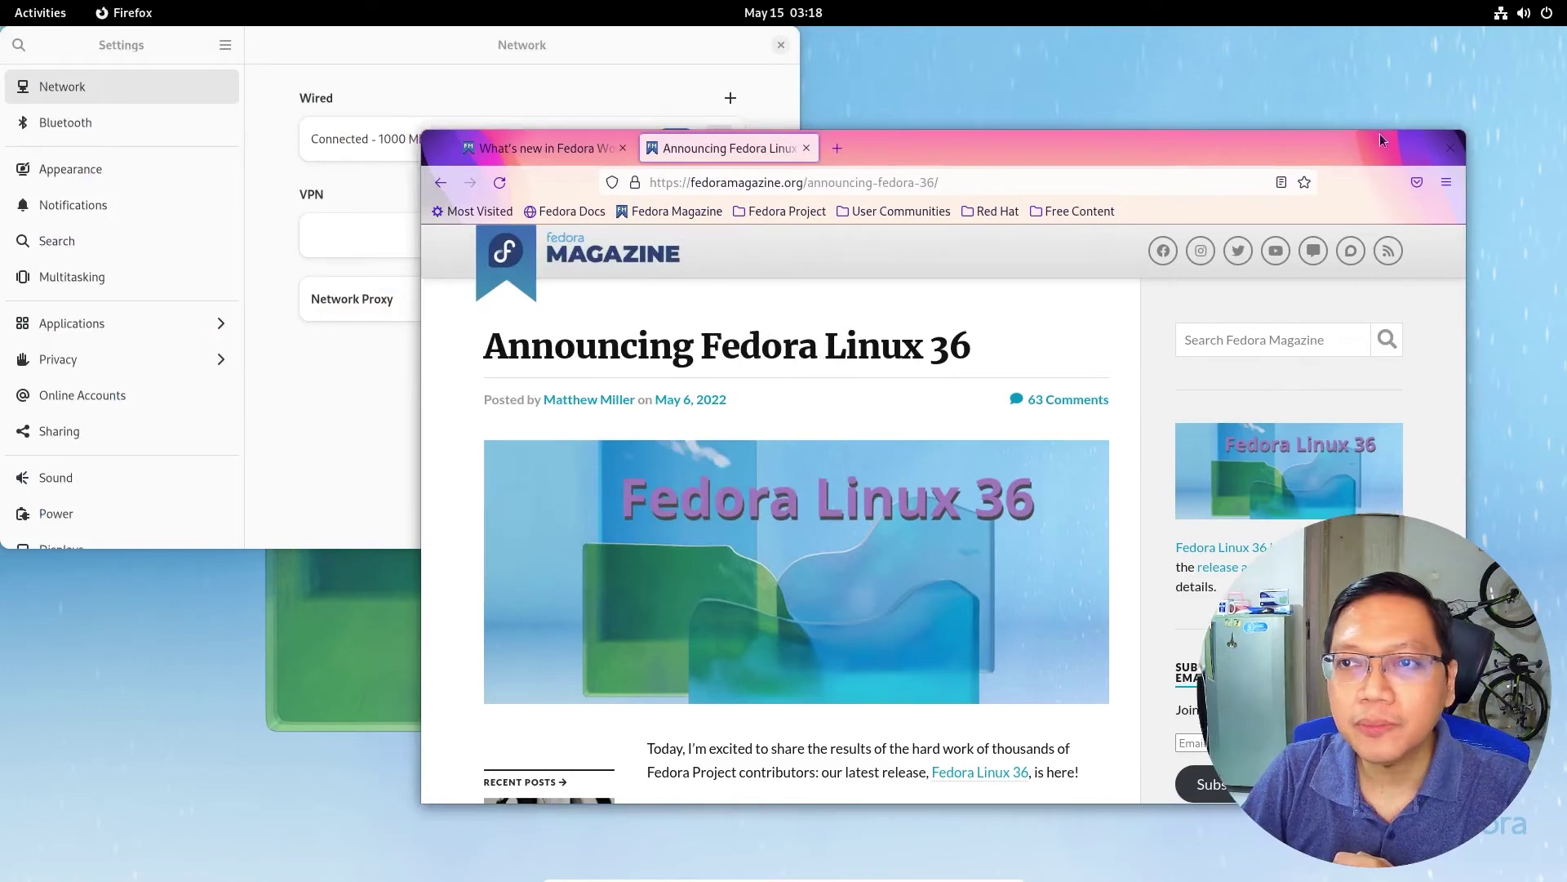
click(1542, 145)
Move the Settings window towards the middle of the desktop and enlarge it in height and width.
drag(744, 59, 1161, 198)
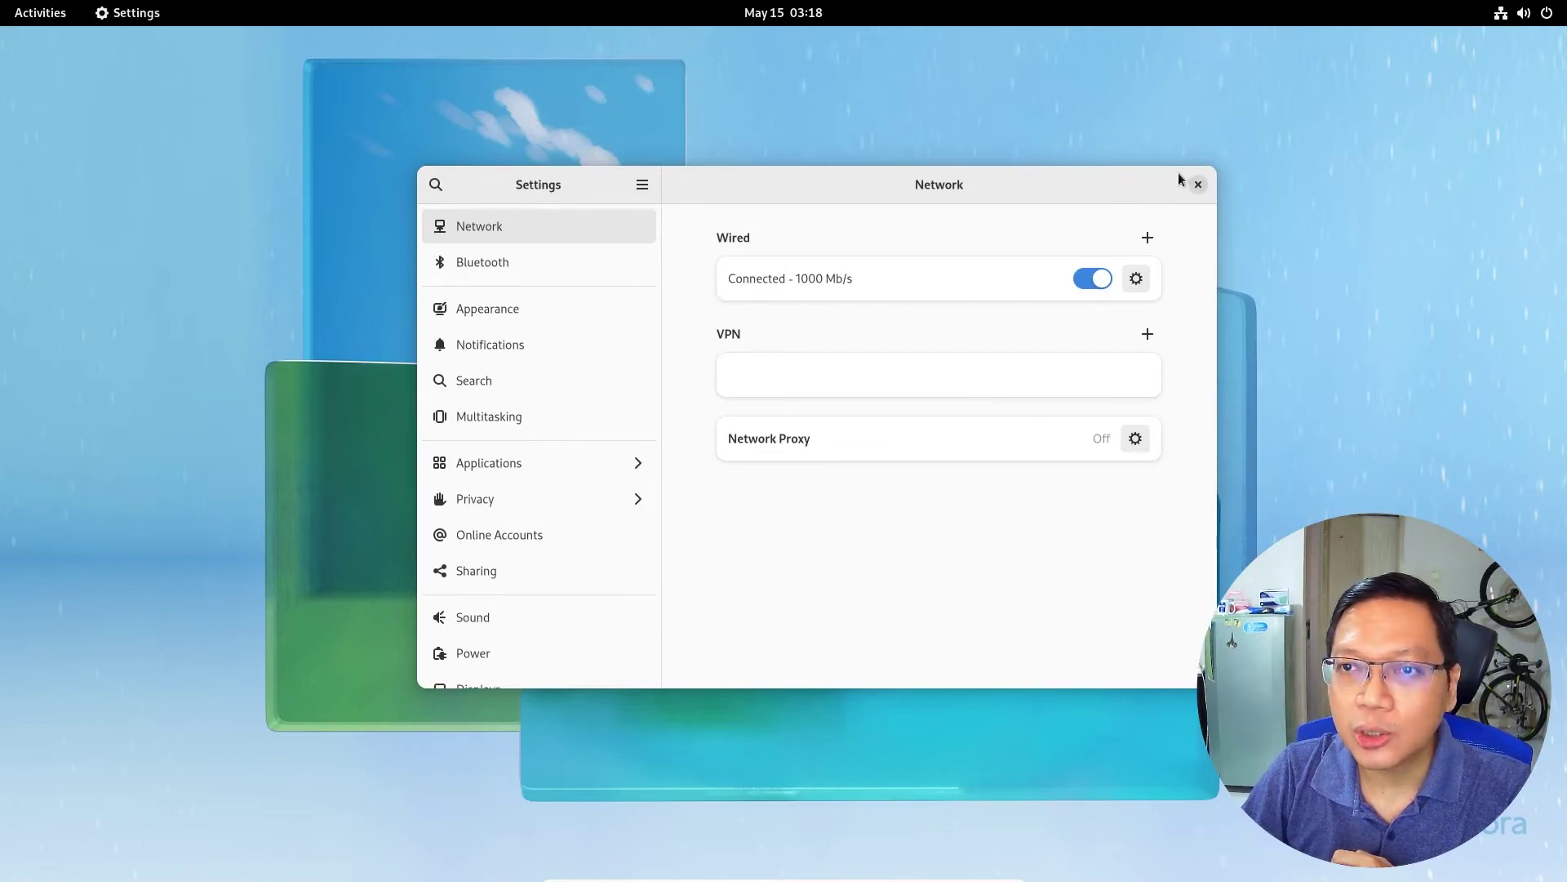
drag(1179, 169, 1180, 65)
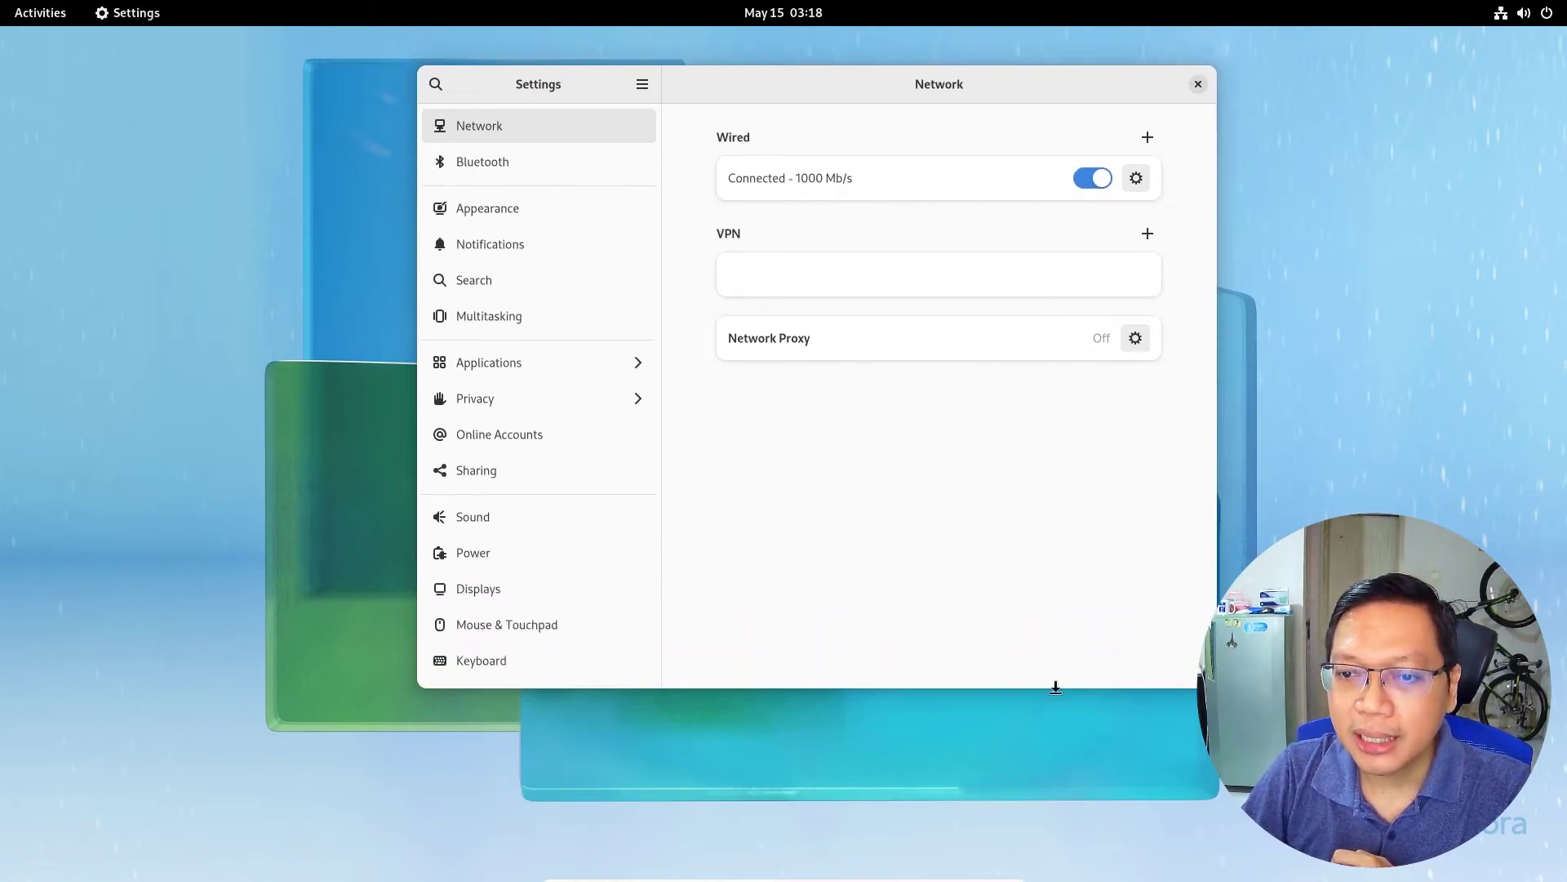
drag(1058, 683, 1059, 854)
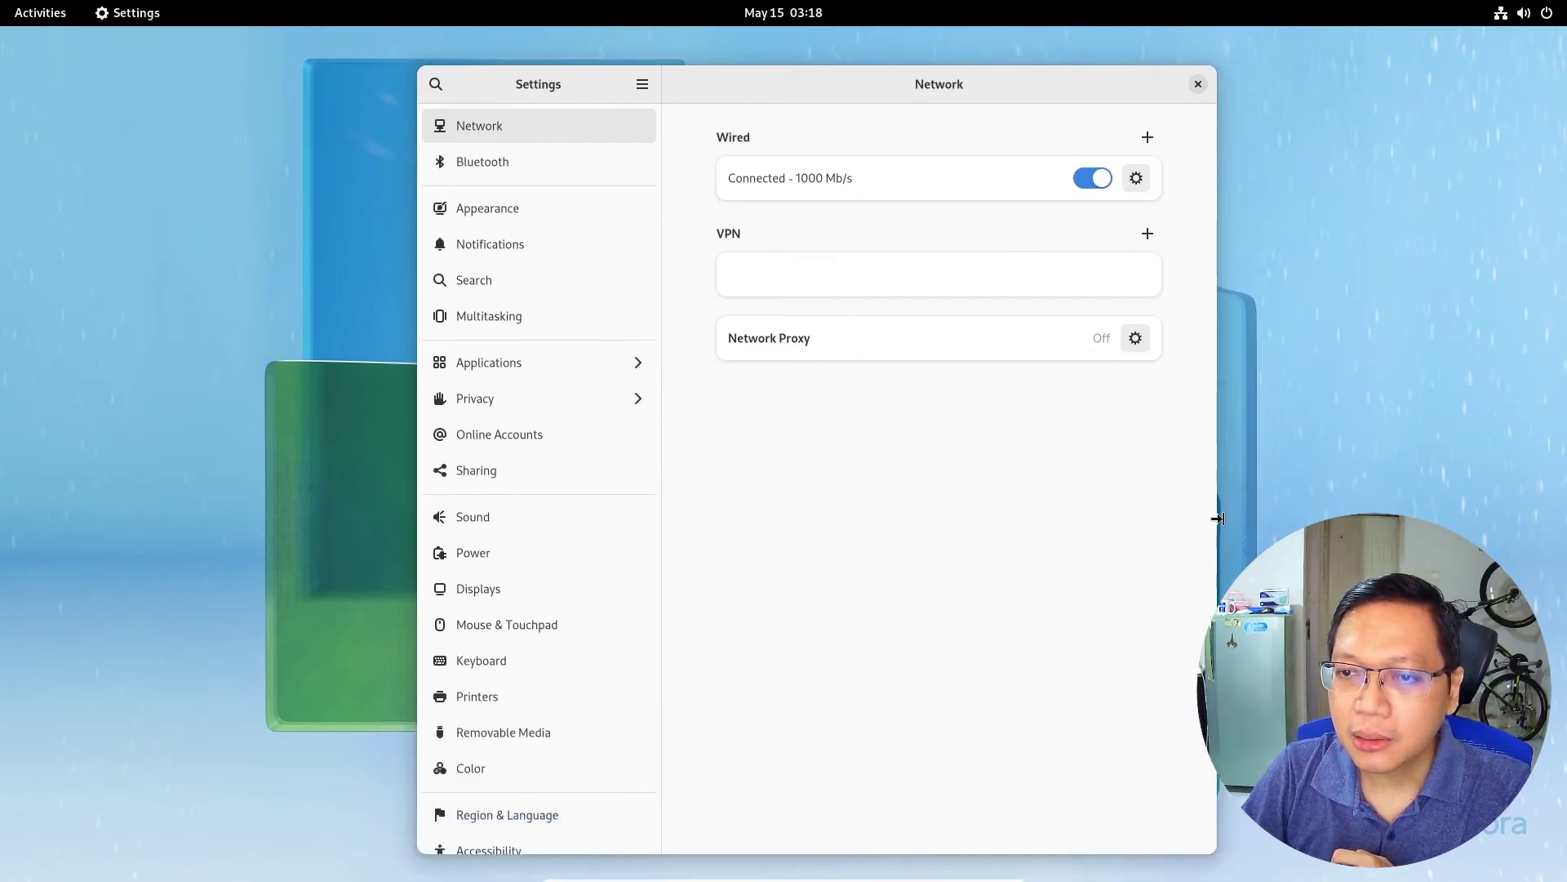
drag(1218, 518, 1542, 518)
drag(1309, 82, 1196, 85)
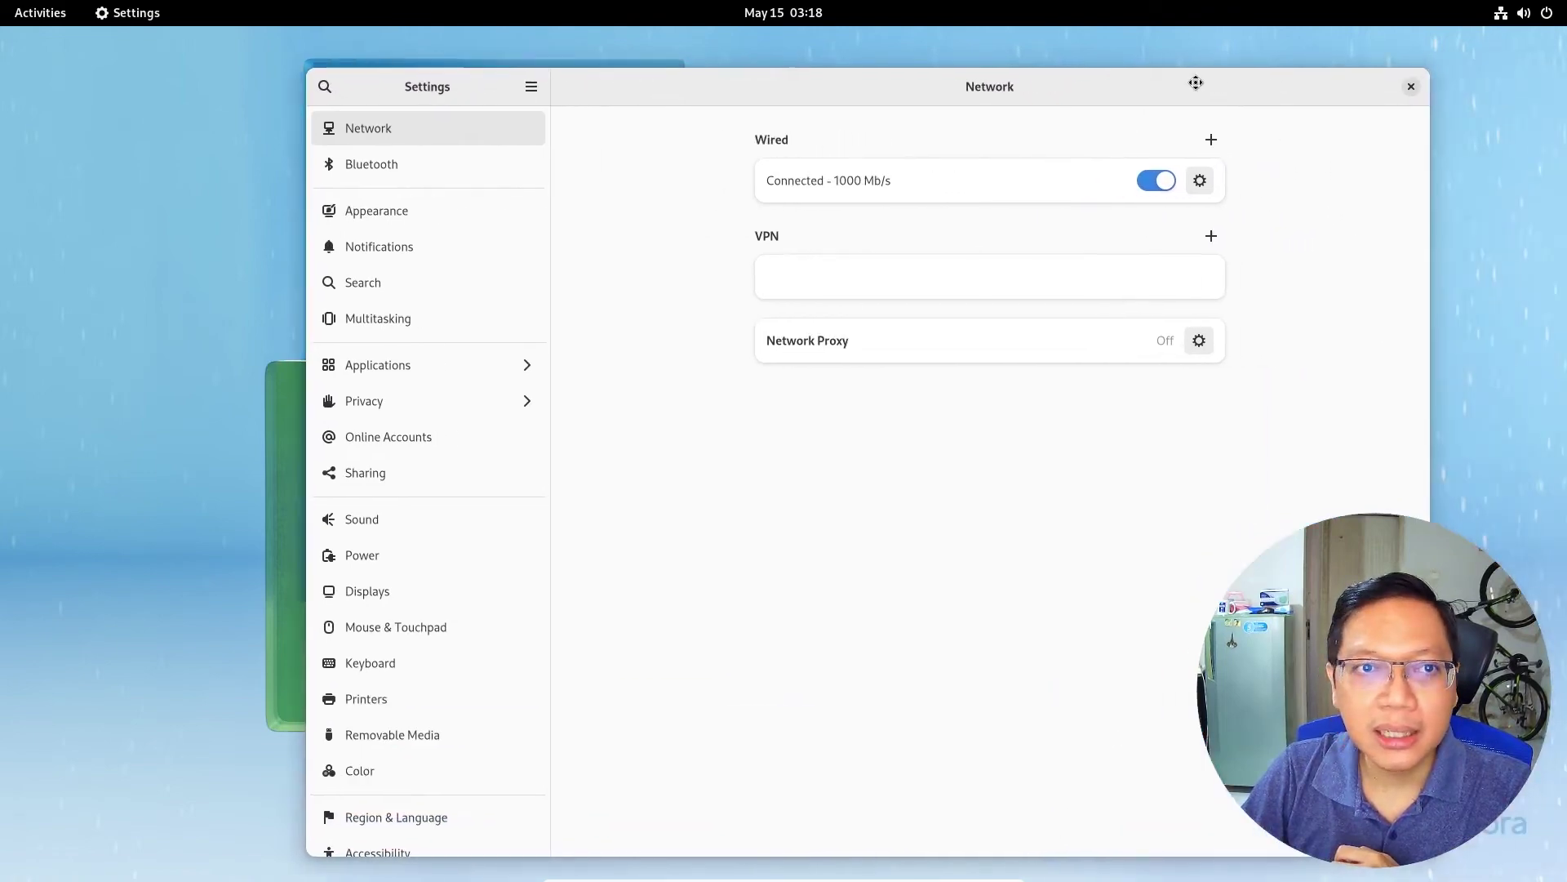
Switch the desktop appearance to the Dark style and set the stacked stones on raked sand as background.
click(404, 218)
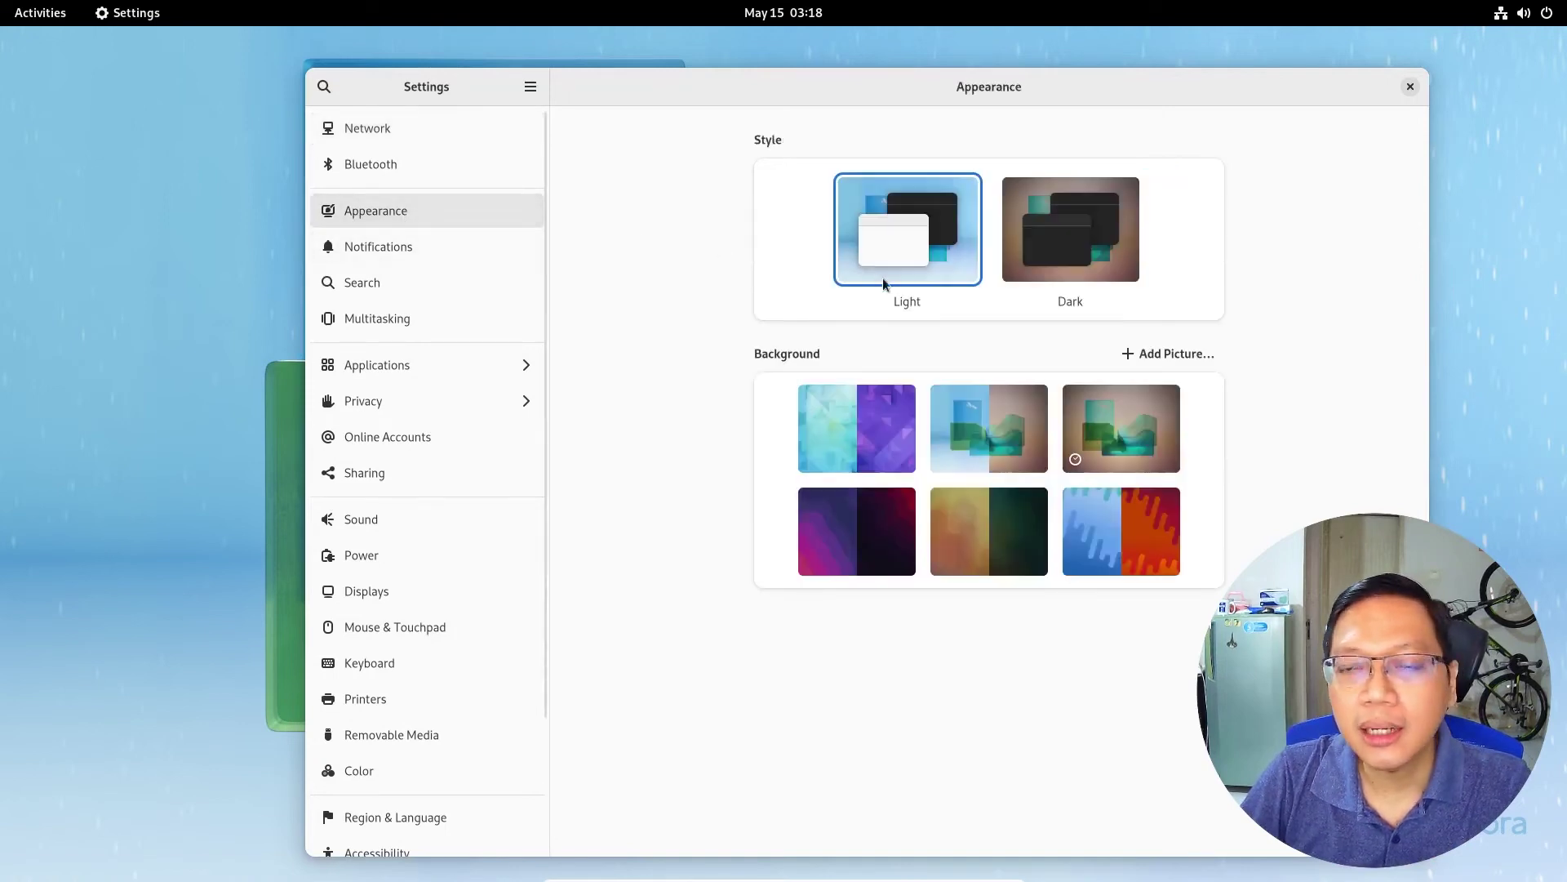
click(1099, 239)
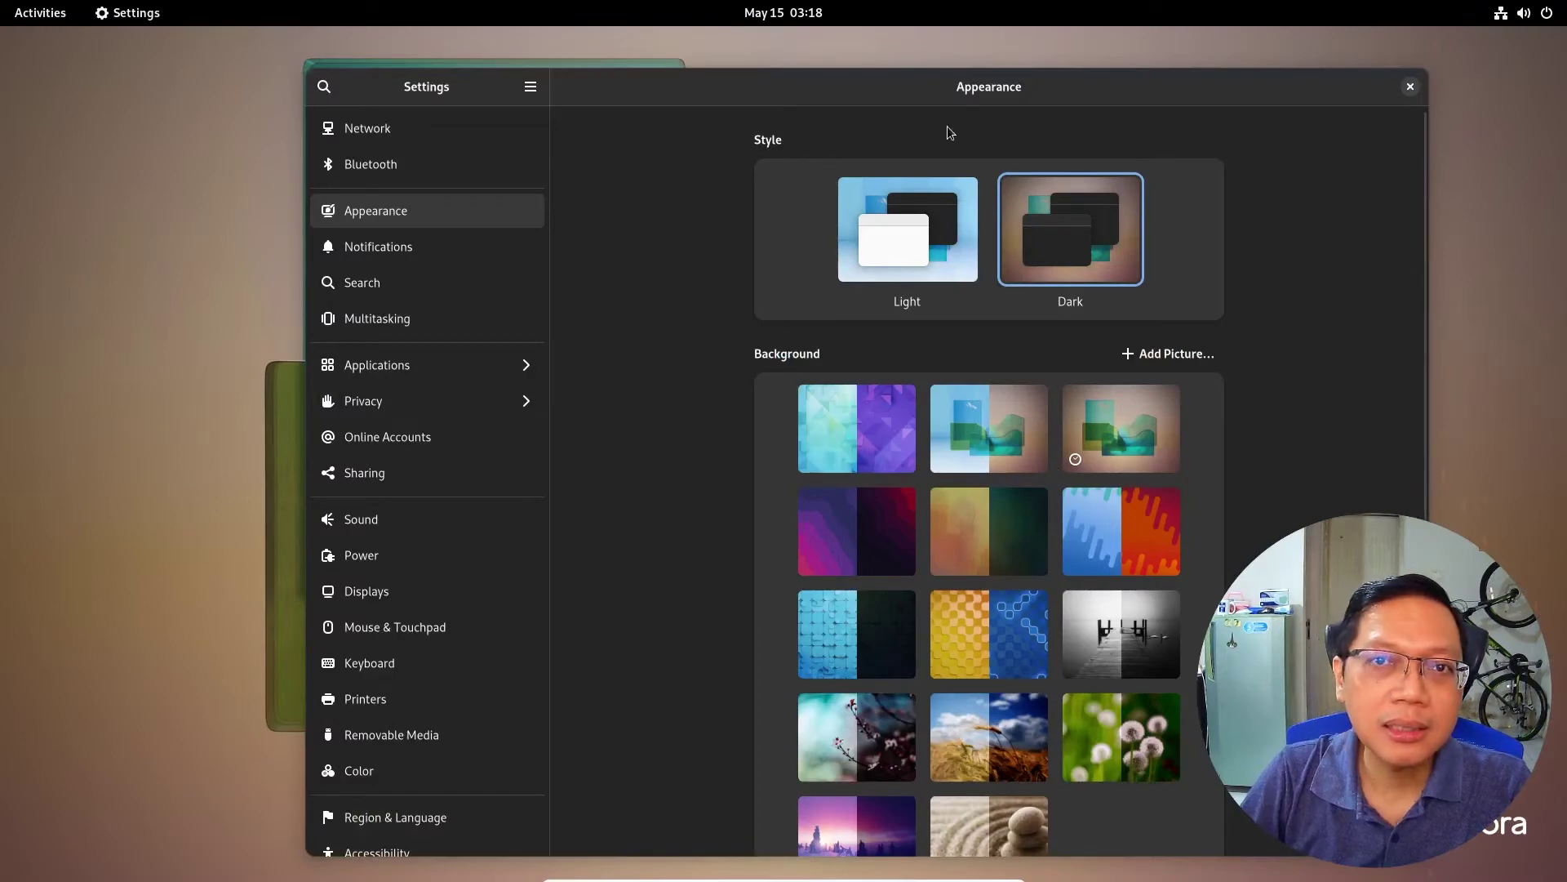
drag(918, 87, 887, 60)
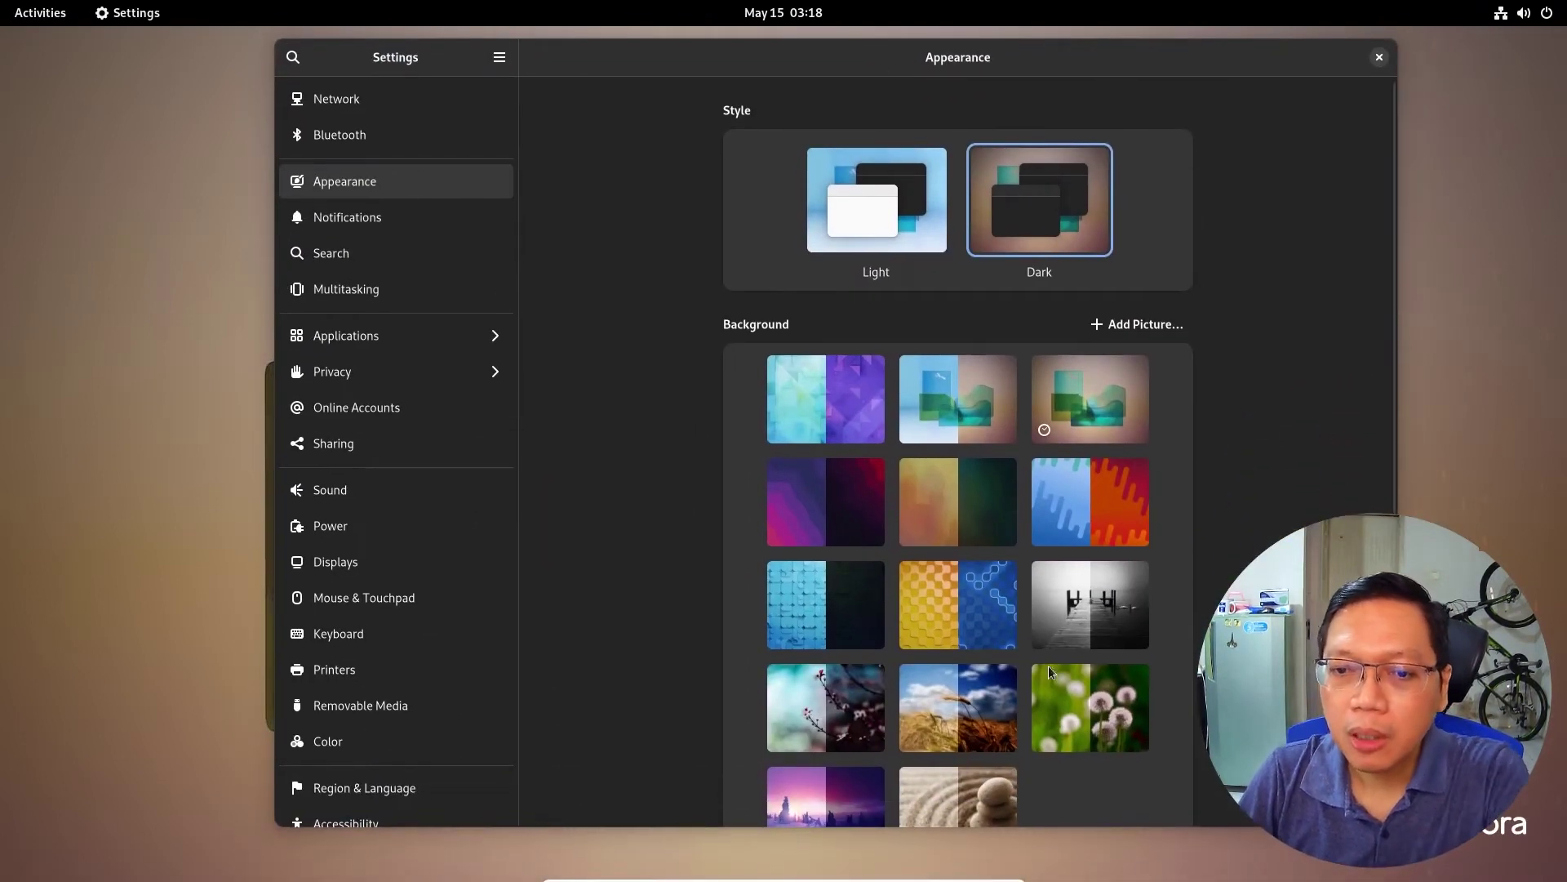
scroll(1031, 603, down, 2)
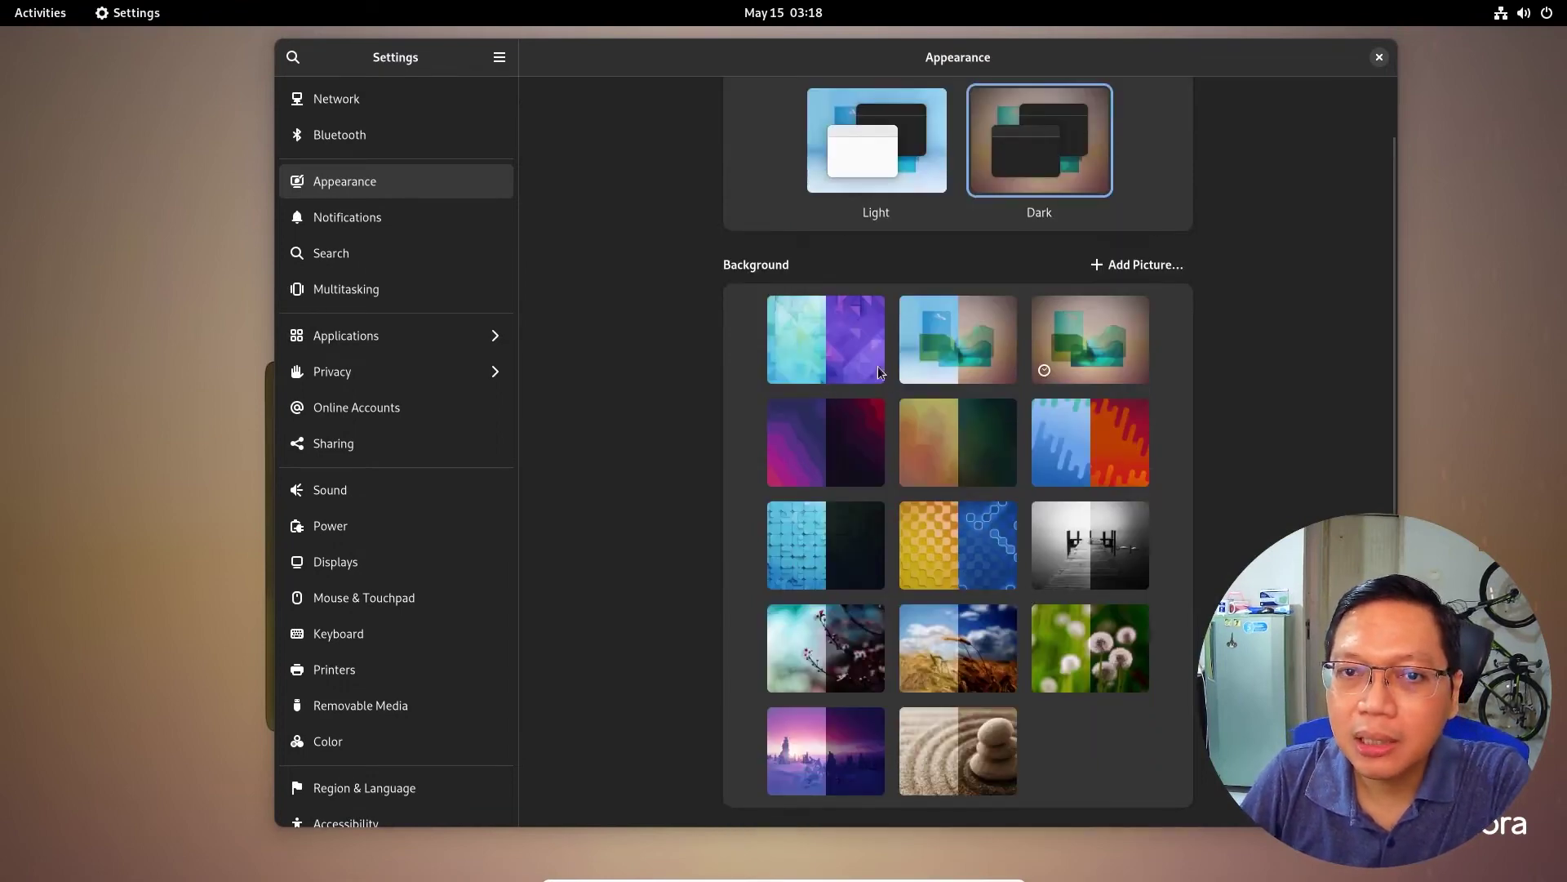
click(955, 759)
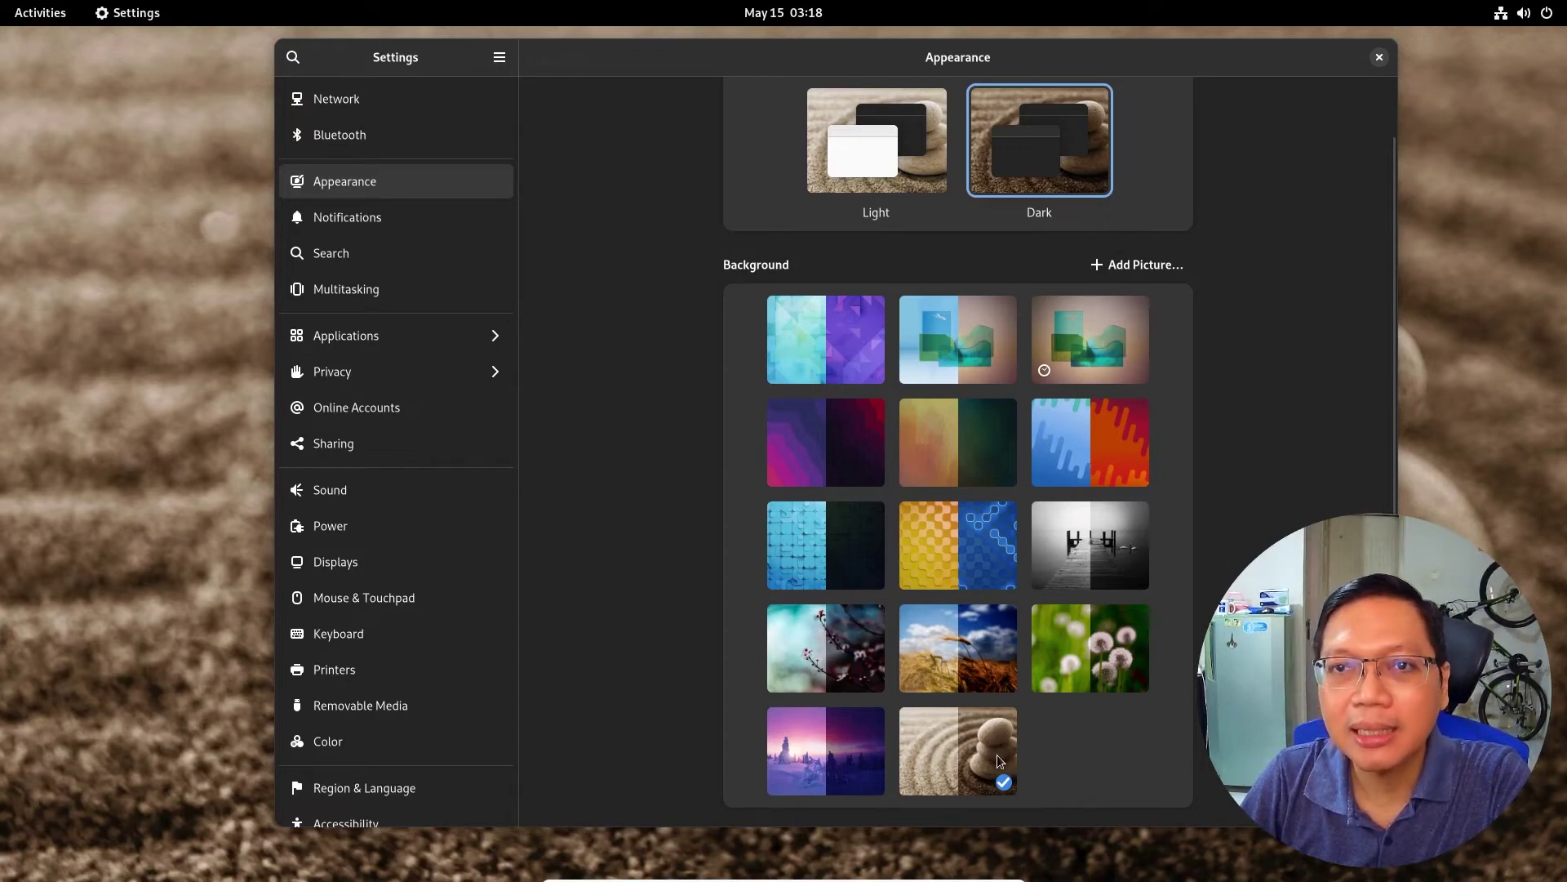
Try the Light style and the pier and blossom backgrounds, and return to Dark with the stacked stones background.
click(872, 145)
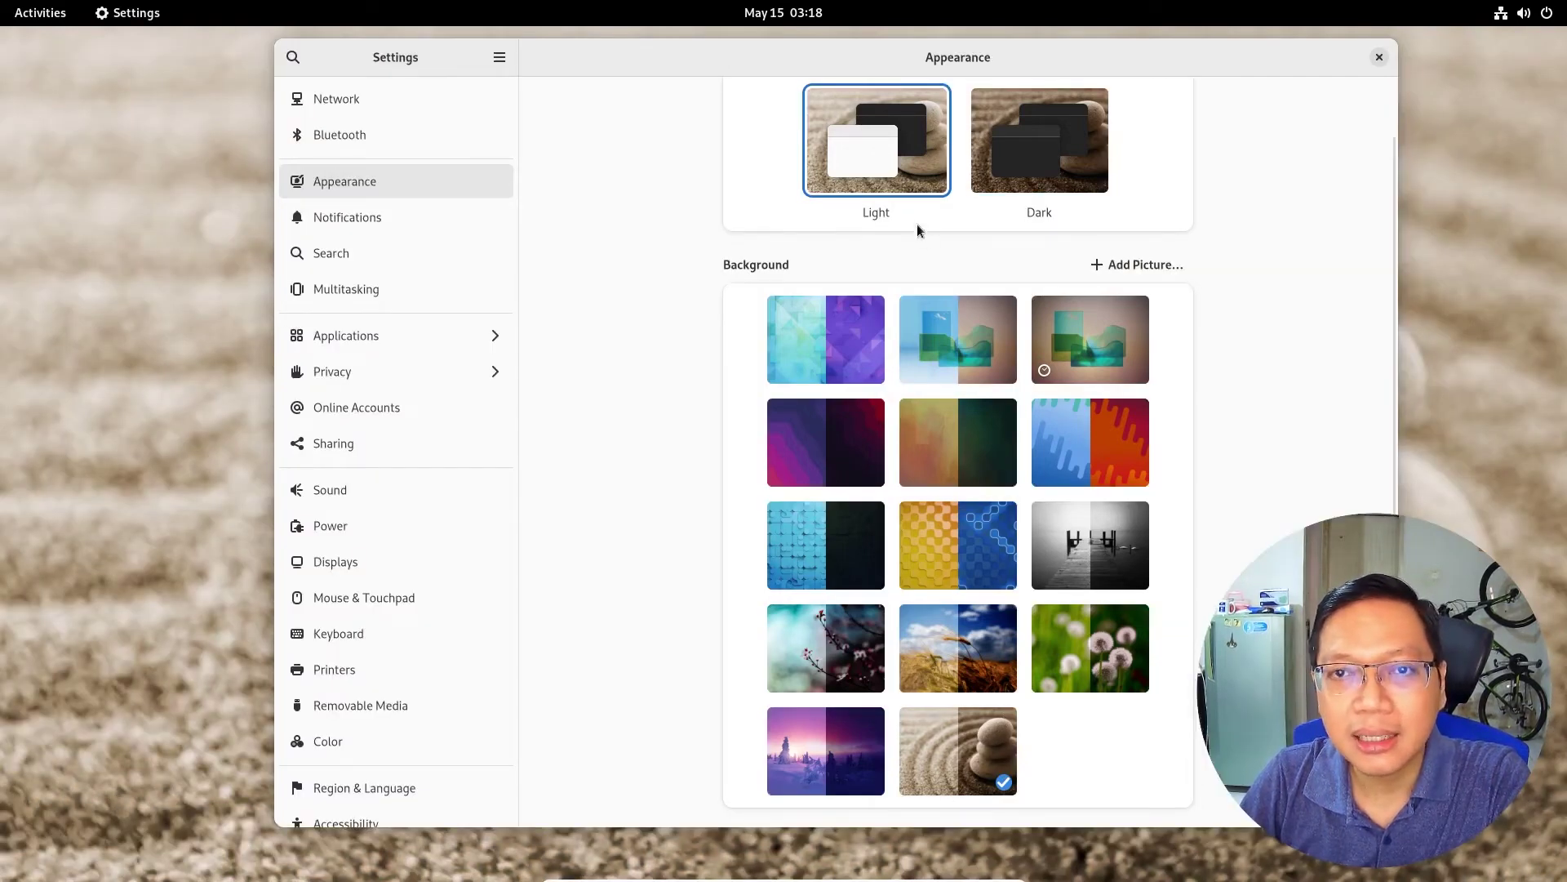
click(1025, 152)
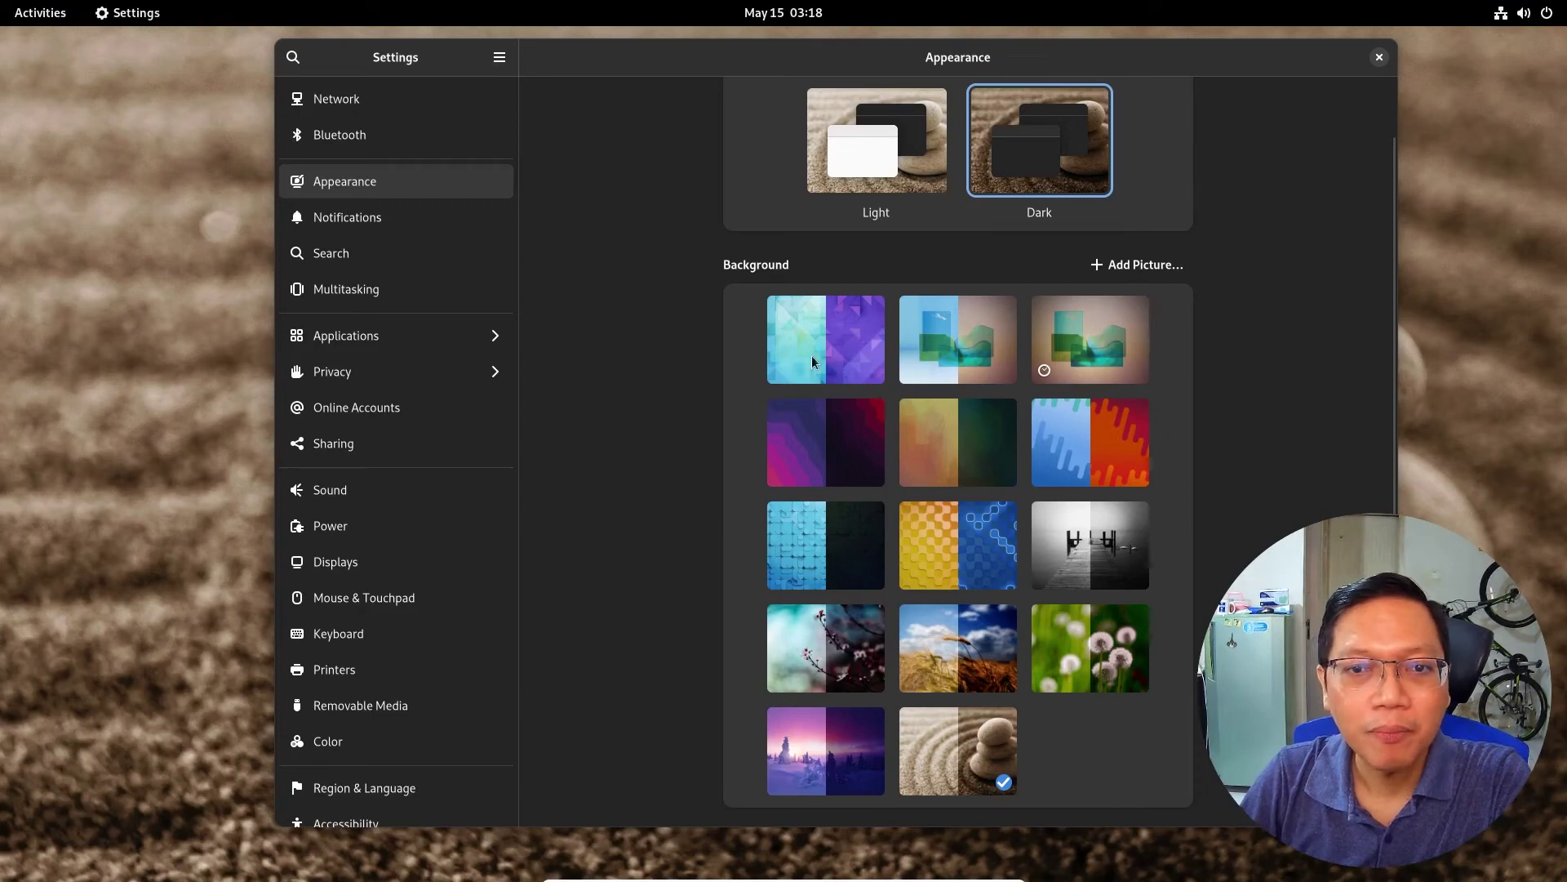
click(1124, 553)
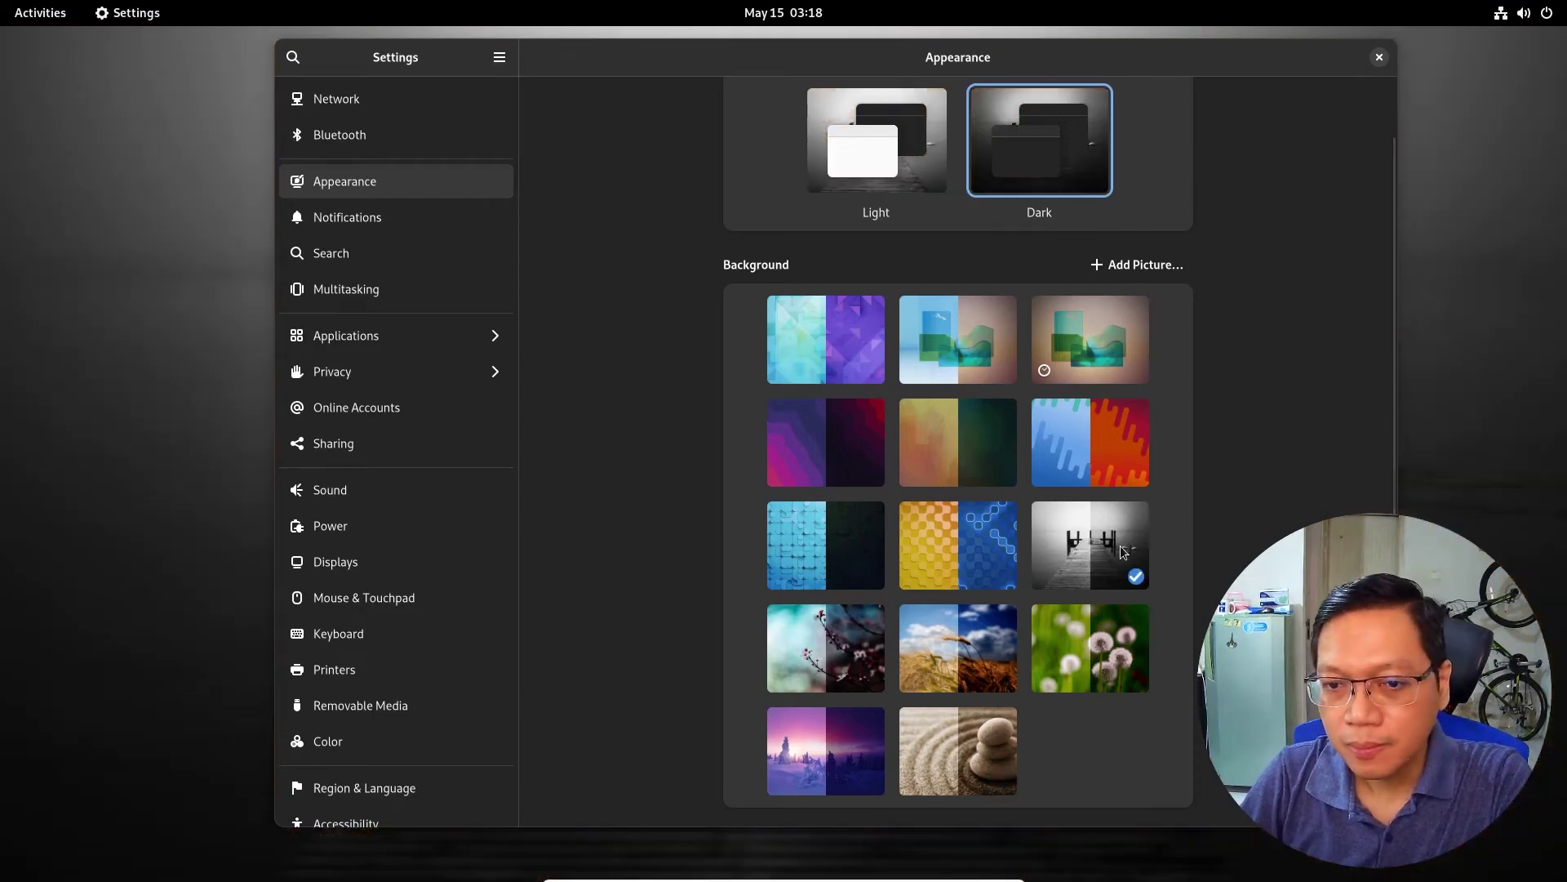
mouse_move(1177, 54)
mouse_down()
mouse_move(1047, 704)
mouse_move(1175, 174)
mouse_move(1151, 66)
mouse_up()
click(857, 691)
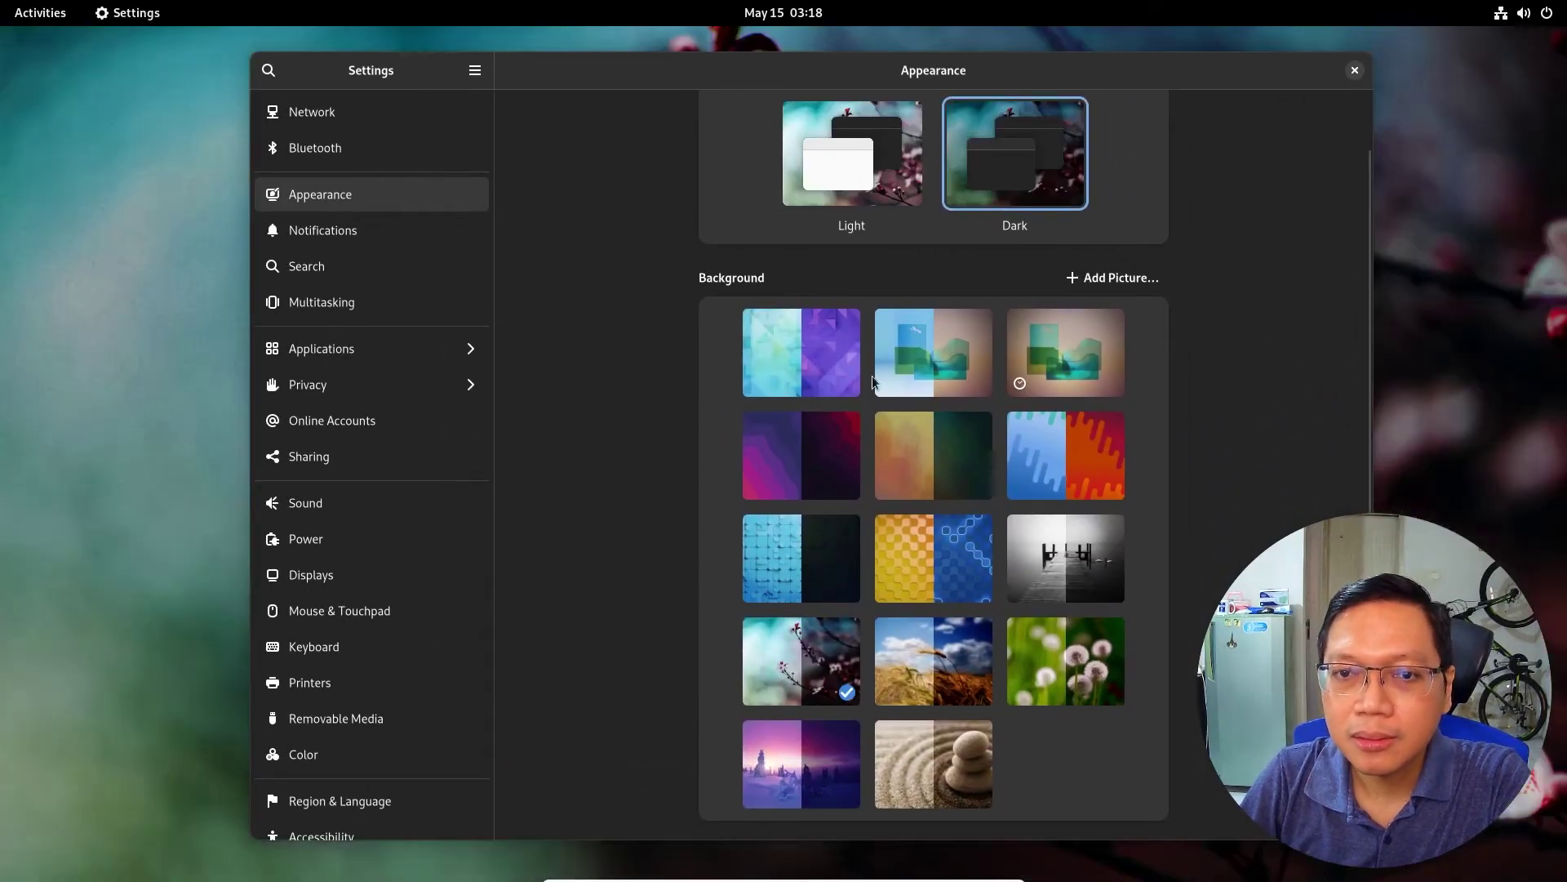
click(926, 769)
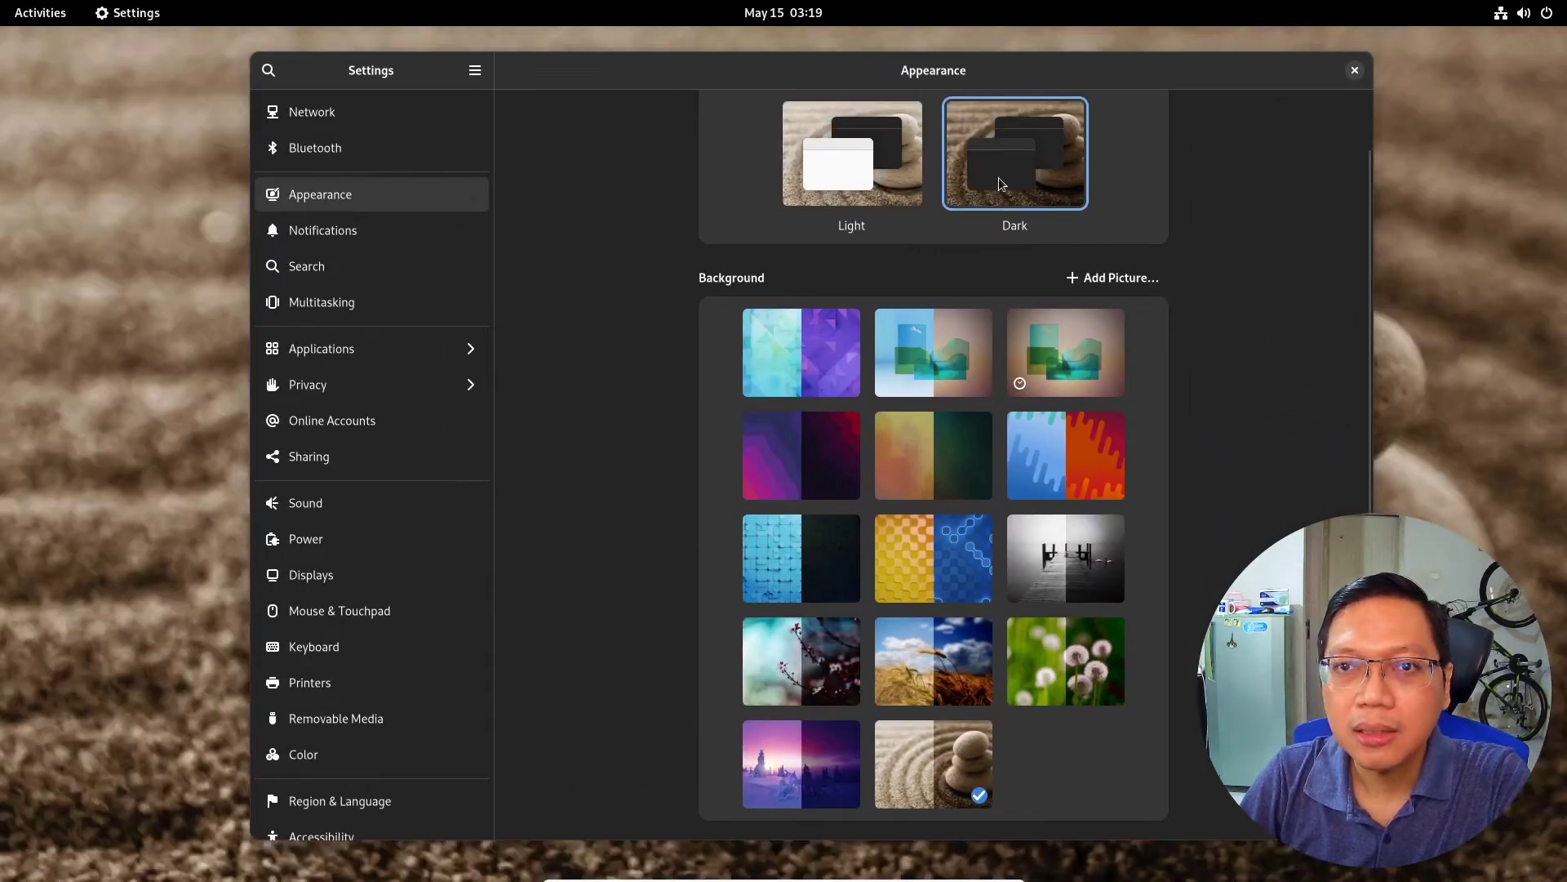
drag(1074, 59, 1023, 73)
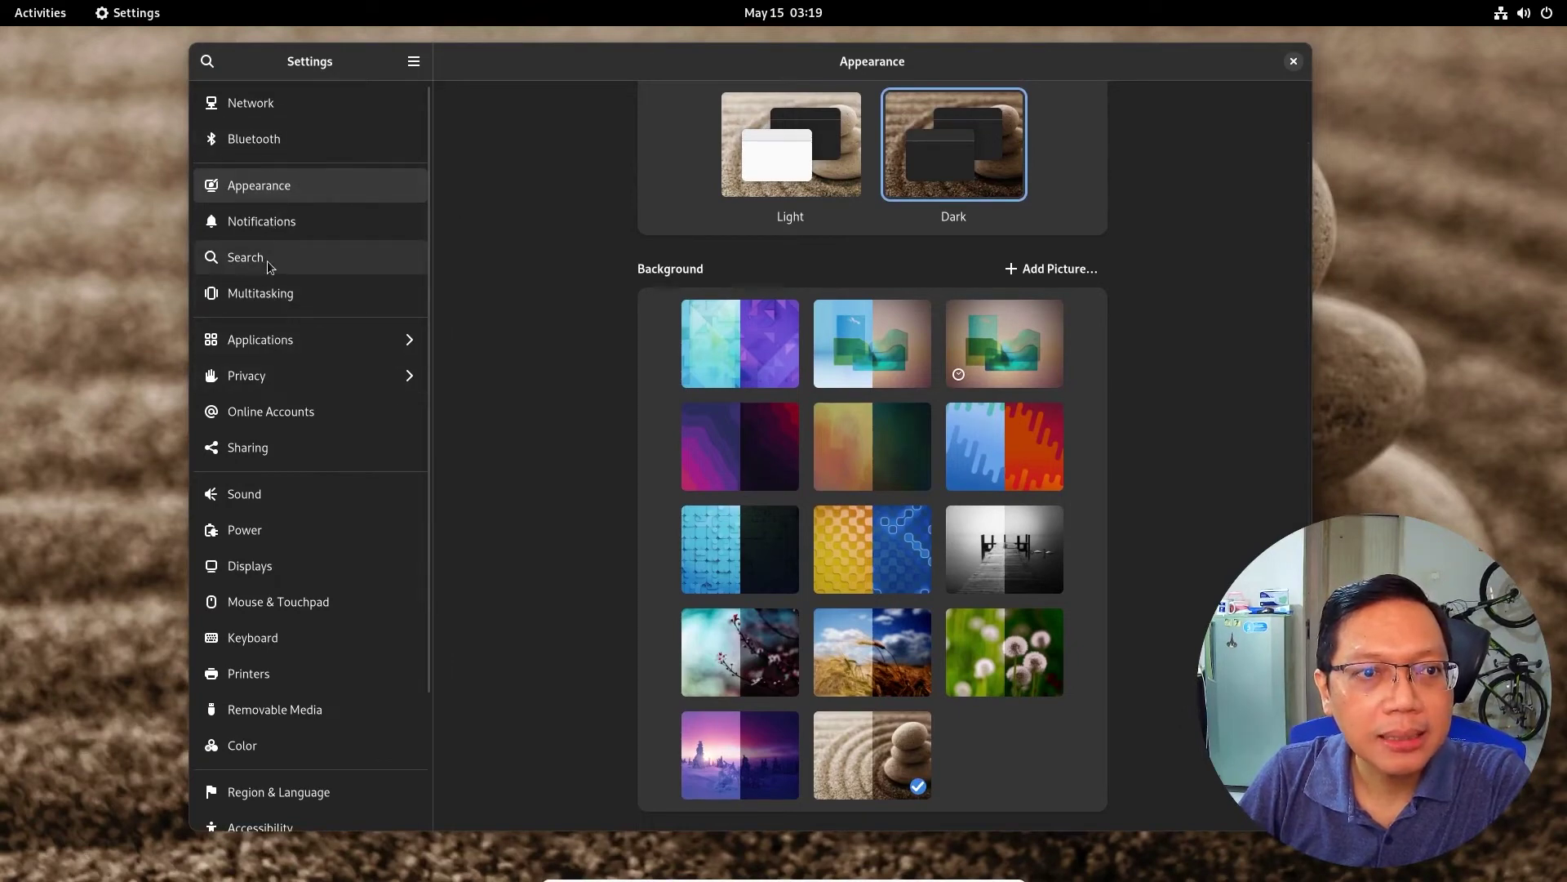
Review the Notifications, Search and Multitasking settings, including the workspace, multi-monitor and application switching options.
click(261, 219)
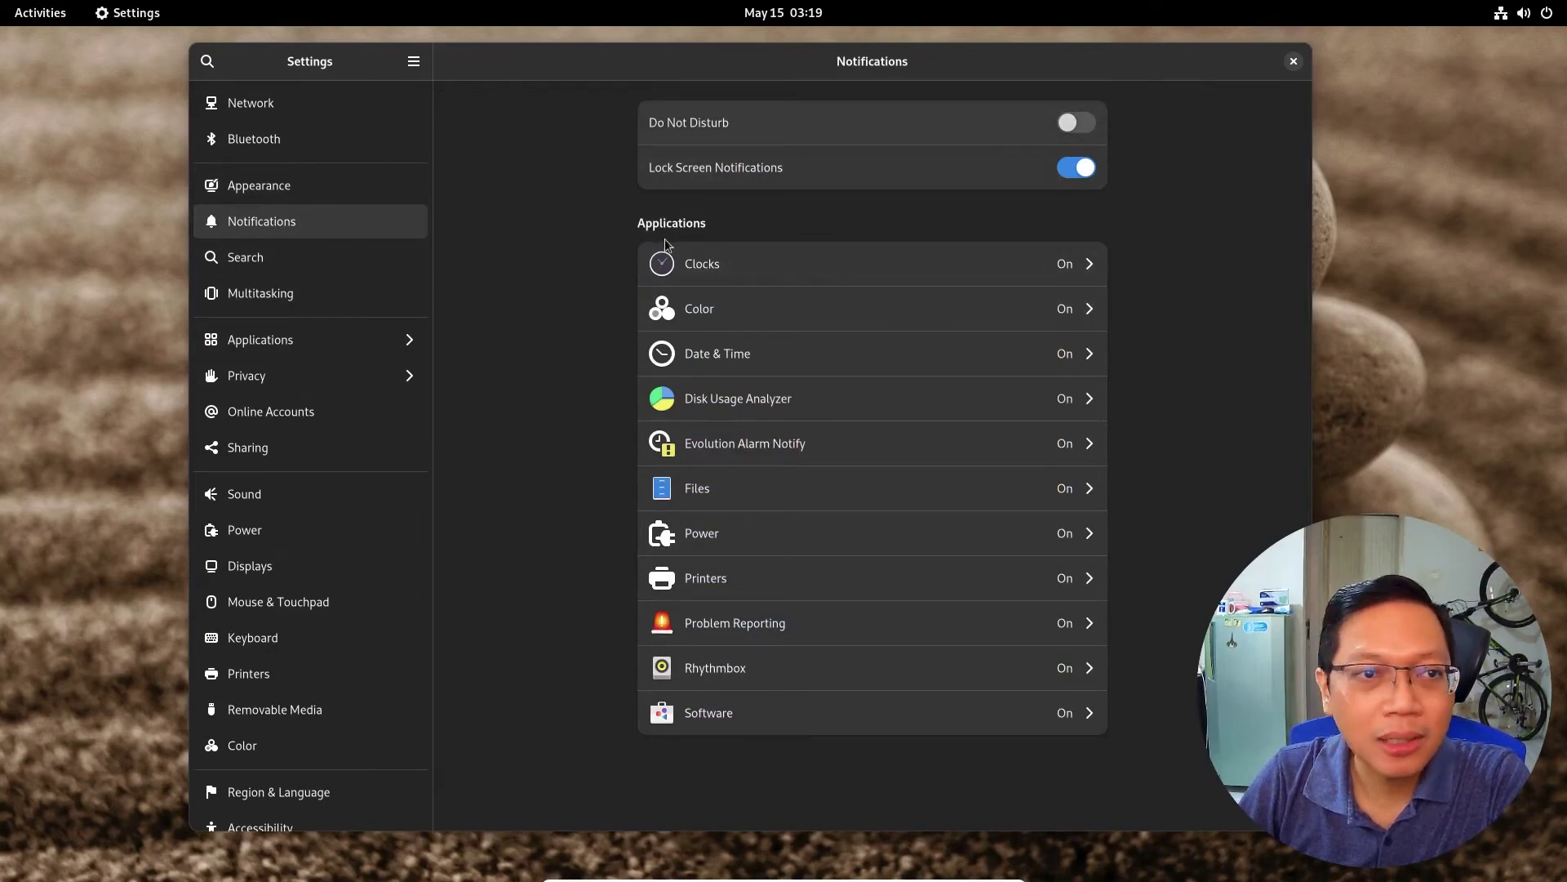
click(306, 252)
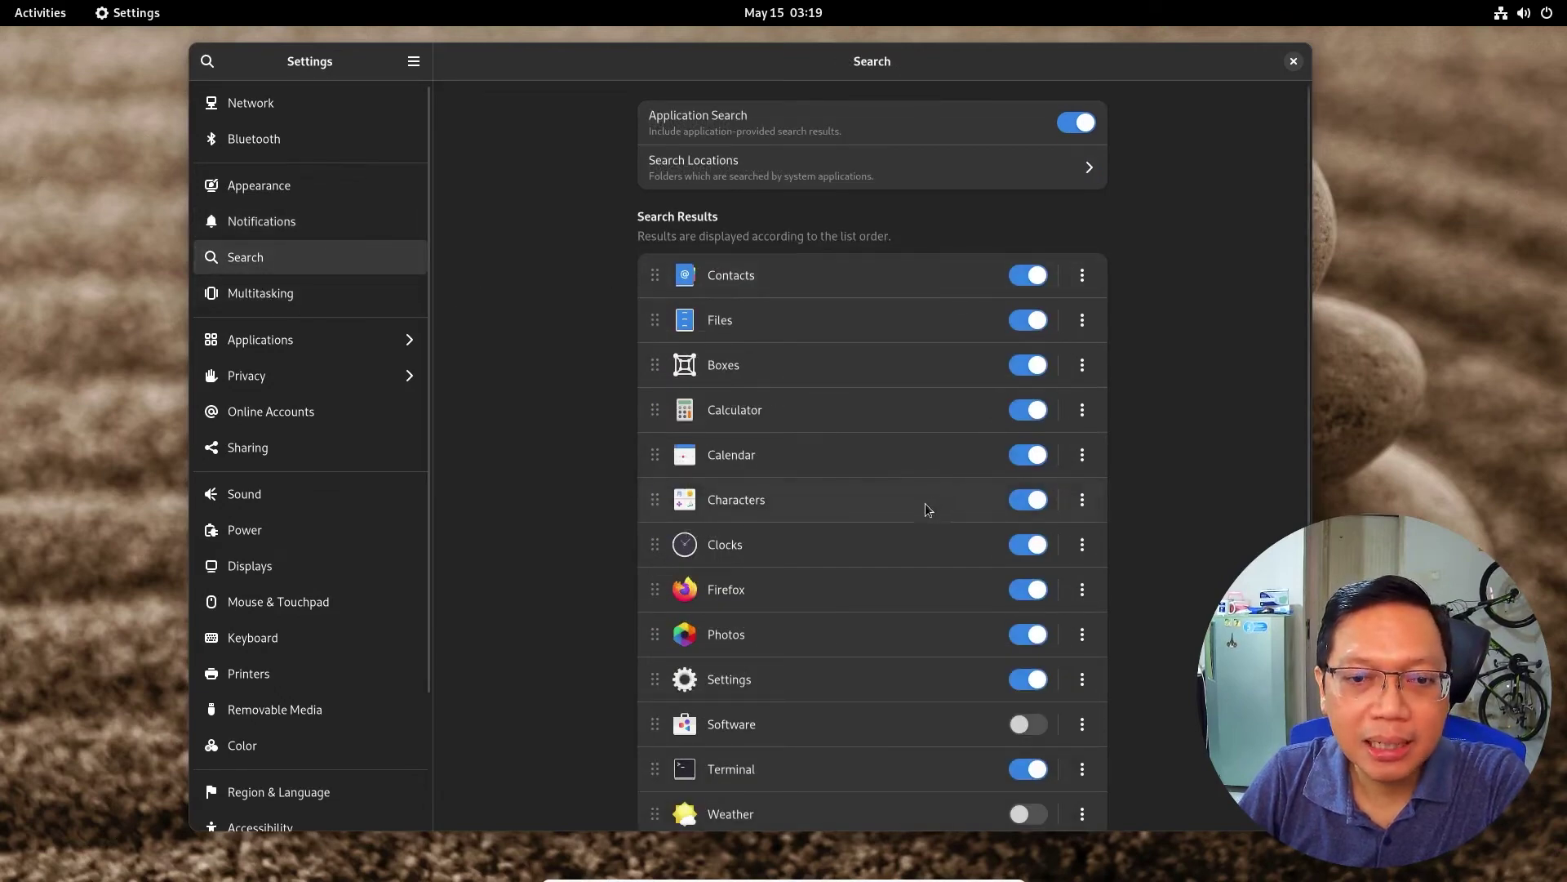
click(273, 301)
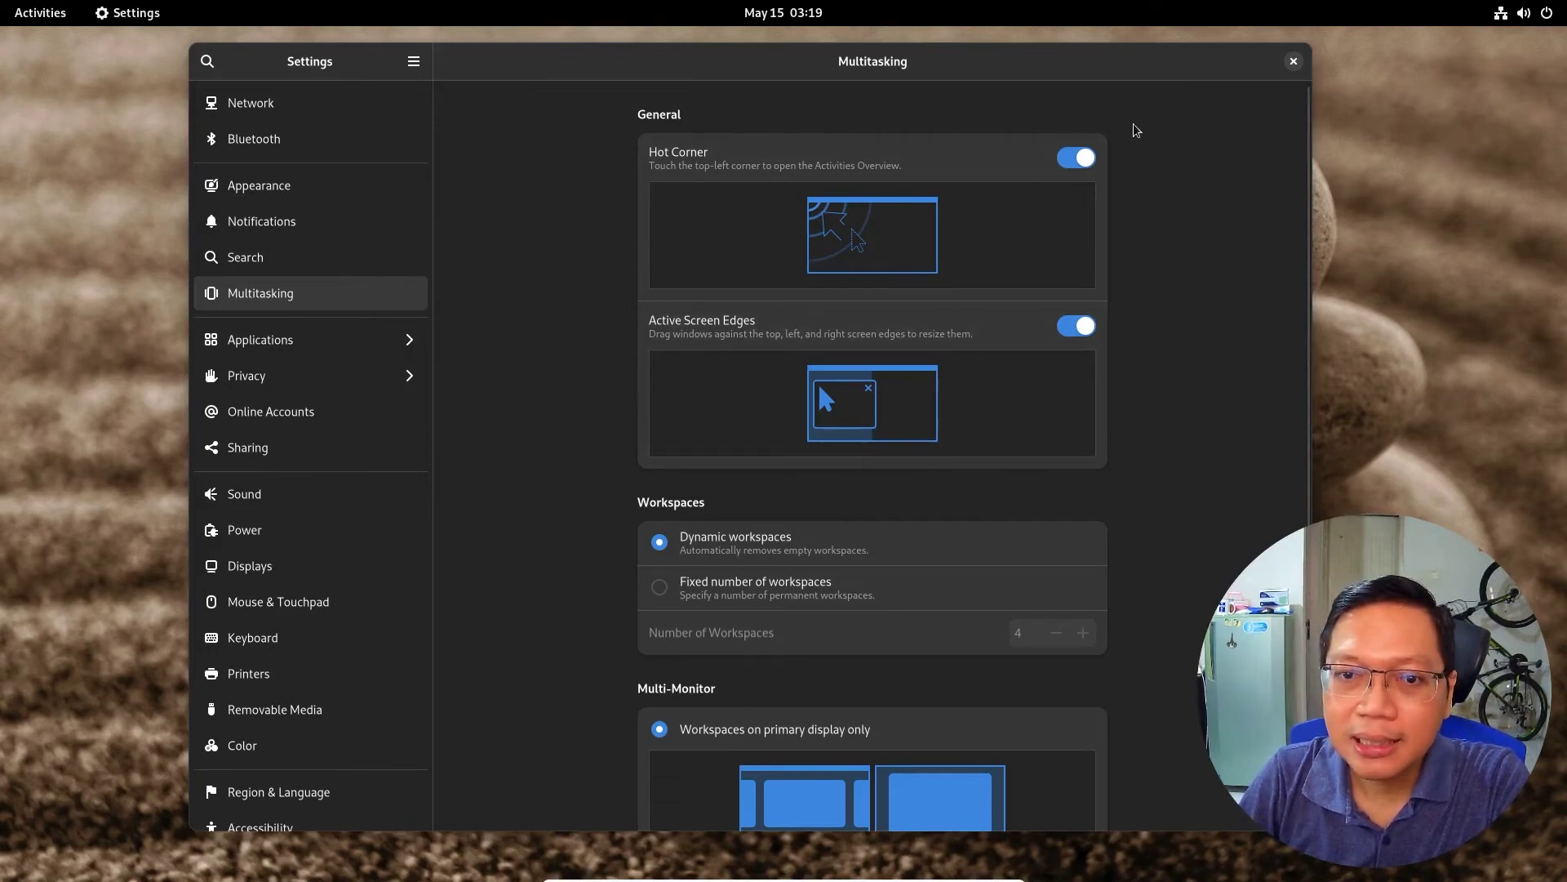
drag(1023, 68, 1054, 55)
scroll(951, 326, down, 5)
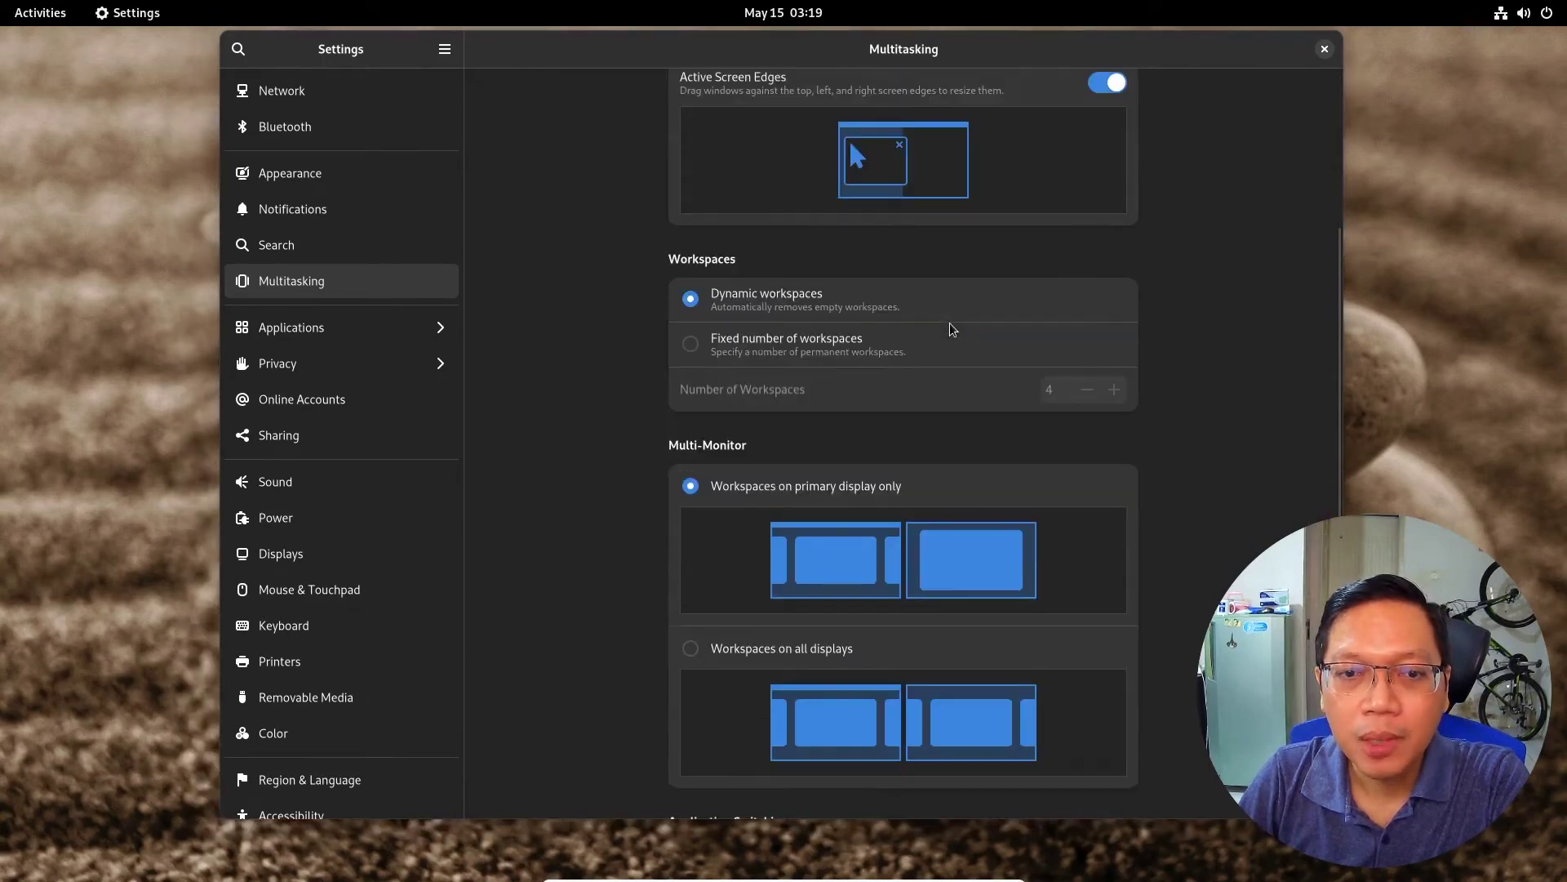
scroll(951, 326, down, 1)
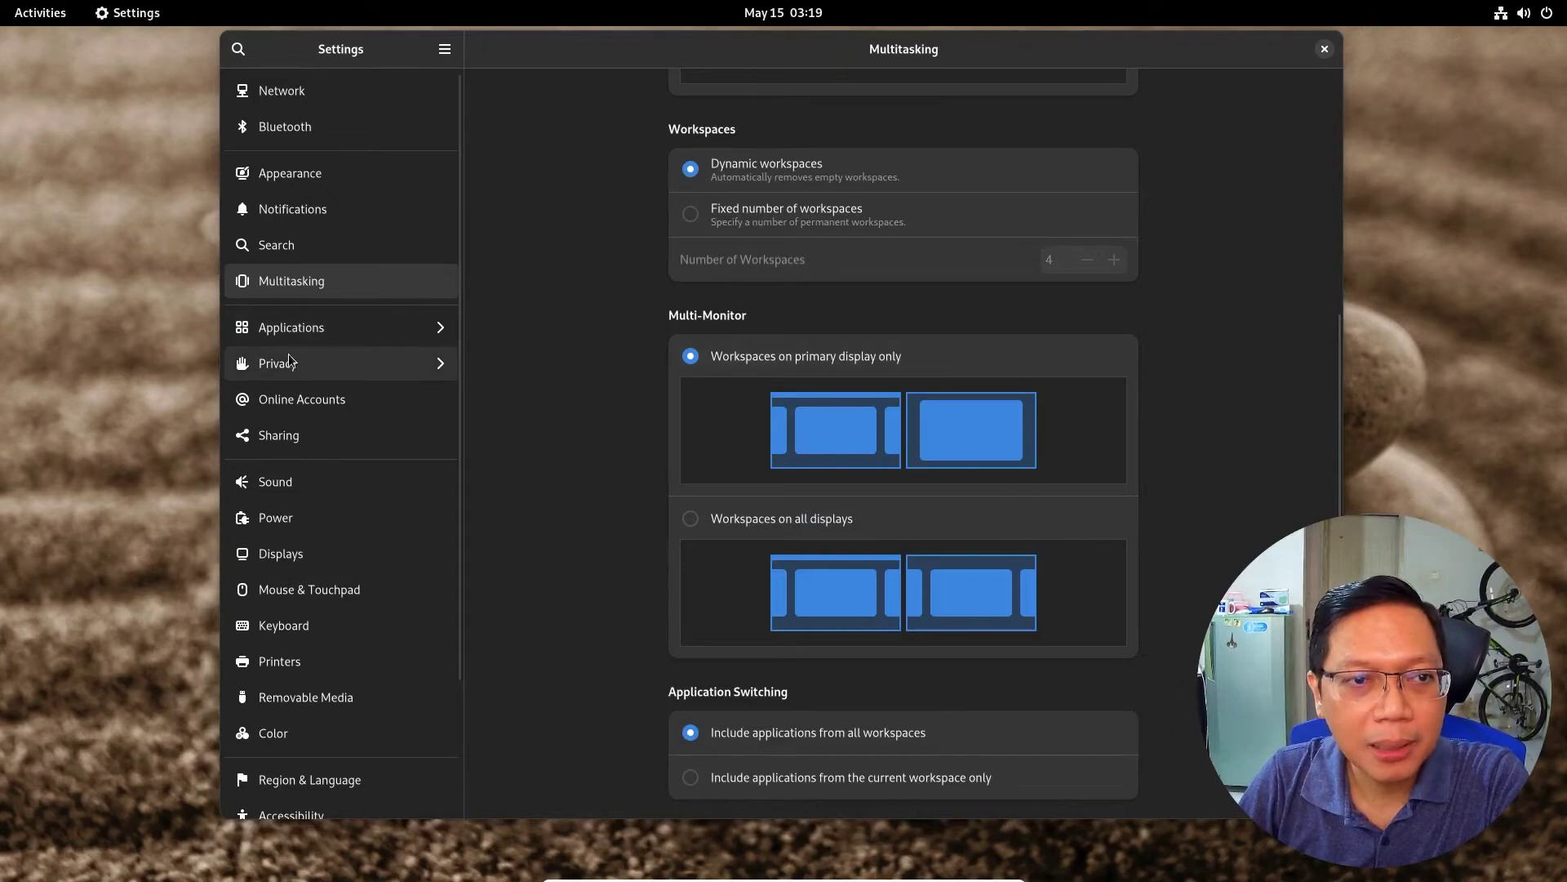
Look through the per-application settings and the Privacy categories, and return to the main settings list.
click(326, 333)
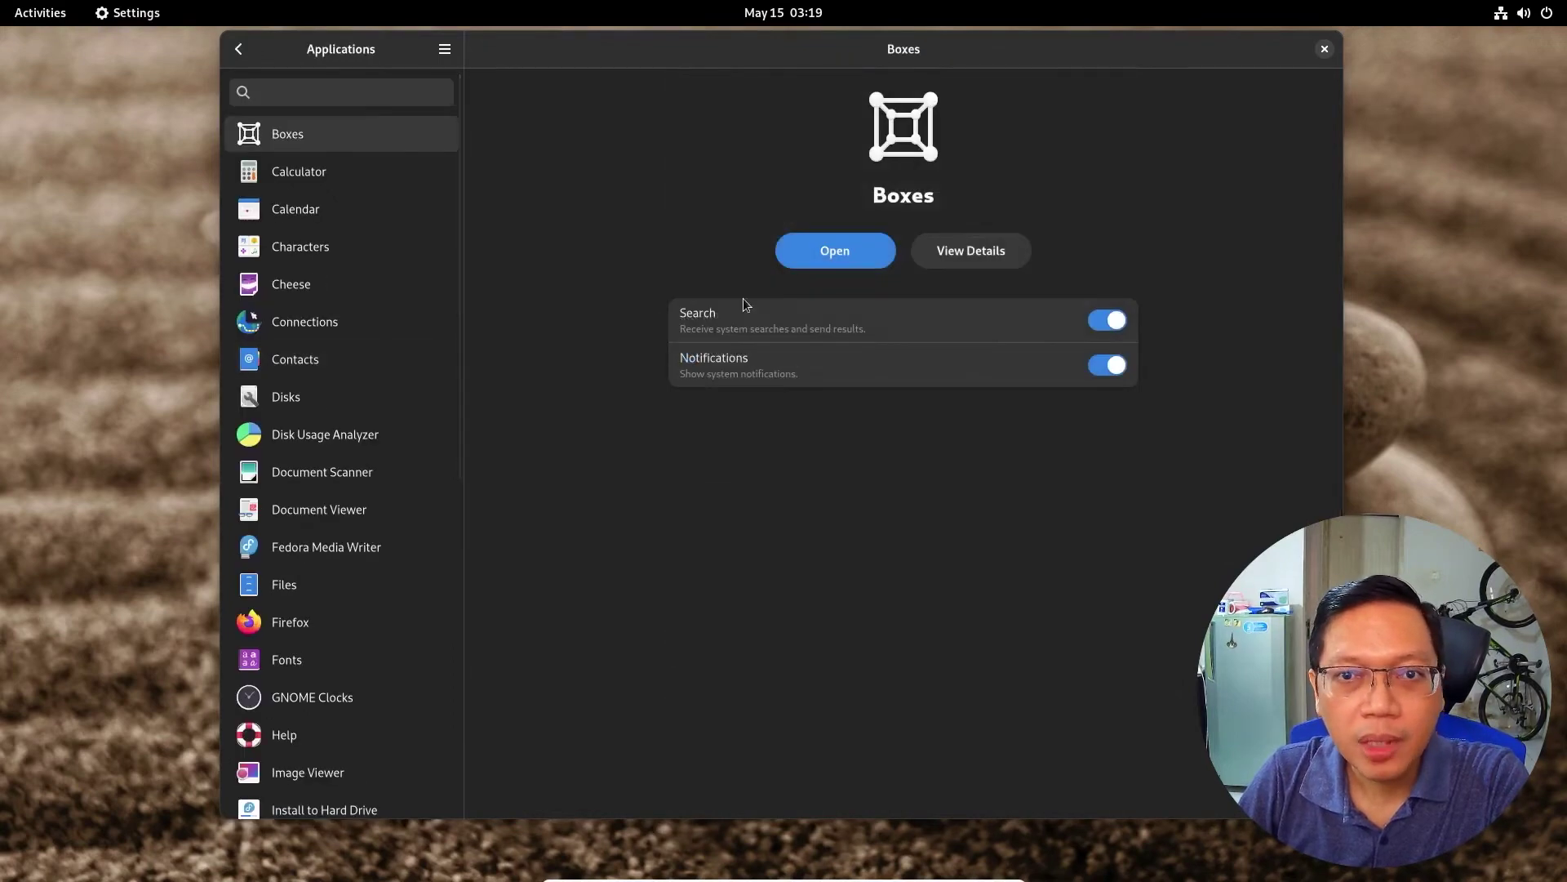
click(237, 49)
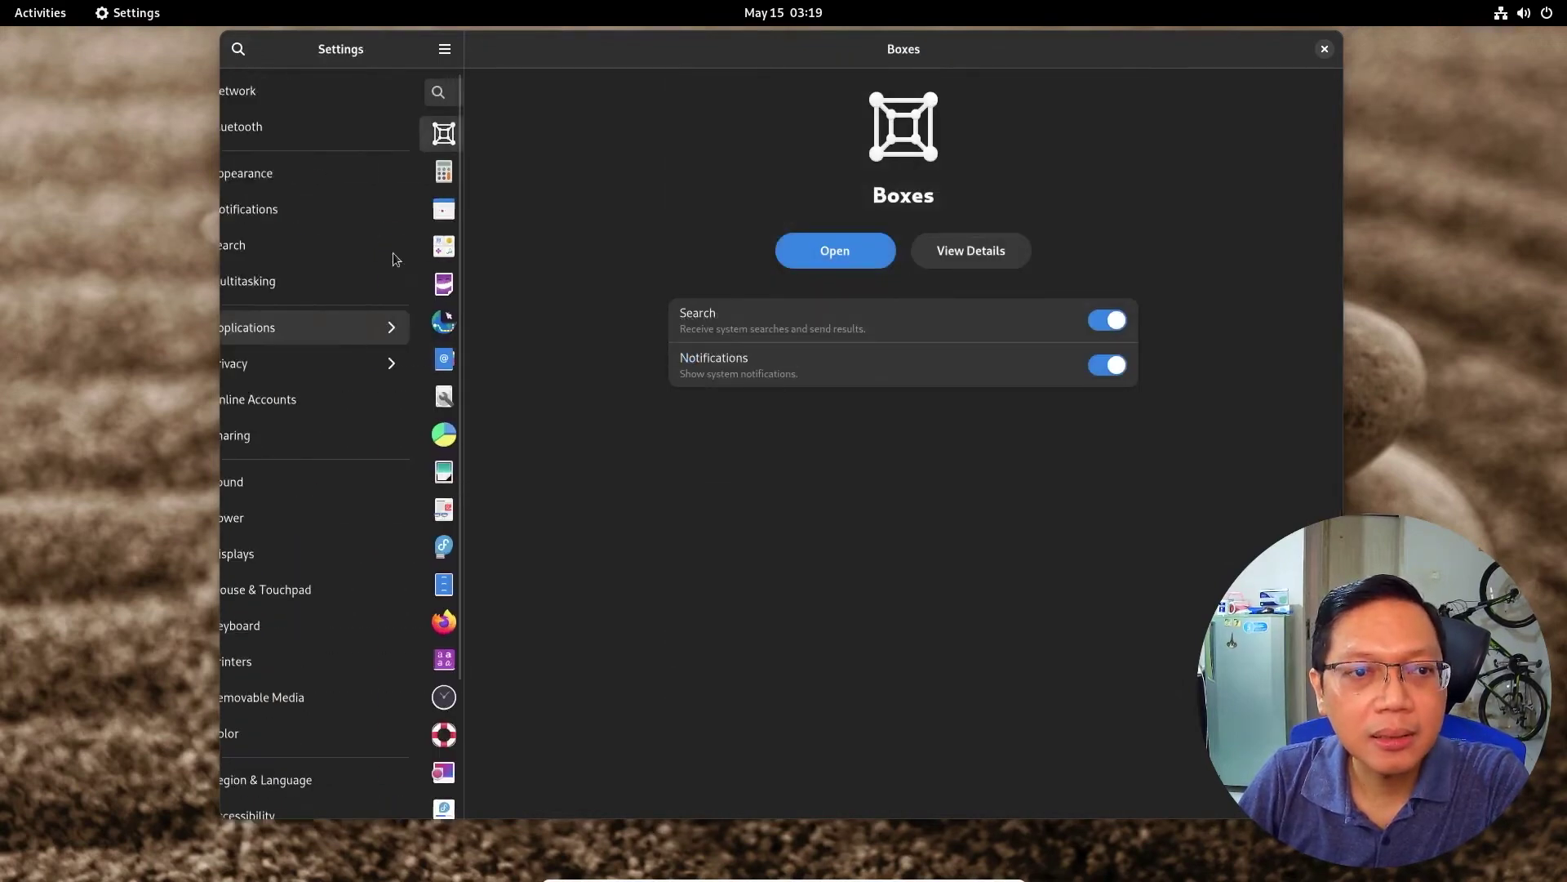
click(336, 371)
click(296, 128)
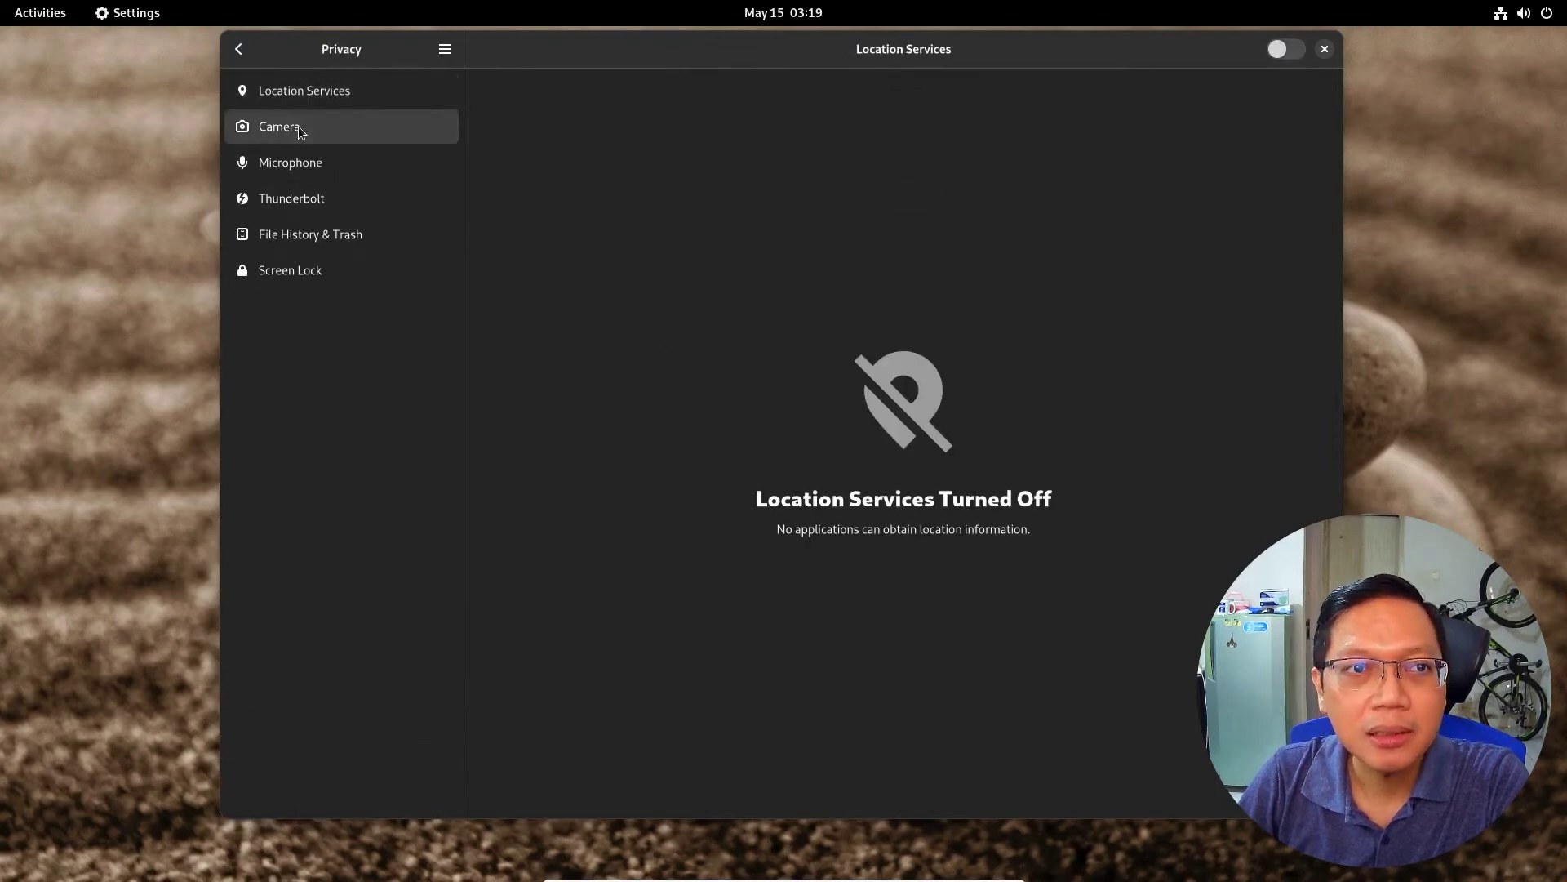
click(238, 49)
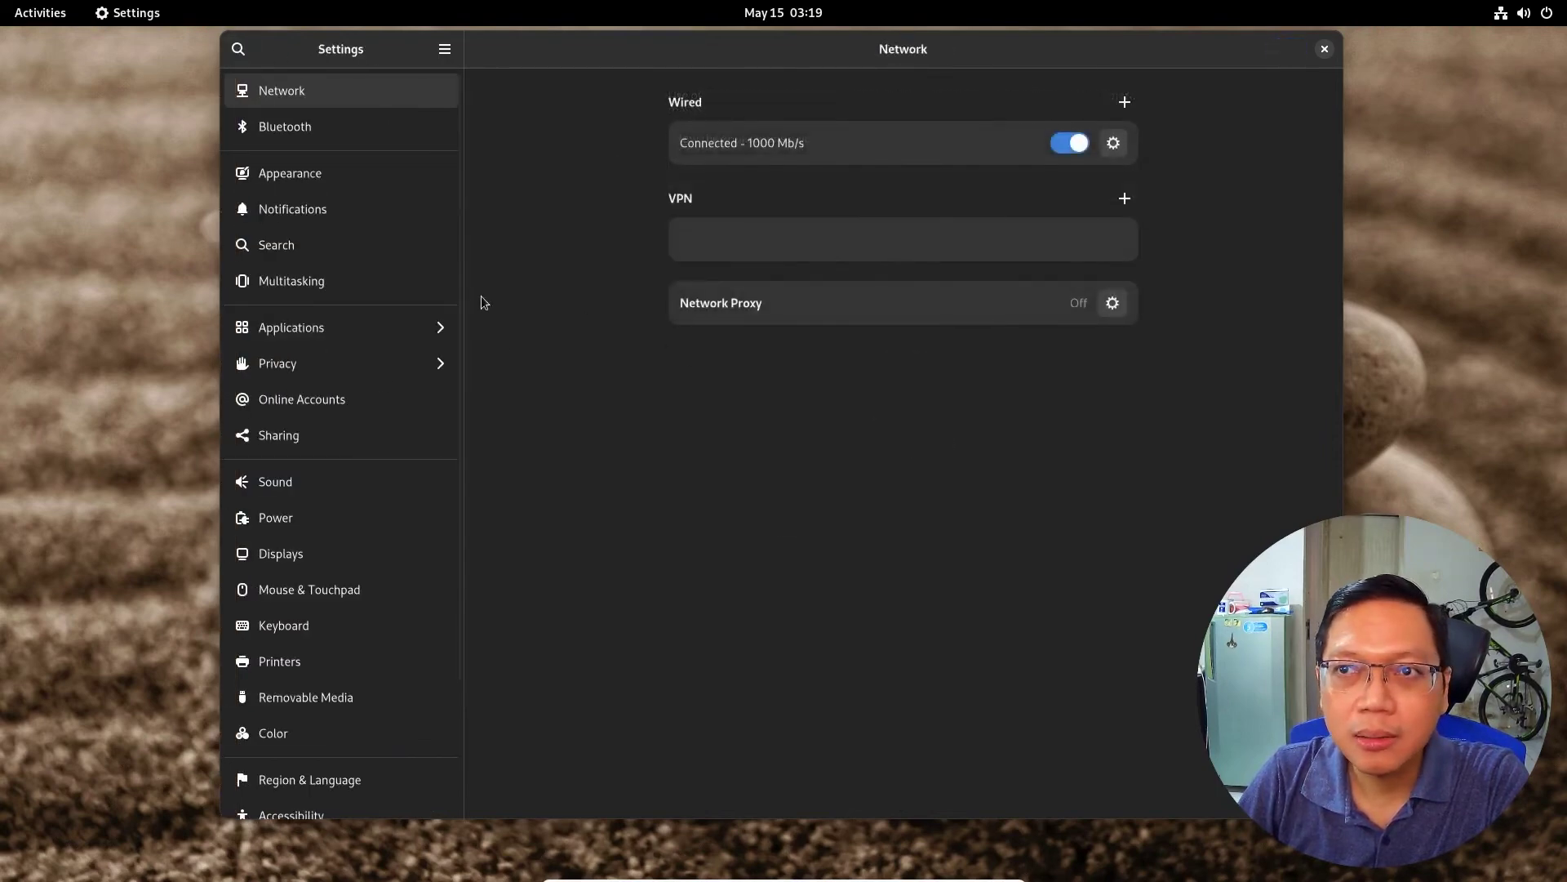
Examine the Displays settings with the available resolutions, and the Removable Media handling options.
click(306, 553)
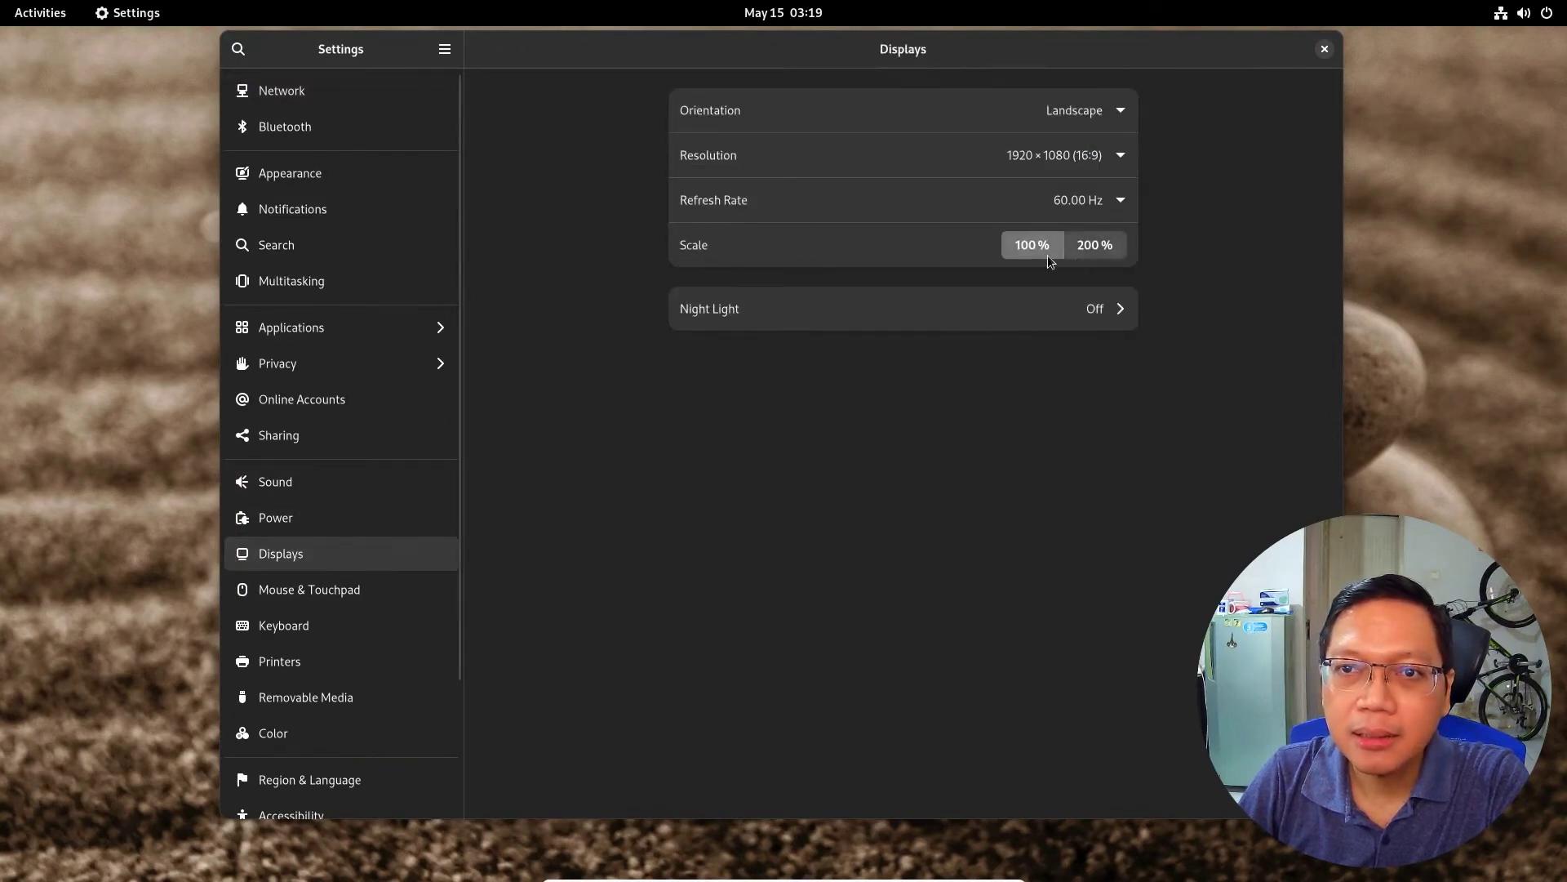
click(1048, 160)
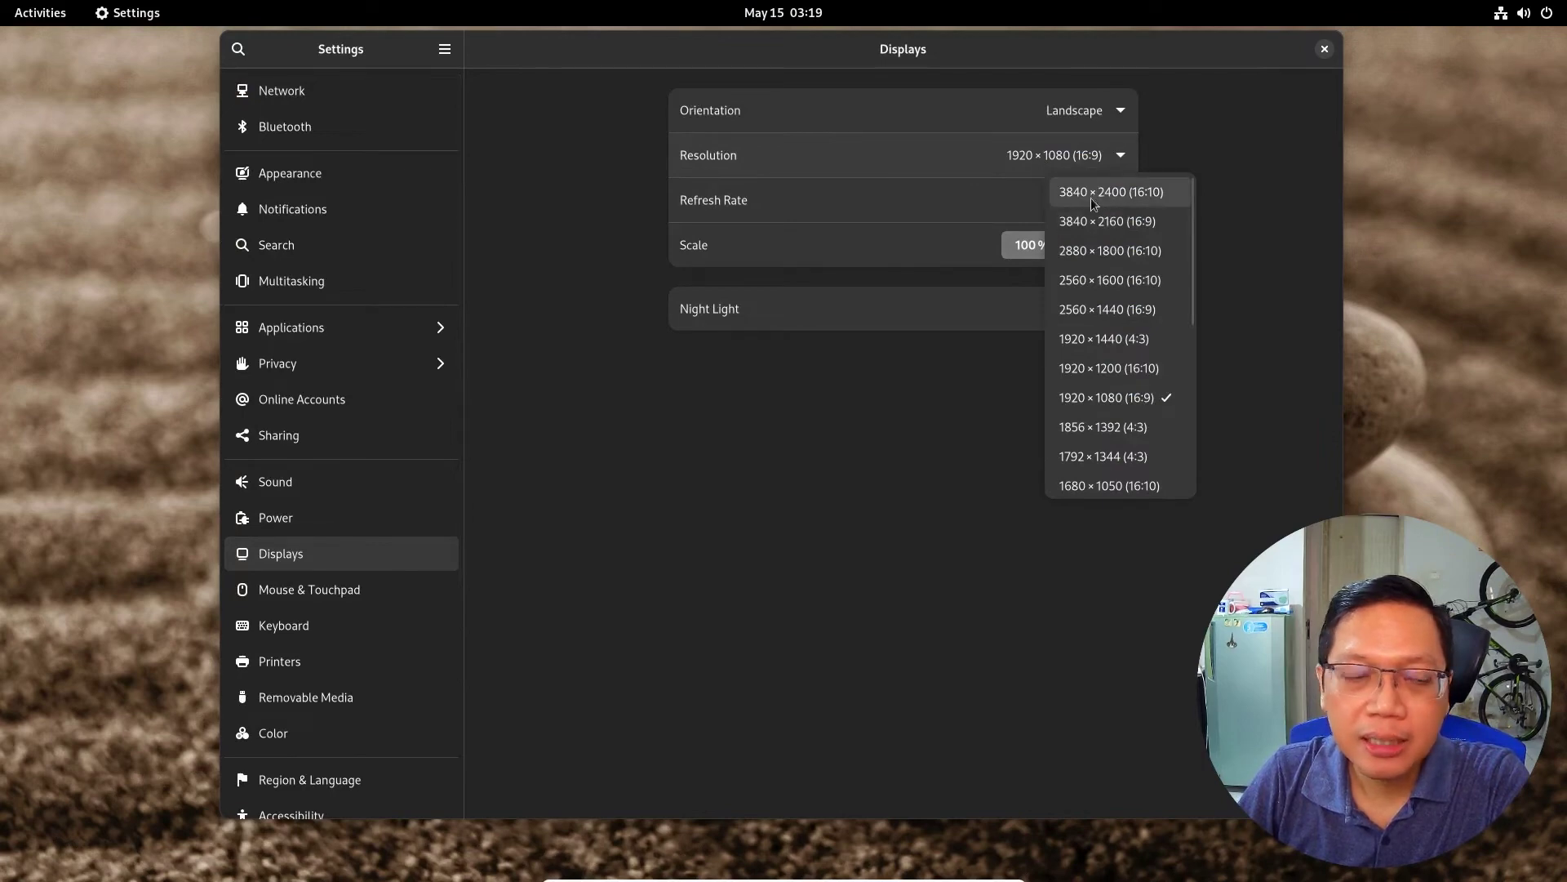
click(934, 428)
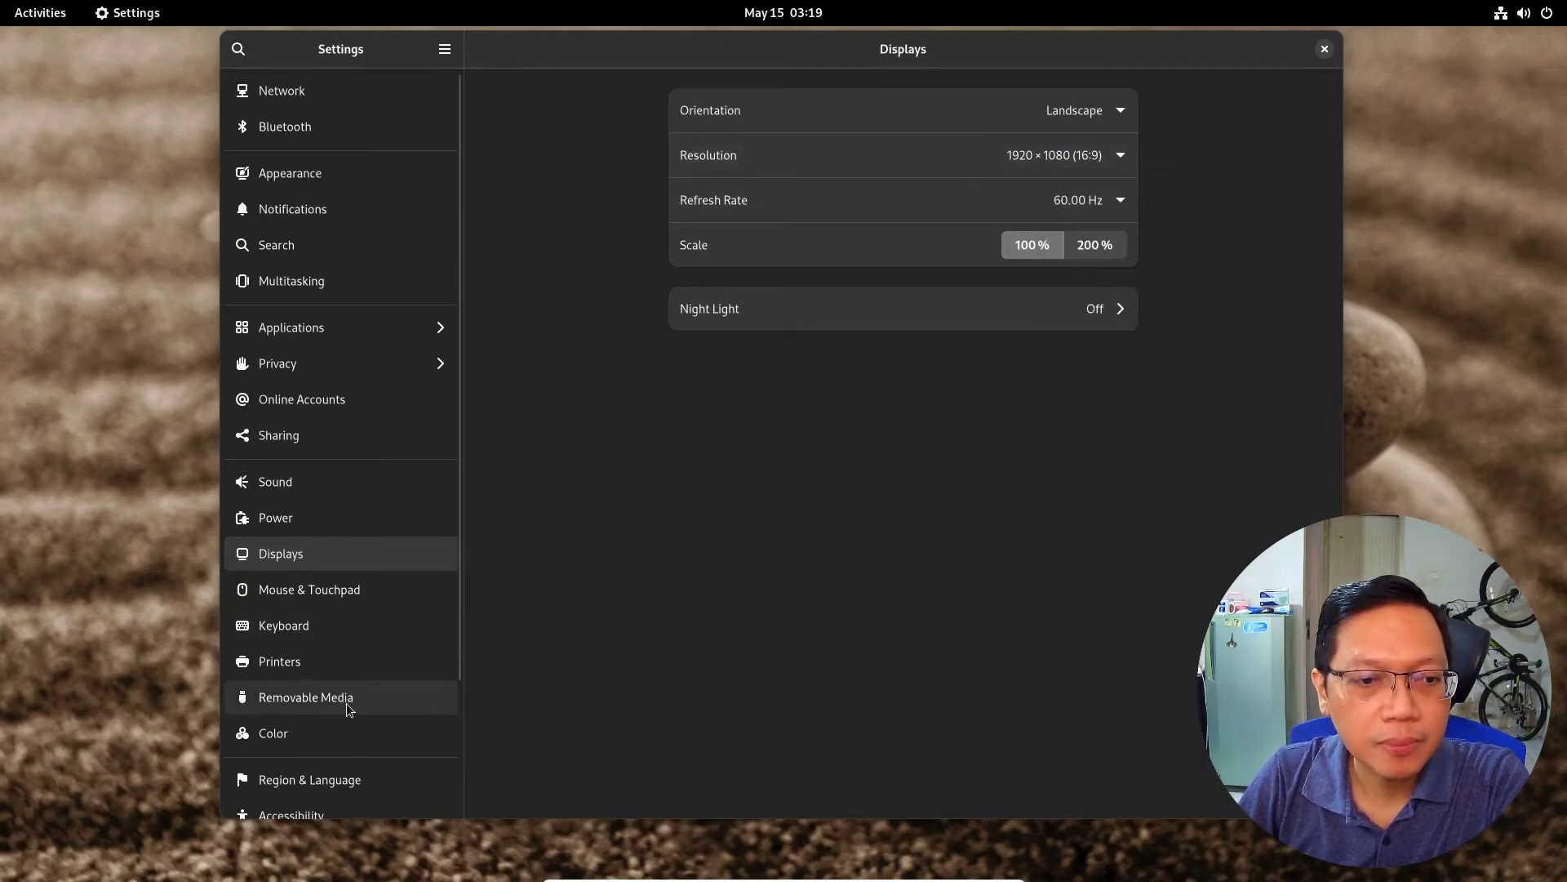
click(327, 705)
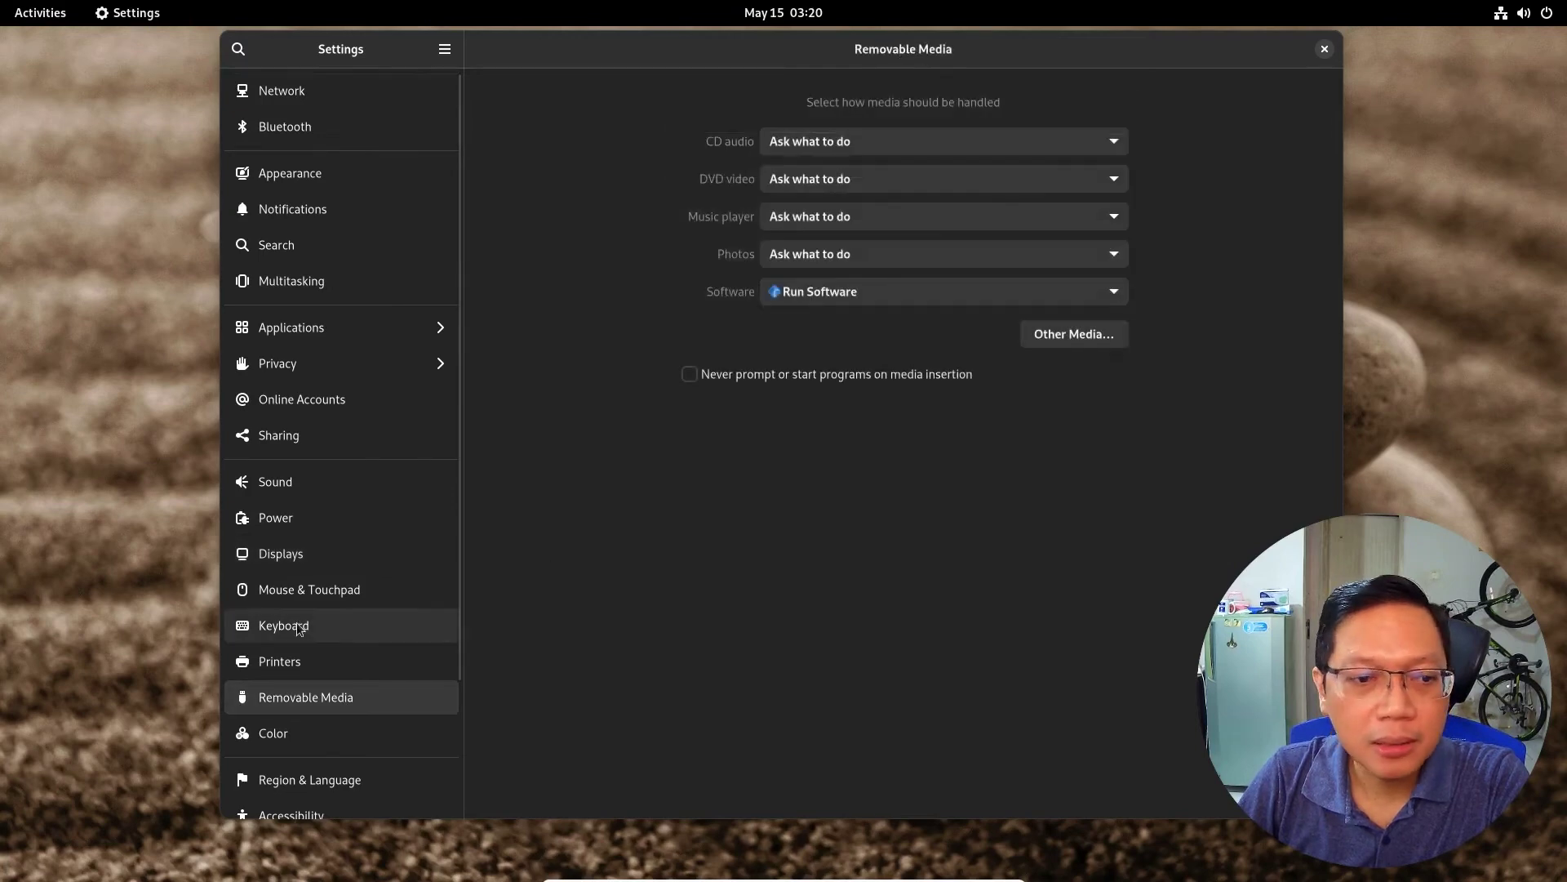
Review the Accessibility settings for seeing, hearing, typing and pointing, and shift the settings window slightly.
scroll(297, 622, down, 3)
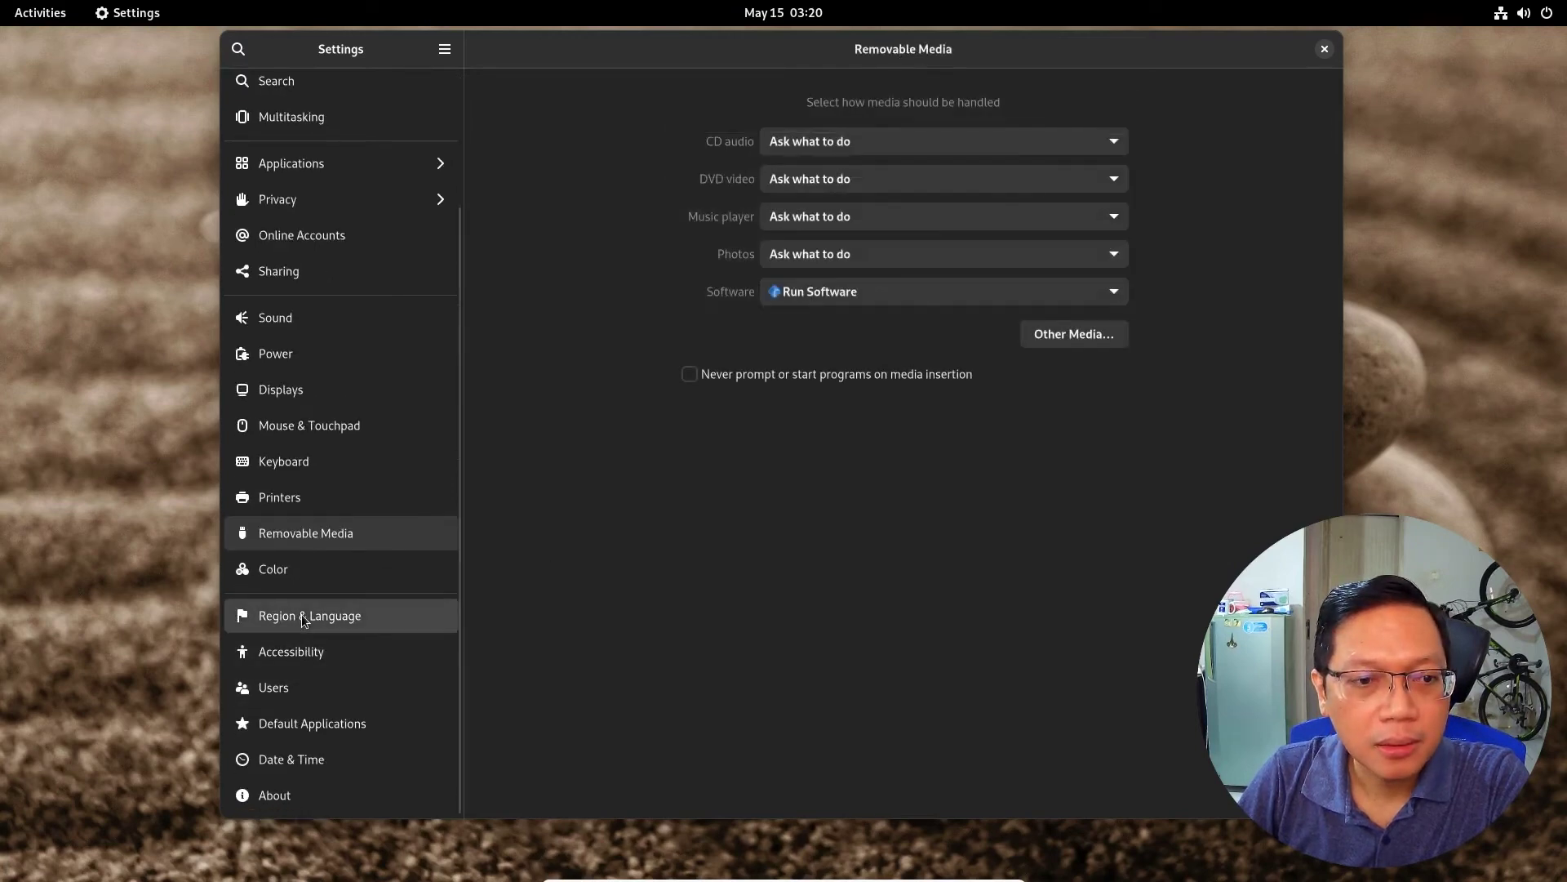
click(296, 635)
click(287, 659)
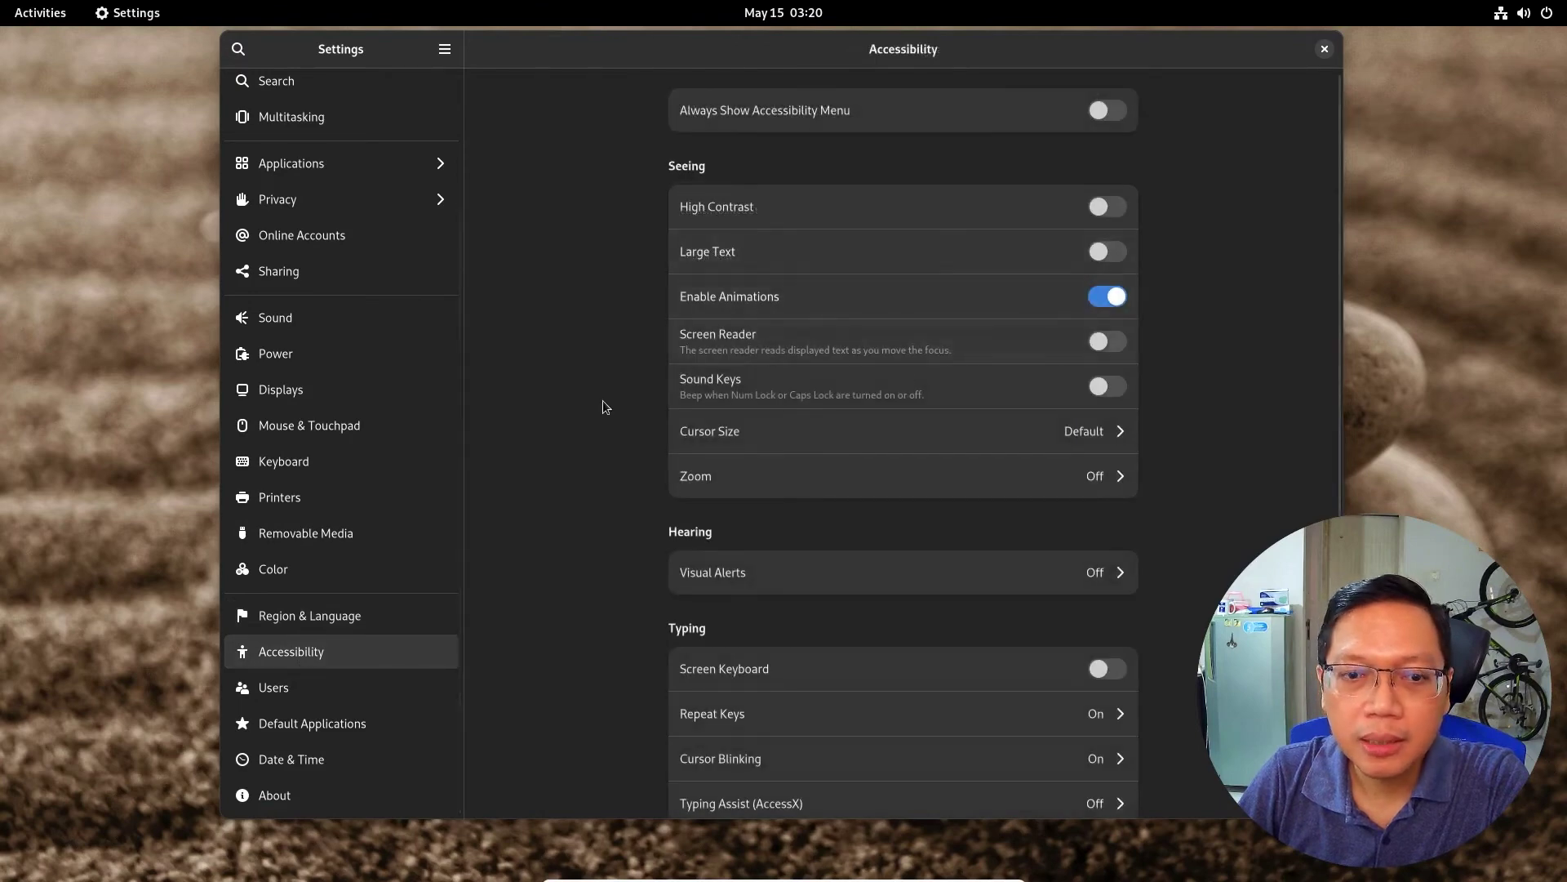
scroll(605, 406, down, 3)
scroll(320, 729, up, 3)
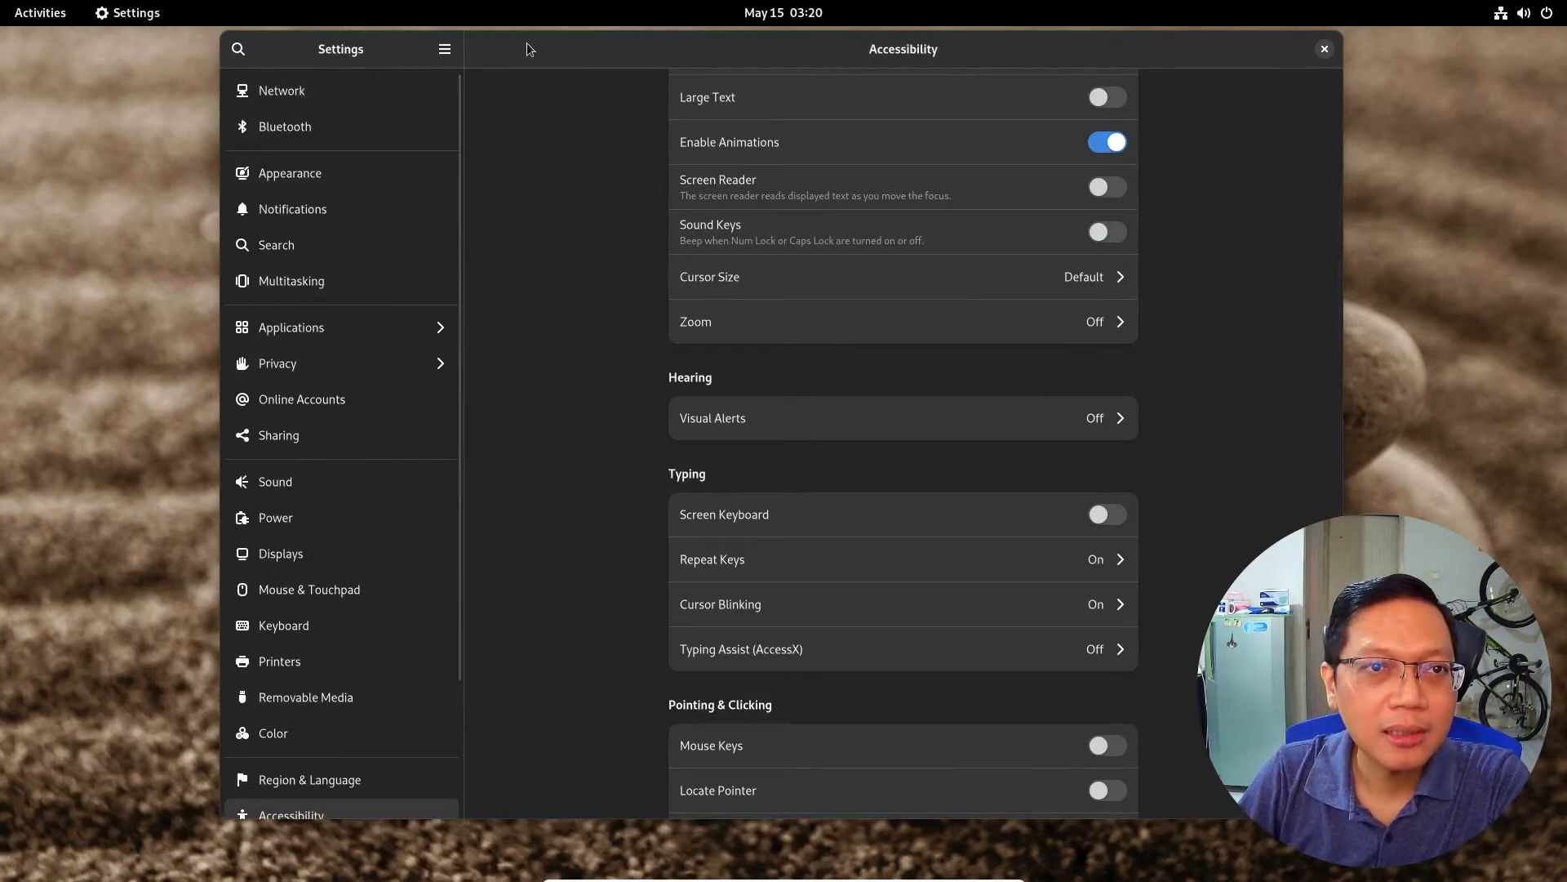
drag(541, 55, 557, 54)
Open the Sharing settings and create the default keyring by entering and confirming the new keyring password.
click(343, 435)
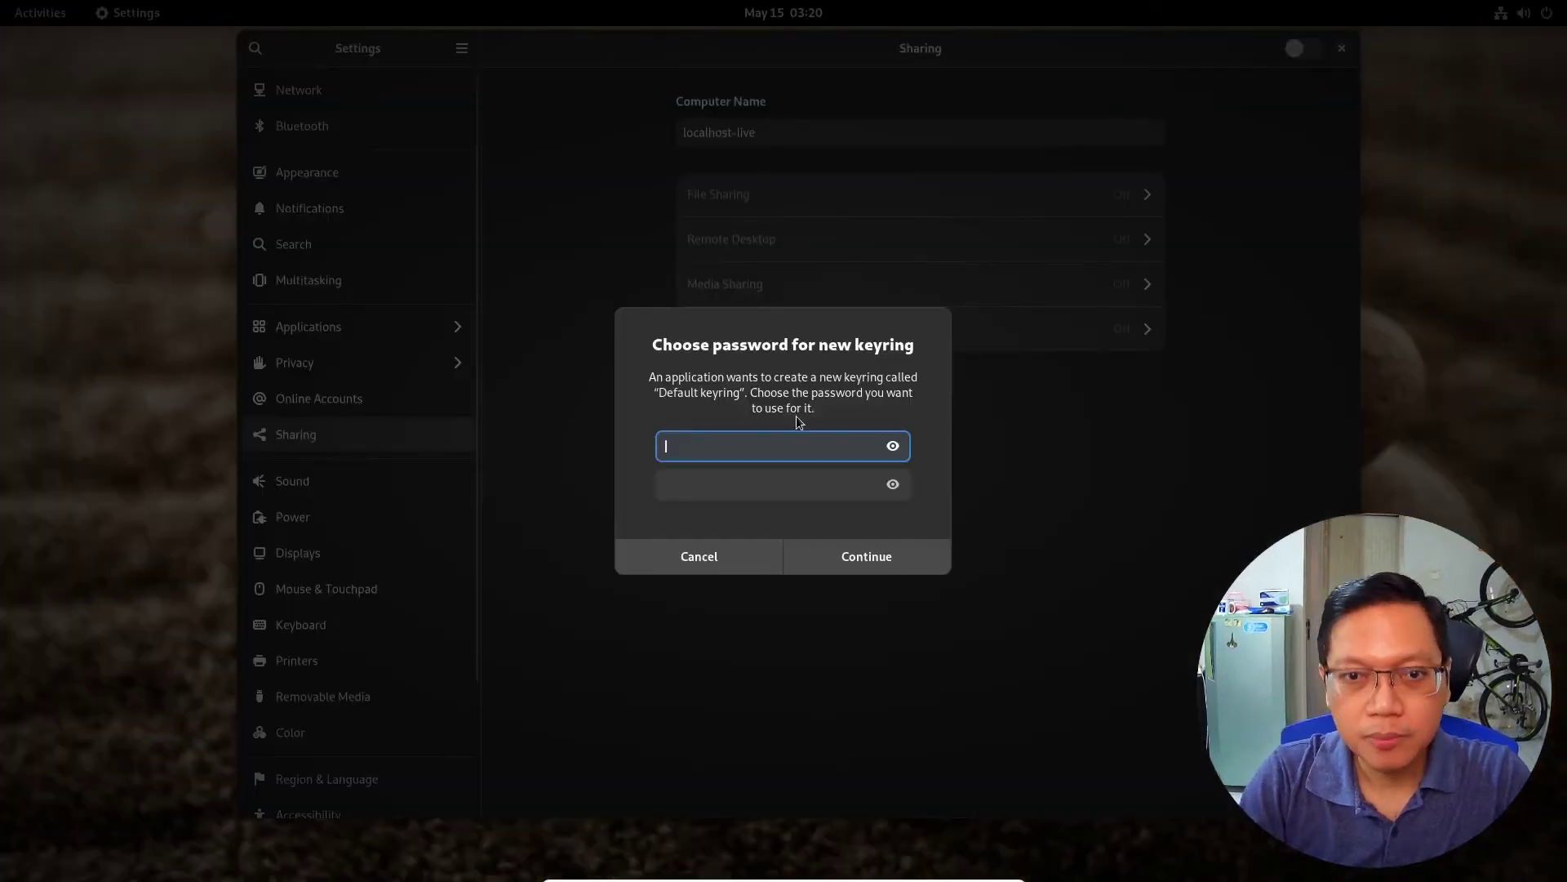
text(••••••••)
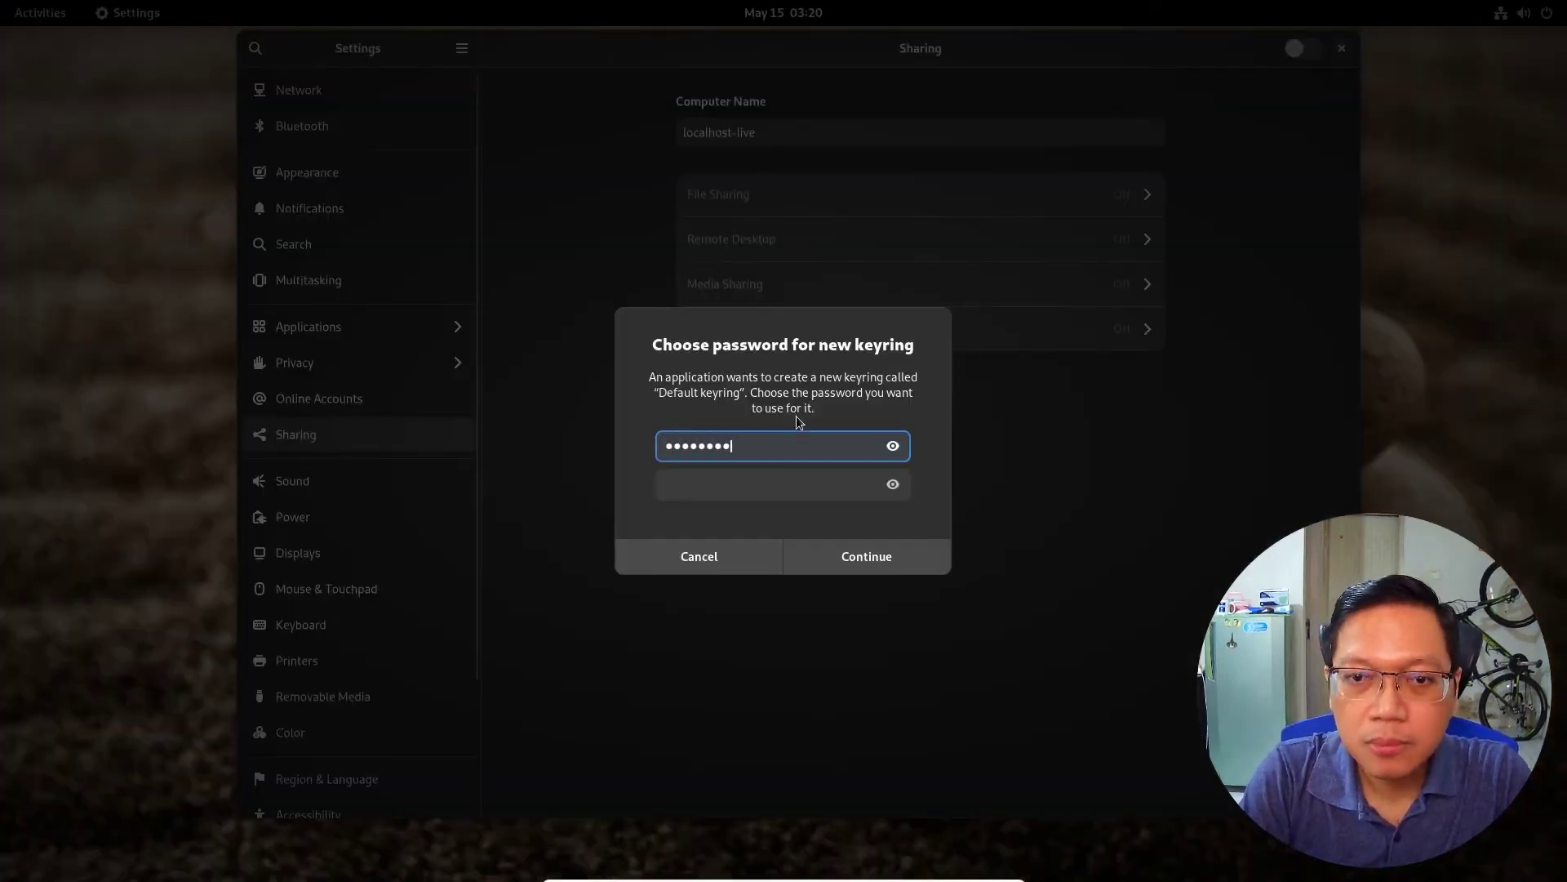
key(Tab)
text(••••••••)
key(Return)
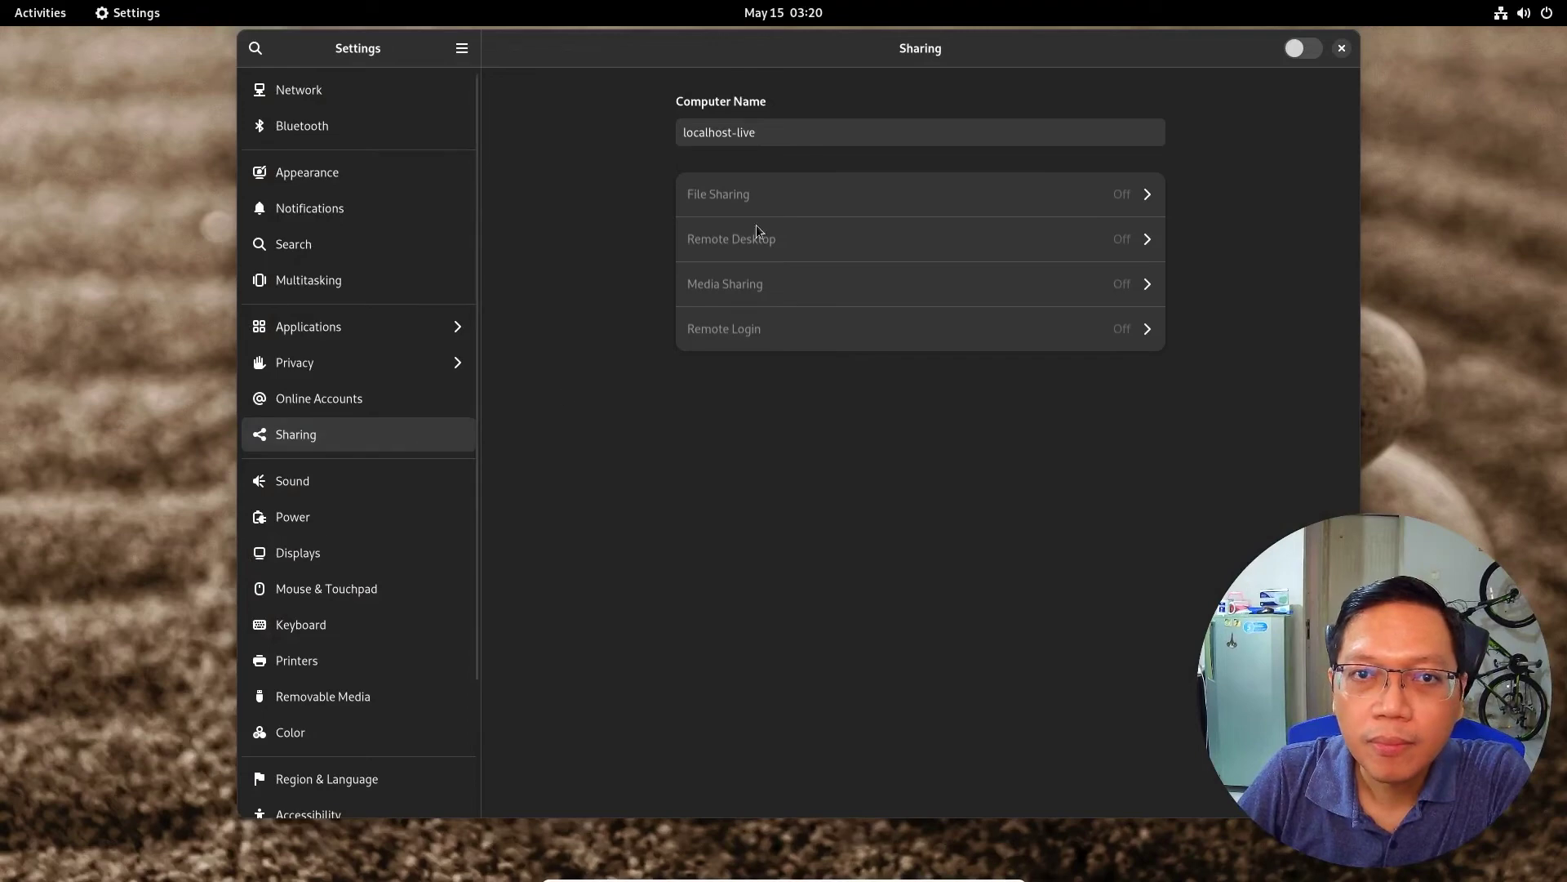
Try enabling sharing for the computer, and switch it off again.
click(1024, 131)
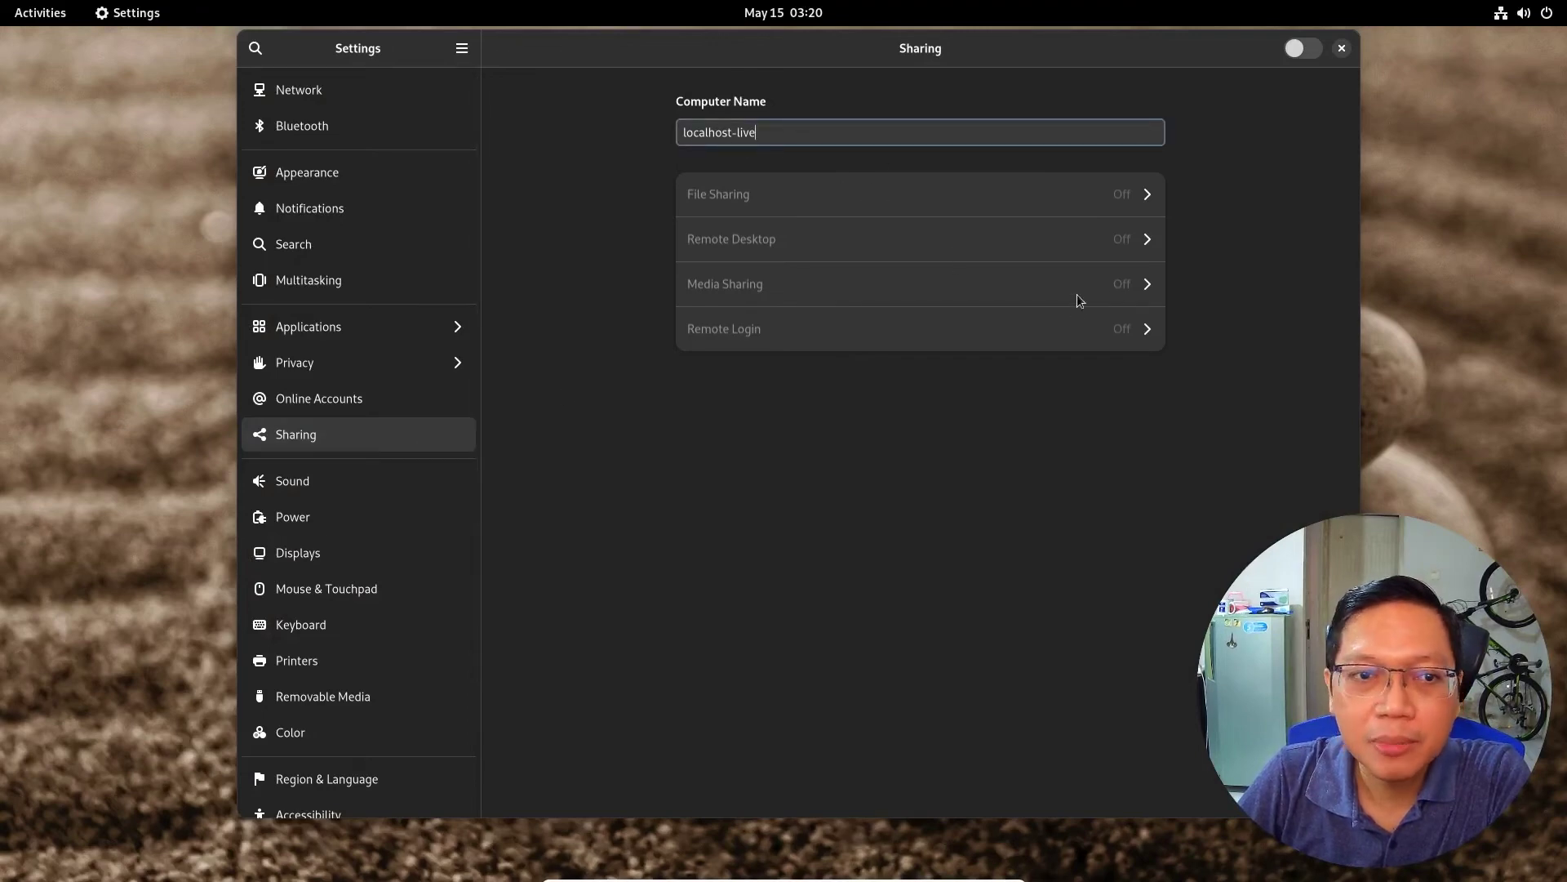
click(1313, 50)
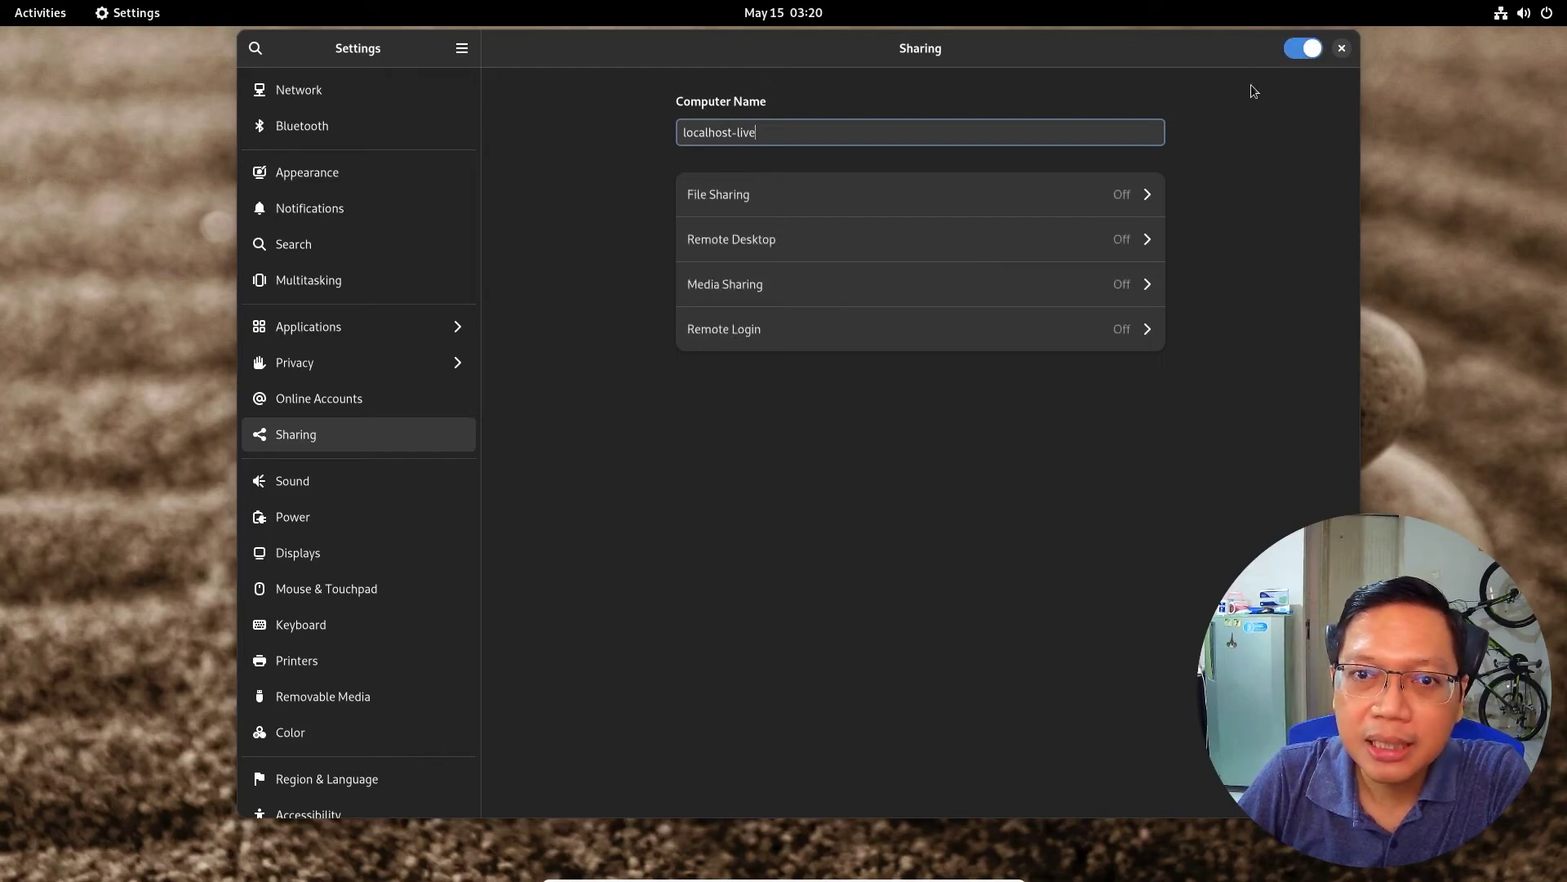
click(1299, 54)
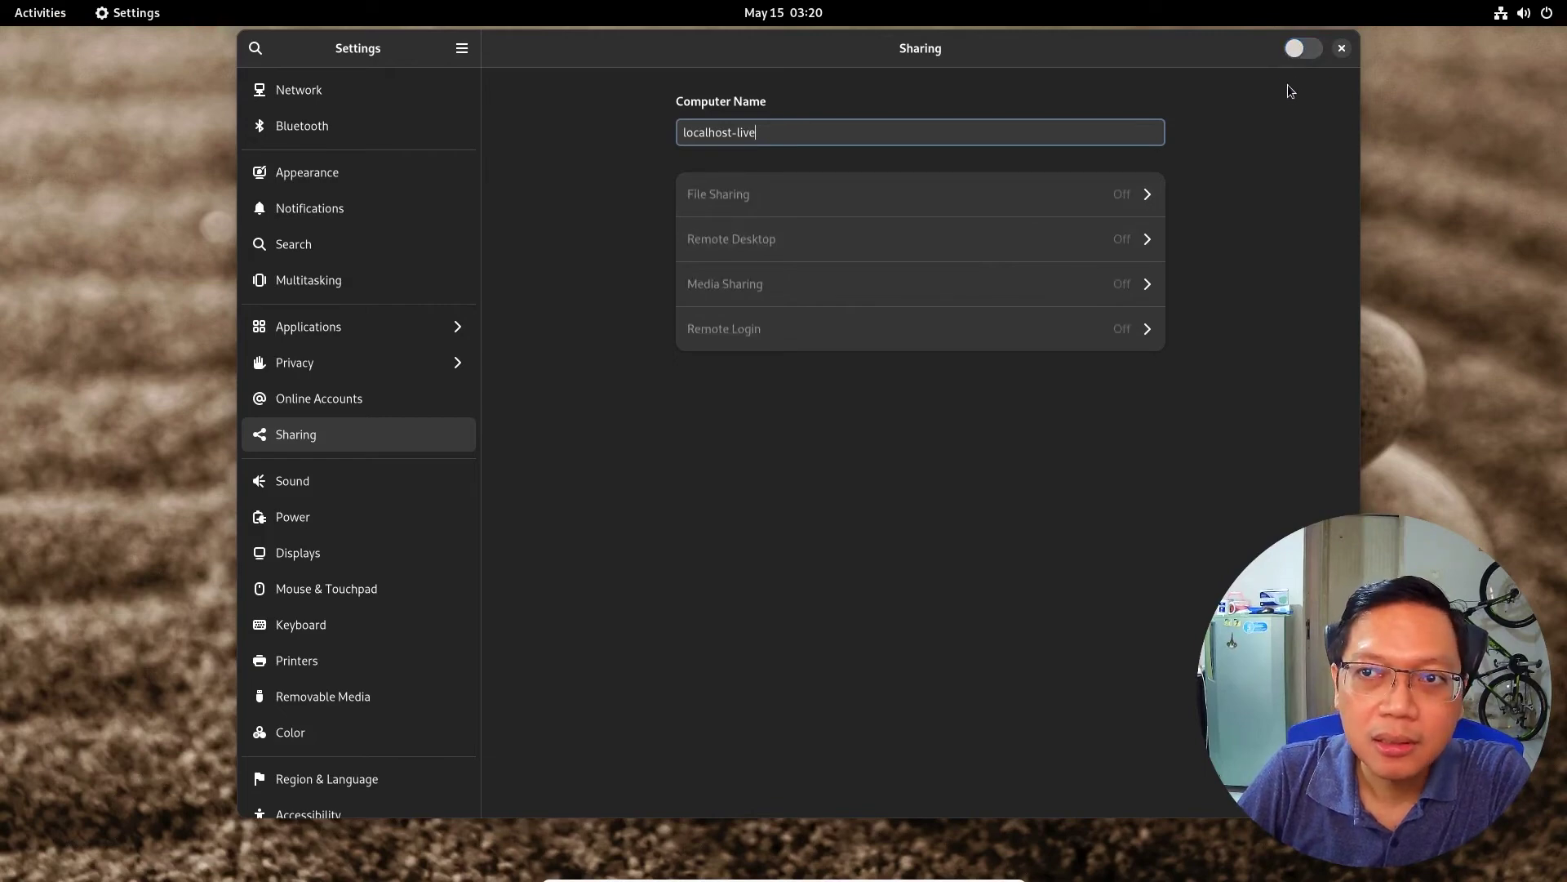
Review the Power options and the Users account settings, and look over the available Appearance styles and backgrounds.
click(350, 528)
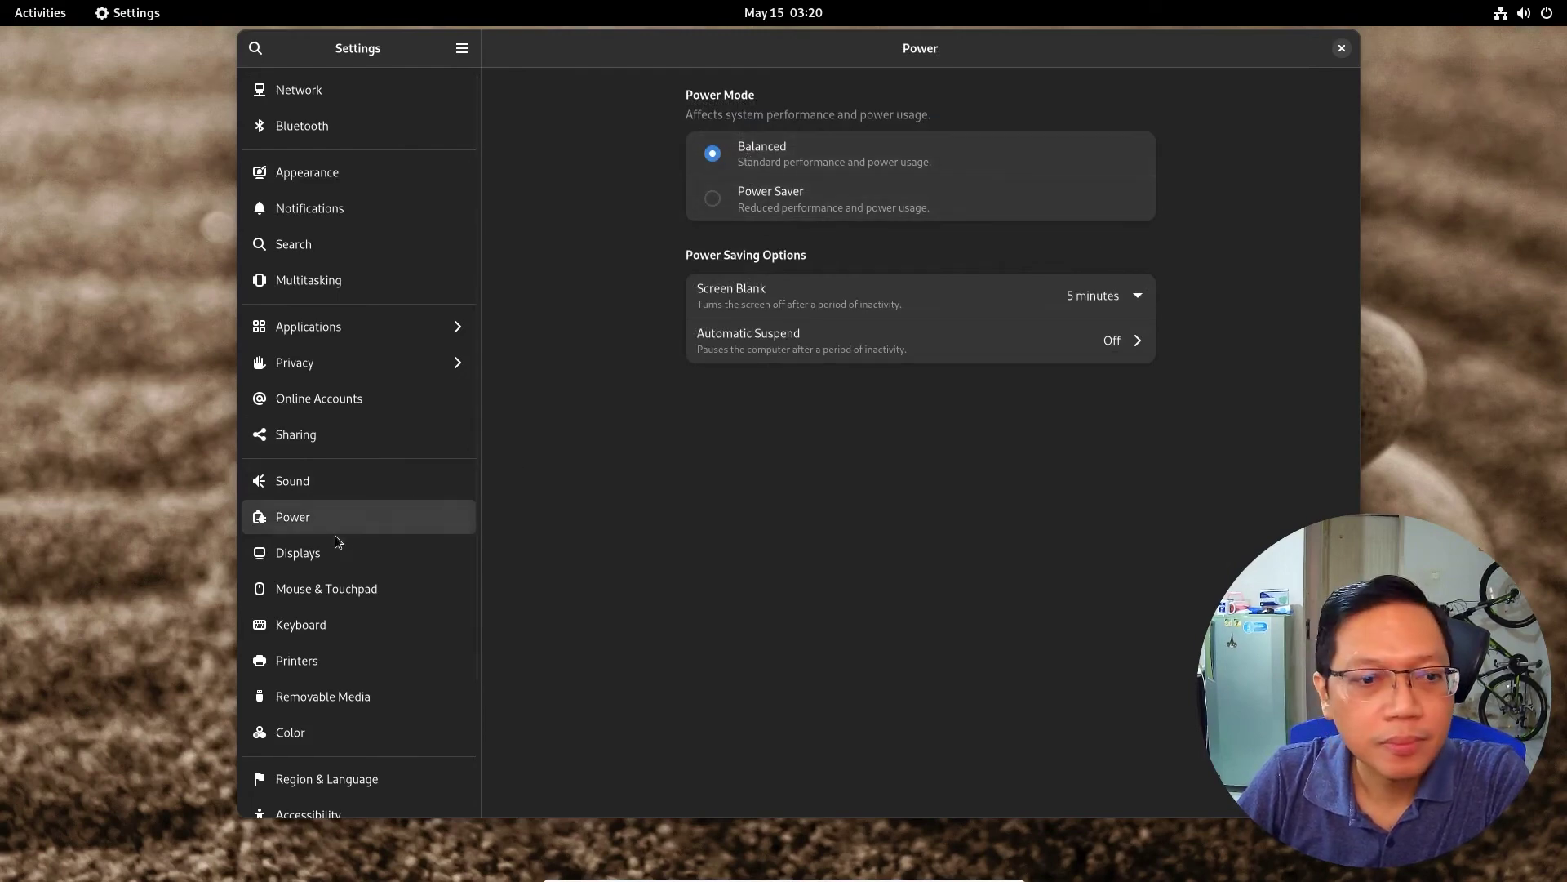
scroll(342, 543, down, 4)
click(281, 695)
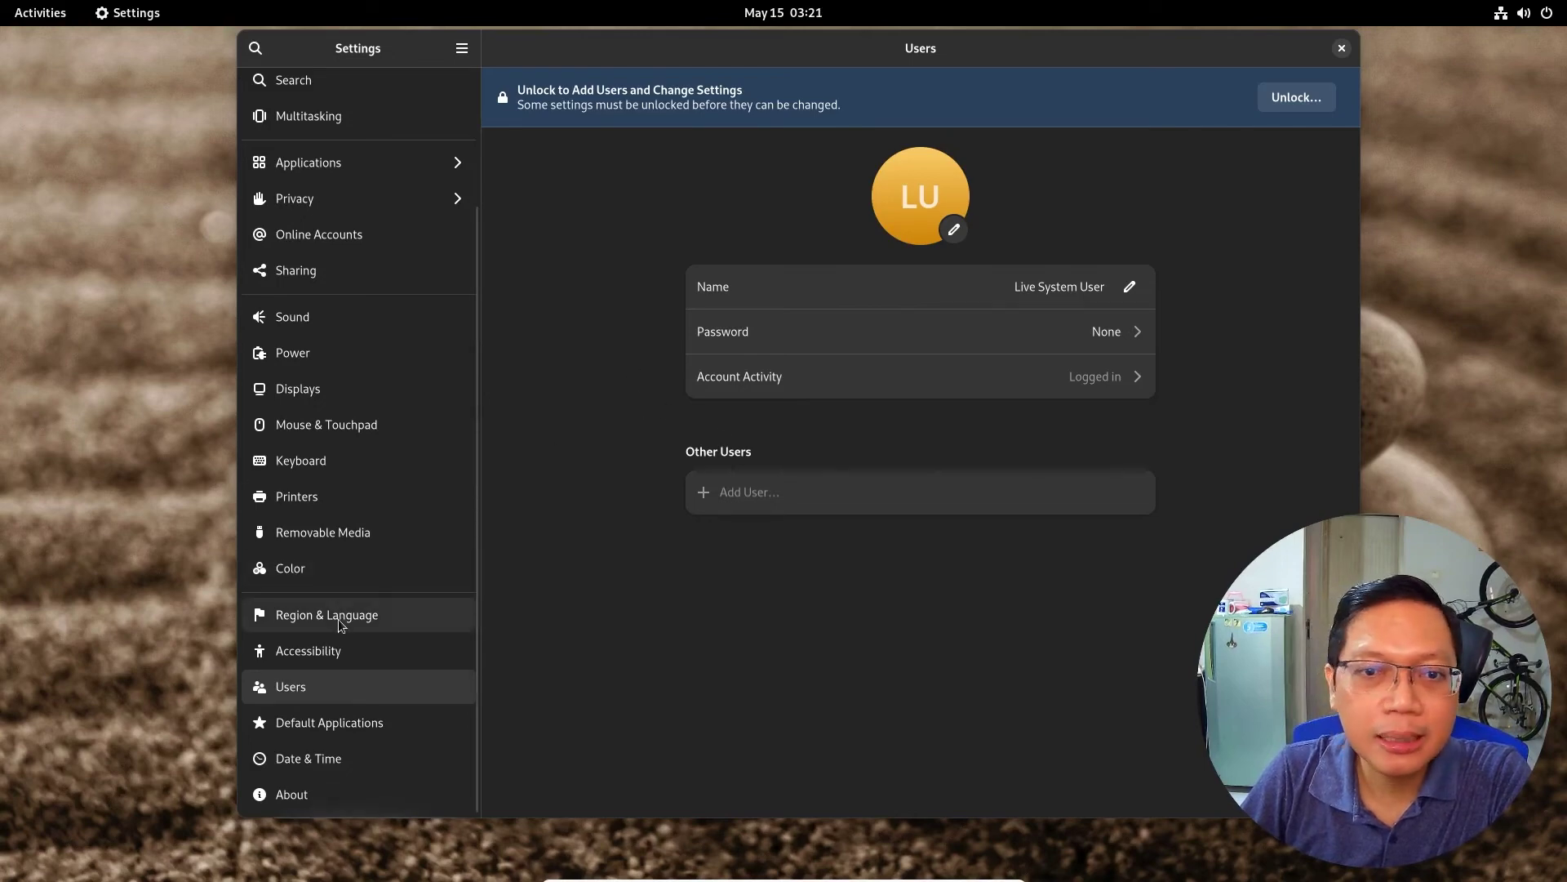
scroll(341, 635, up, 4)
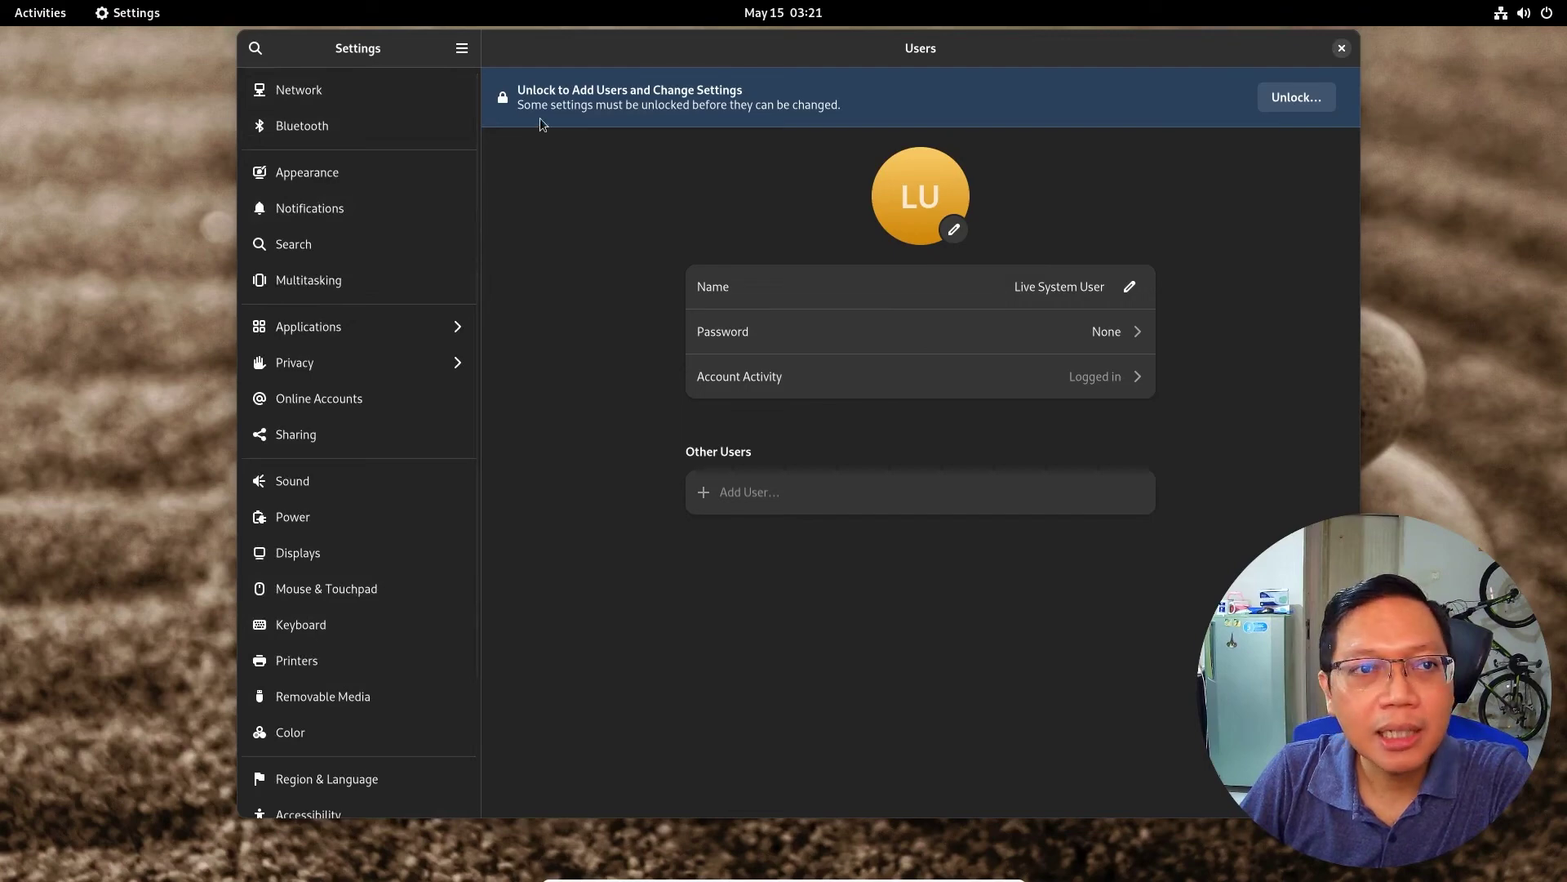
click(338, 173)
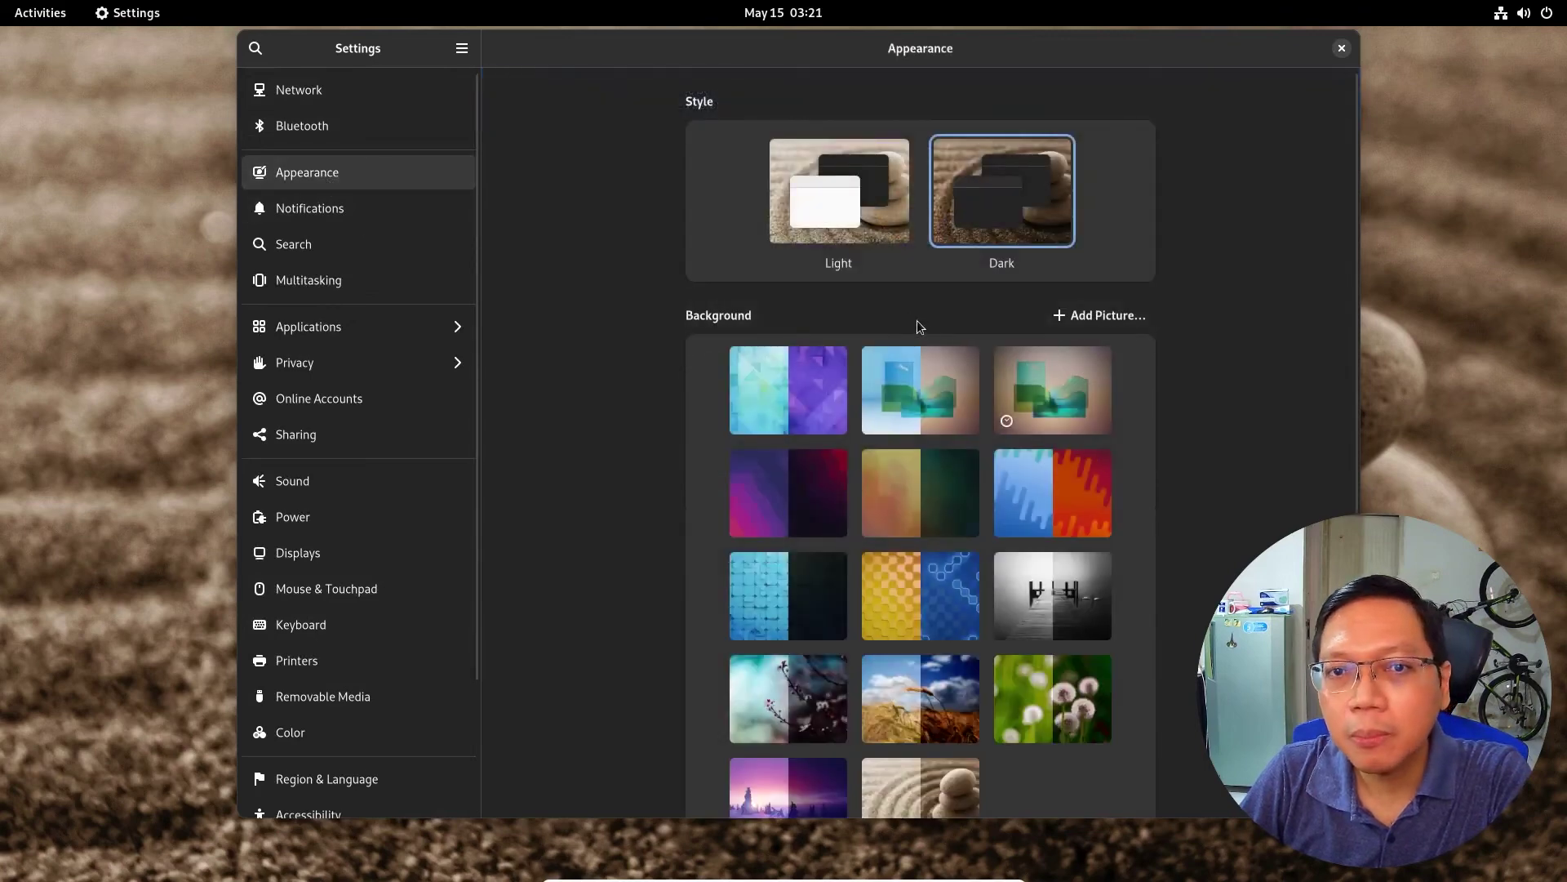
scroll(1074, 255, down, 2)
scroll(1015, 256, up, 2)
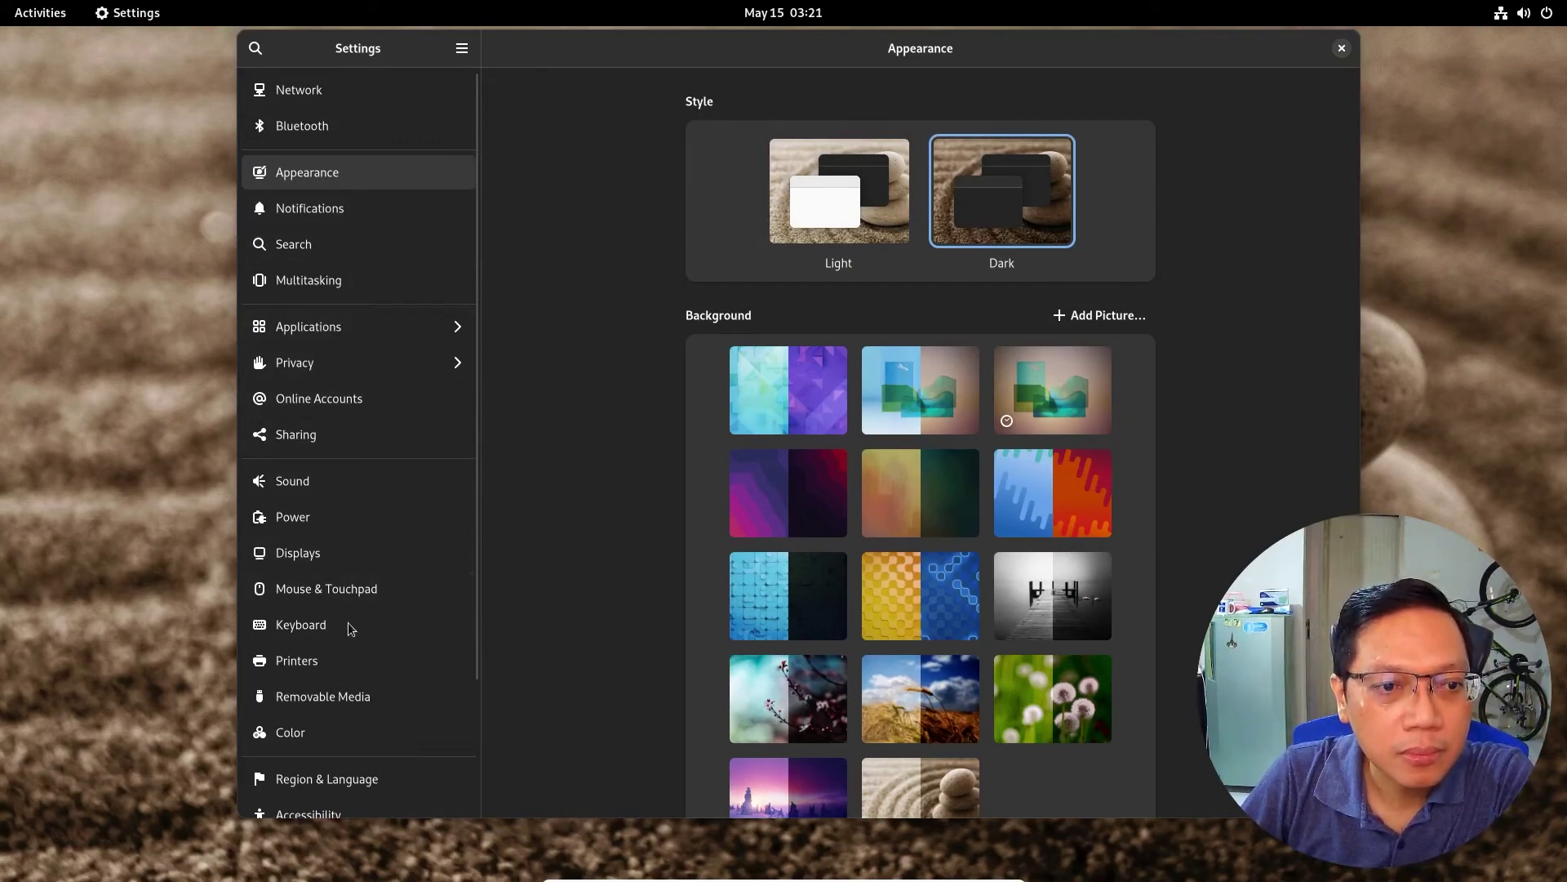
Check the Color and Accessibility settings, and return to the Appearance styles and backgrounds.
scroll(351, 697, down, 4)
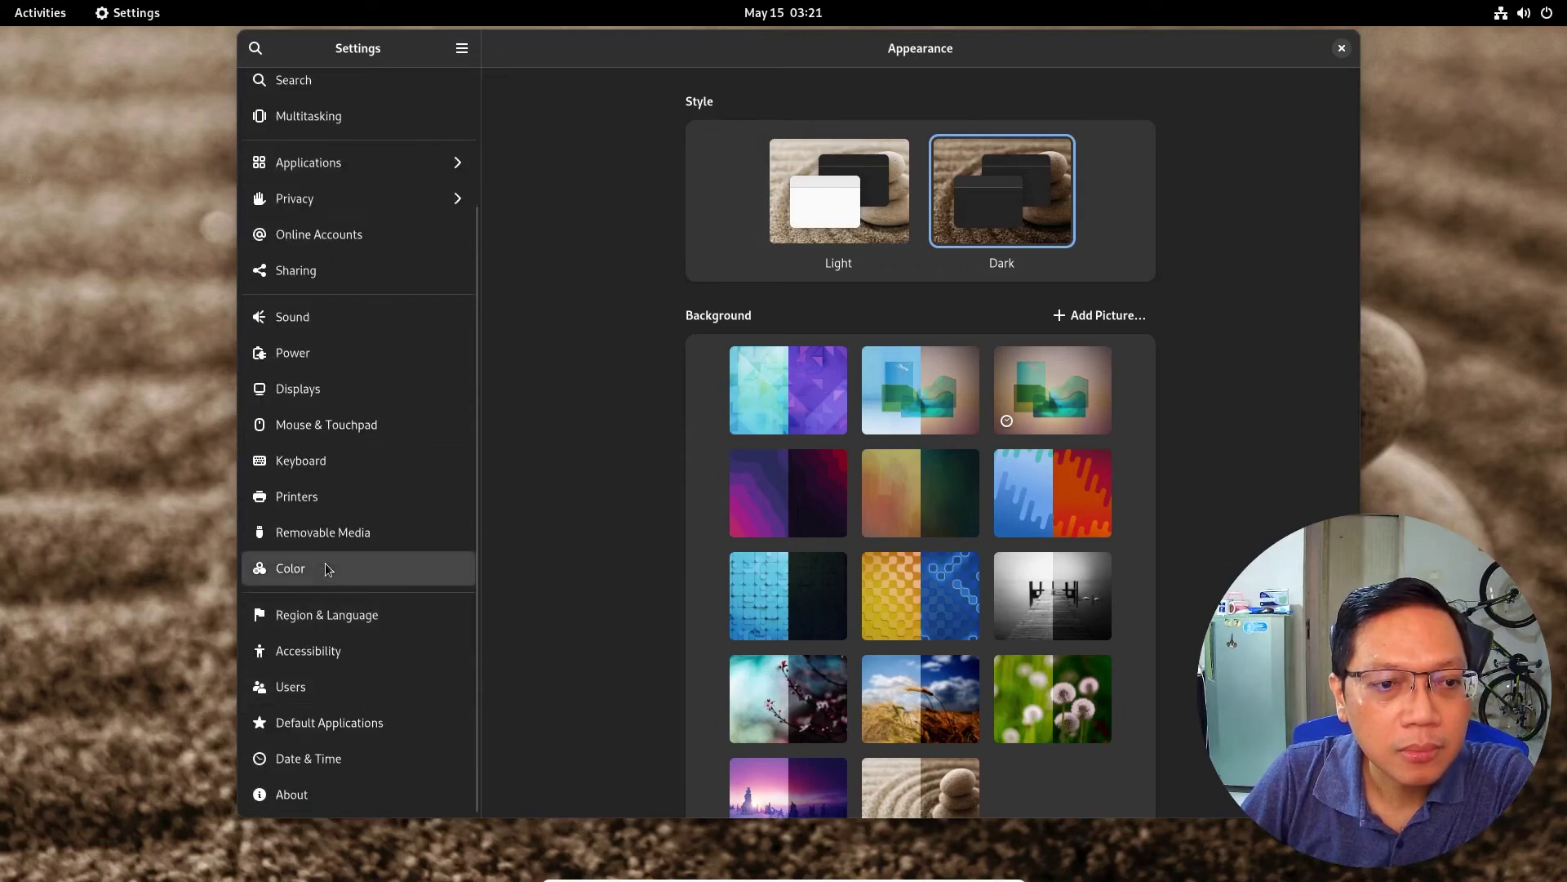
click(325, 567)
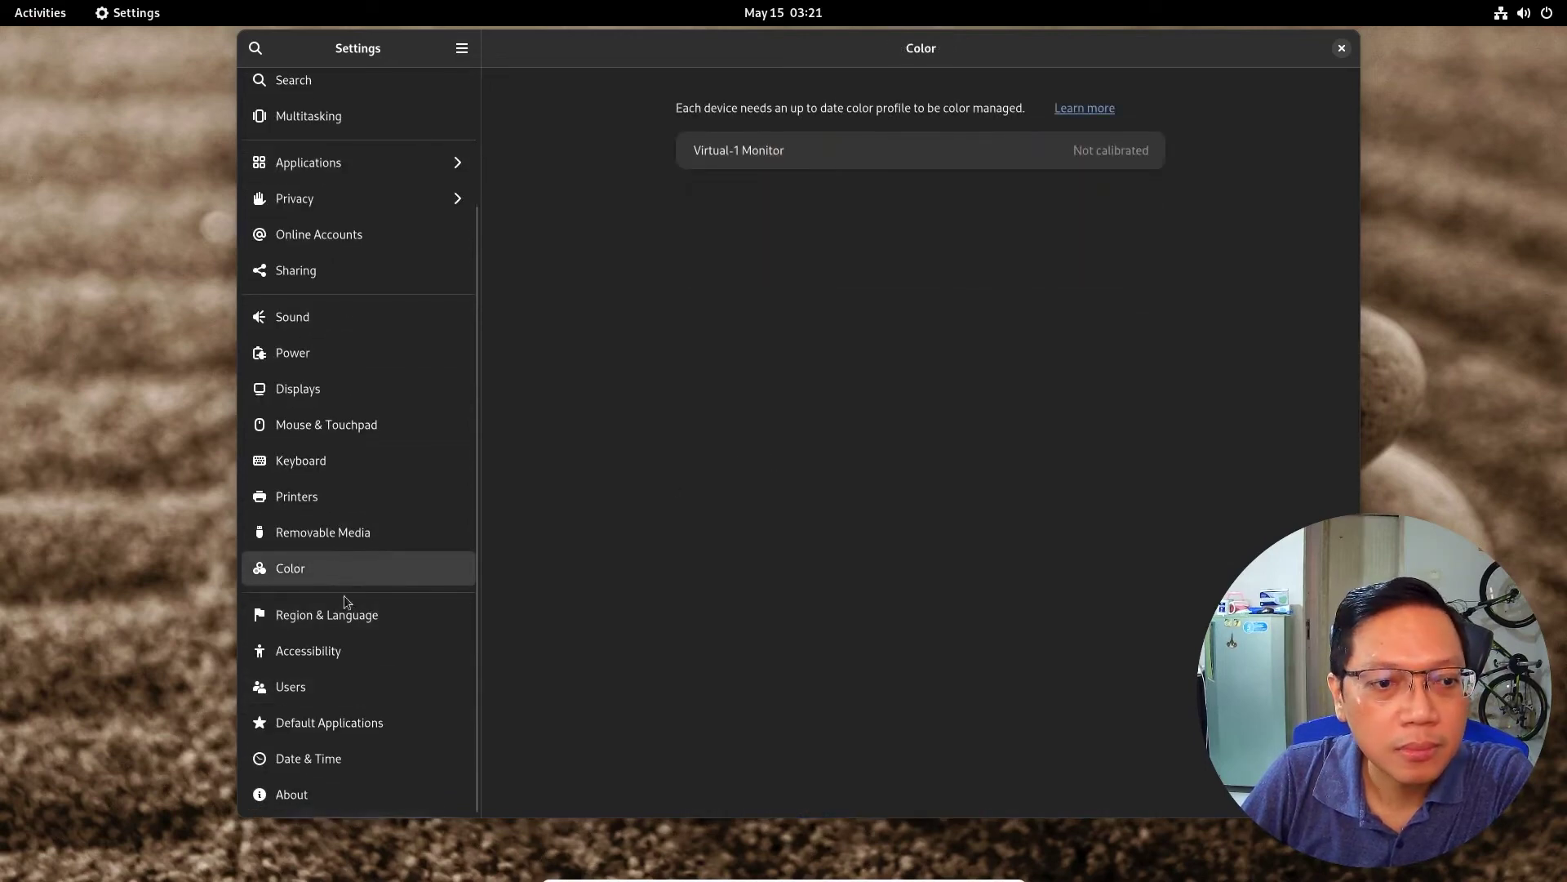
click(361, 649)
scroll(364, 580, up, 4)
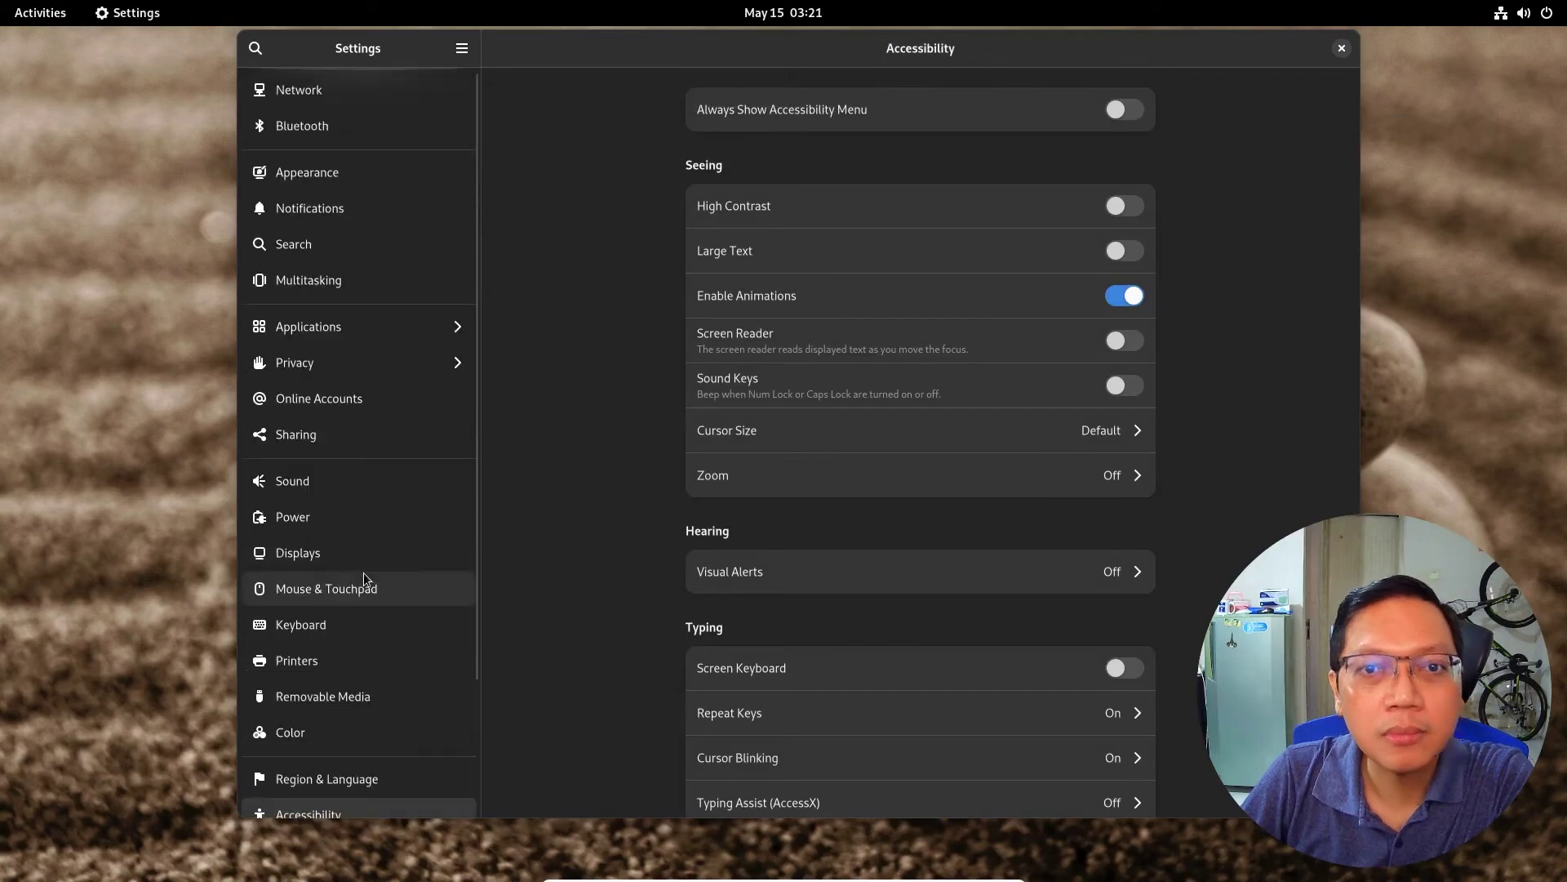
click(325, 179)
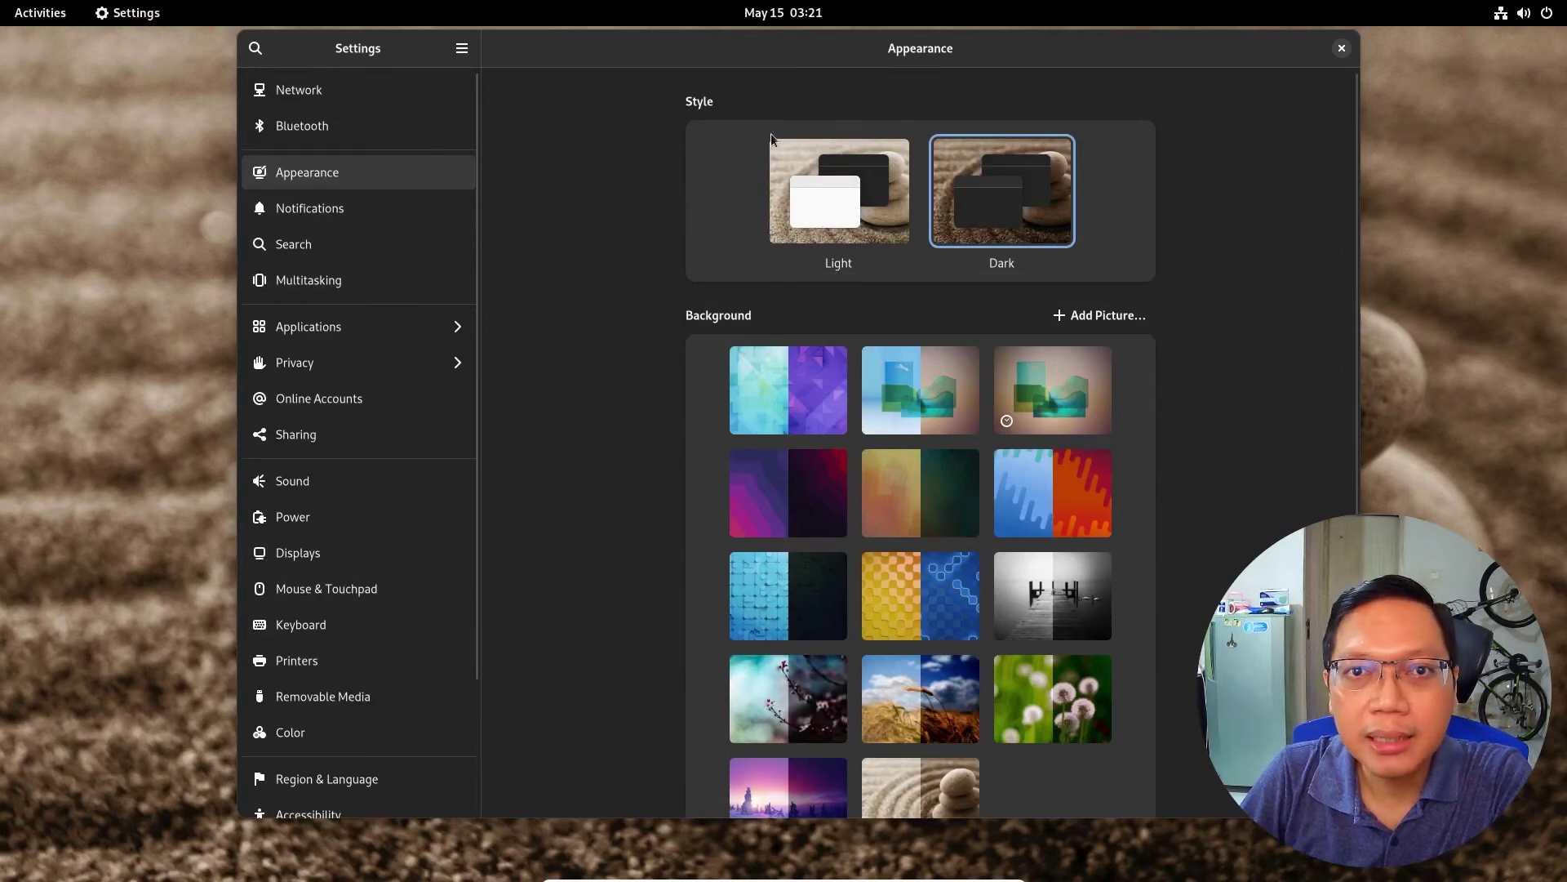
scroll(1125, 352, down, 1)
scroll(898, 327, up, 1)
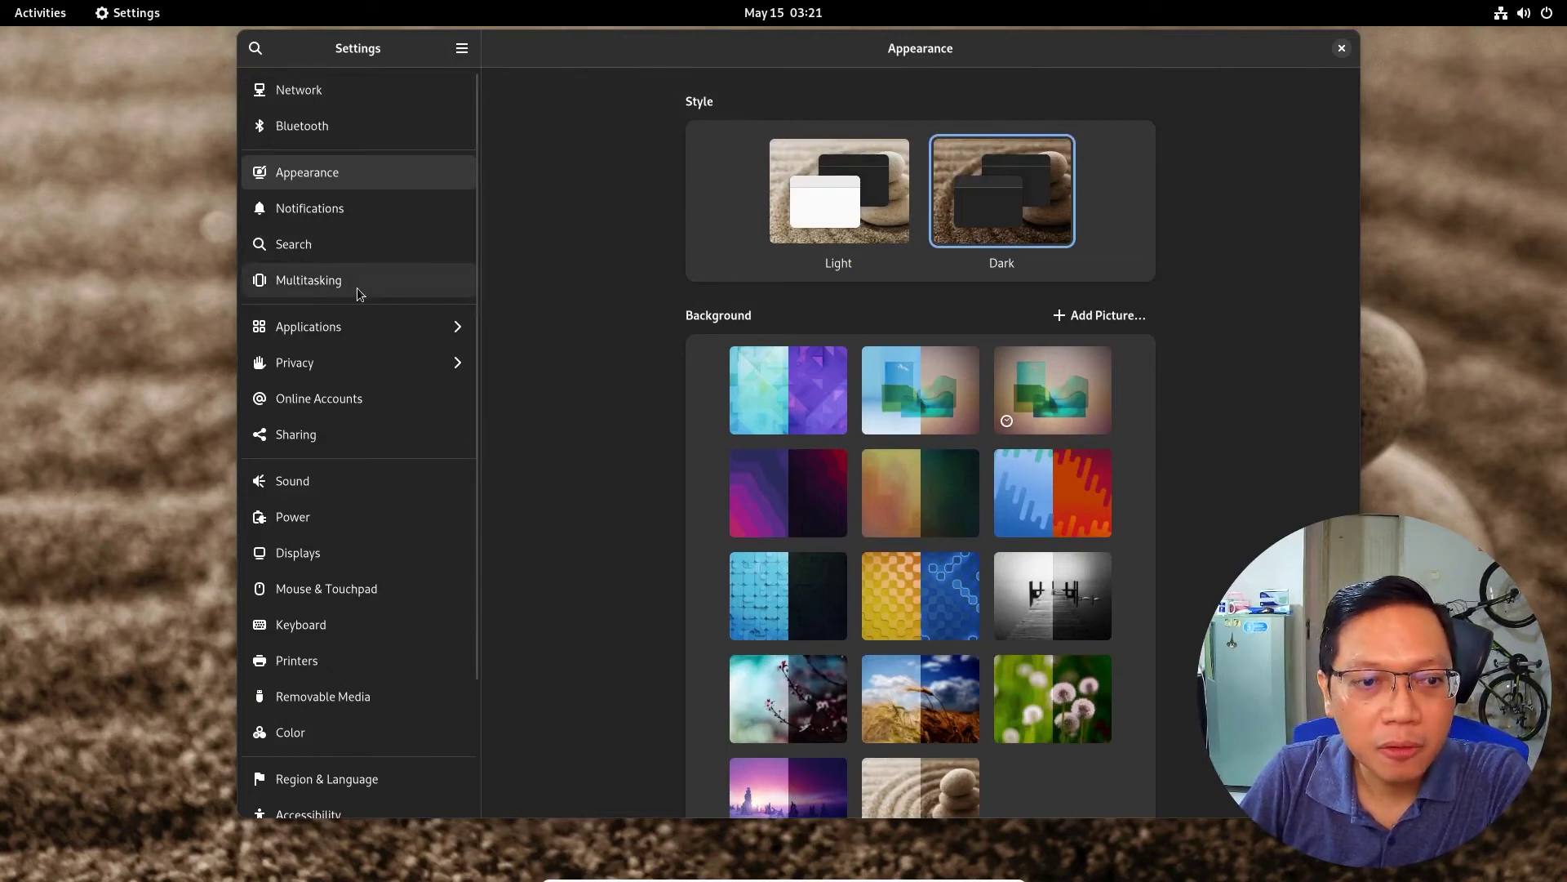
View the Displays settings, look over the remaining settings categories, and nudge the settings window aside.
click(333, 560)
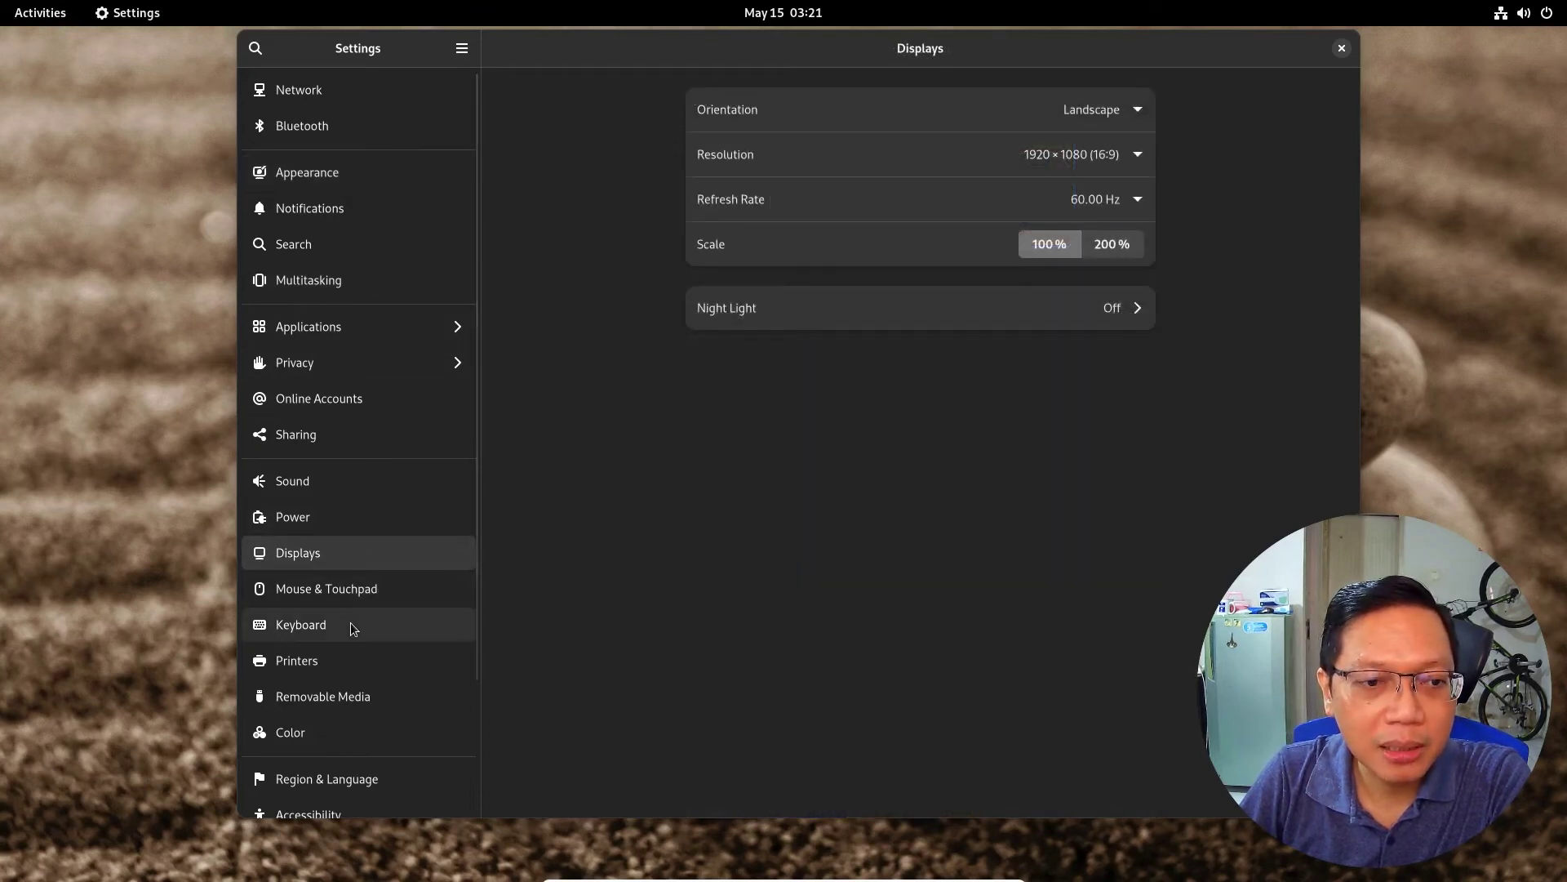
scroll(338, 601, down, 3)
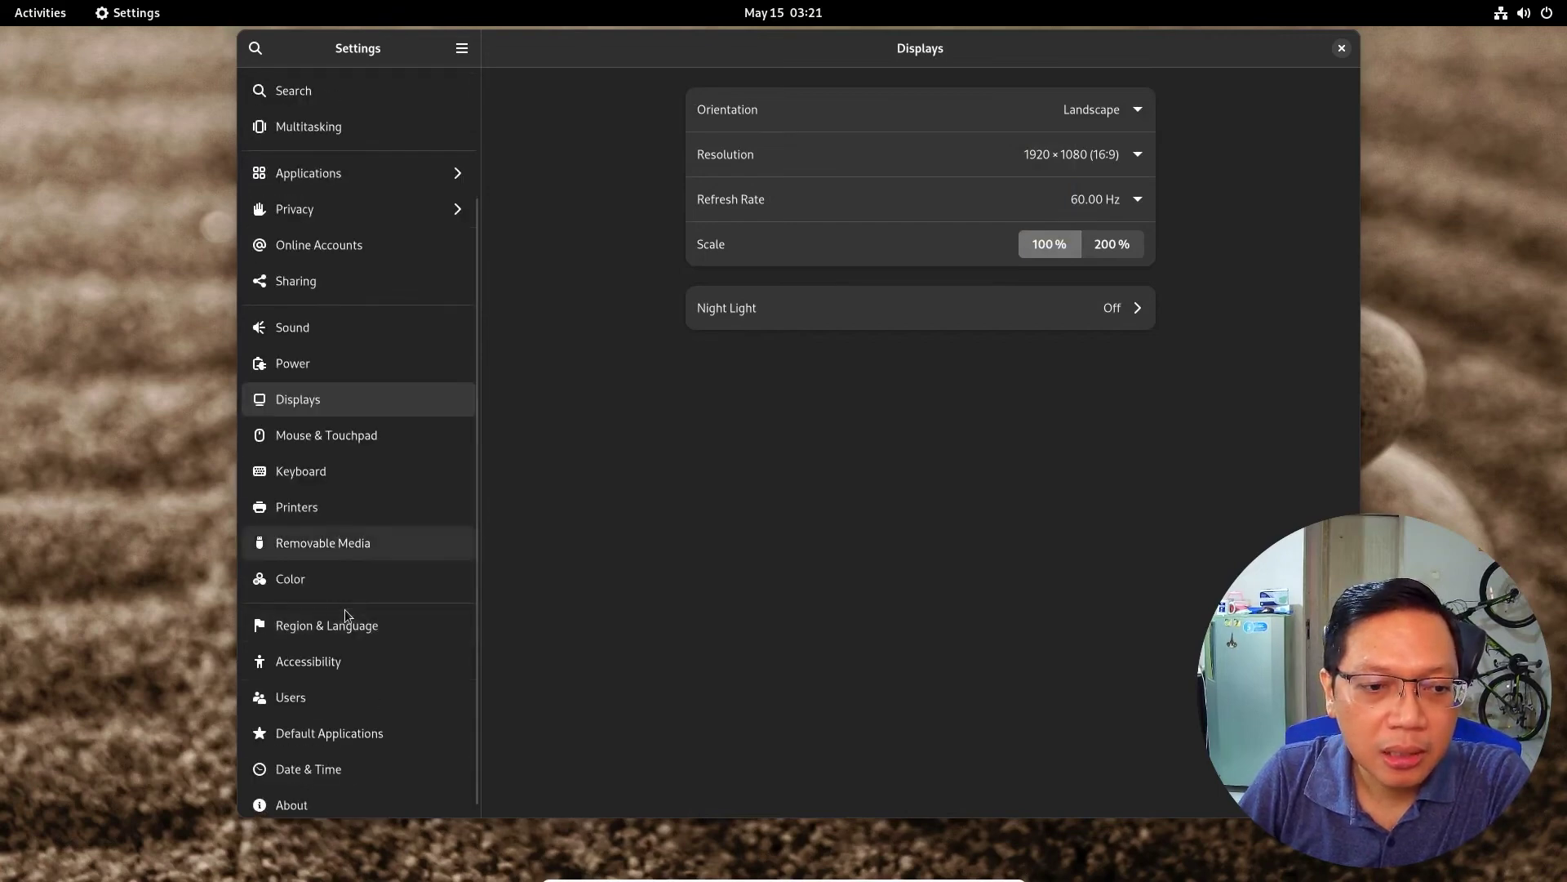
scroll(345, 609, down, 1)
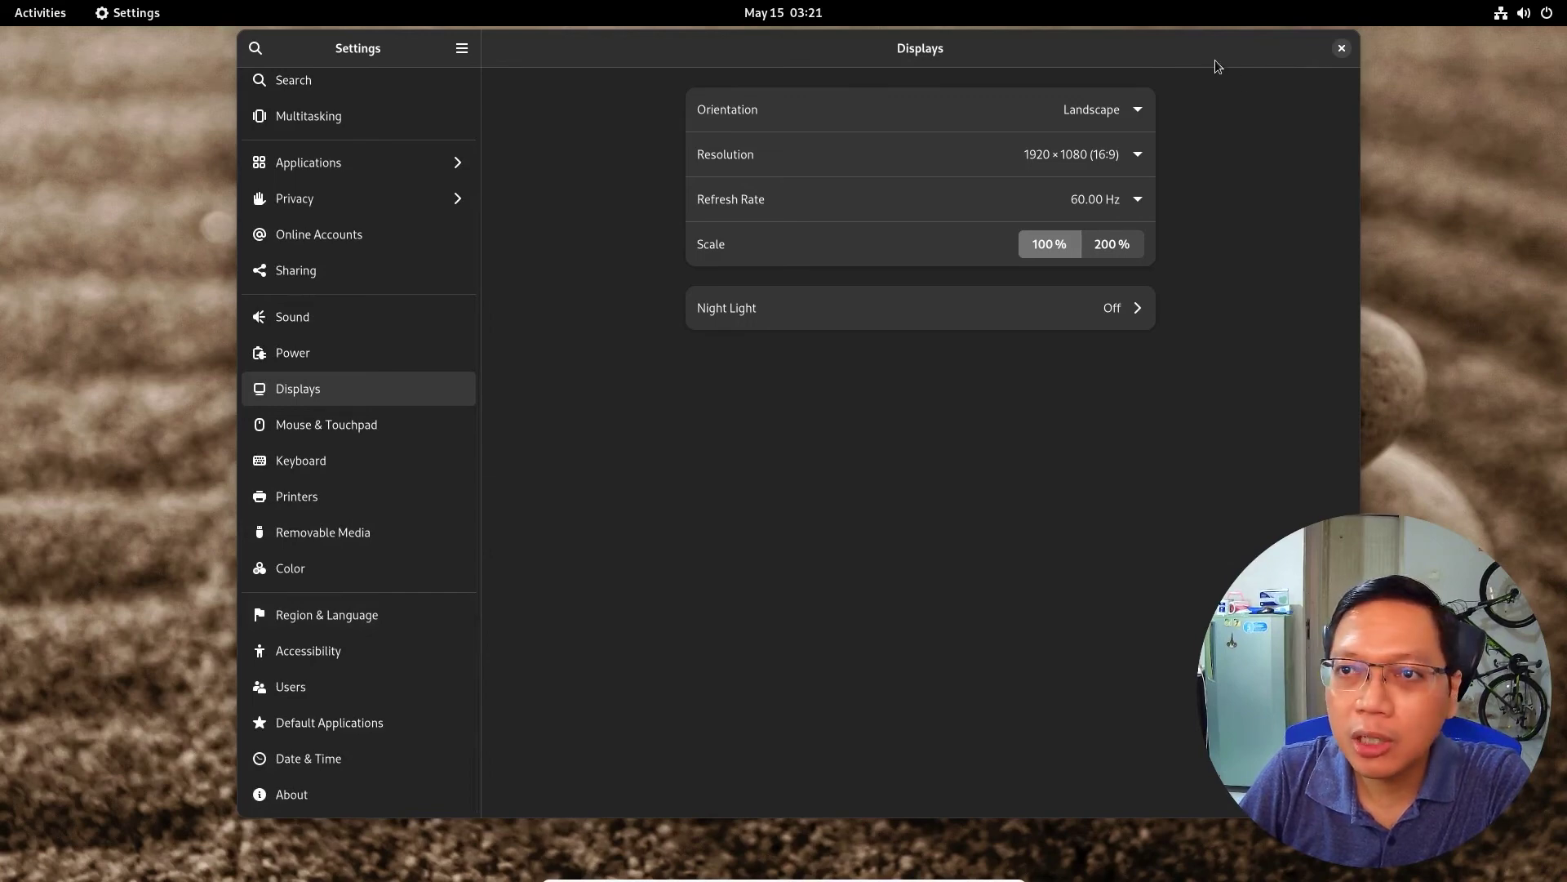
drag(1216, 66, 1234, 69)
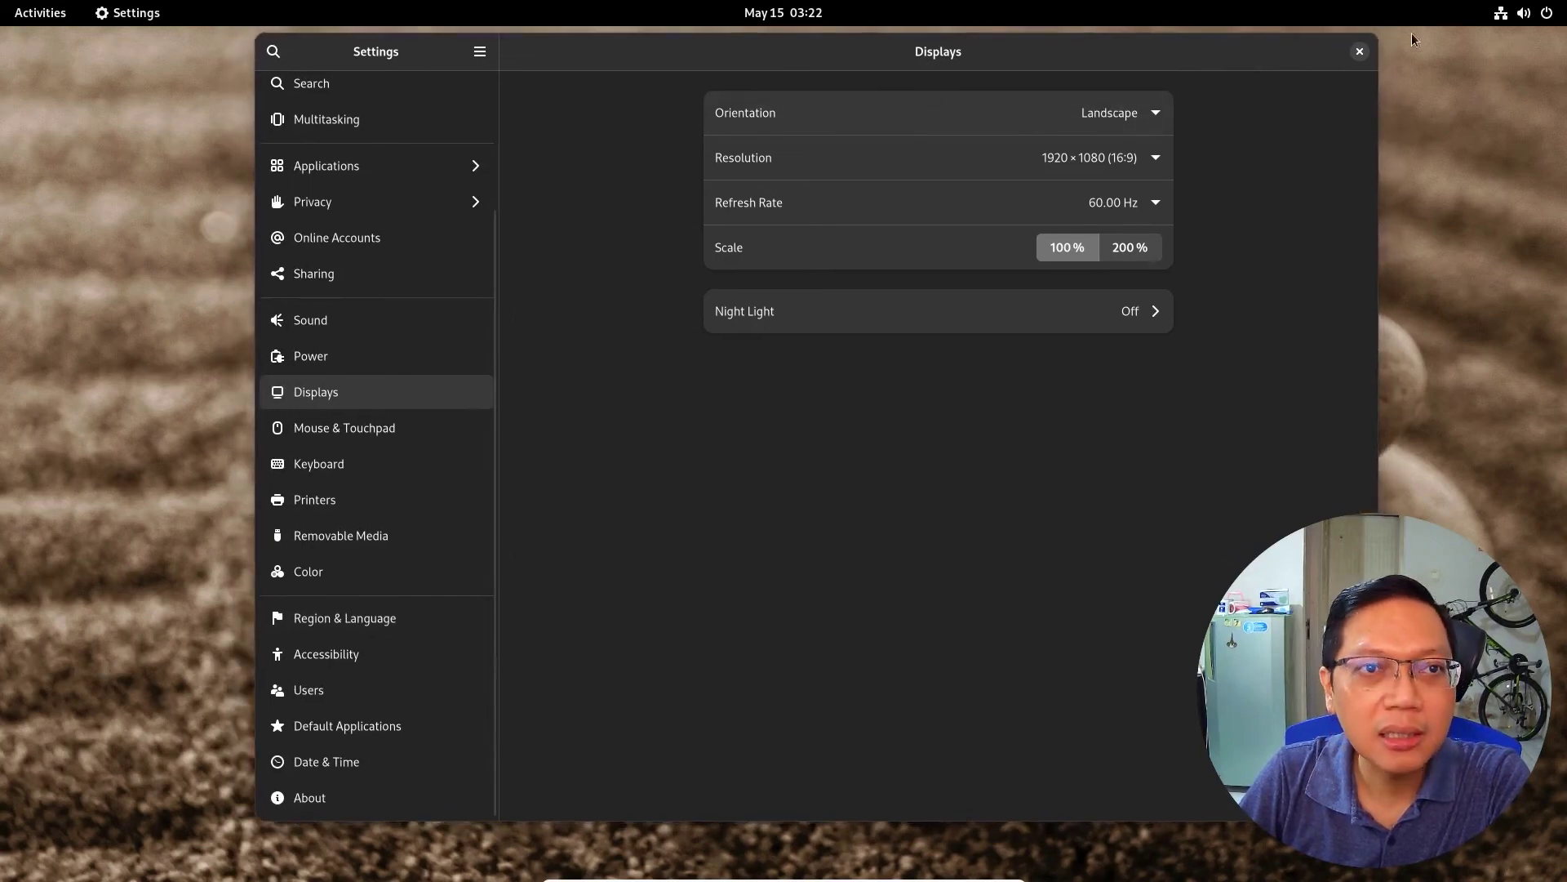
Open Disks from the Utilities application folder, examine the 69 GB hard disk's partitions, and close it.
click(34, 17)
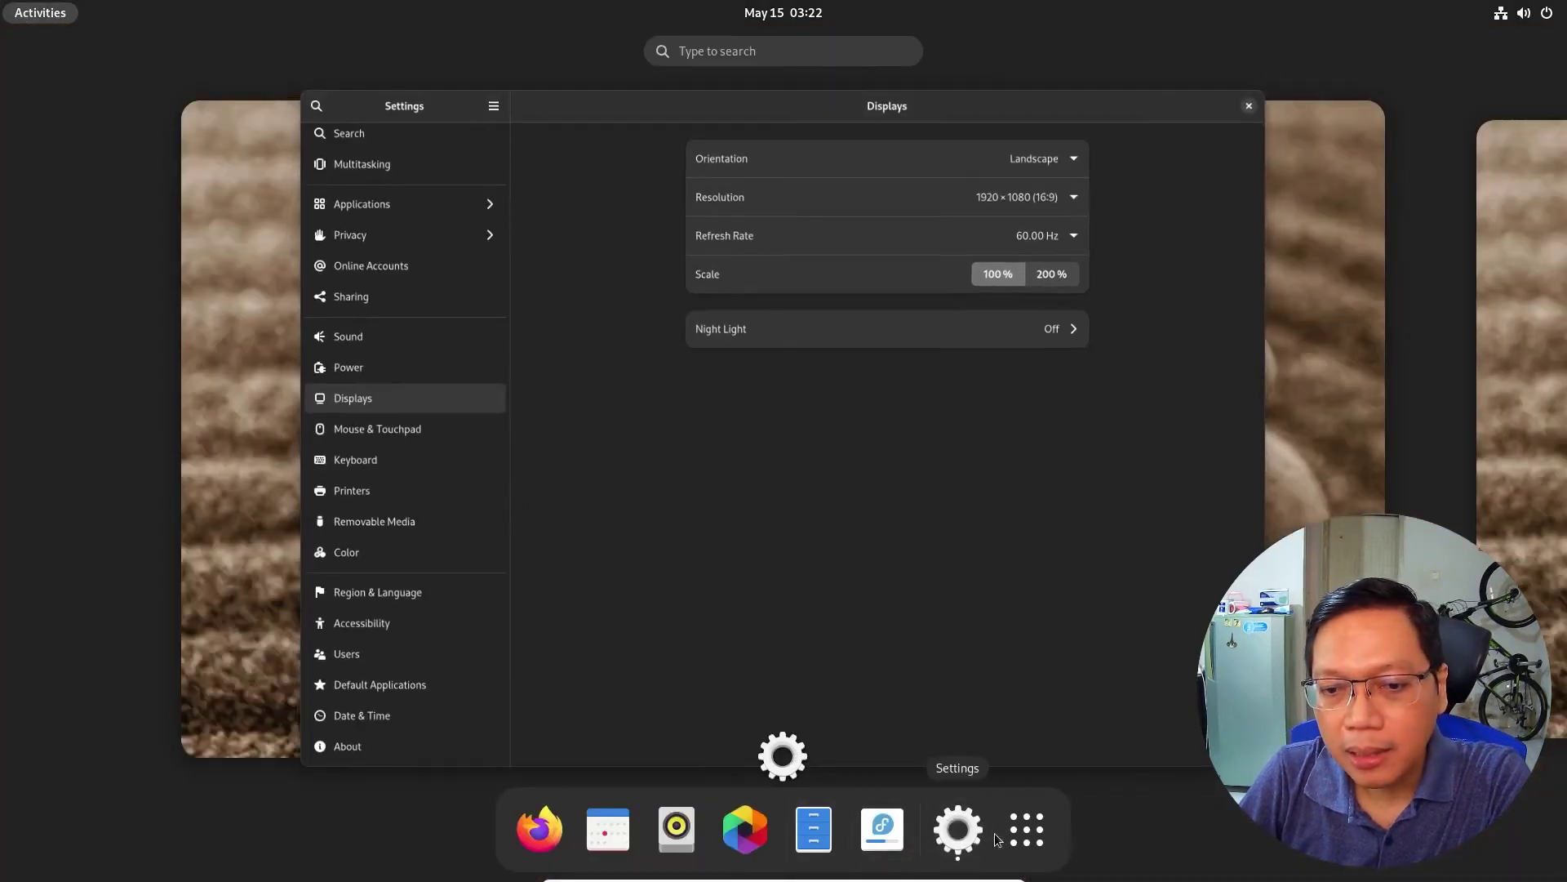
click(1024, 831)
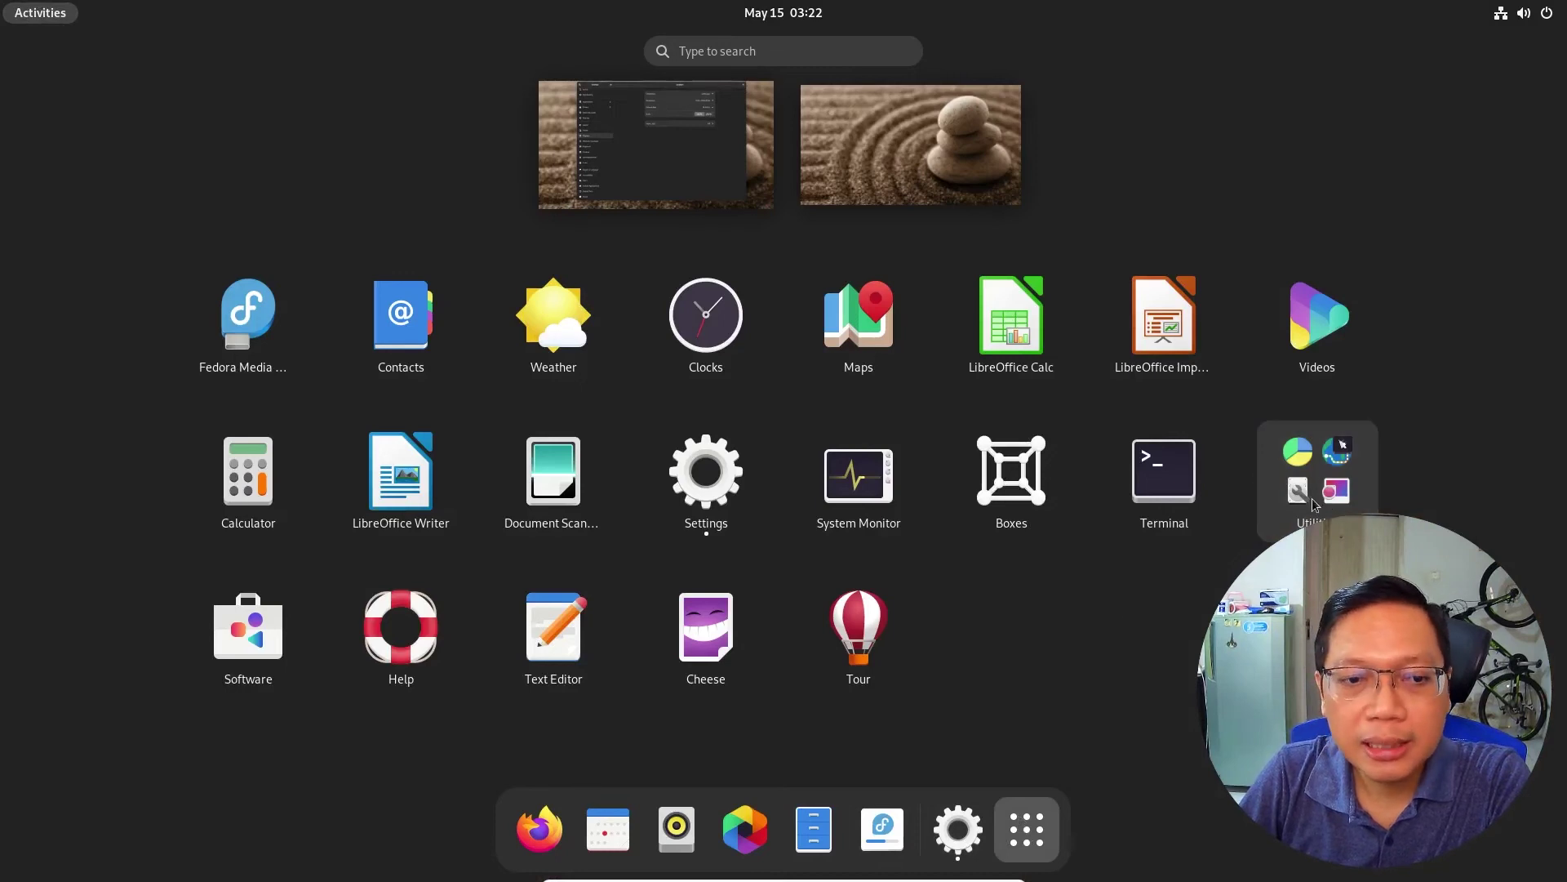
click(1343, 500)
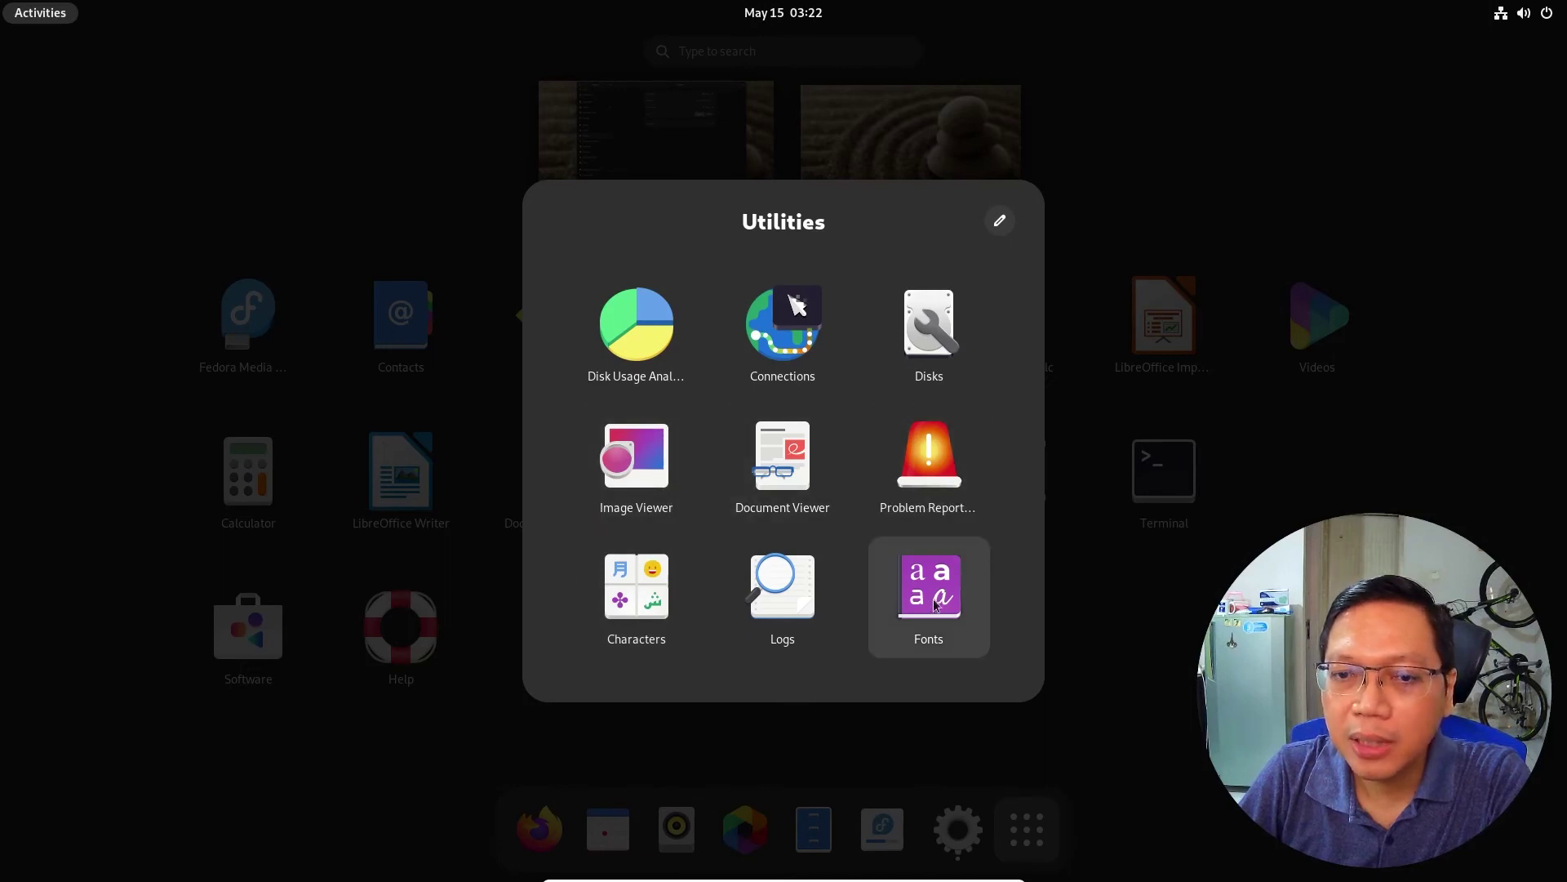
click(924, 346)
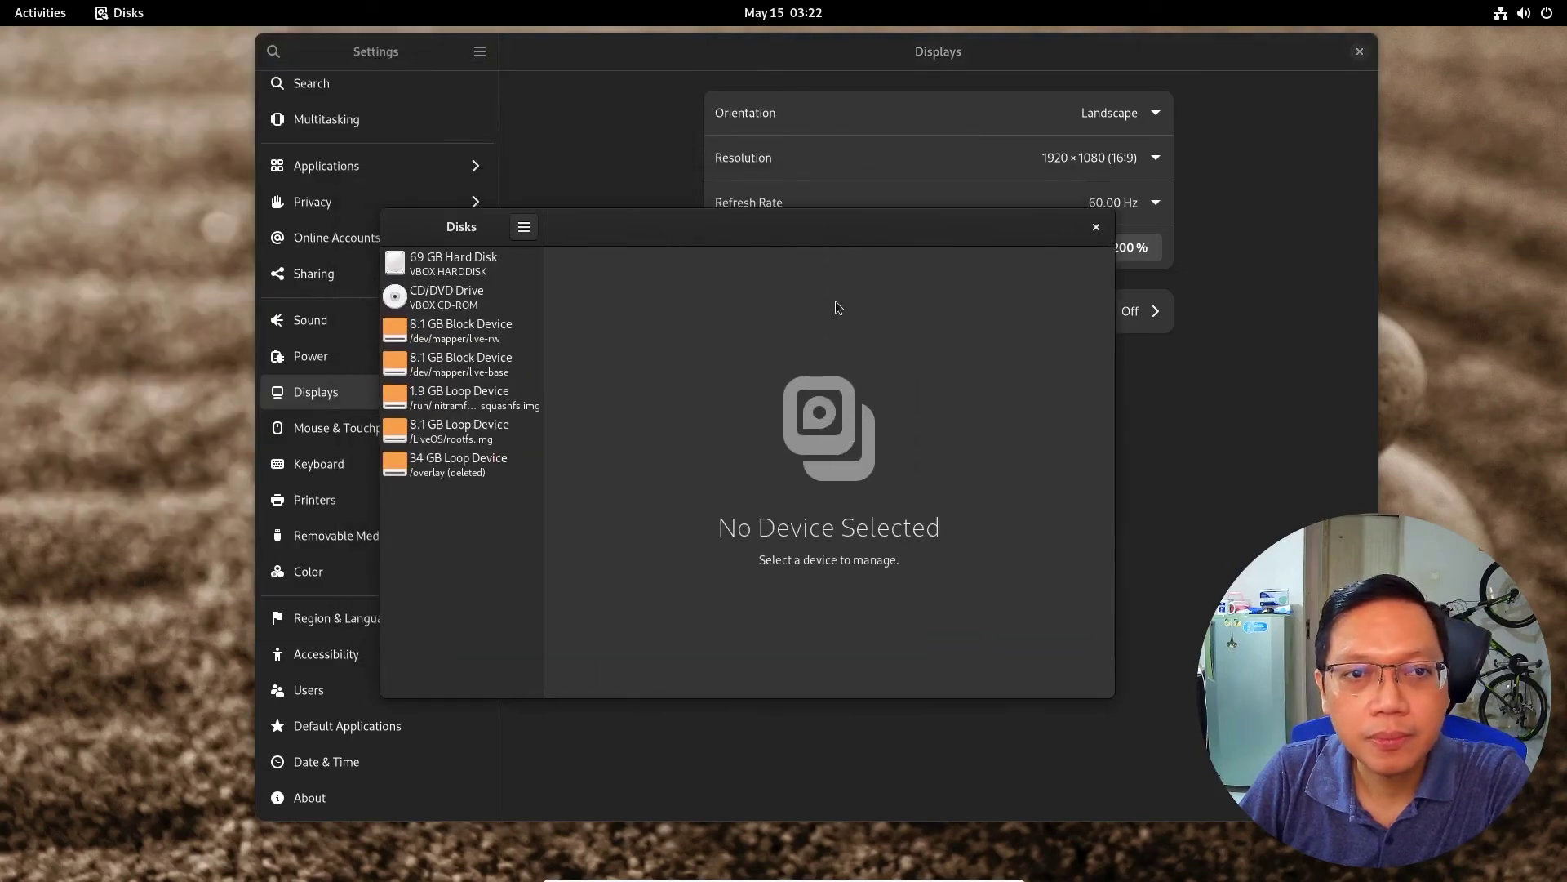
click(462, 271)
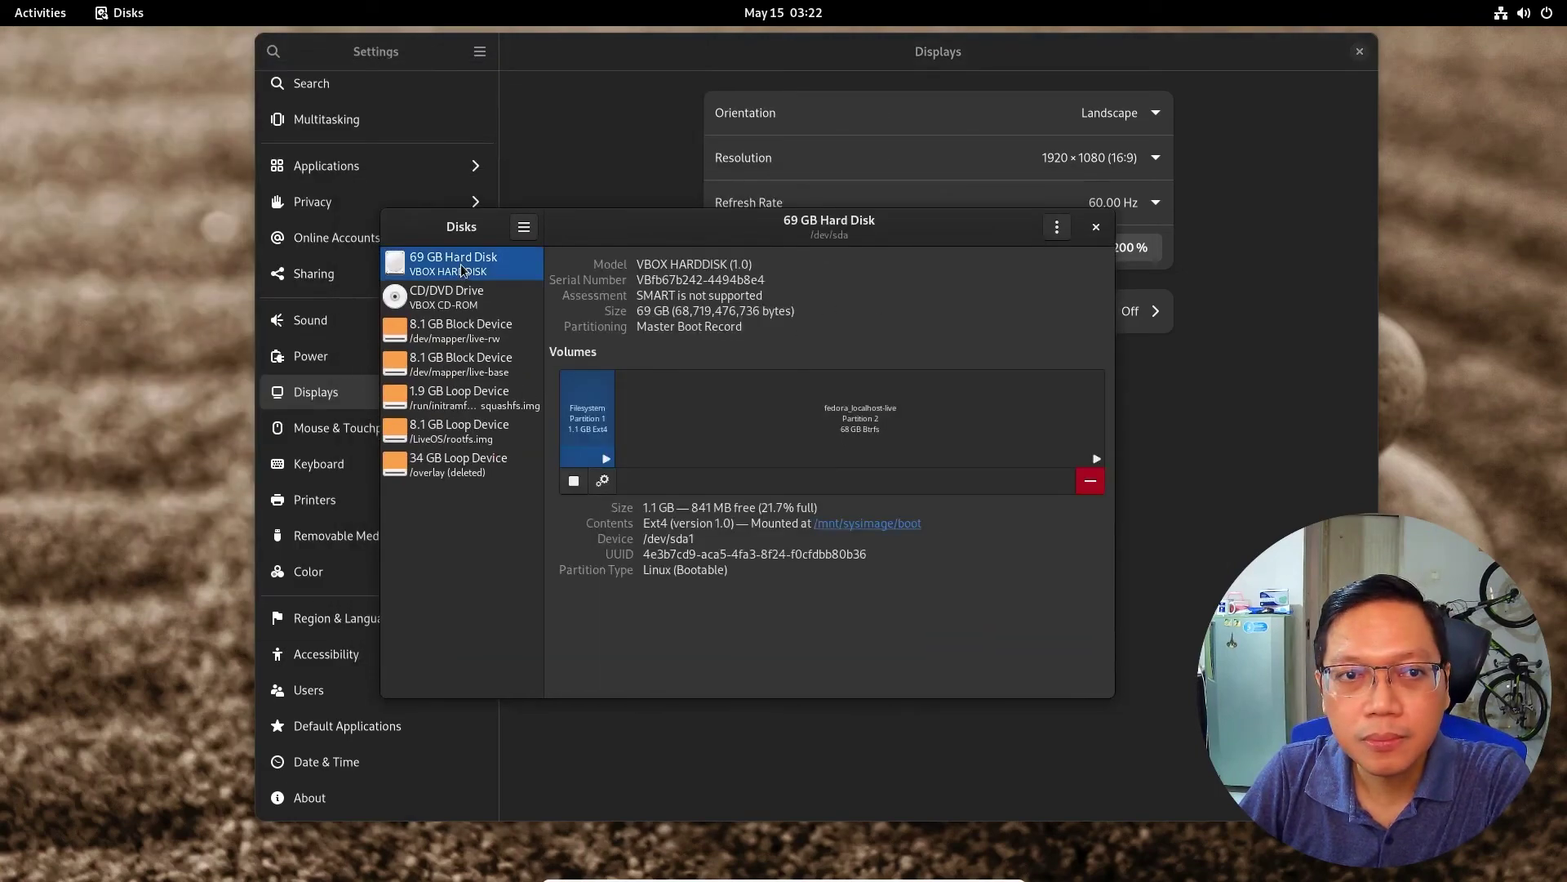
click(1096, 228)
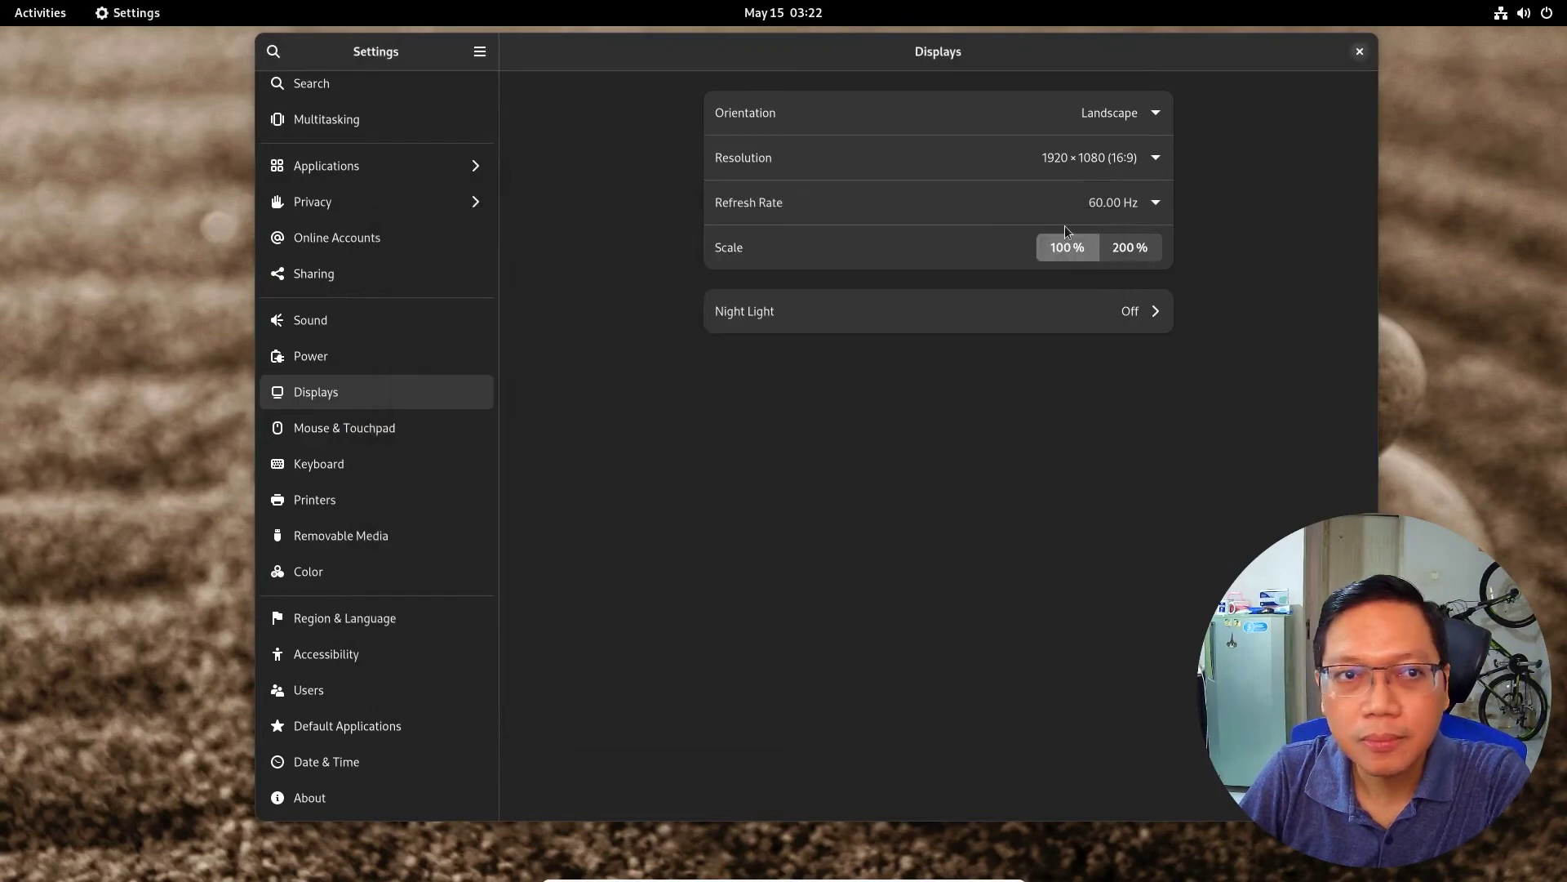
Return to the Appearance settings and take the virtual machine out of full-screen mode.
scroll(357, 249, up, 3)
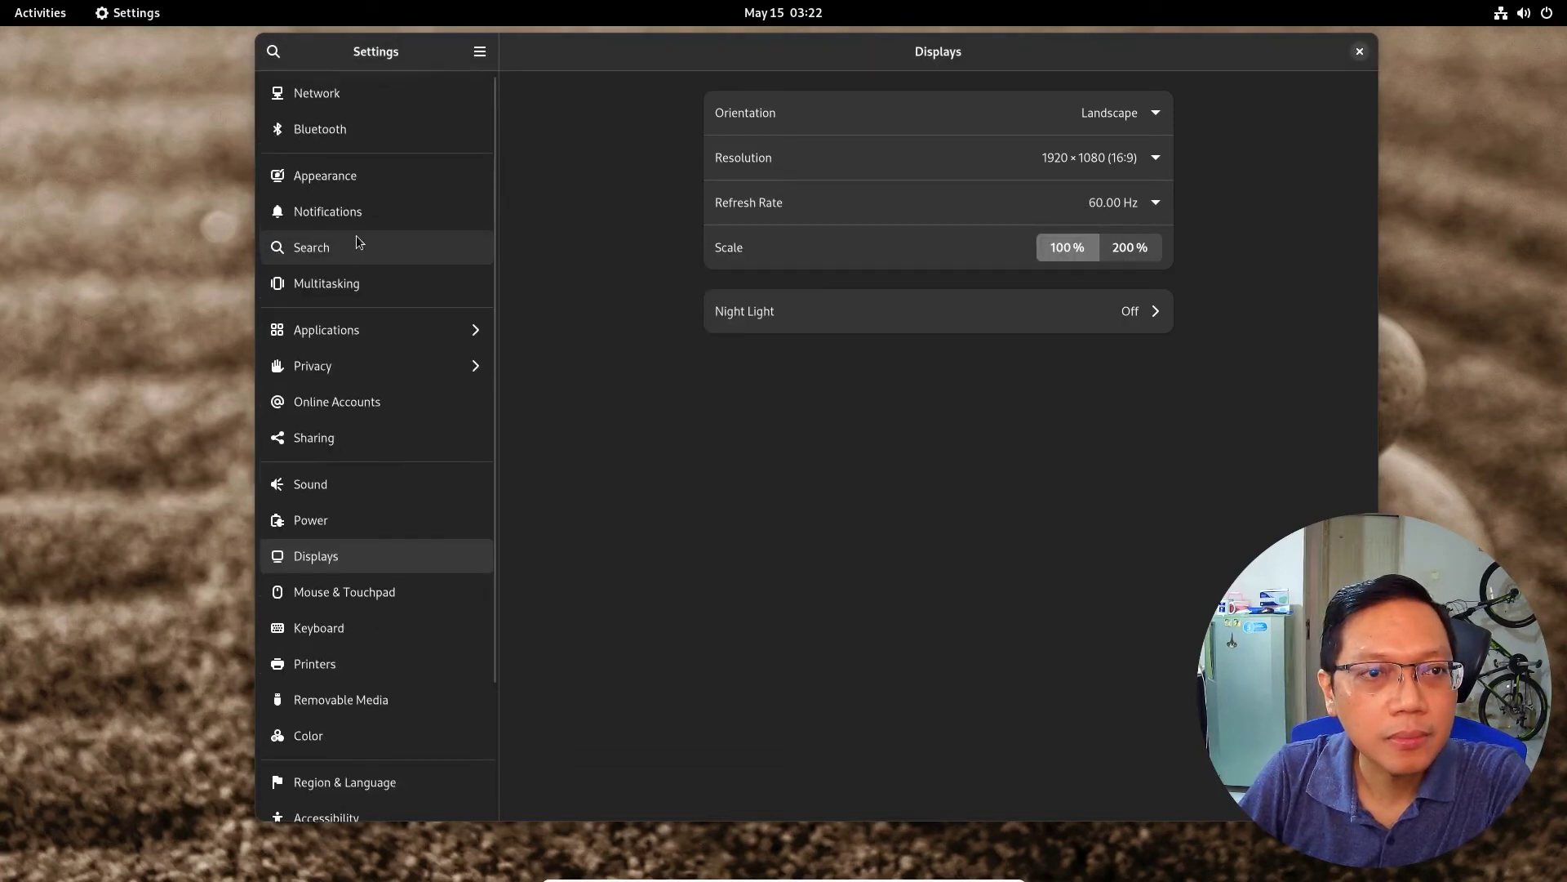
click(340, 181)
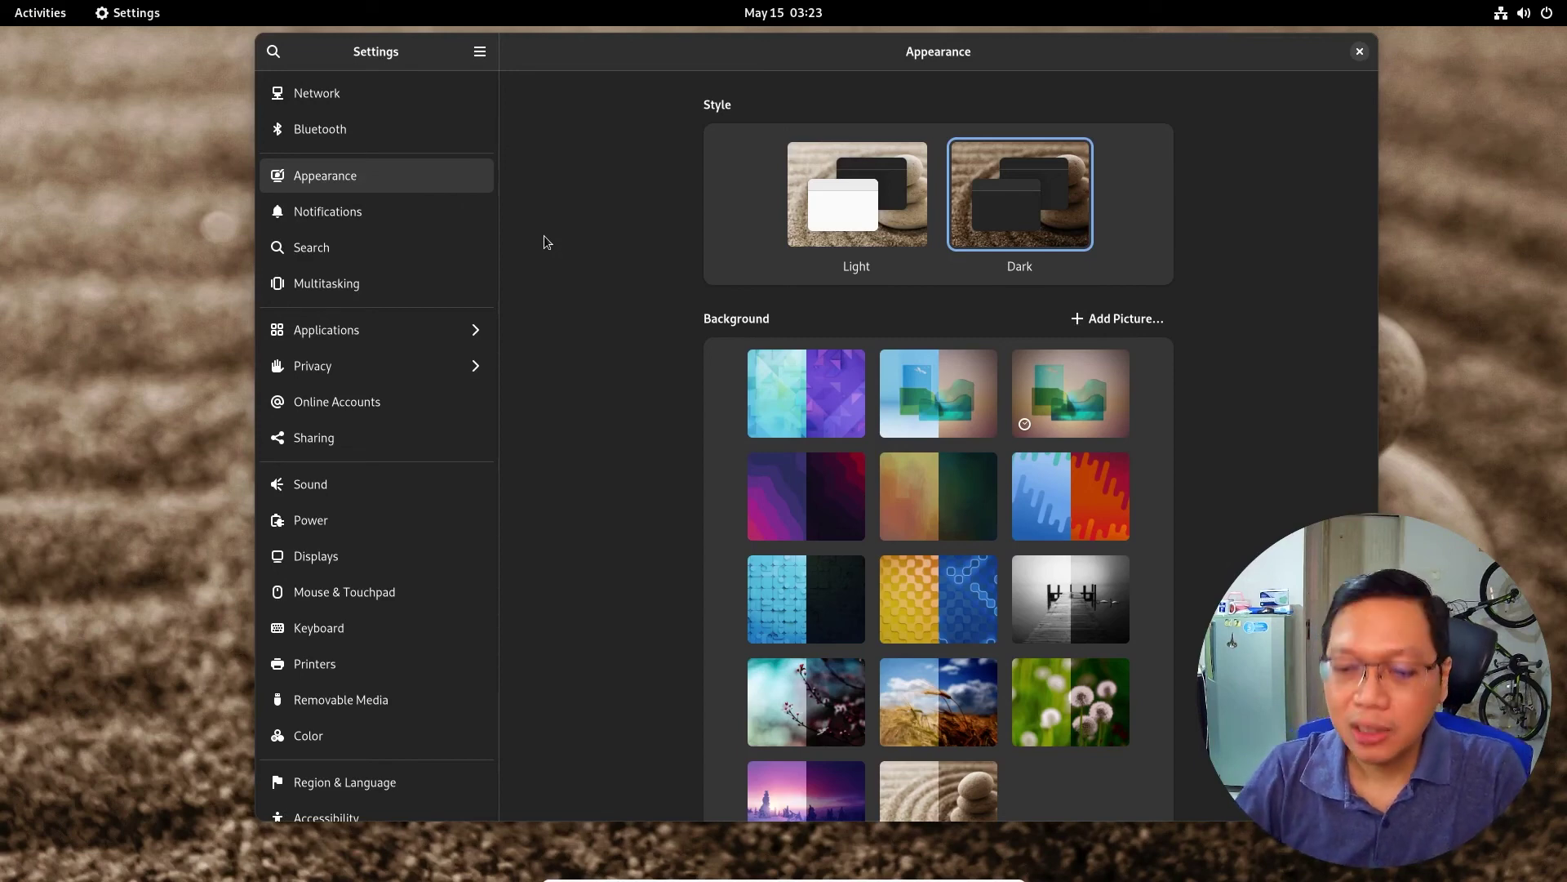
key(ctrl+f)
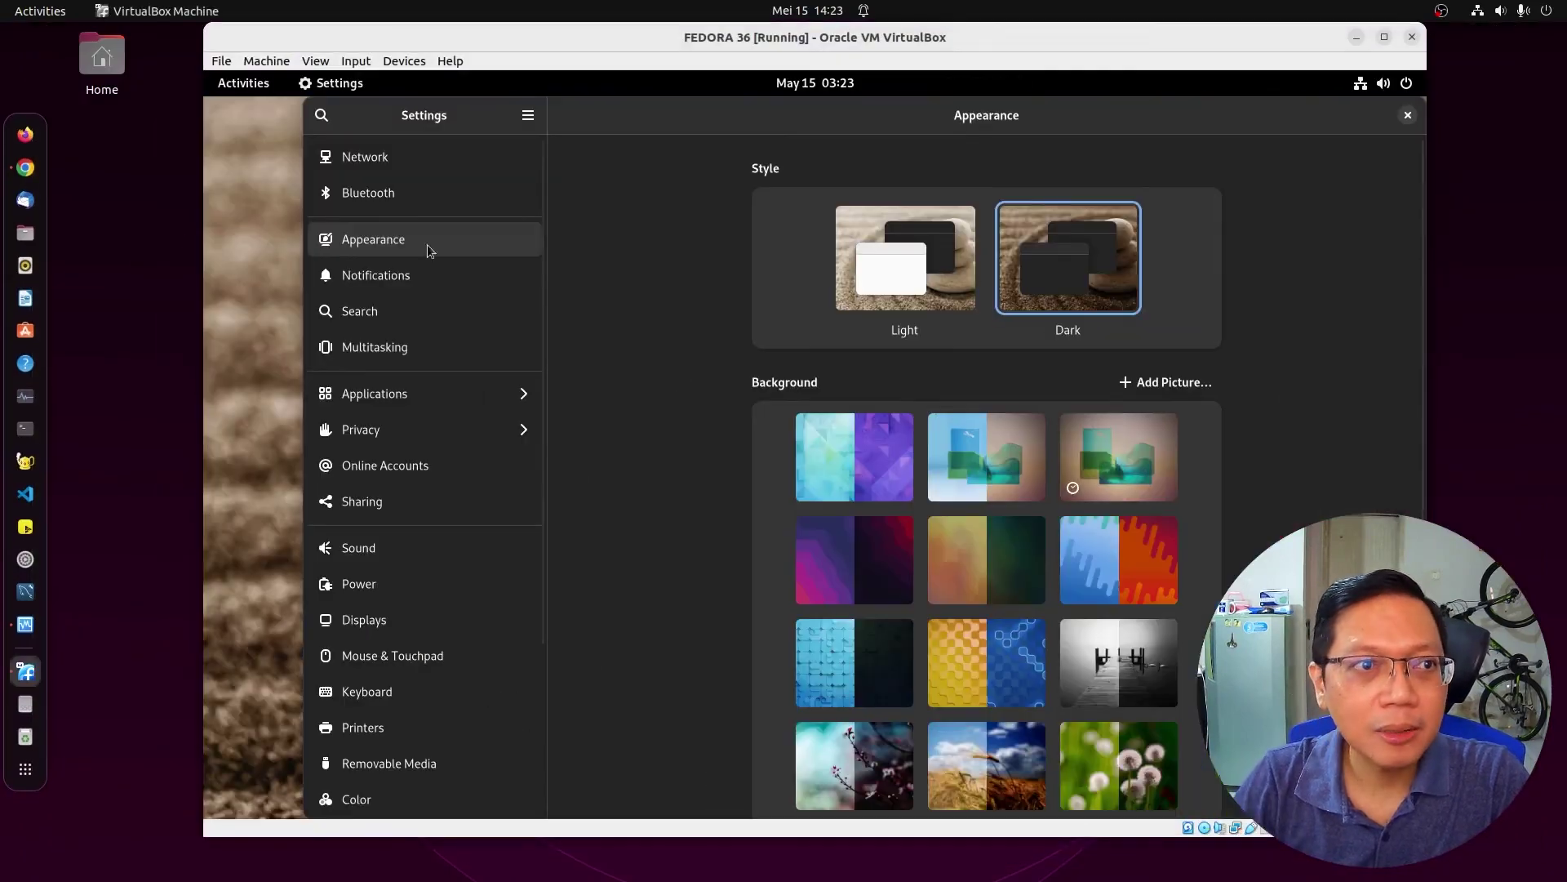
Switch to Google Chrome with the Fedora Workstation 36 download page and maximize its window.
click(26, 167)
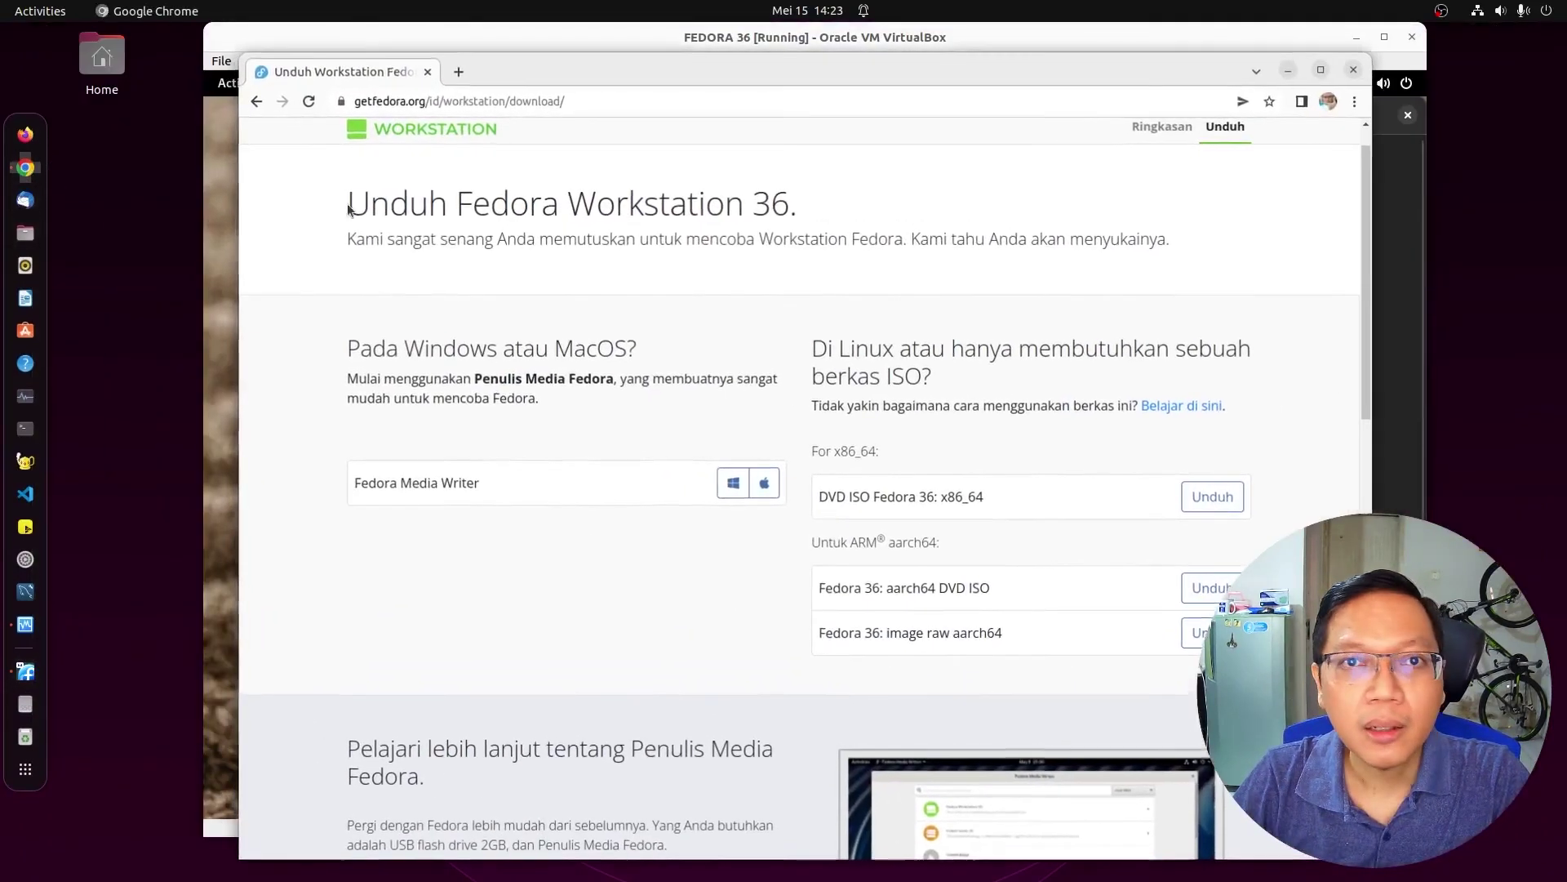
drag(895, 65, 745, 73)
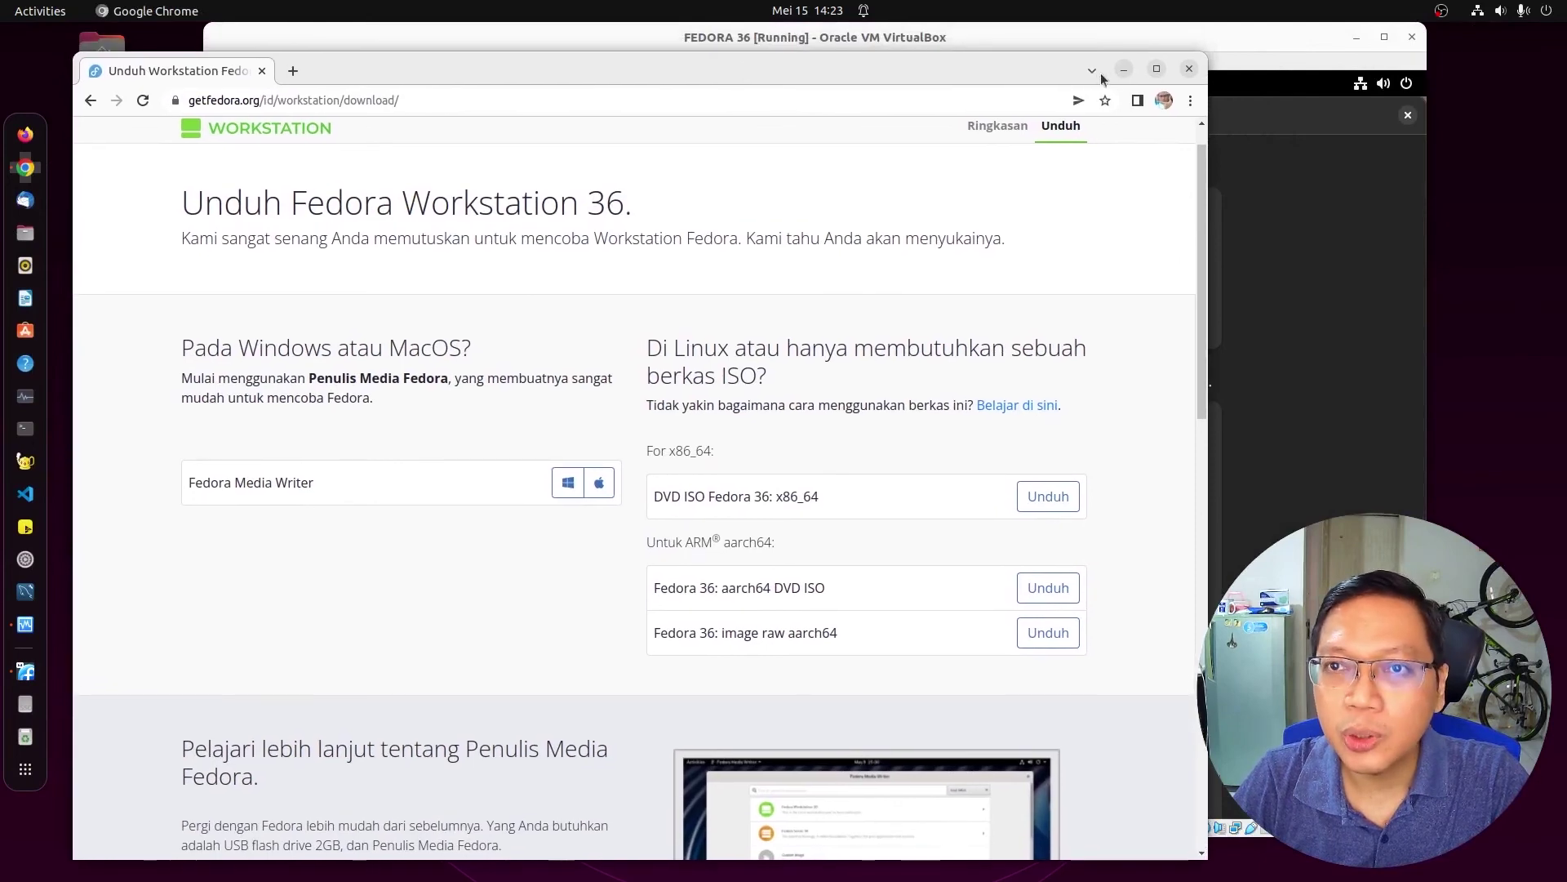
click(1158, 70)
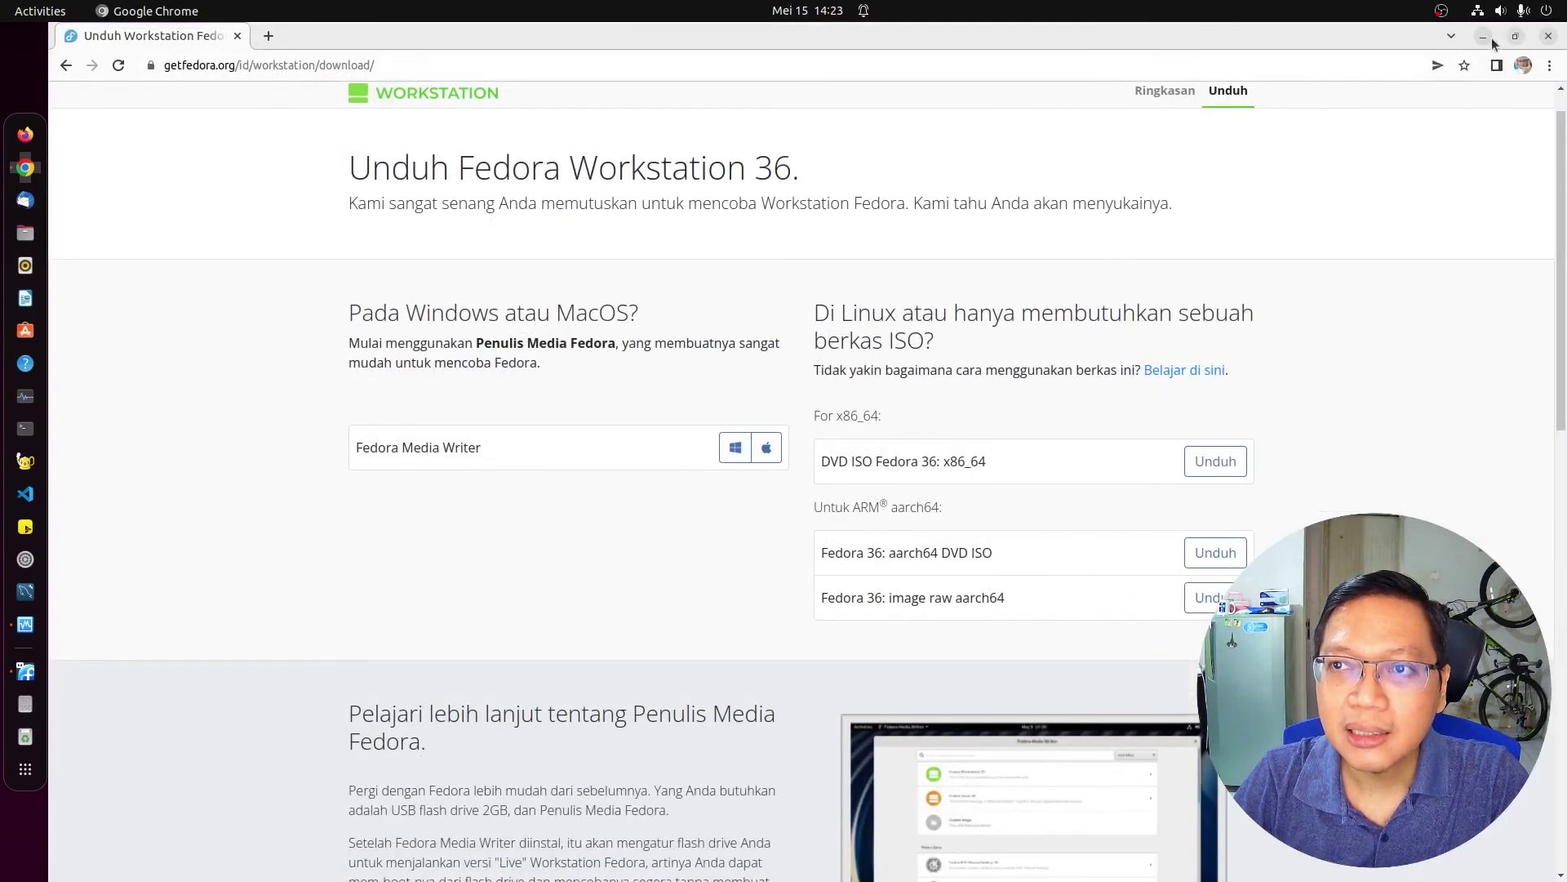
Restore the Chrome window from its maximized size and reposition it in front of the virtual machine window.
click(1516, 38)
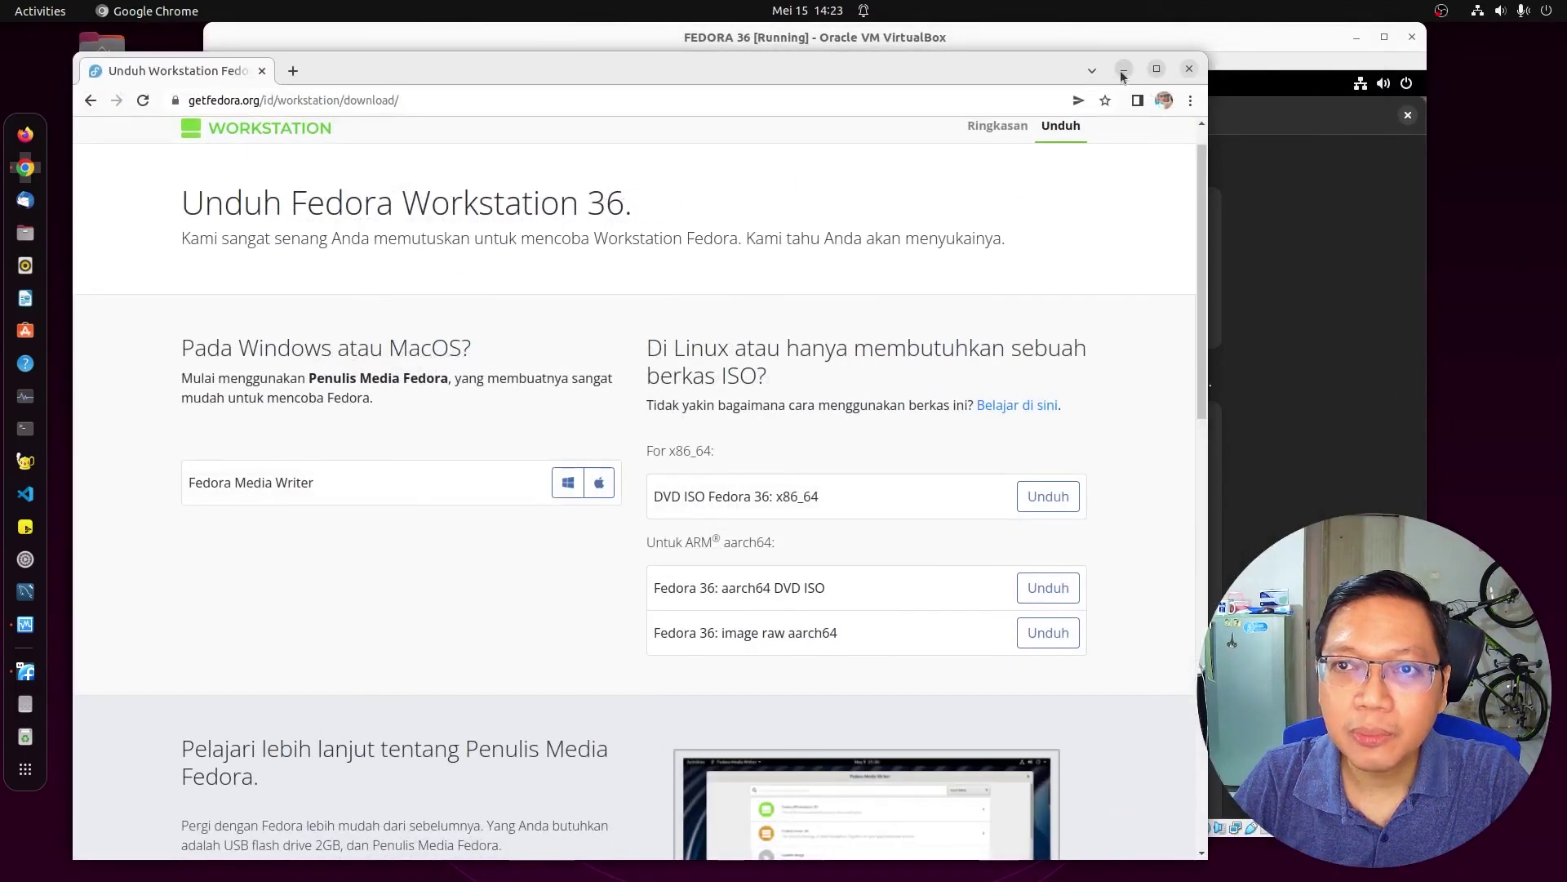
click(1092, 74)
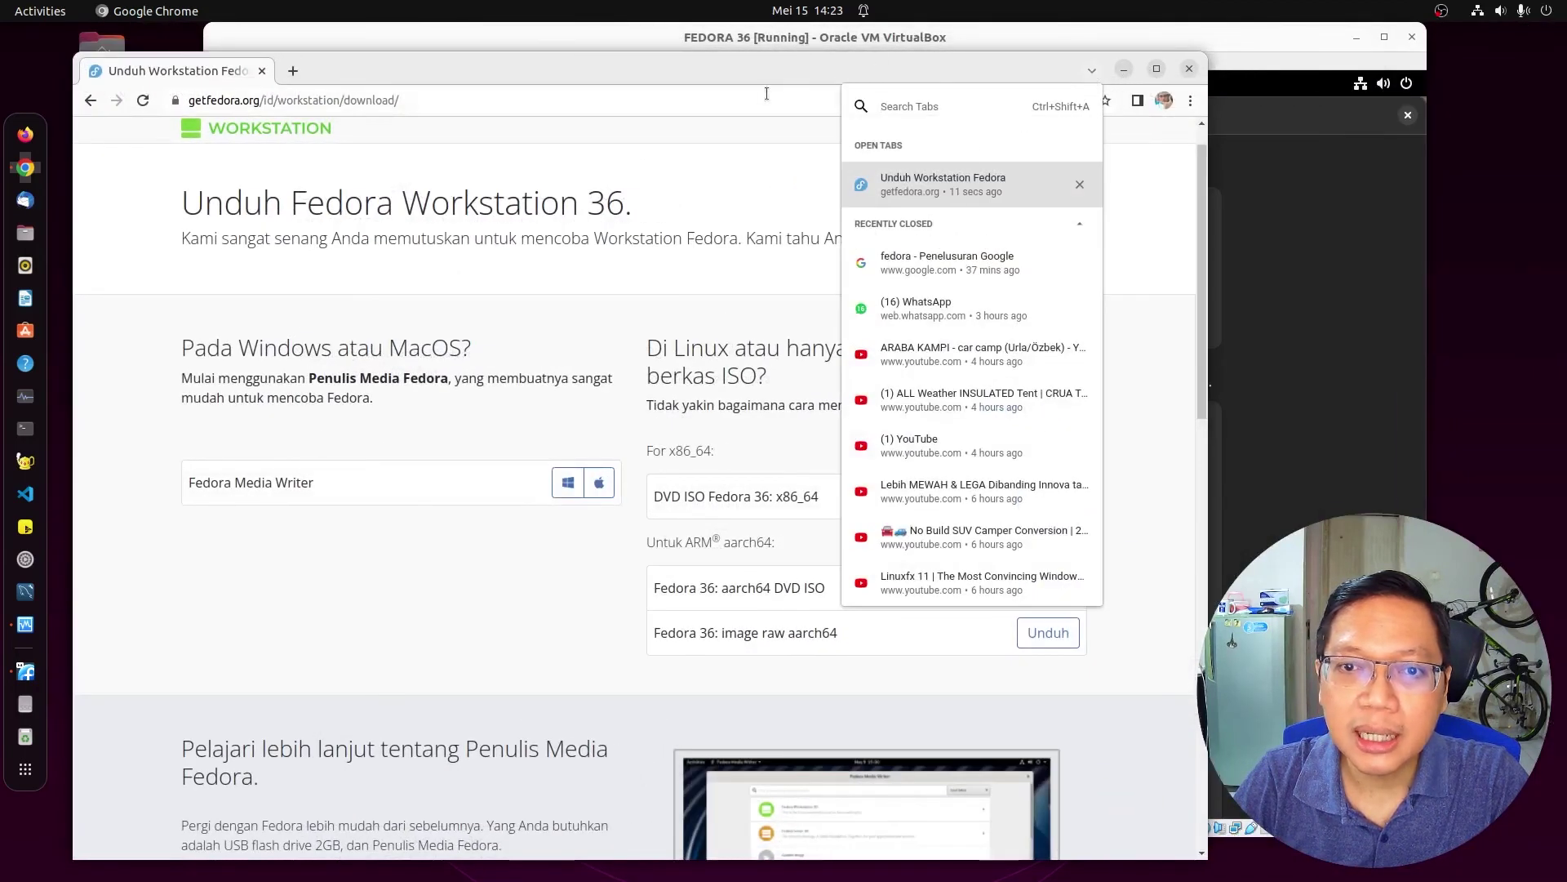
click(1094, 70)
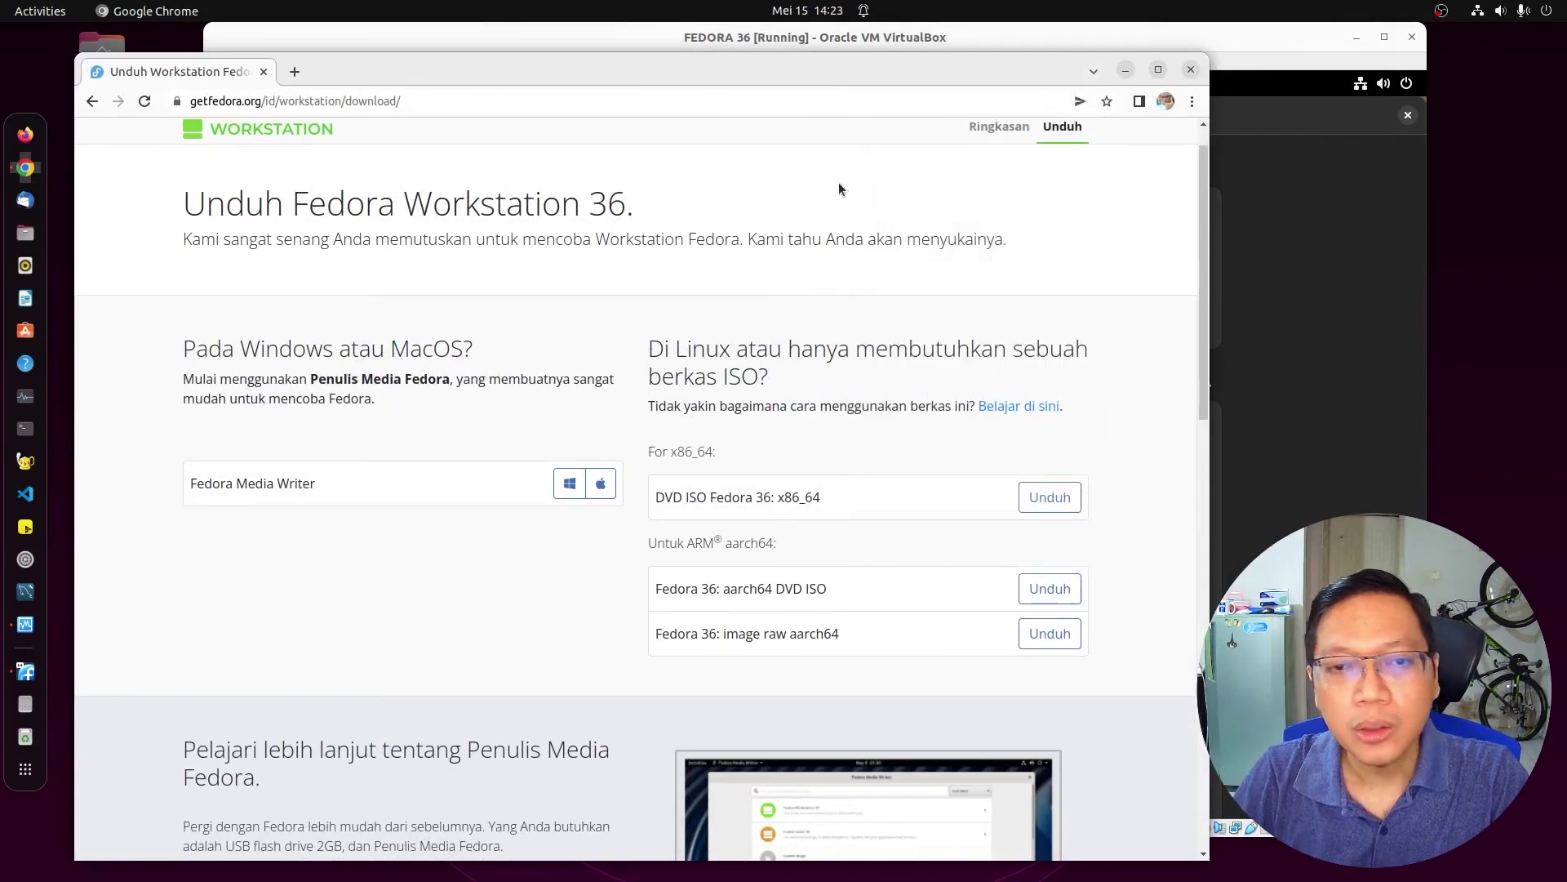
drag(738, 74, 707, 62)
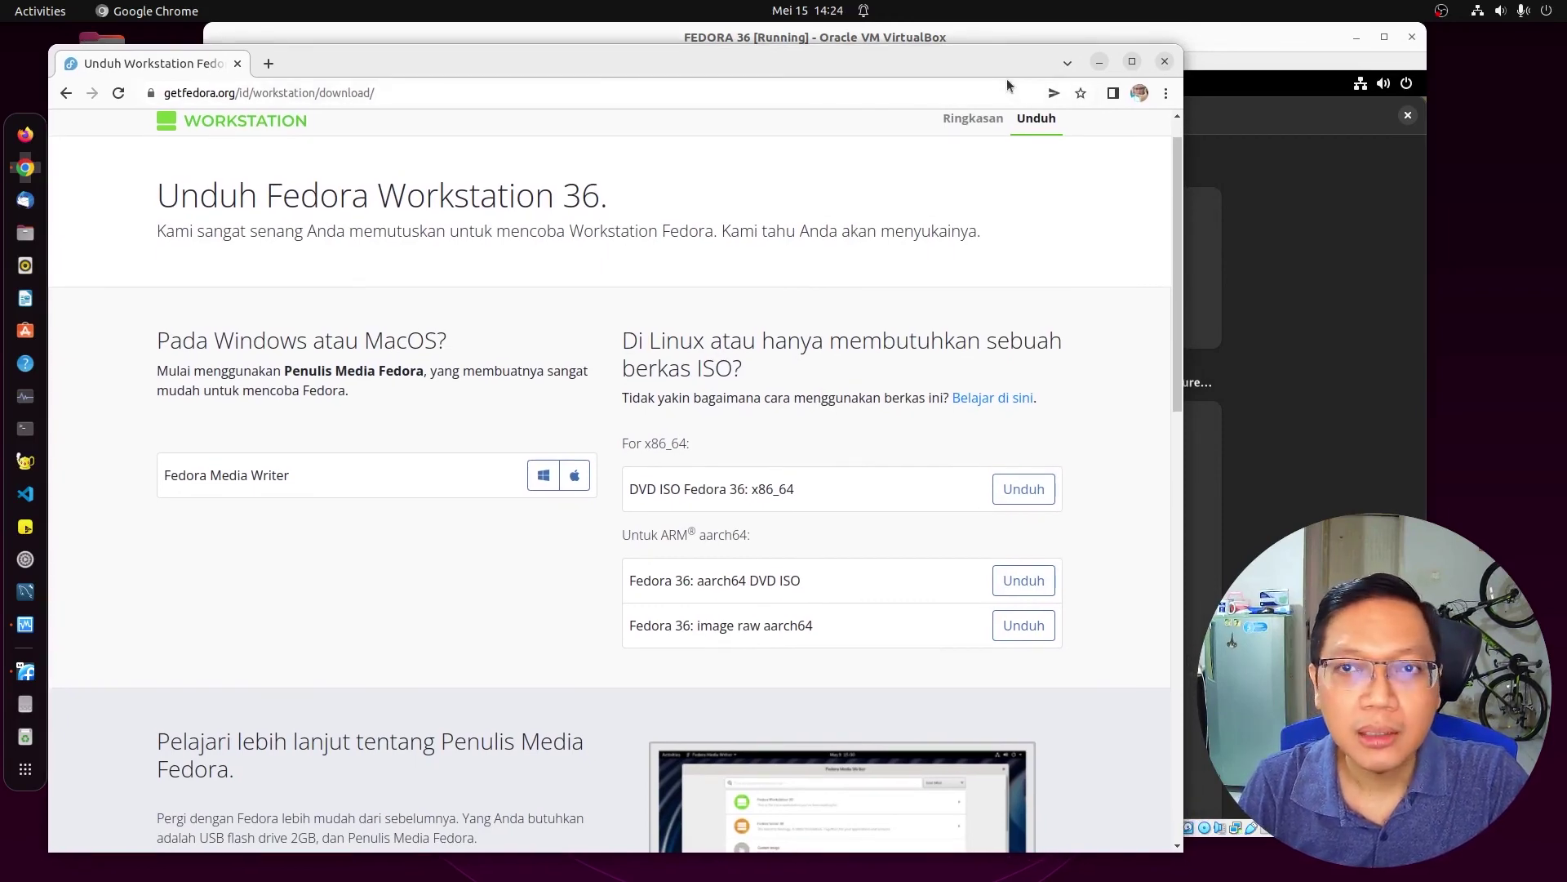
drag(998, 72, 1082, 103)
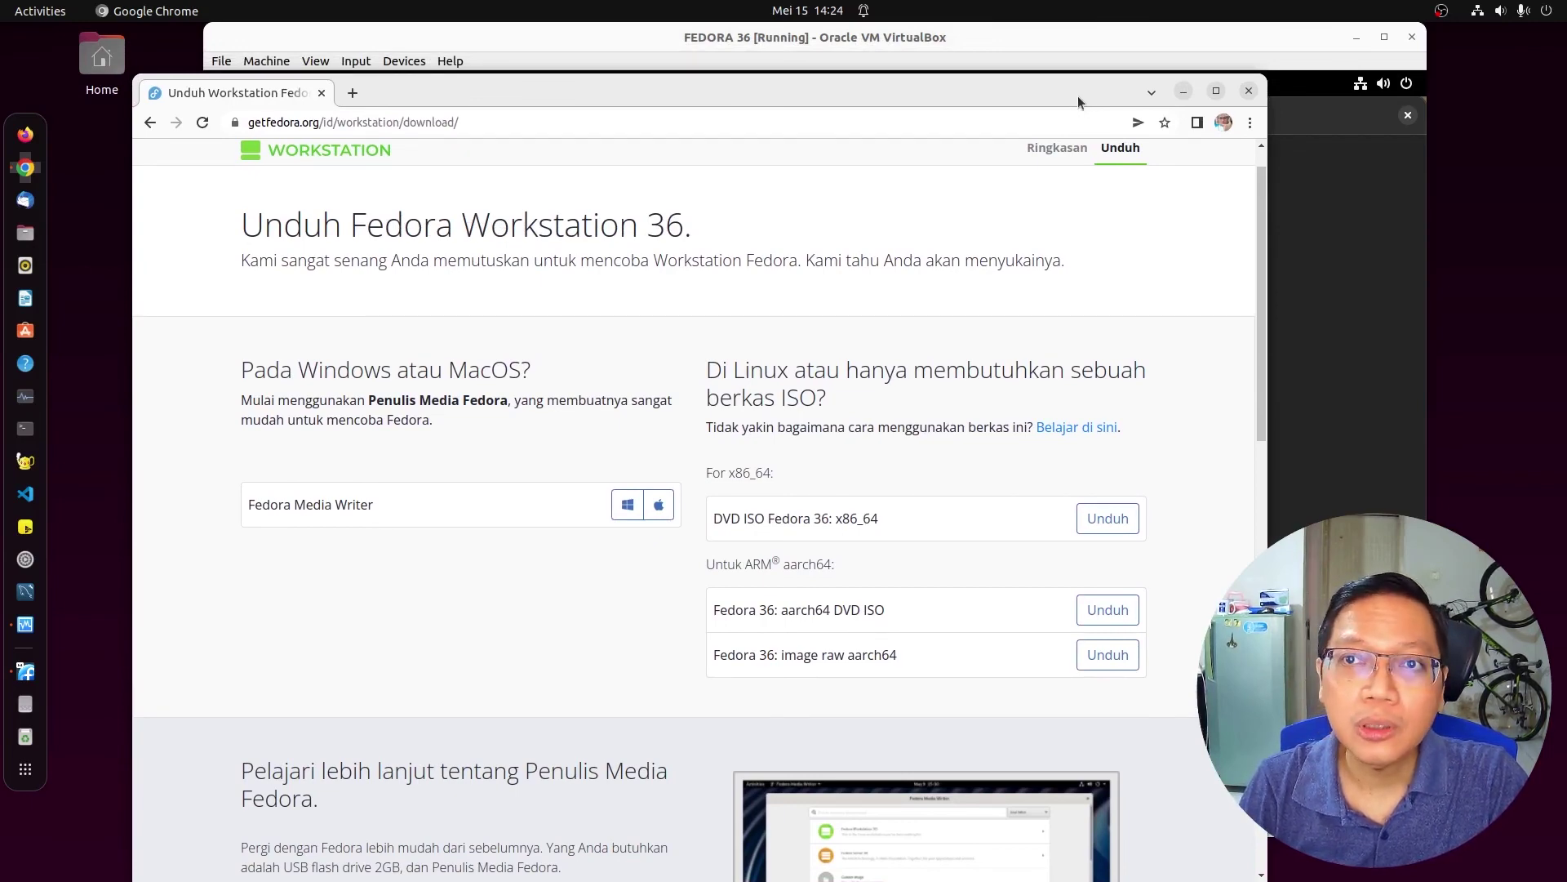
drag(1077, 96, 1056, 95)
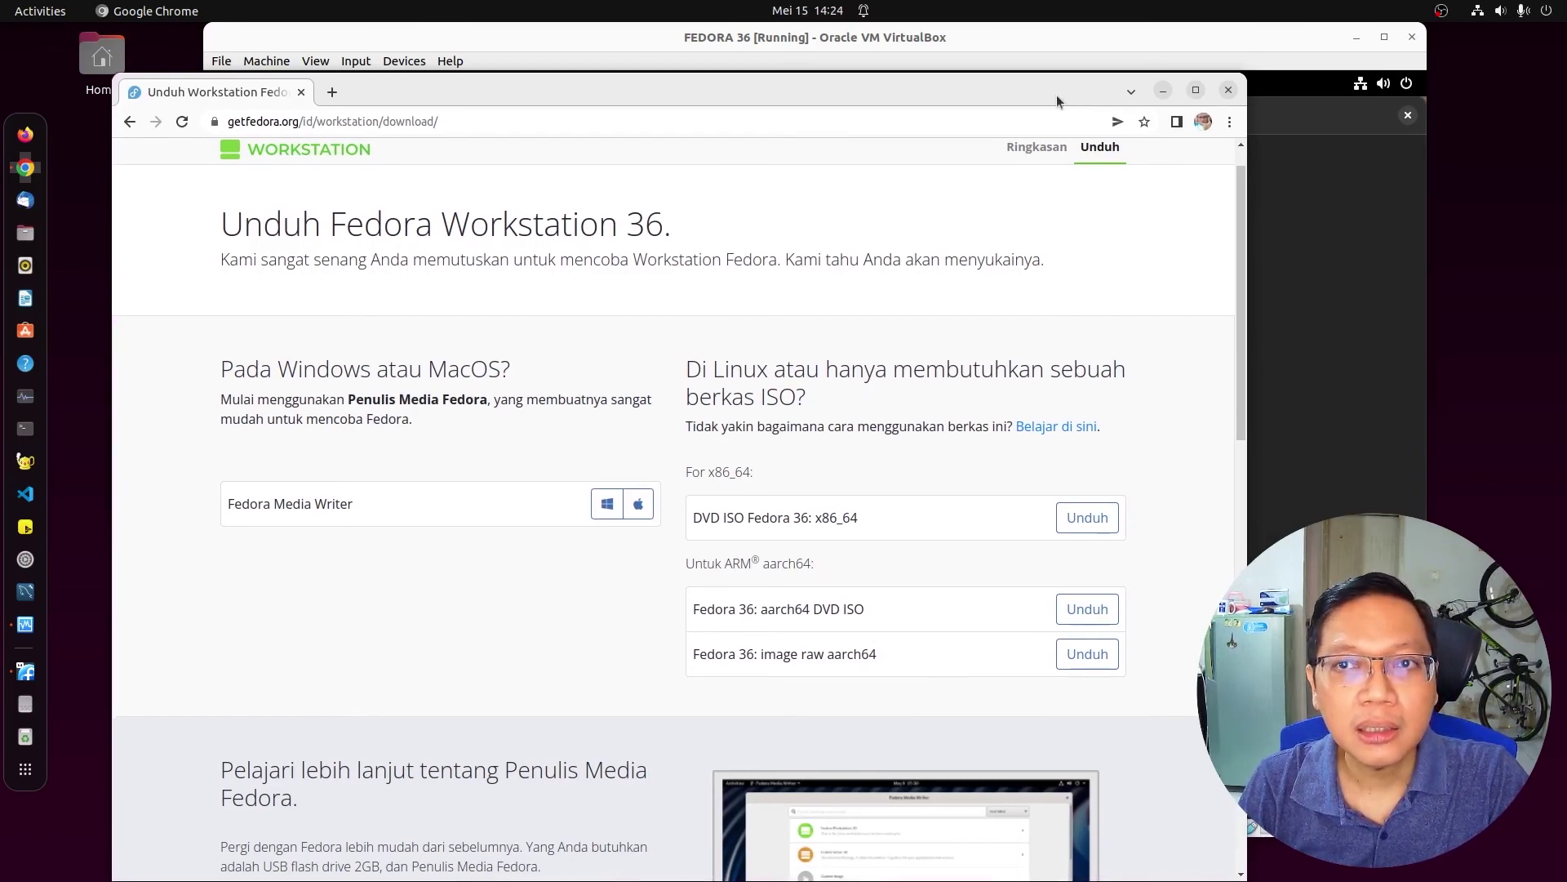
Switch to the FEDORA 36 virtual machine, open Terminal, close Settings, and move the Terminal window toward the desktop's centre.
click(1057, 49)
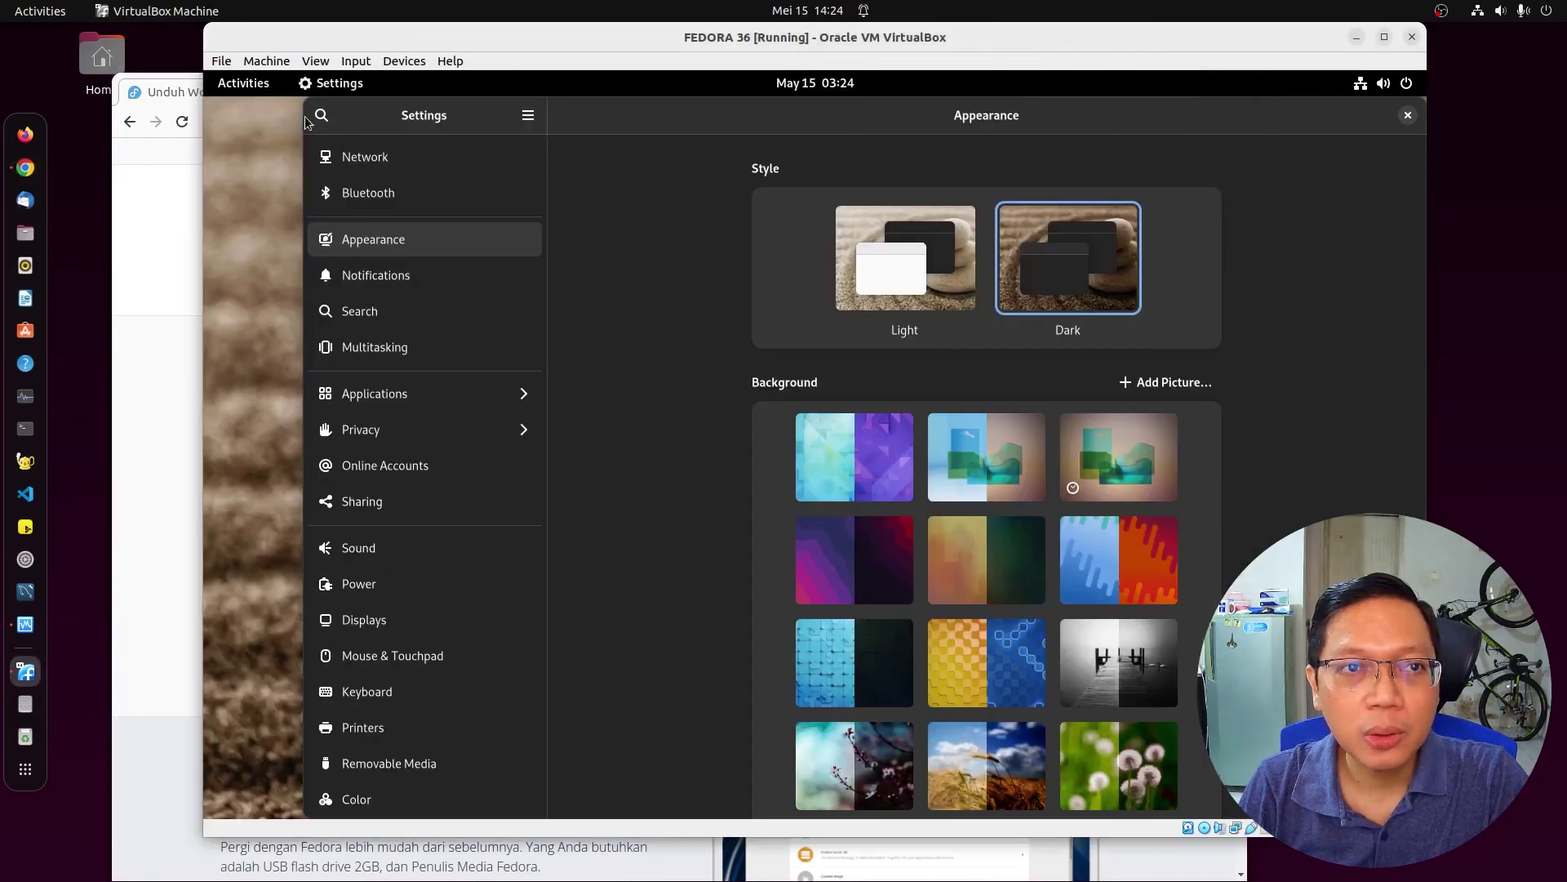
click(265, 85)
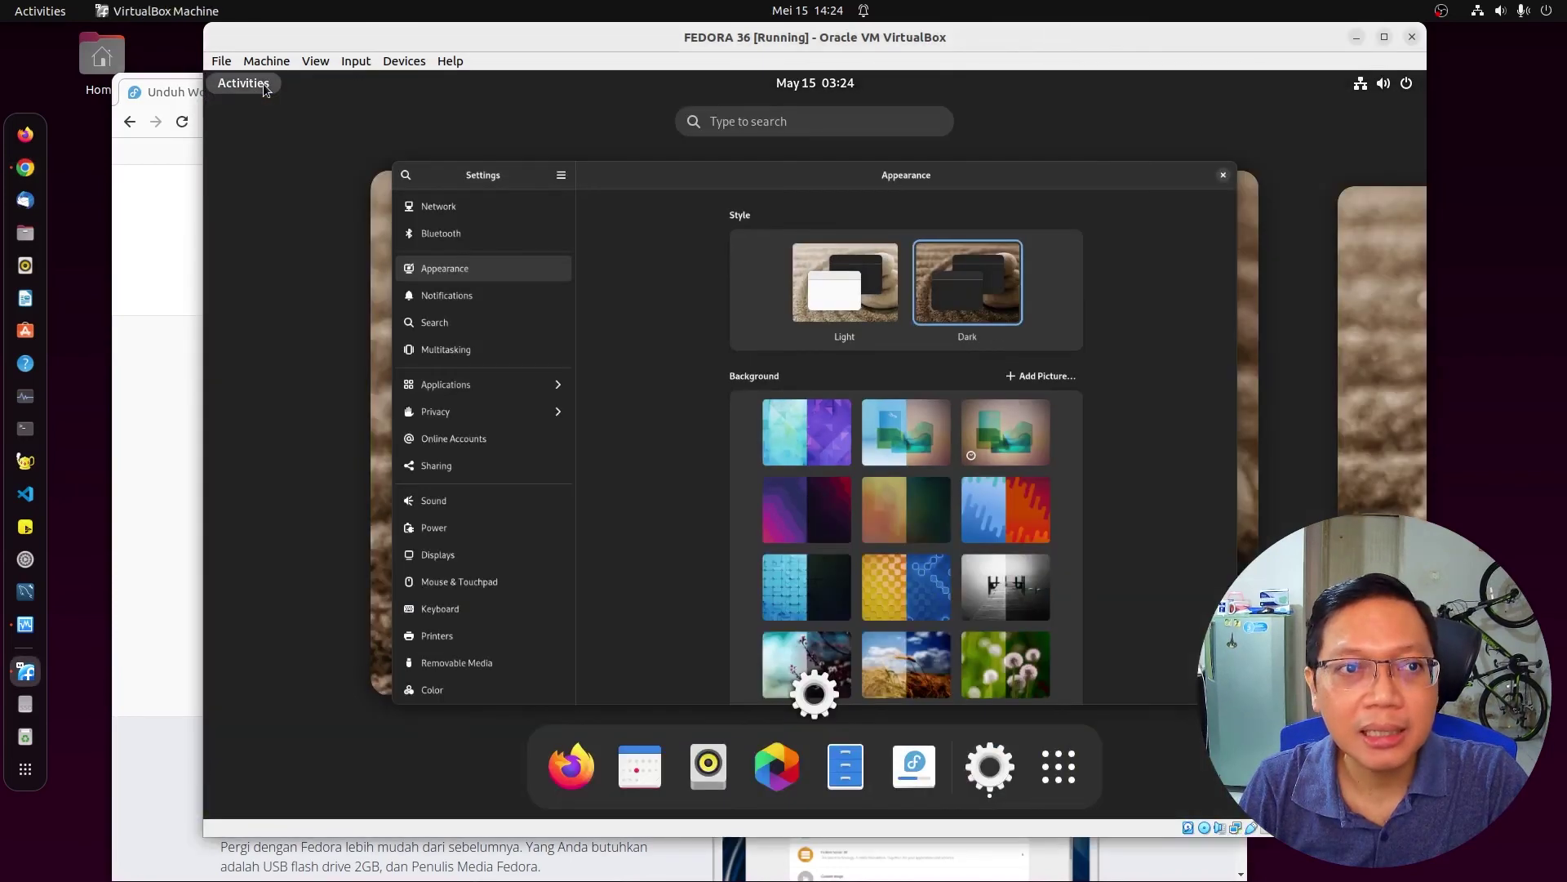
click(1057, 767)
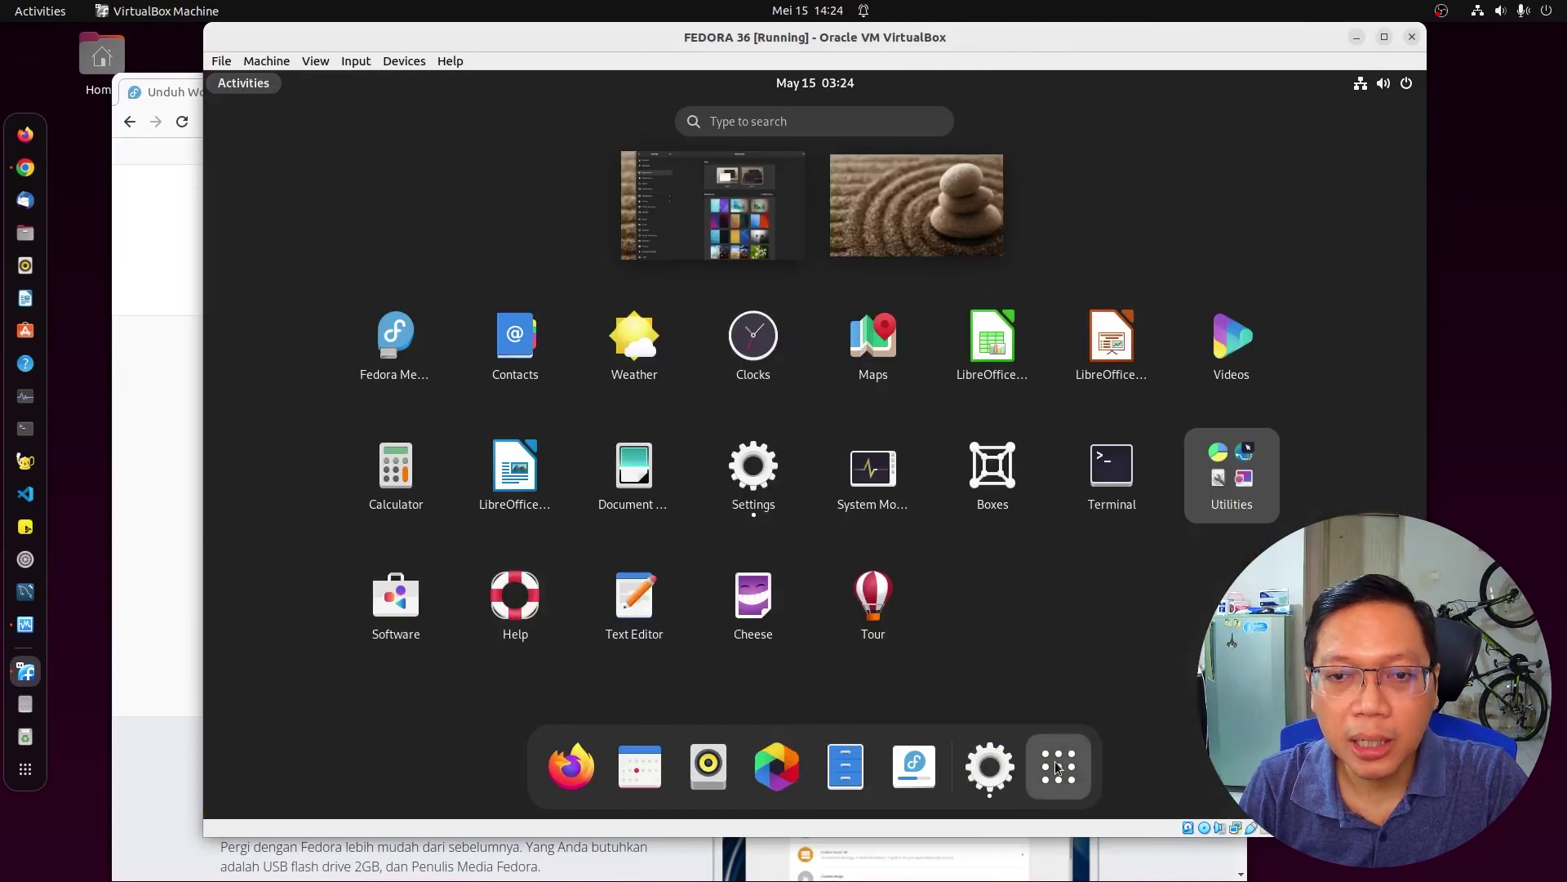
click(1115, 461)
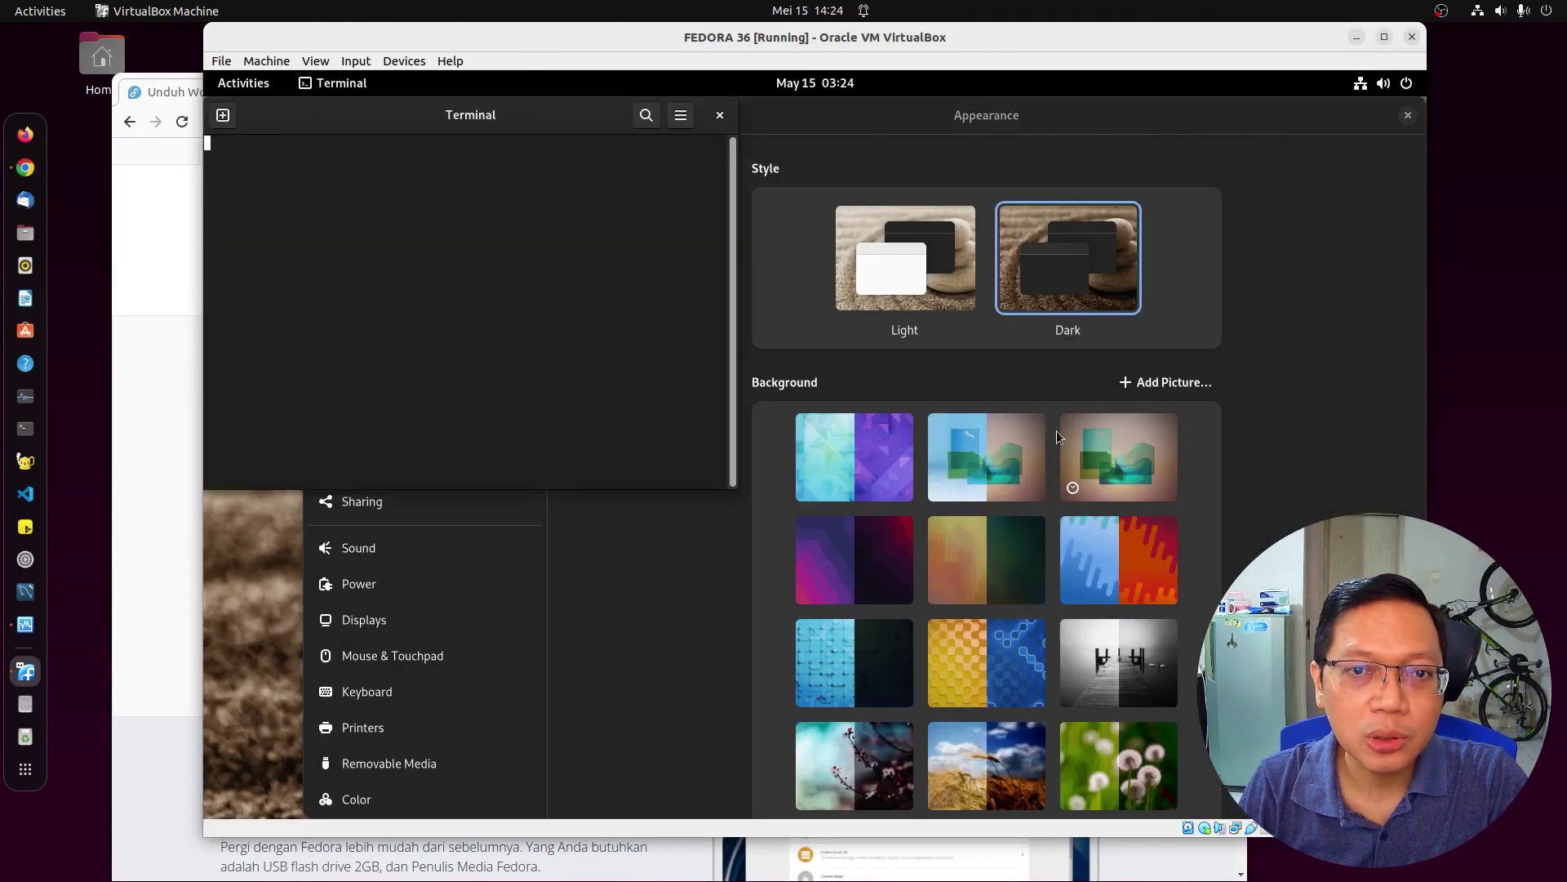
click(1405, 118)
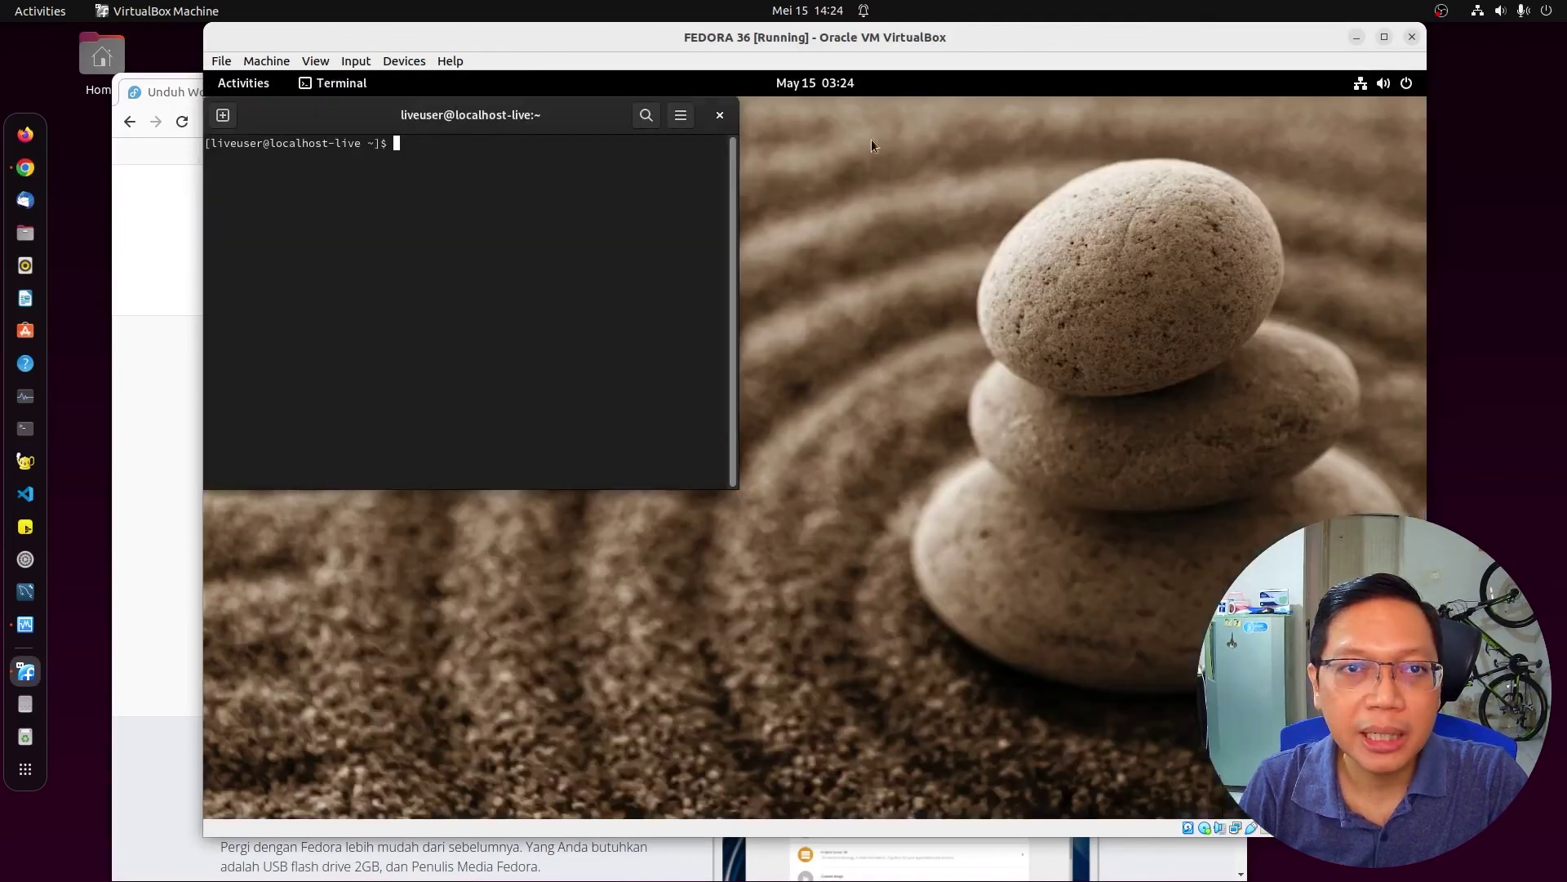
drag(547, 124, 869, 298)
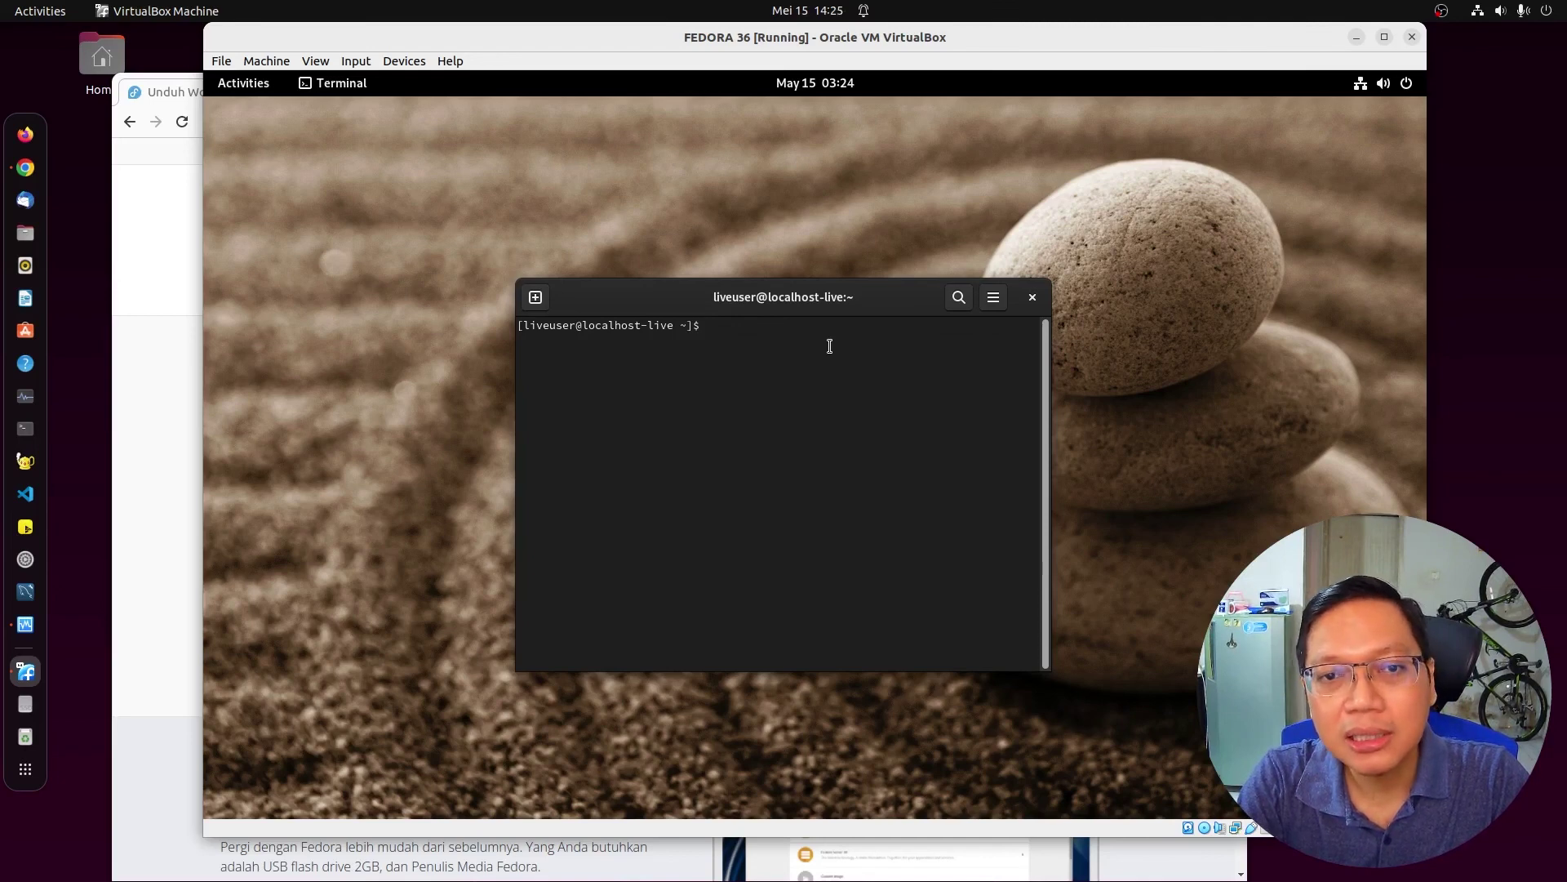
Try to install htop by running "sudo yum htop" in the Terminal.
text(sud)
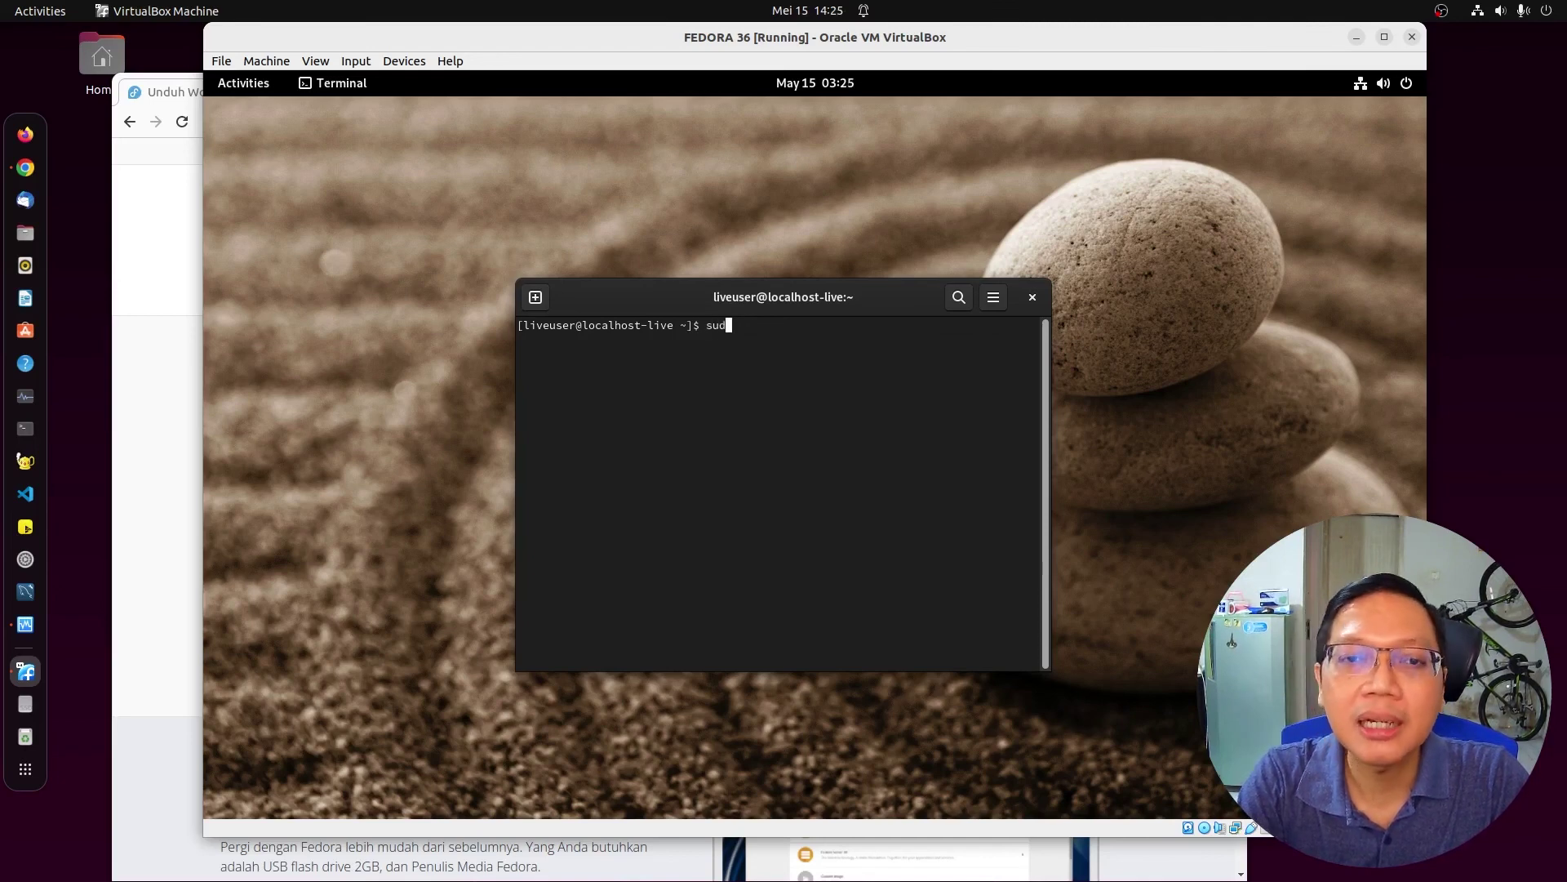
text(o yum )
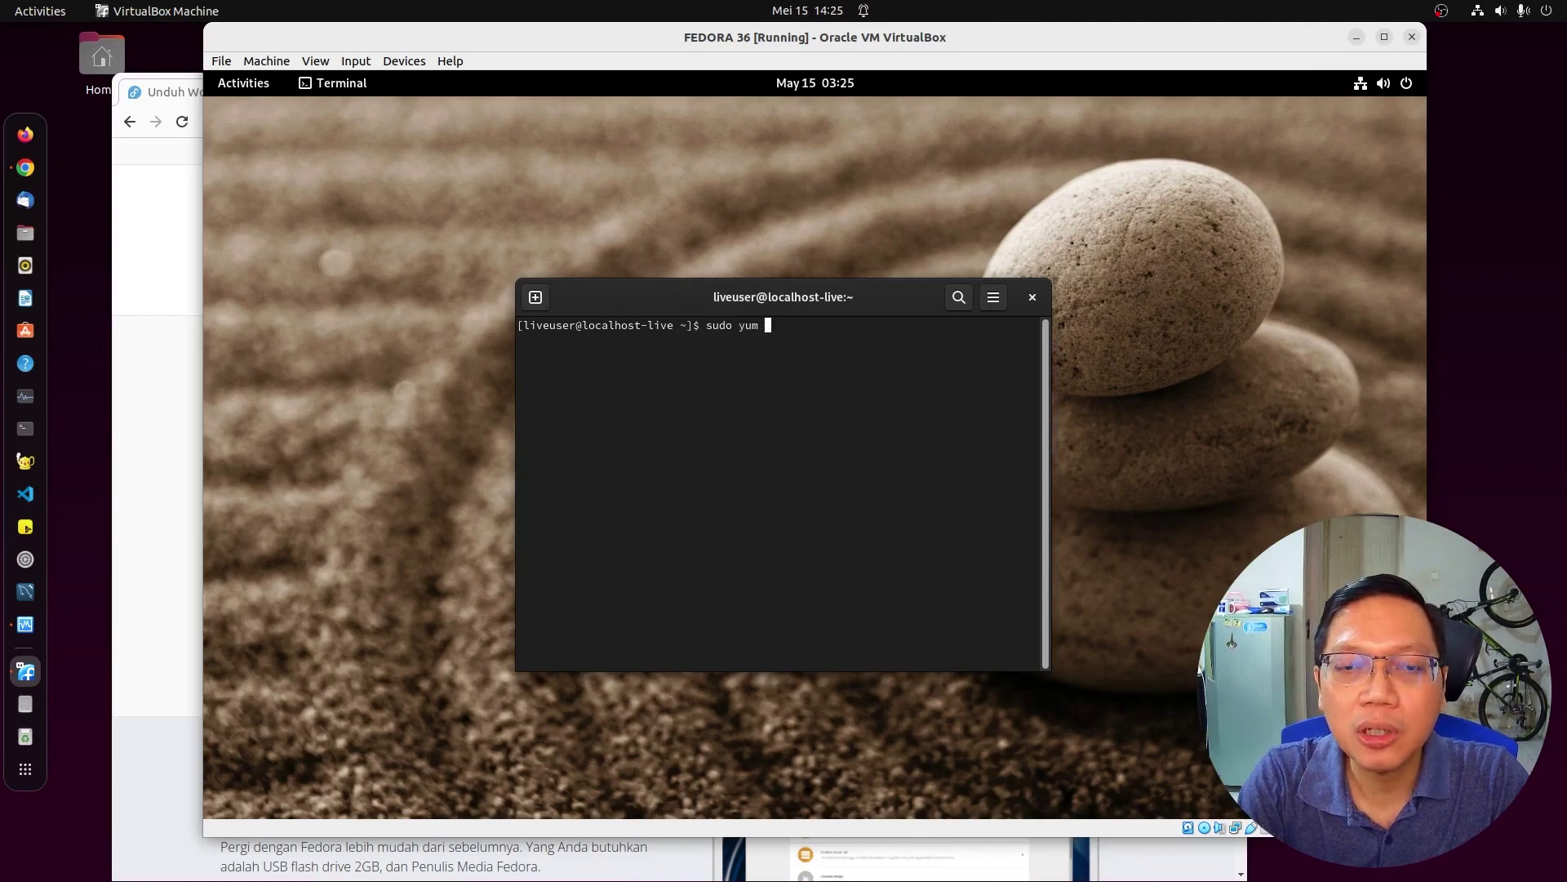
text(htop)
key(Return)
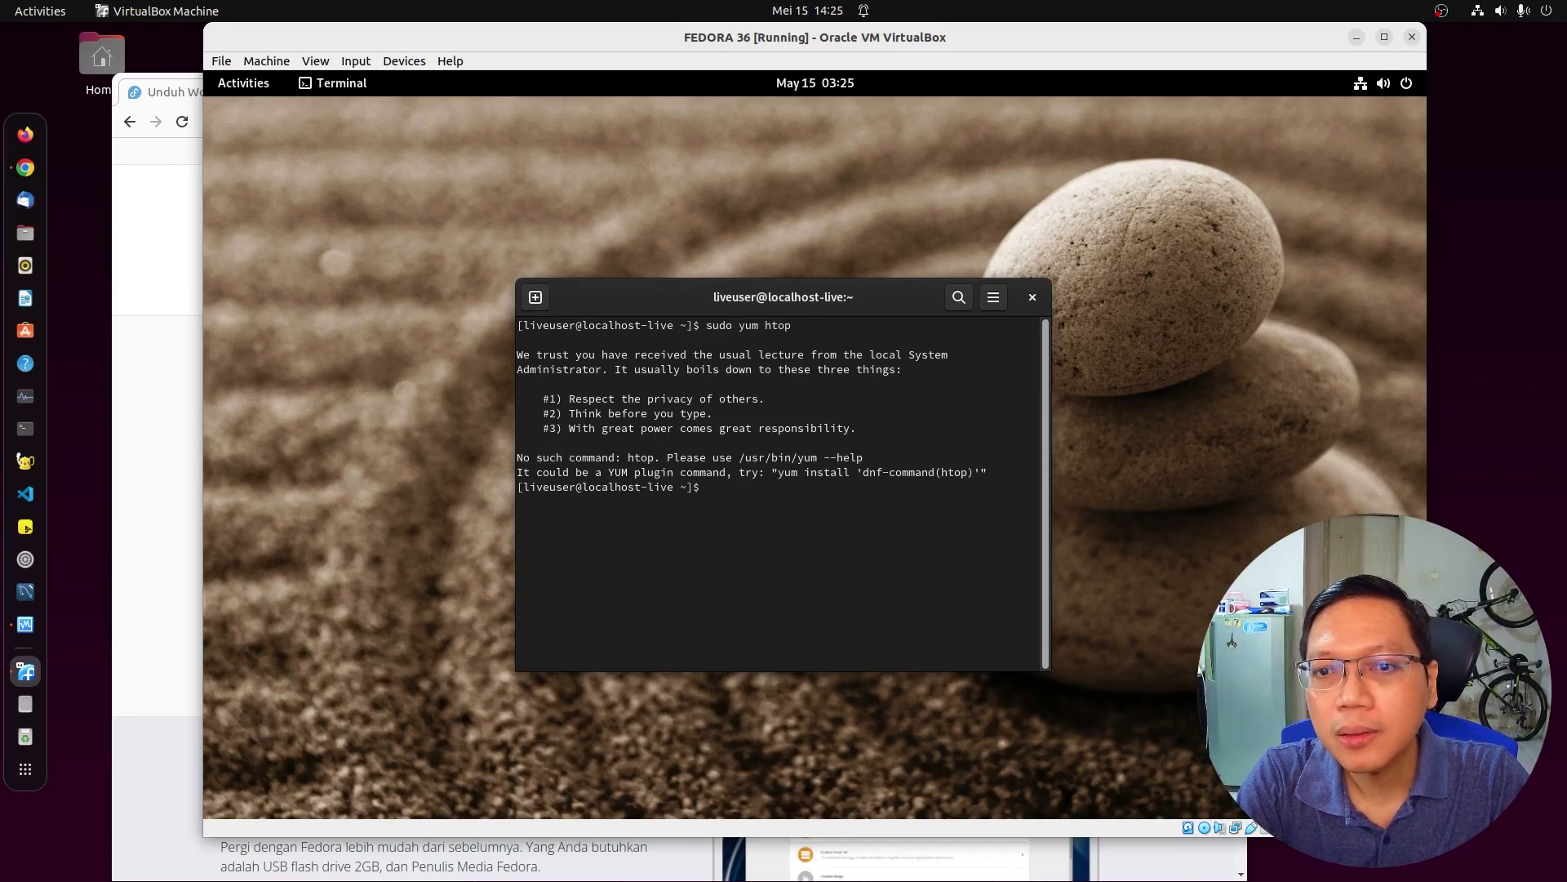
Start installing the htop package by running "sudo yum install htop".
text(sudo )
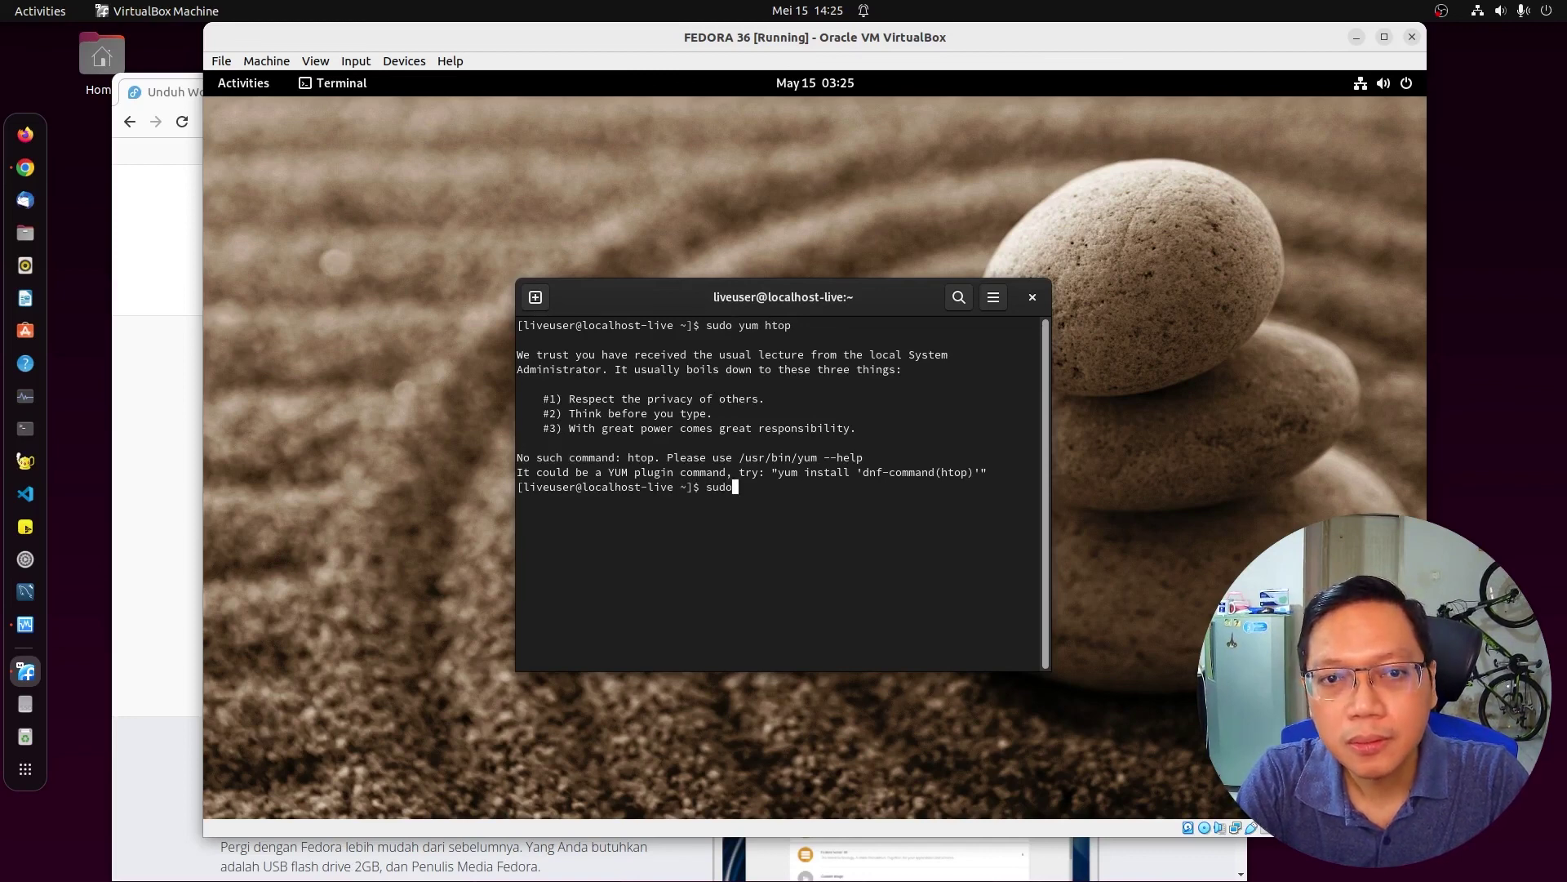
text(yum install )
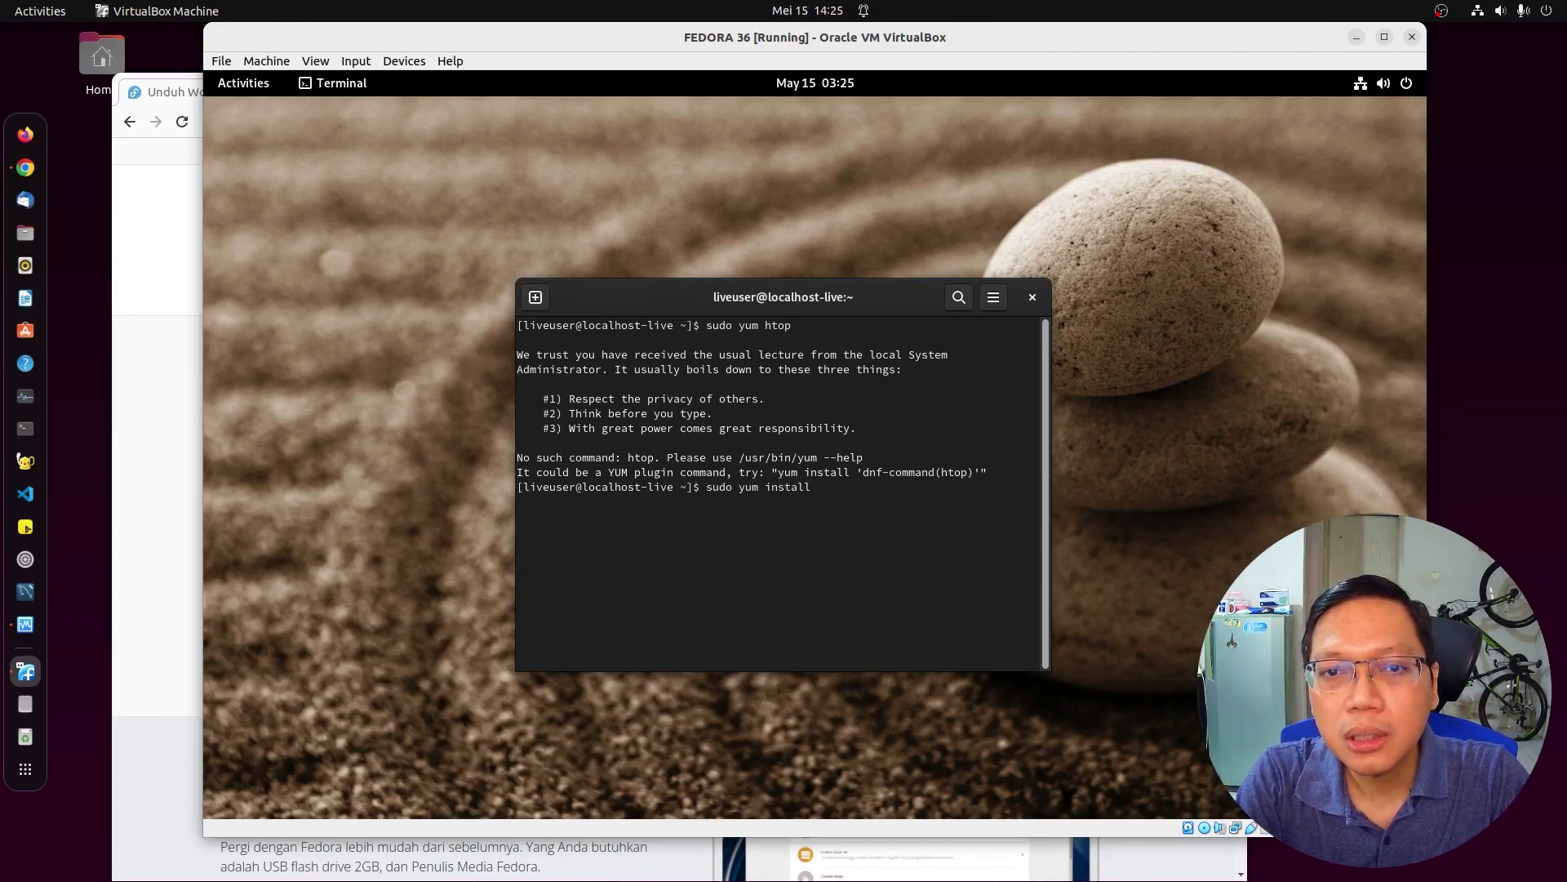
text(htop)
key(Return)
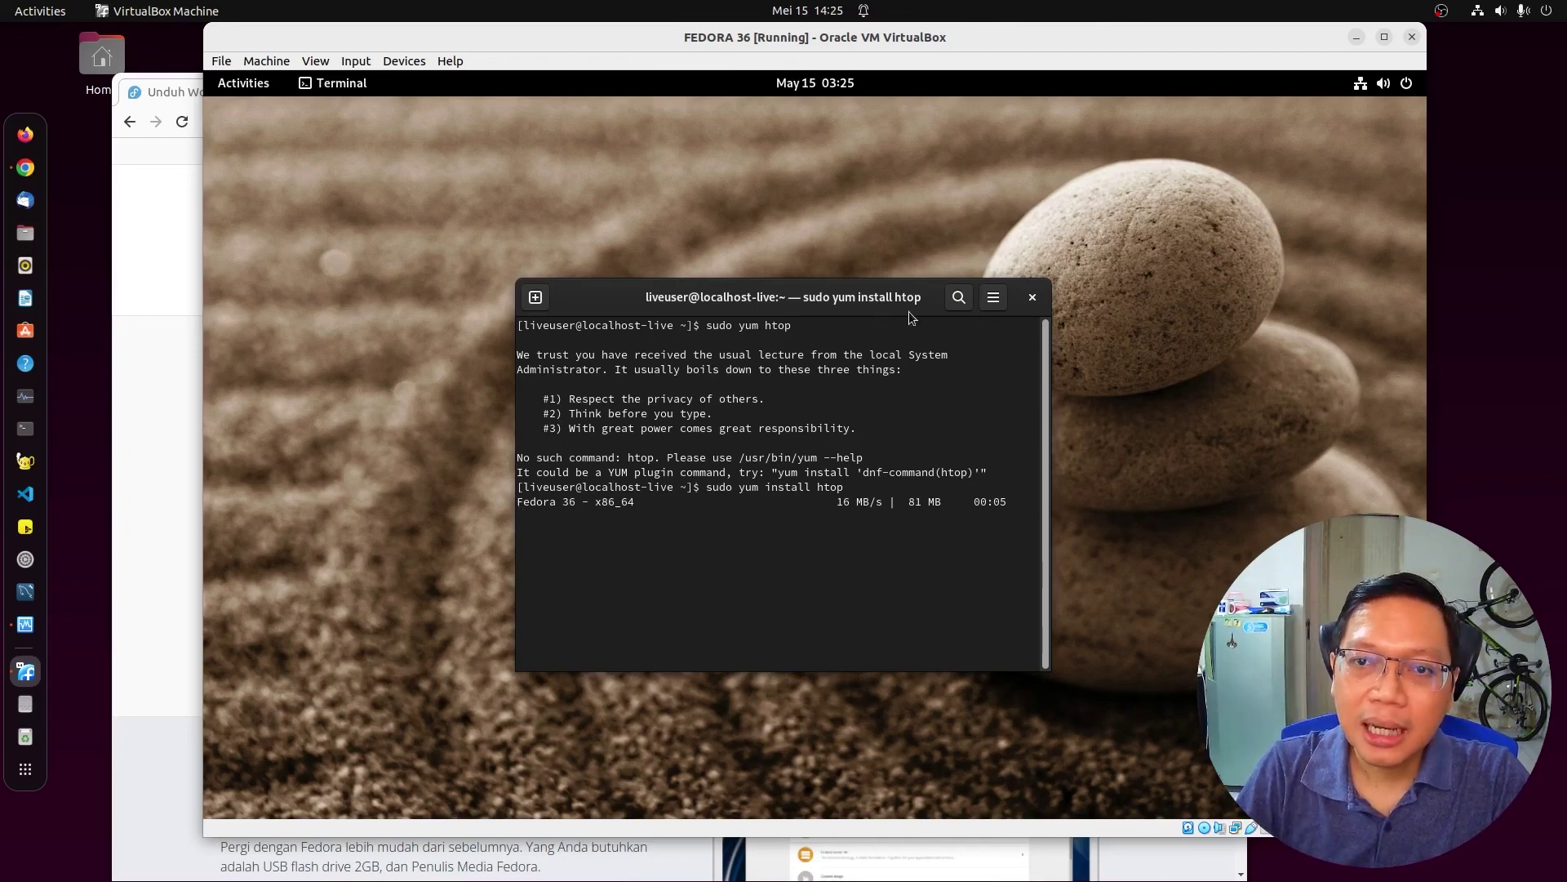
Enlarge and reposition the Terminal window, and confirm the htop installation with "y".
drag(609, 300, 615, 112)
drag(1056, 306, 1335, 305)
drag(1139, 145, 1046, 139)
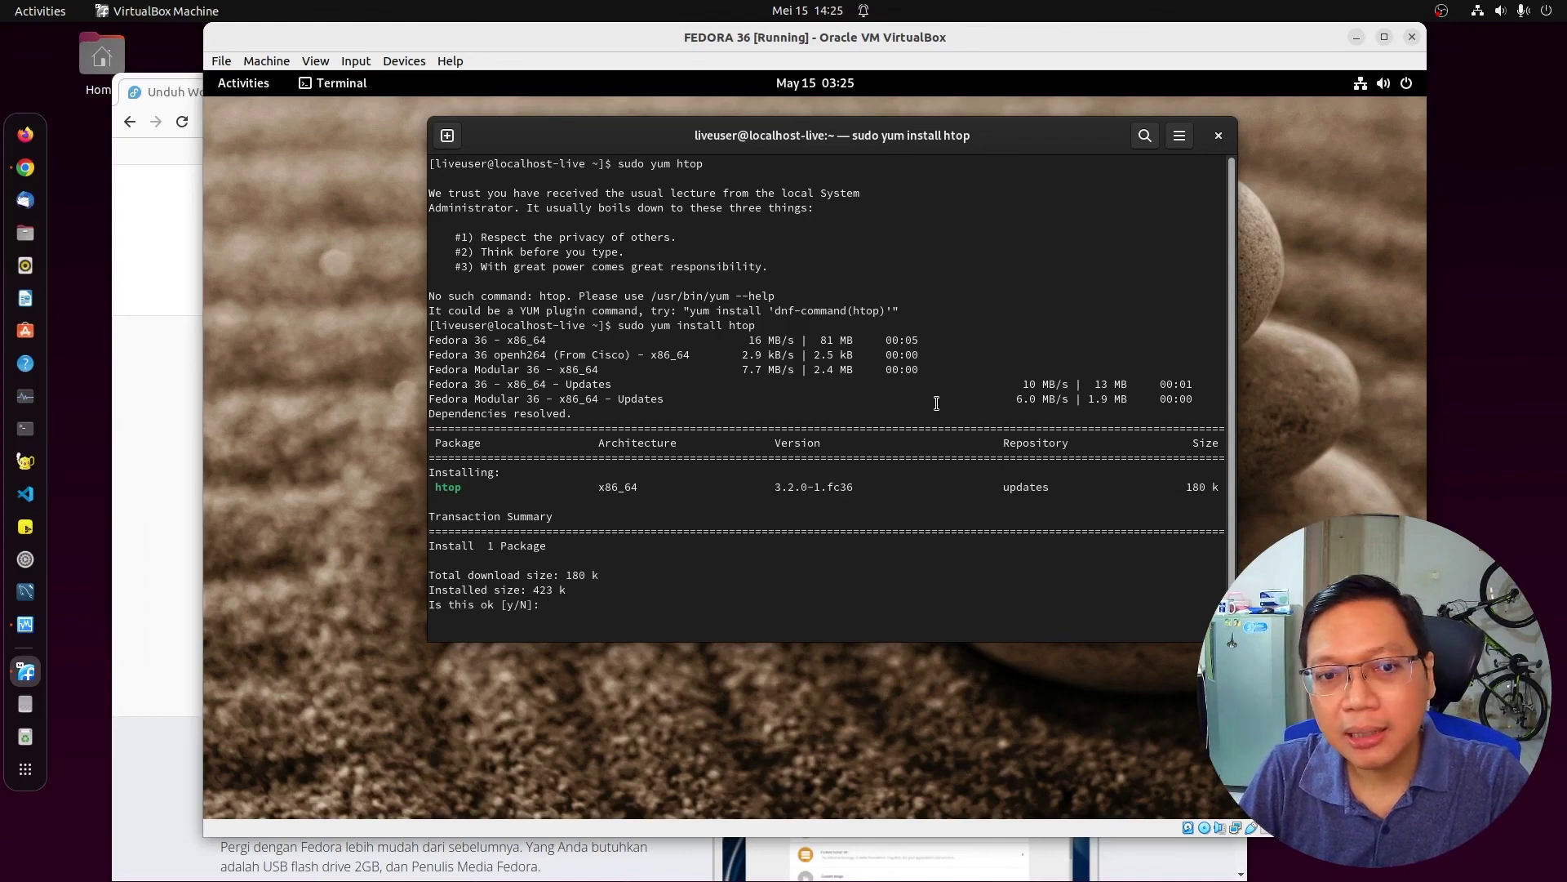
text(y)
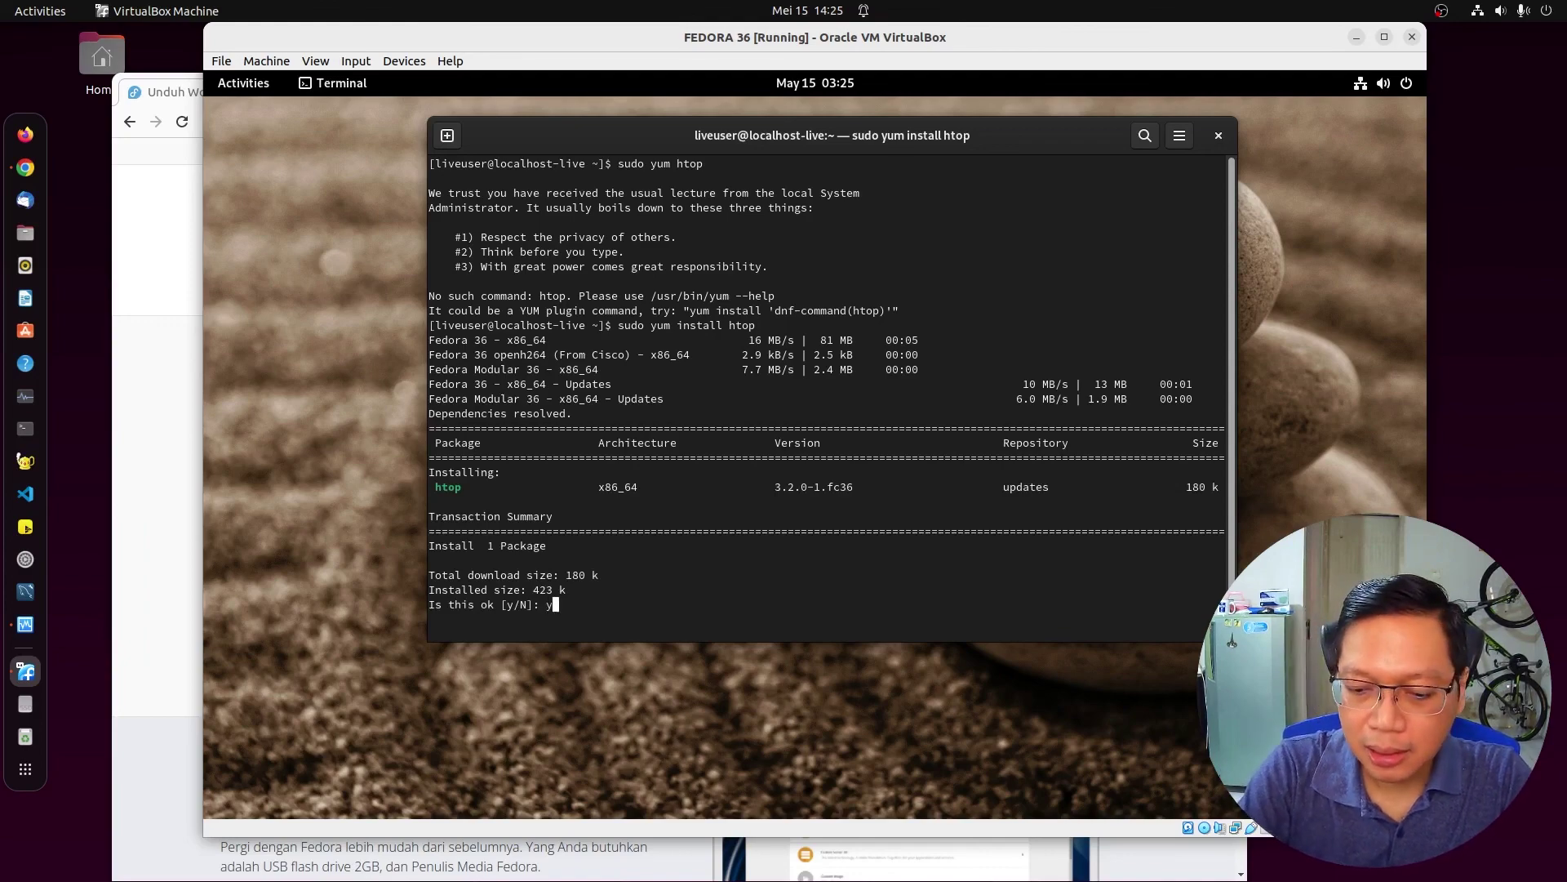
key(Return)
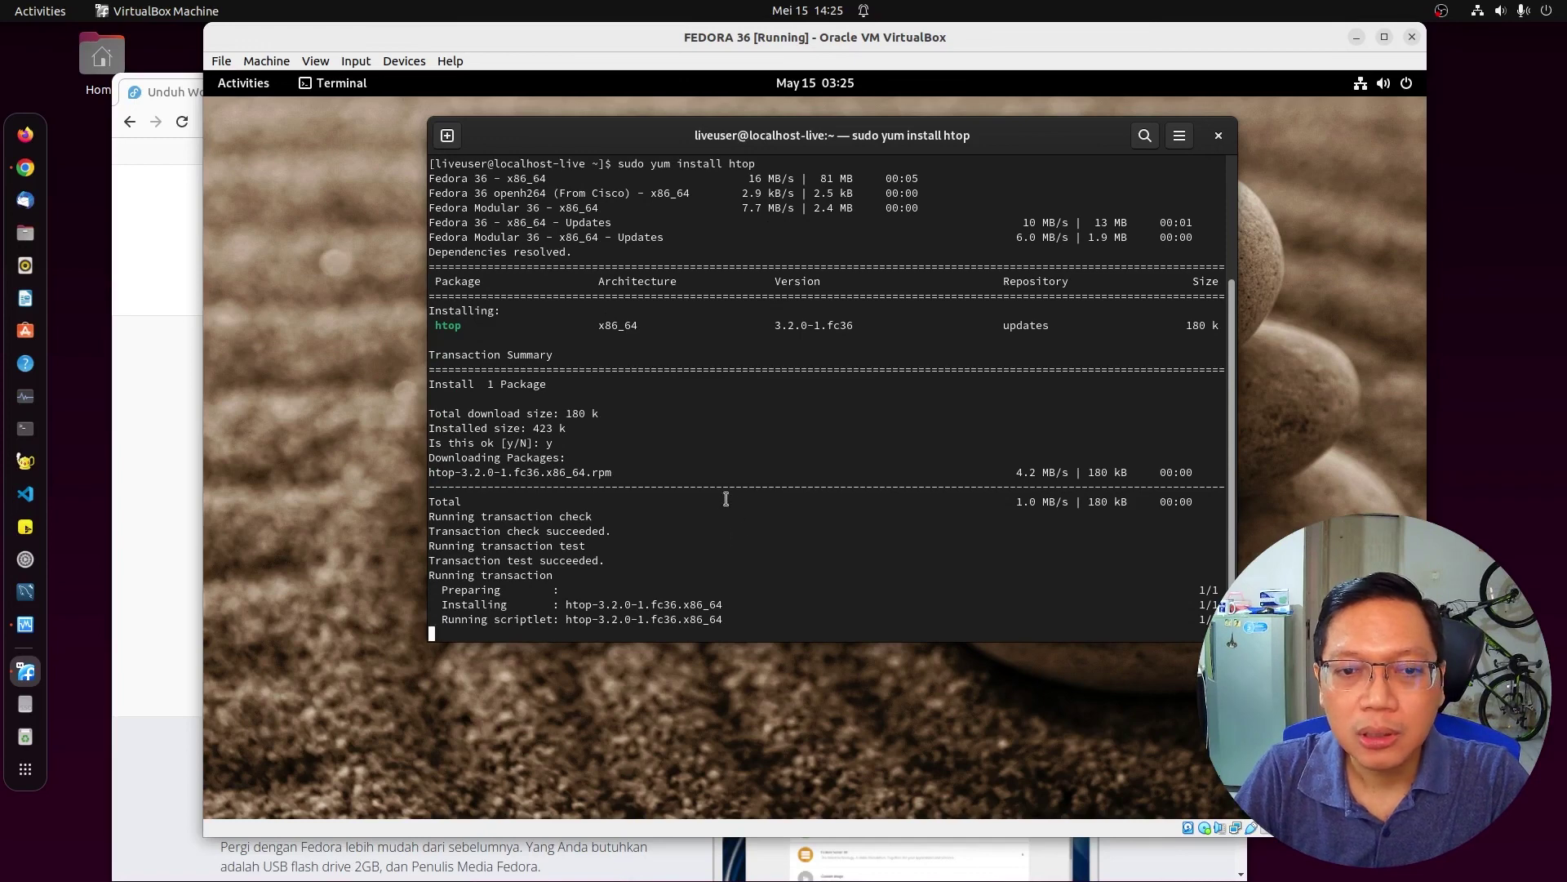
Shift the Terminal window slightly and launch htop to show the running processes.
drag(981, 144, 952, 162)
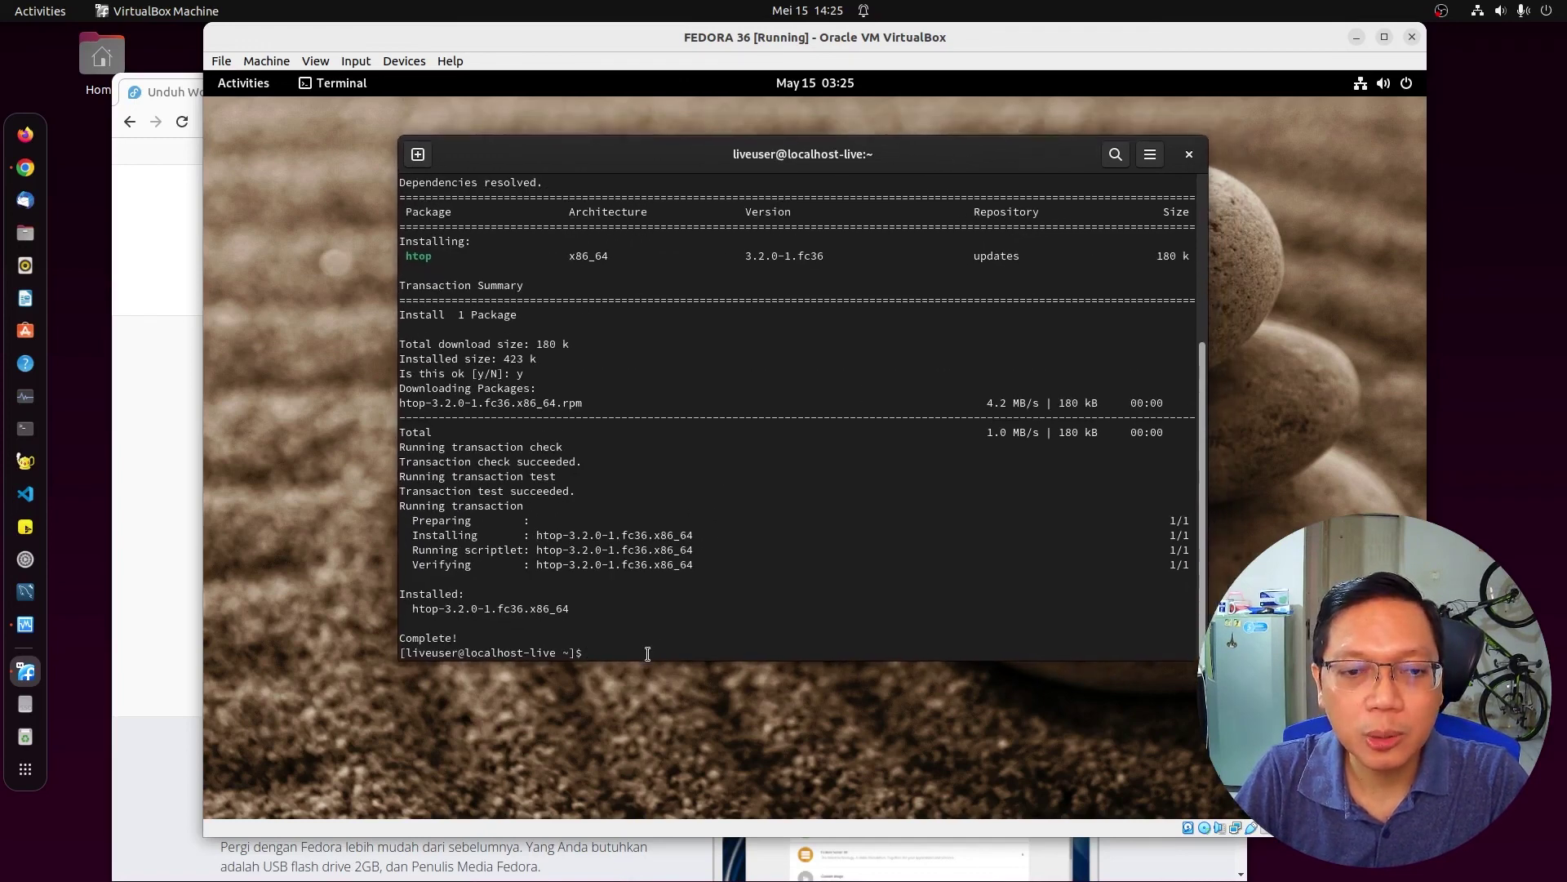
text(htop)
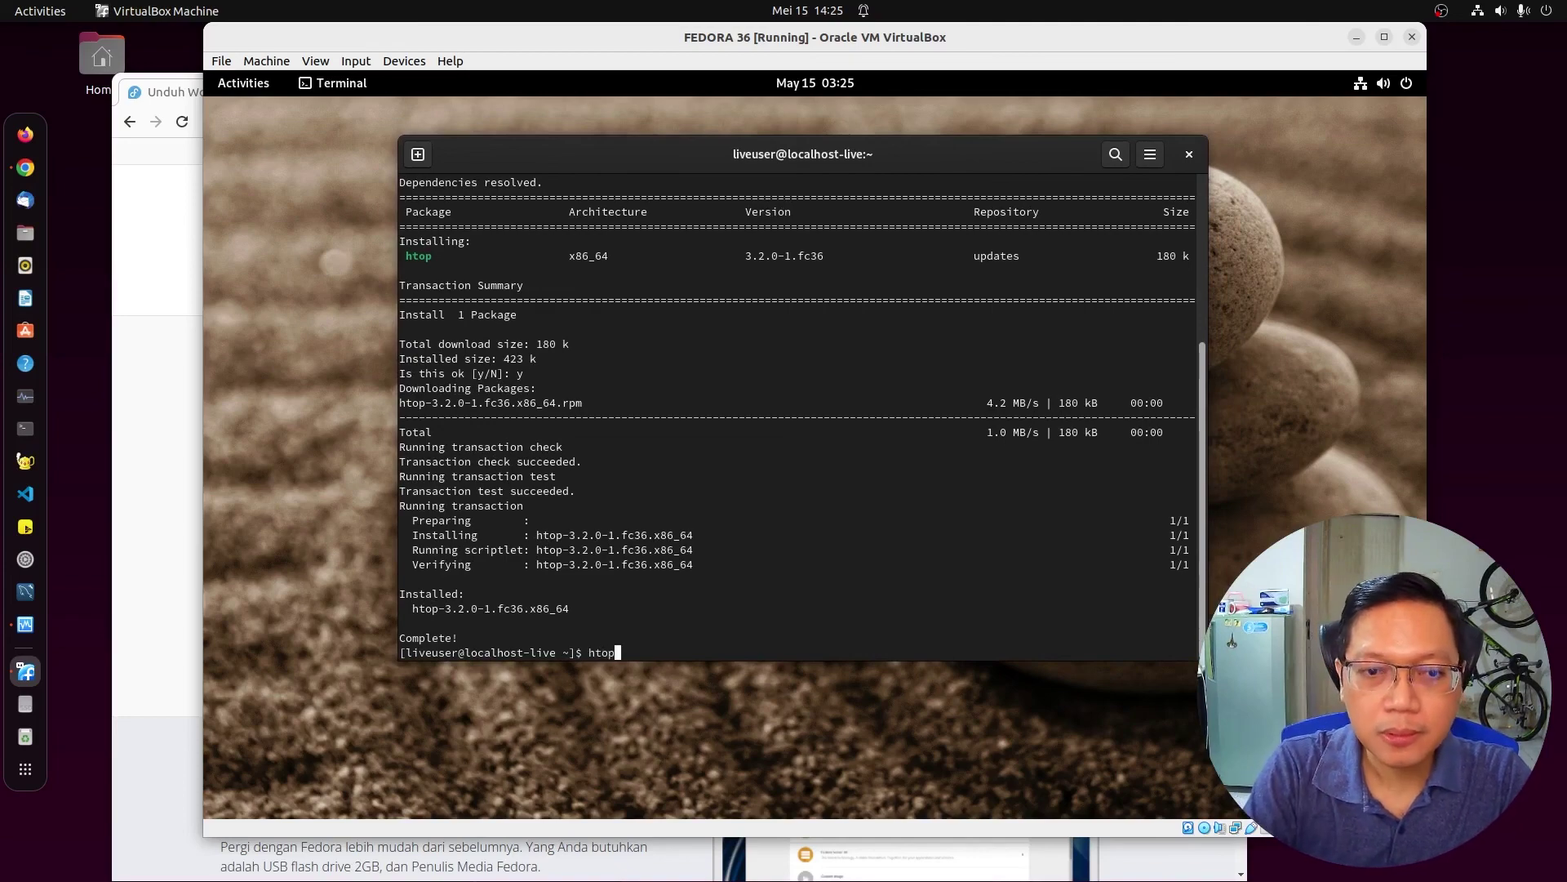
key(Return)
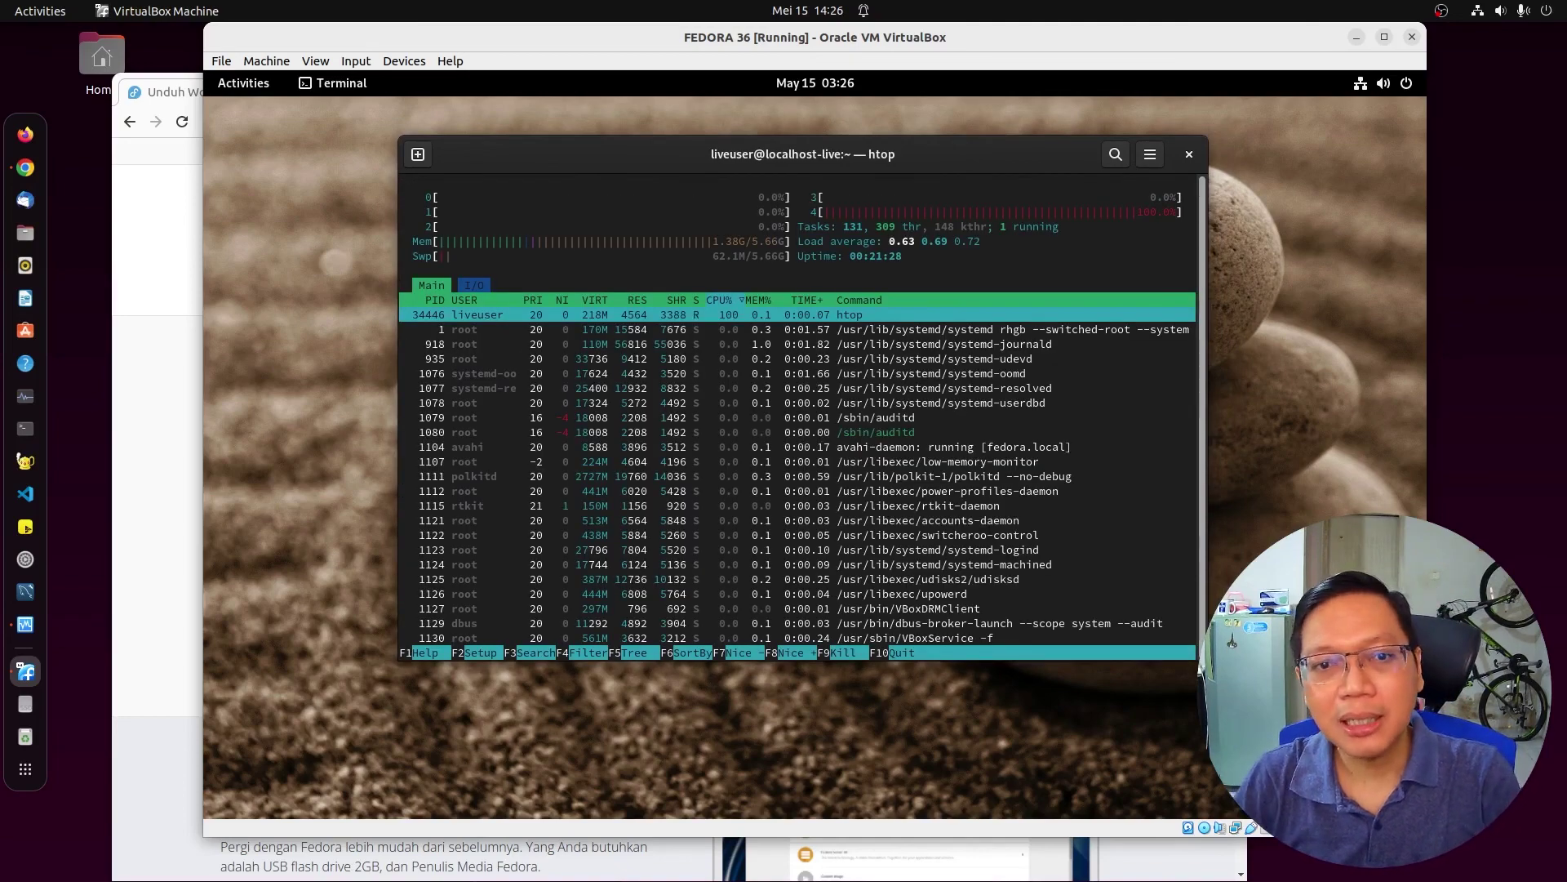